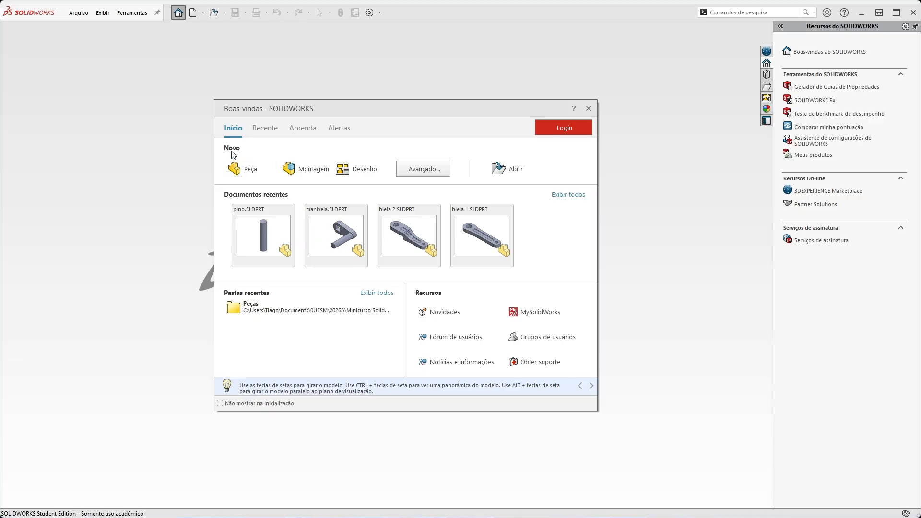
Create a new assembly and load all seven part files from the Peças folder for insertion.
{"action": "left_click", "coordinate": [78, 13]}
{"action": "left_click", "coordinate": [84, 28]}
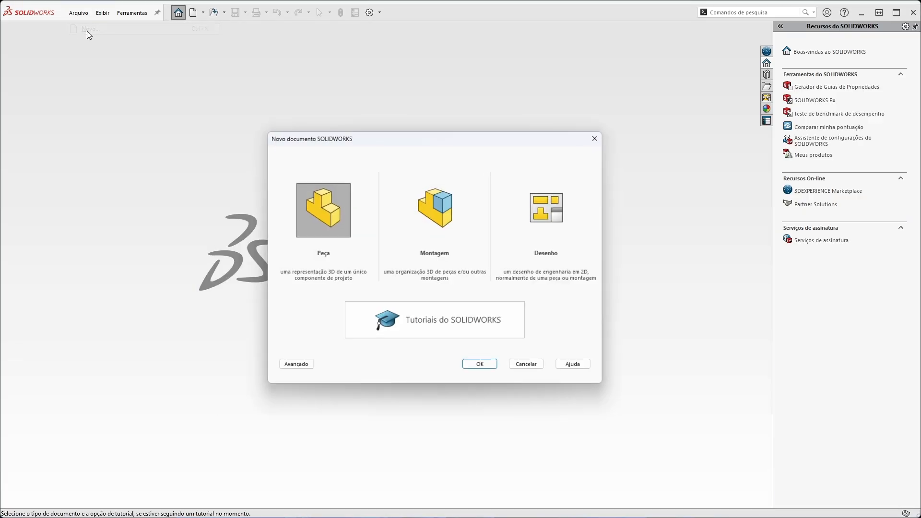
{"action": "left_click", "coordinate": [428, 200]}
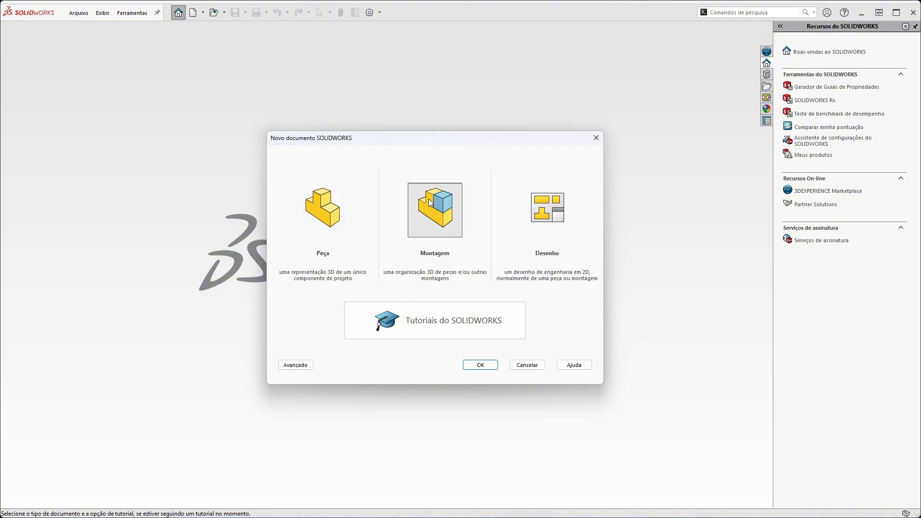
{"action": "left_click", "coordinate": [468, 368]}
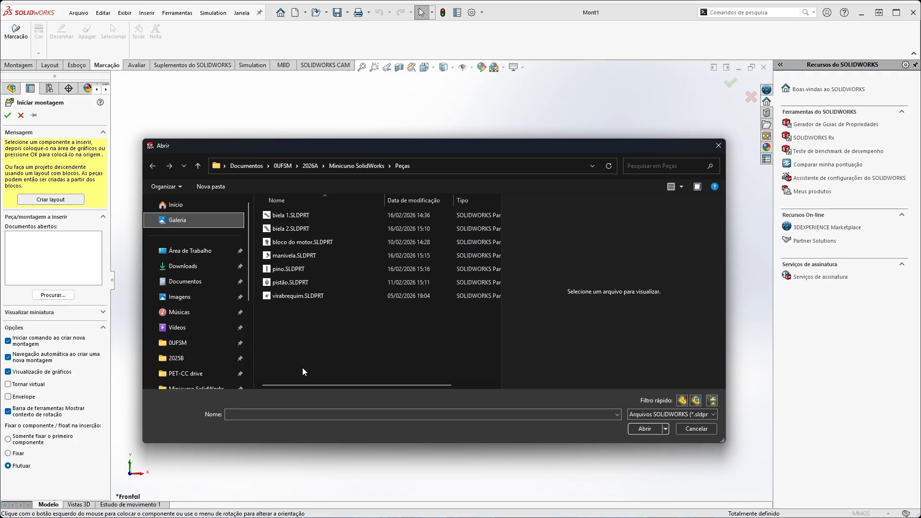
{"action": "left_click_drag", "start_coordinate": [303, 367], "coordinate": [278, 215]}
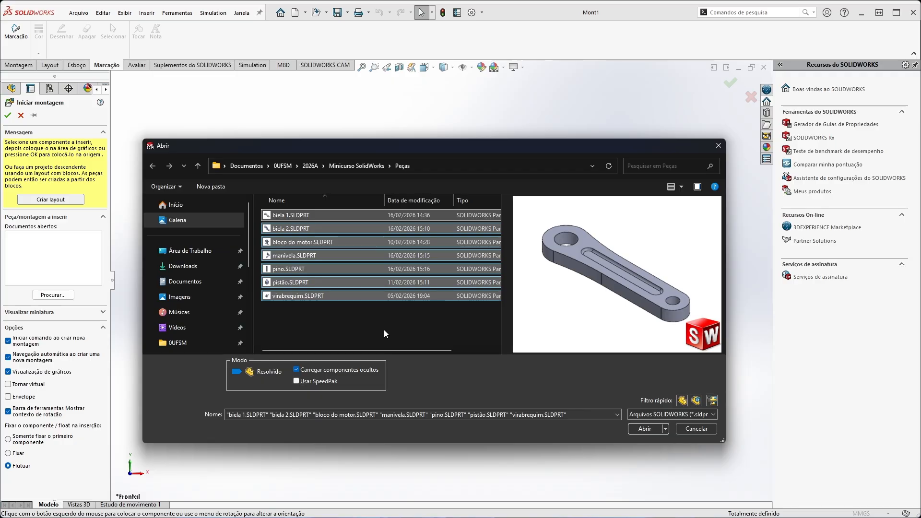
{"action": "left_click", "coordinate": [645, 429]}
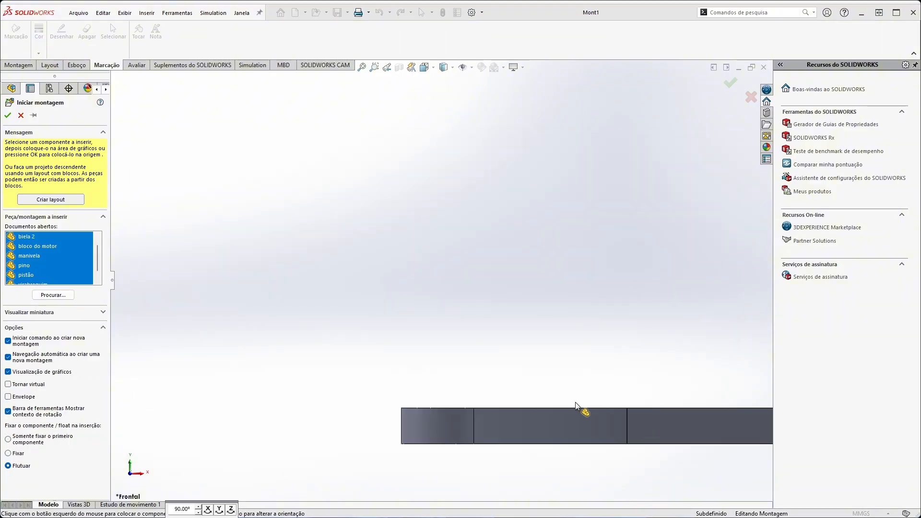
Place biela 1, biela 2, bloco do motor, manivela, pino, pistão and virabrequim apart from one another in the assembly.
{"action": "left_click", "coordinate": [424, 262]}
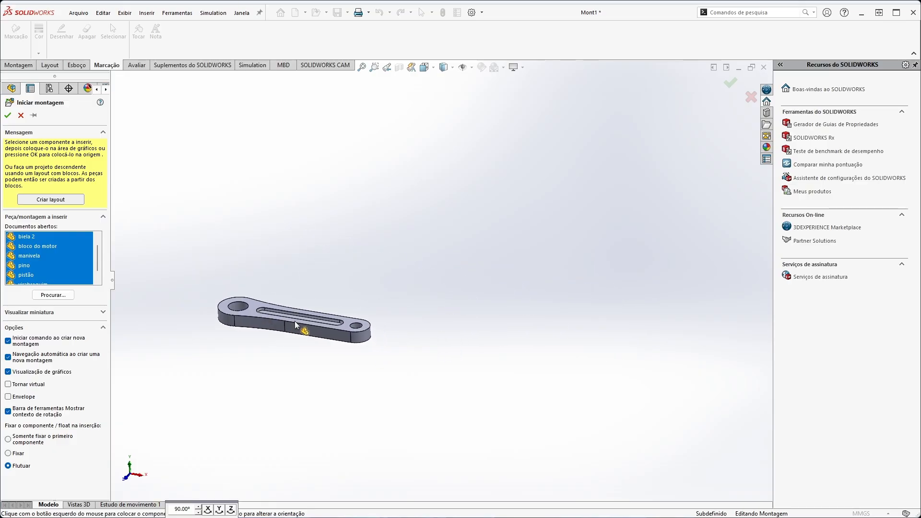
{"action": "left_click", "coordinate": [295, 326]}
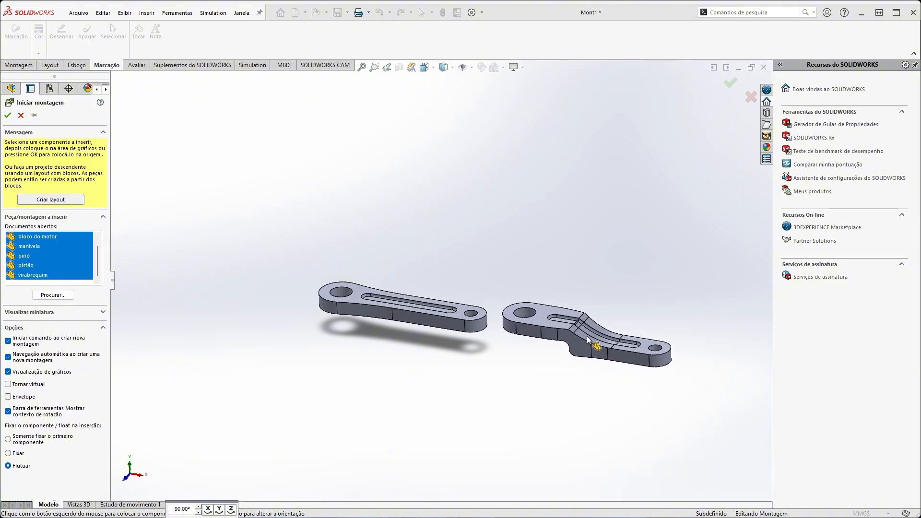
{"action": "left_click", "coordinate": [583, 337]}
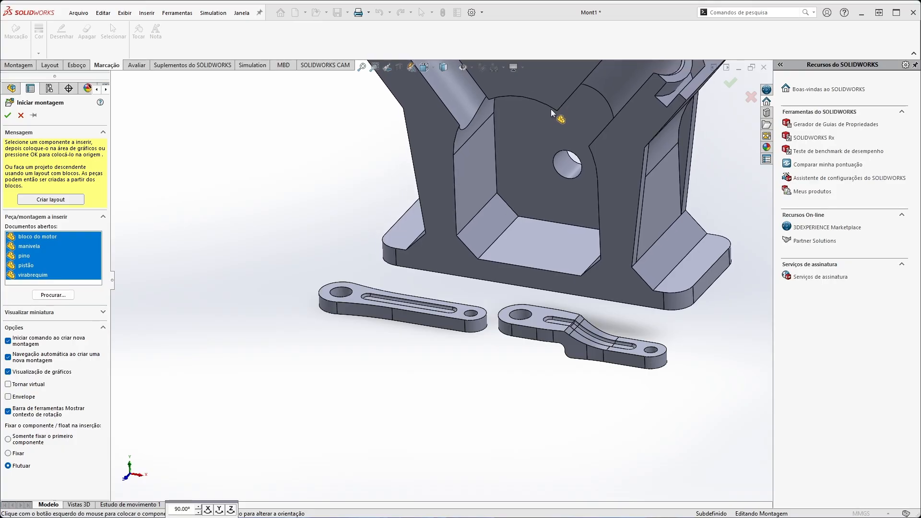
{"action": "left_click", "coordinate": [551, 111]}
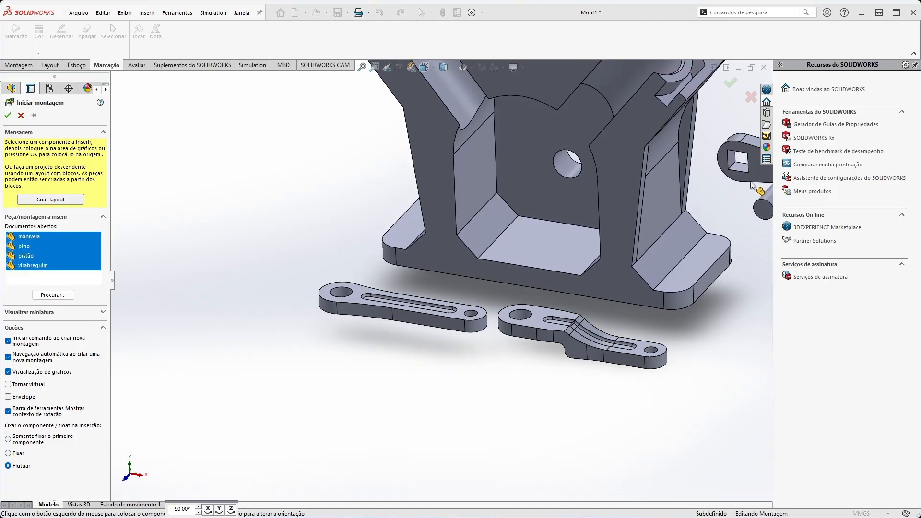
{"action": "left_click", "coordinate": [751, 184]}
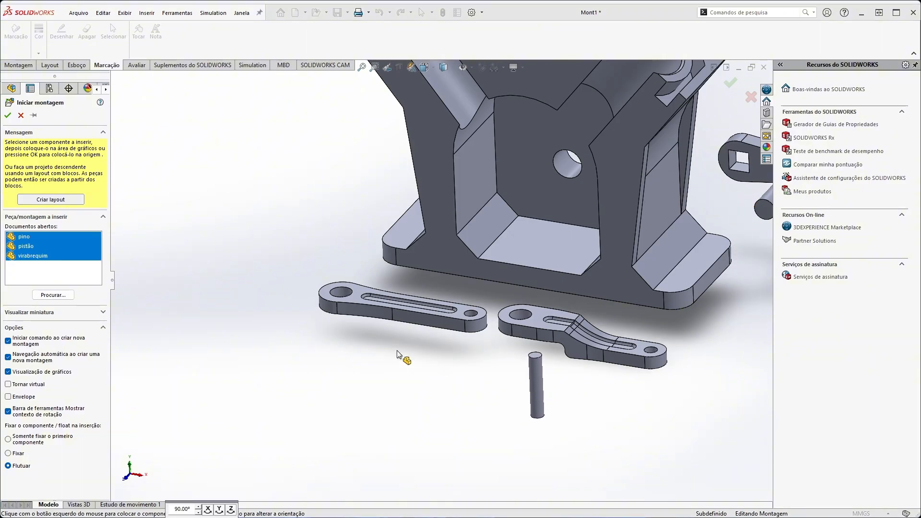
{"action": "left_click", "coordinate": [269, 337]}
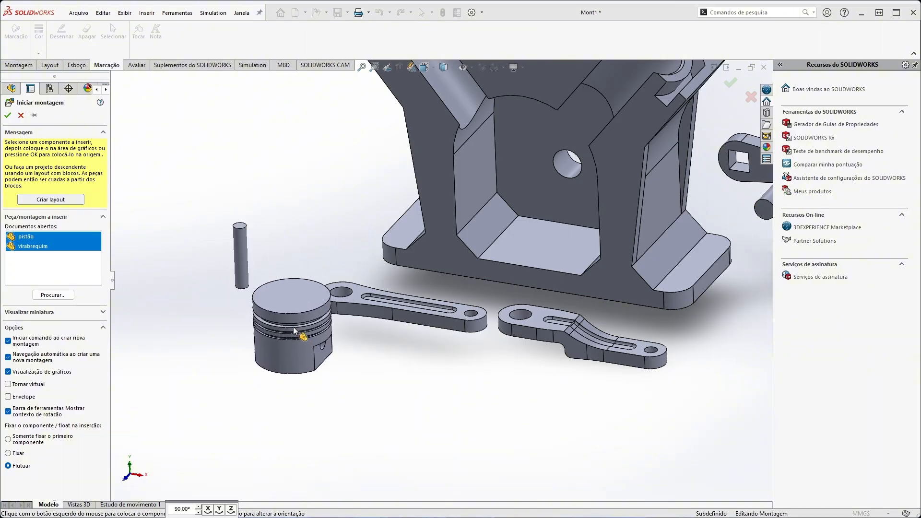
{"action": "left_click", "coordinate": [203, 315]}
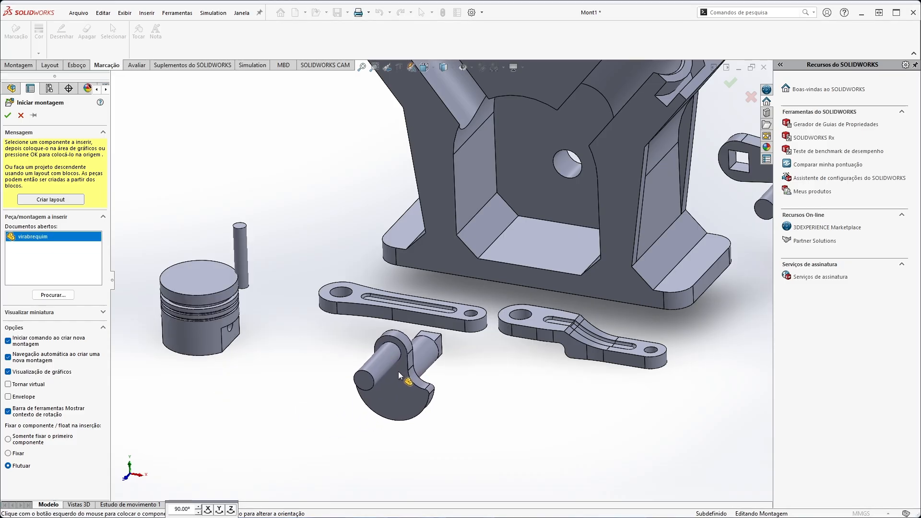
{"action": "left_click", "coordinate": [399, 373]}
Duplicate the pistão and pino components together within the assembly.
{"action": "scroll", "coordinate": [547, 396], "scroll_direction": "down", "scroll_amount": 2}
{"action": "scroll", "coordinate": [551, 374], "scroll_direction": "up", "scroll_amount": 8}
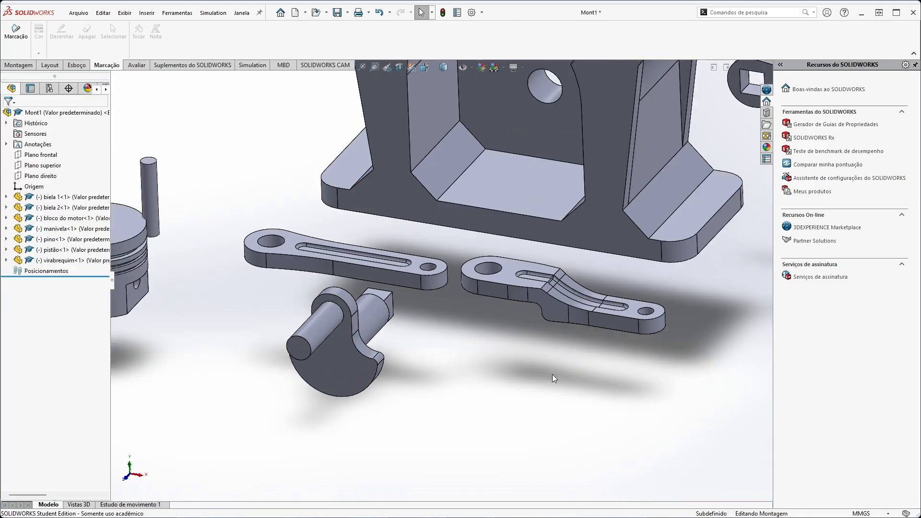
{"action": "scroll", "coordinate": [416, 209], "scroll_direction": "down", "scroll_amount": 3}
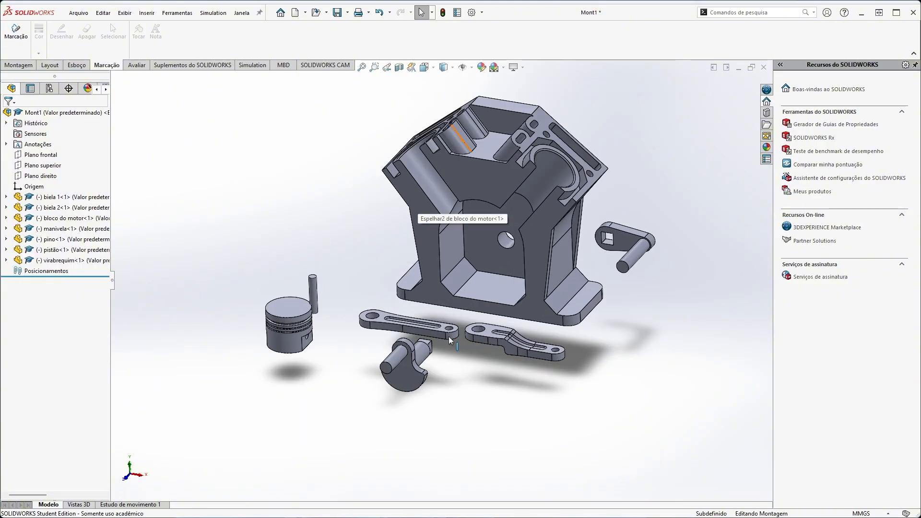
{"action": "left_click", "coordinate": [60, 251]}
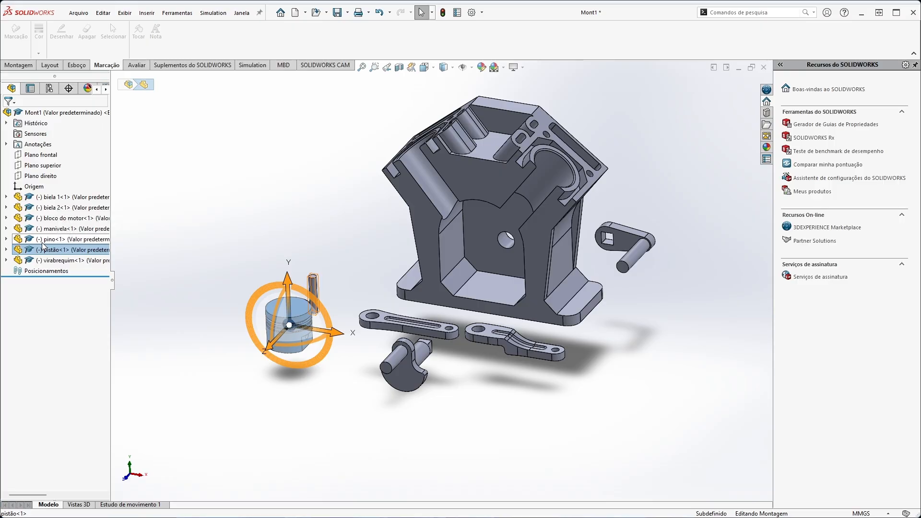
{"action": "left_click", "coordinate": [41, 240], "text": "ctrl"}
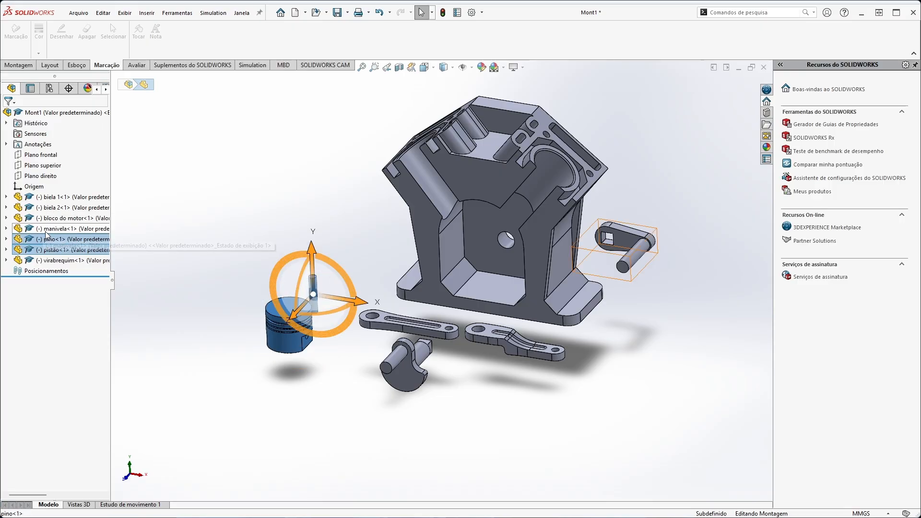
{"action": "key", "text": "ctrl+c"}
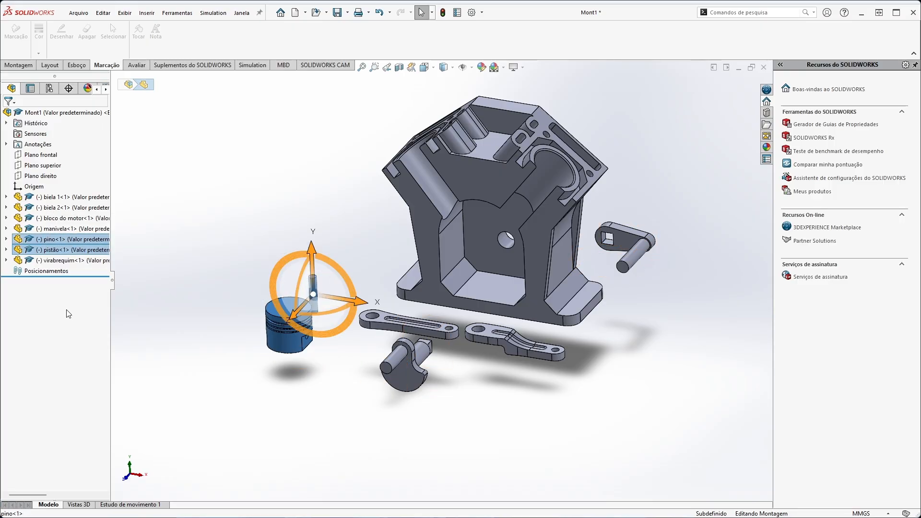
{"action": "key", "text": "ctrl+v"}
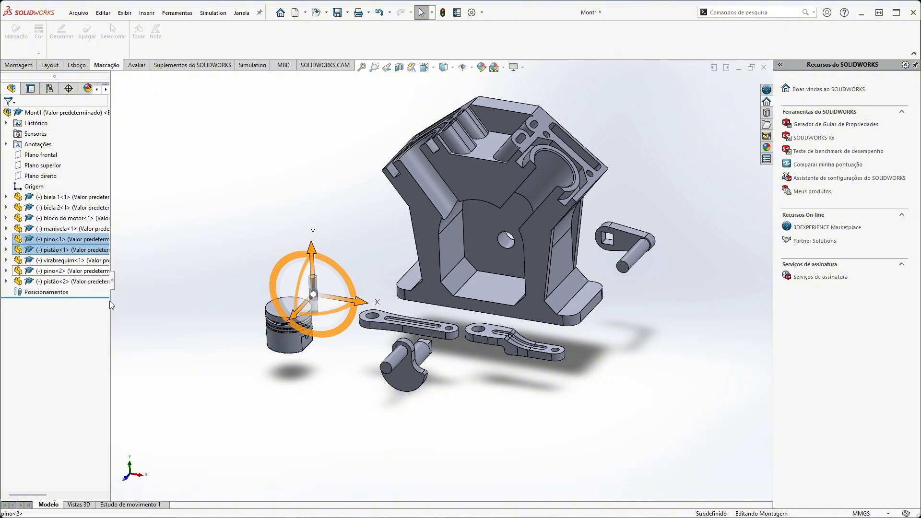
Move the copied pino and pistão along the X axis to the opposite side of the engine block.
{"action": "left_click", "coordinate": [50, 271]}
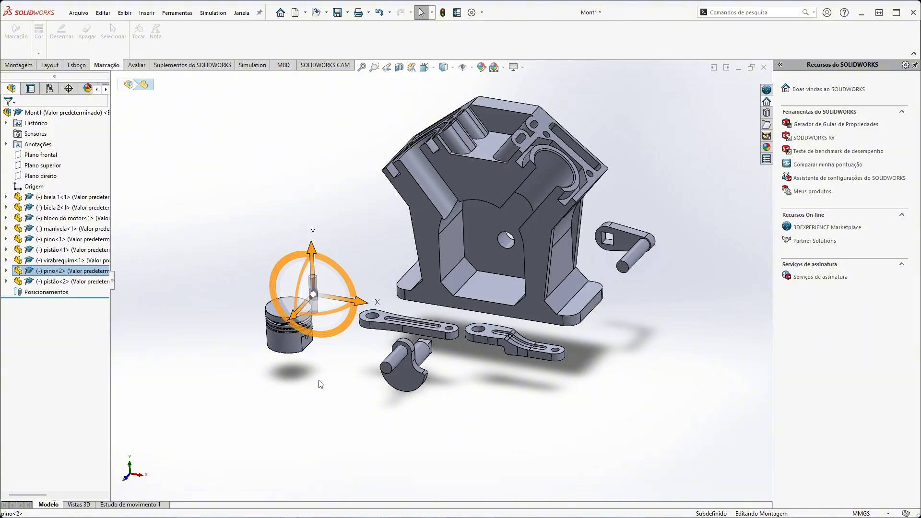
{"action": "left_click_drag", "start_coordinate": [362, 304], "coordinate": [688, 357]}
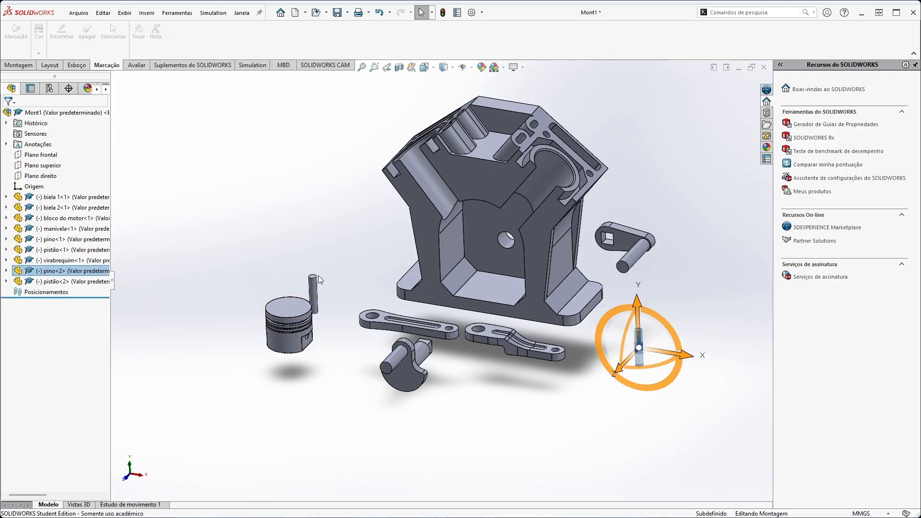
{"action": "left_click", "coordinate": [289, 324]}
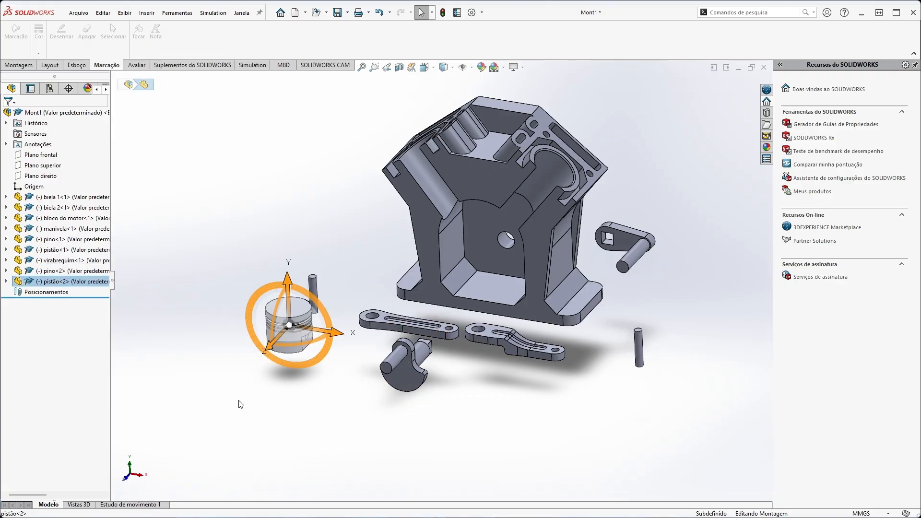
{"action": "left_click_drag", "start_coordinate": [339, 332], "coordinate": [667, 391]}
{"action": "left_click", "coordinate": [683, 461]}
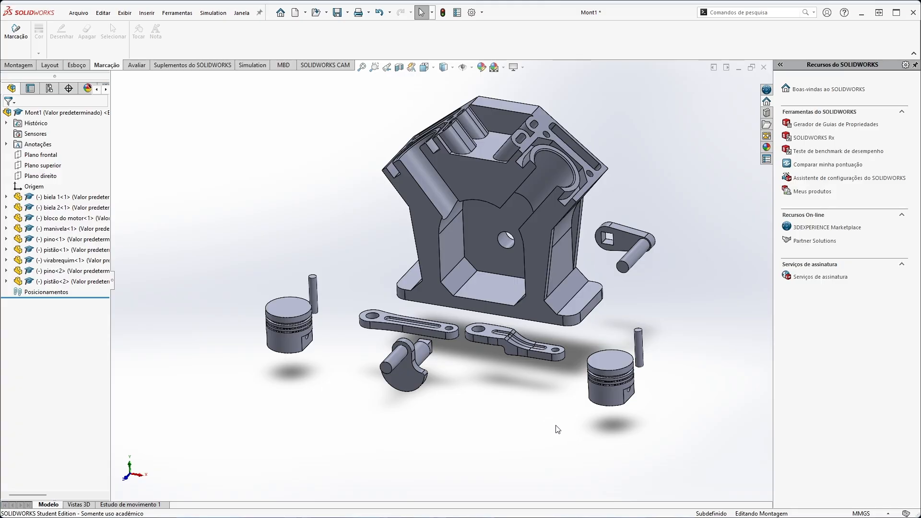
{"action": "middle_click_drag", "start_coordinate": [558, 430], "coordinate": [525, 438]}
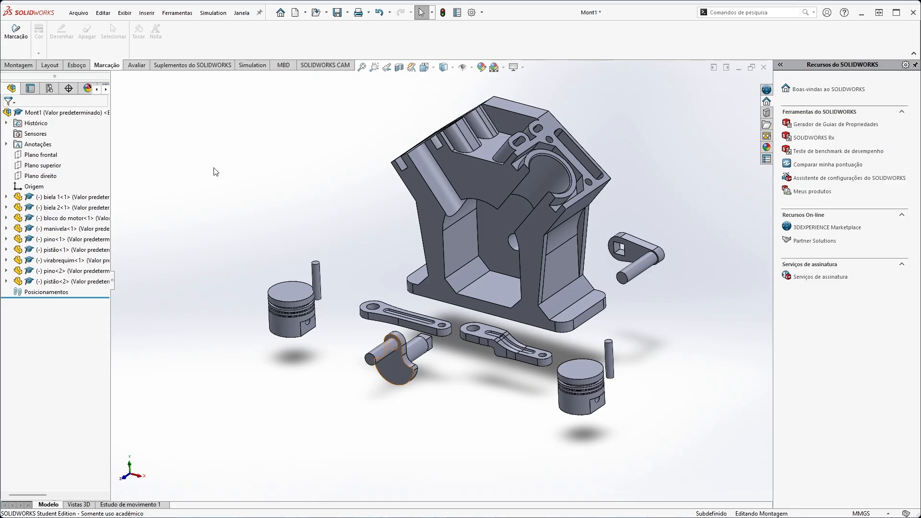
{"action": "left_click", "coordinate": [19, 66]}
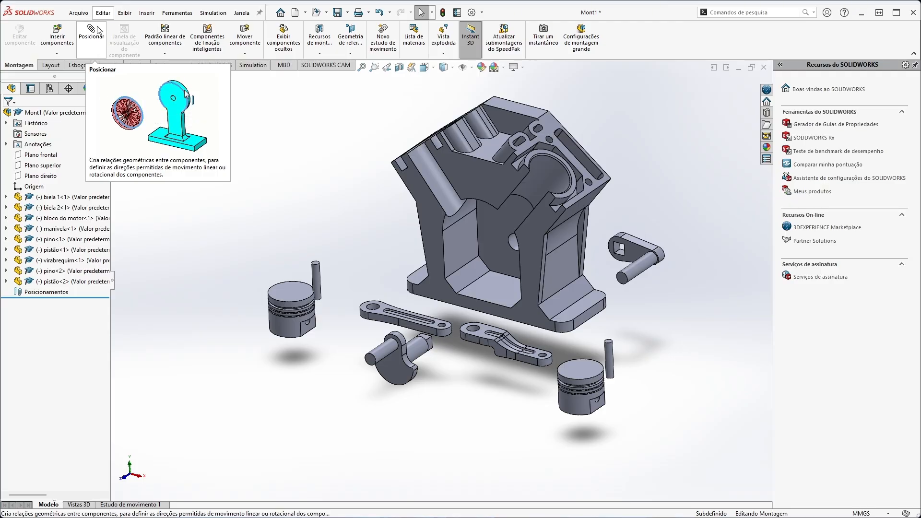
{"action": "left_click", "coordinate": [54, 41]}
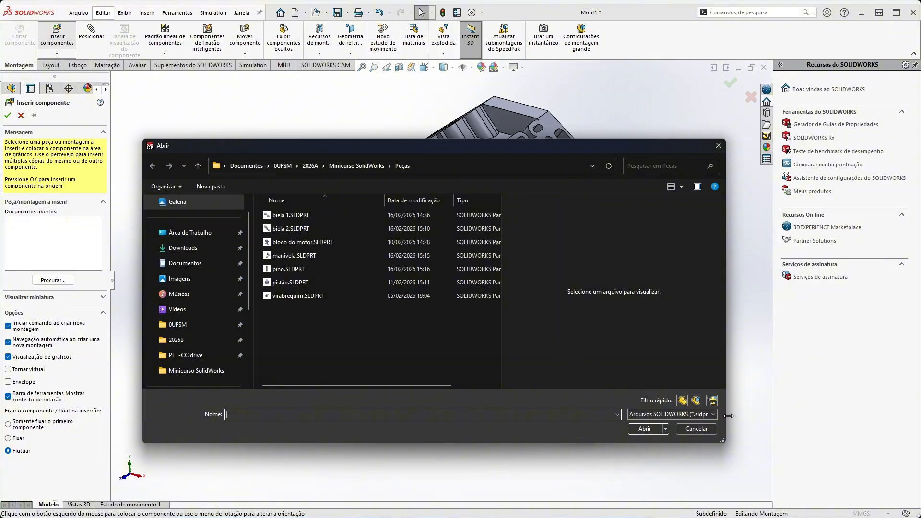
{"action": "left_click", "coordinate": [694, 428]}
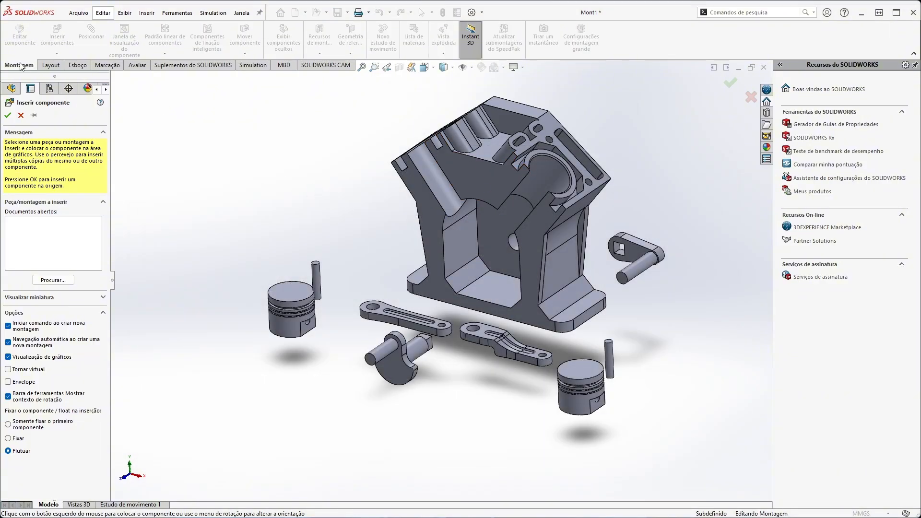
{"action": "left_click", "coordinate": [21, 116]}
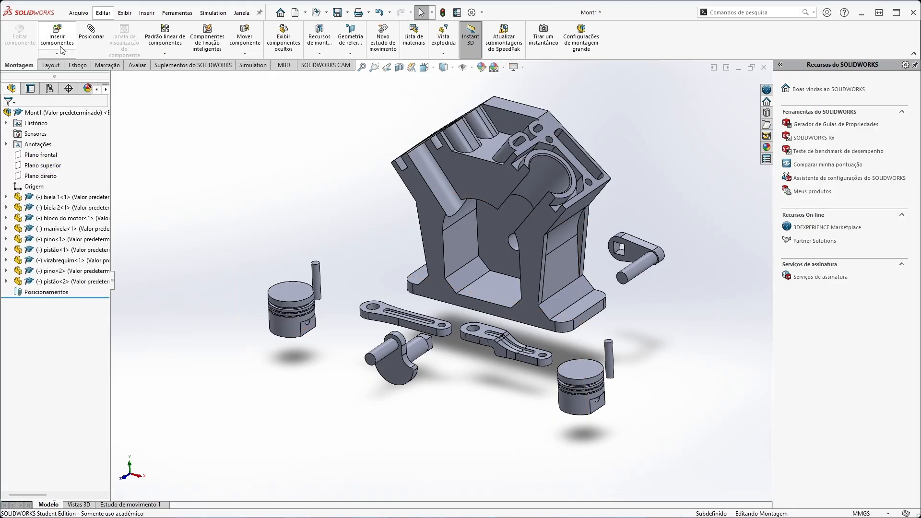
{"action": "left_click", "coordinate": [53, 55]}
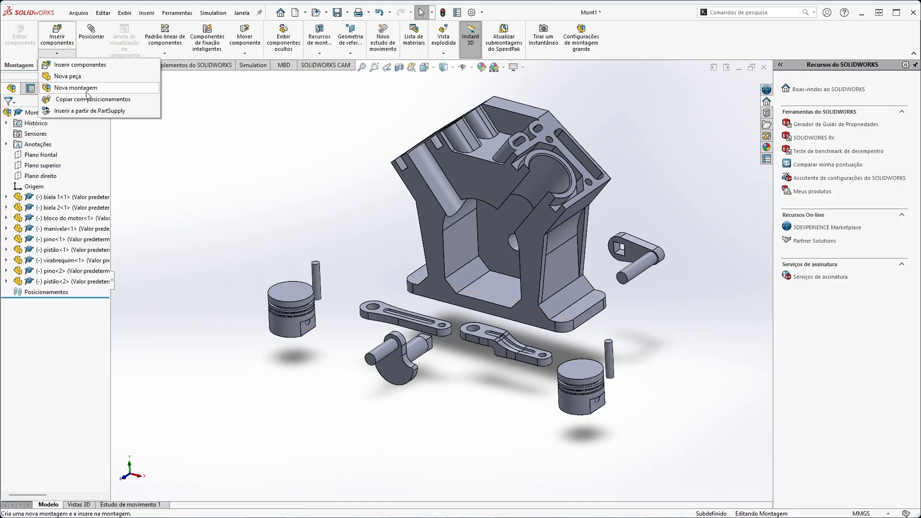
{"action": "left_click", "coordinate": [200, 175]}
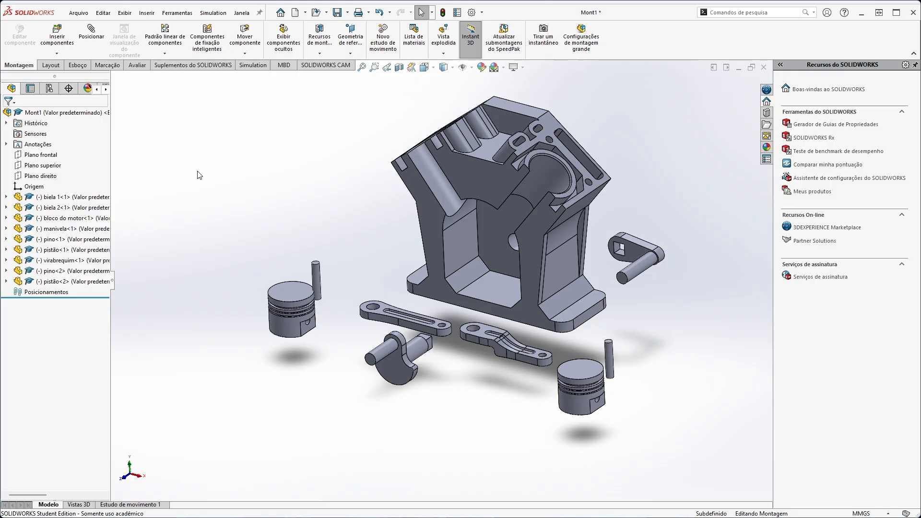
Rotate biela 2 freely in front of the engine block until its large hole faces forward, beside the virabrequim.
{"action": "middle_click_drag", "start_coordinate": [271, 198], "coordinate": [347, 255]}
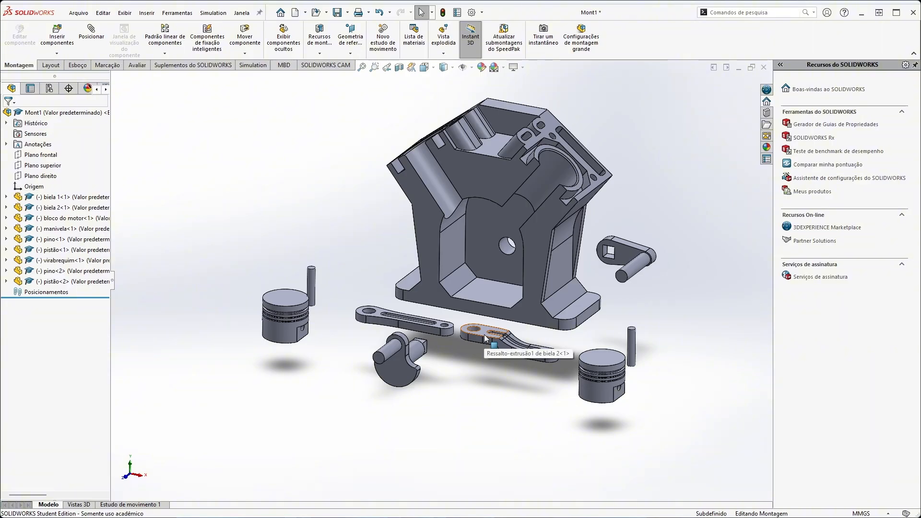
{"action": "left_click_drag", "start_coordinate": [486, 338], "coordinate": [581, 342]}
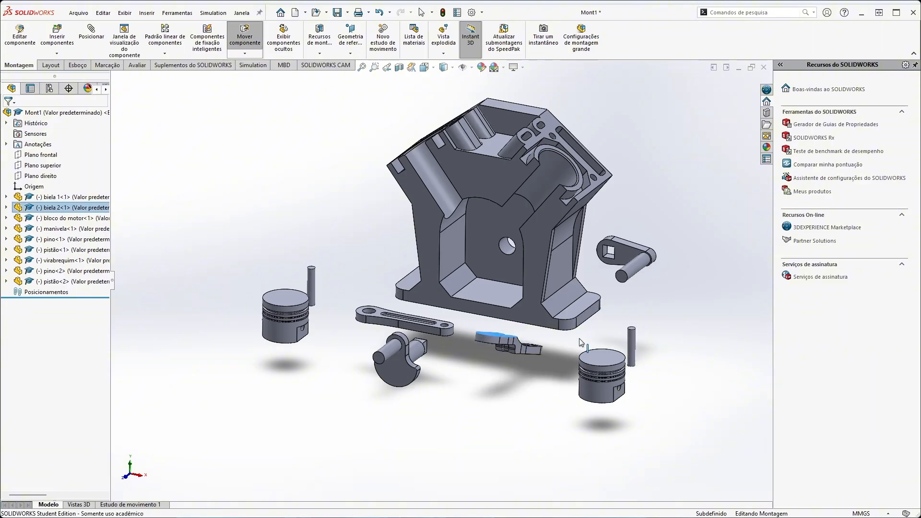
{"action": "right_click_drag", "start_coordinate": [579, 339], "coordinate": [512, 409]}
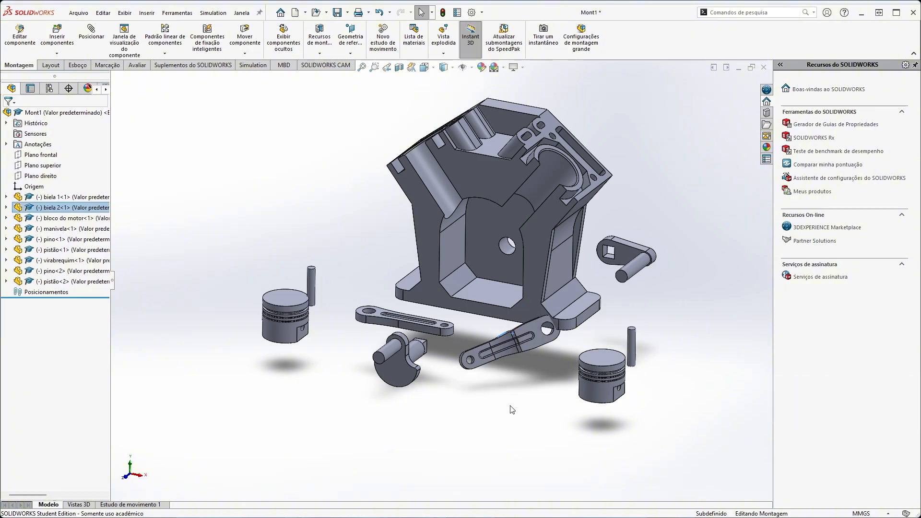
{"action": "right_click_drag", "start_coordinate": [523, 338], "coordinate": [162, 468]}
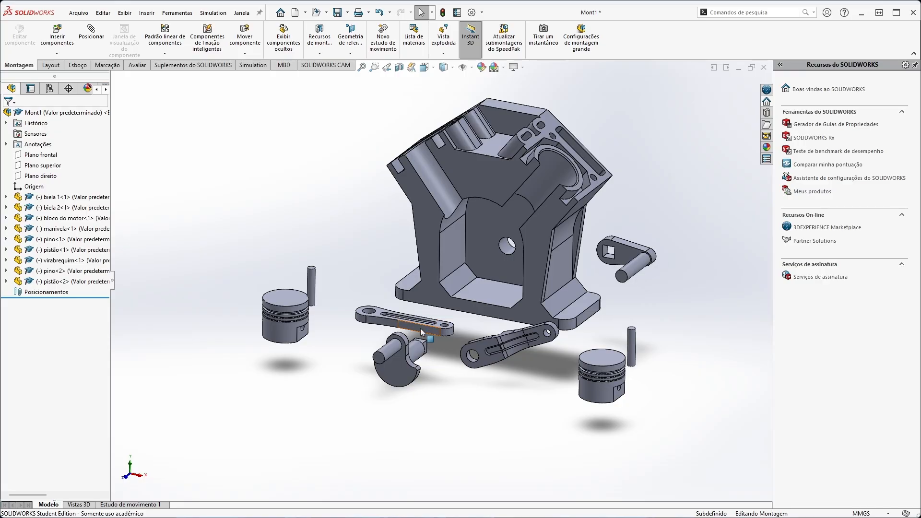
Move biela 1 slightly toward the first pistão and leave it deselected.
{"action": "mouse_move", "coordinate": [421, 334]}
{"action": "left_mouse_down"}
{"action": "mouse_move", "coordinate": [406, 327]}
{"action": "mouse_move", "coordinate": [425, 330]}
{"action": "mouse_move", "coordinate": [408, 283]}
{"action": "mouse_move", "coordinate": [398, 364]}
{"action": "mouse_move", "coordinate": [473, 381]}
{"action": "mouse_move", "coordinate": [445, 209]}
{"action": "mouse_move", "coordinate": [521, 389]}
{"action": "mouse_move", "coordinate": [412, 349]}
{"action": "mouse_move", "coordinate": [419, 365]}
{"action": "mouse_move", "coordinate": [422, 257]}
{"action": "mouse_move", "coordinate": [422, 318]}
{"action": "mouse_move", "coordinate": [367, 394]}
{"action": "mouse_move", "coordinate": [405, 338]}
{"action": "mouse_move", "coordinate": [396, 324]}
{"action": "mouse_move", "coordinate": [408, 326]}
{"action": "left_mouse_up"}
{"action": "left_click", "coordinate": [349, 344]}
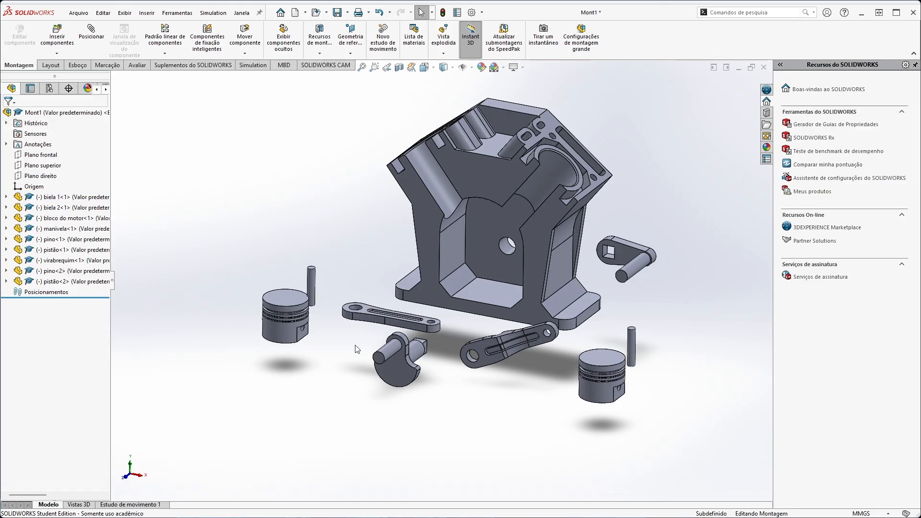
{"action": "right_click_drag", "start_coordinate": [356, 348], "coordinate": [379, 365]}
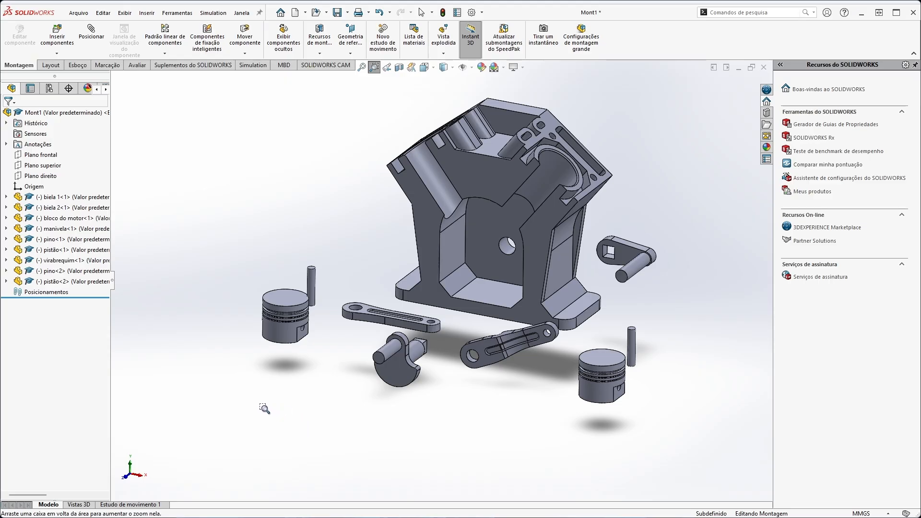
{"action": "left_click_drag", "start_coordinate": [251, 420], "coordinate": [674, 88]}
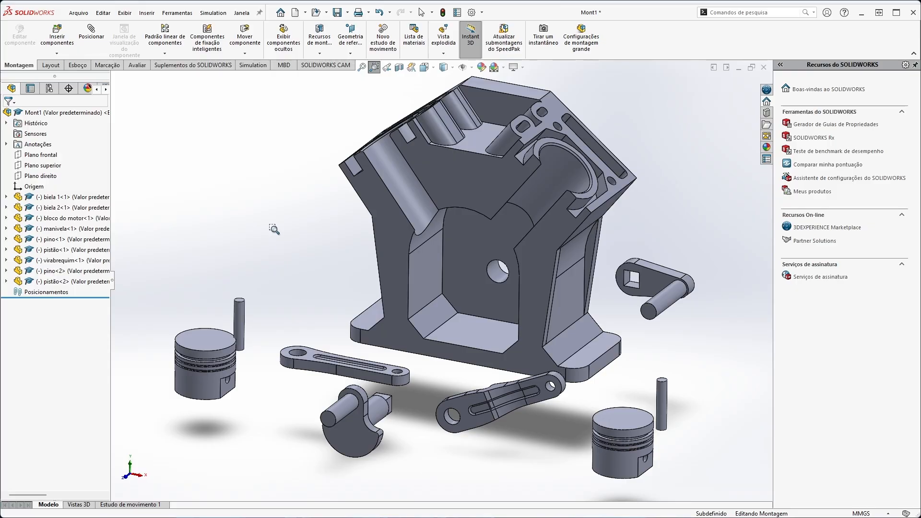
{"action": "mouse_move", "coordinate": [274, 229]}
{"action": "left_mouse_down"}
{"action": "mouse_move", "coordinate": [294, 257]}
{"action": "mouse_move", "coordinate": [294, 220]}
{"action": "mouse_move", "coordinate": [281, 234]}
{"action": "left_mouse_up"}
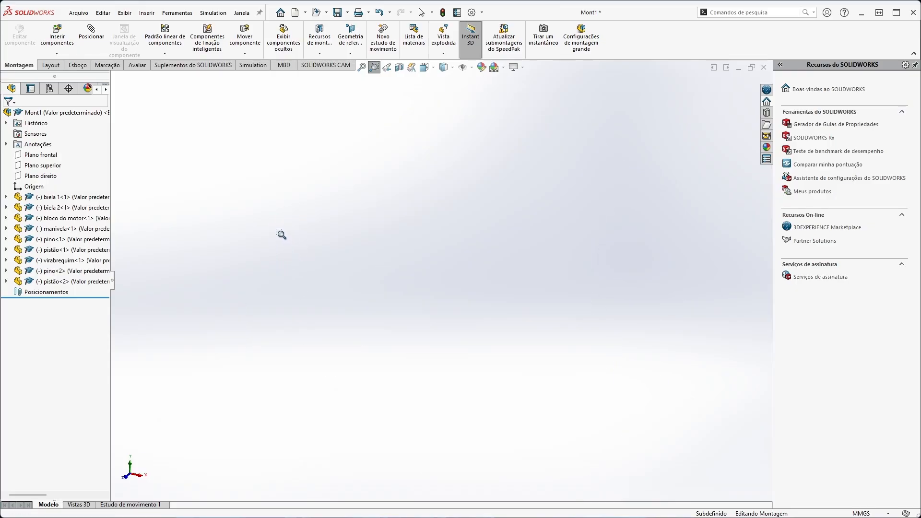
{"action": "left_click", "coordinate": [388, 69]}
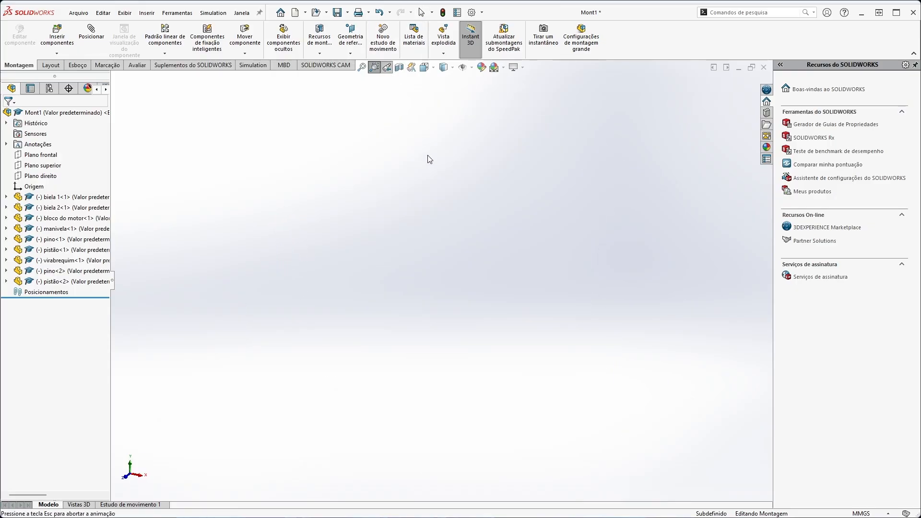
{"action": "left_click_drag", "start_coordinate": [181, 133], "coordinate": [233, 206]}
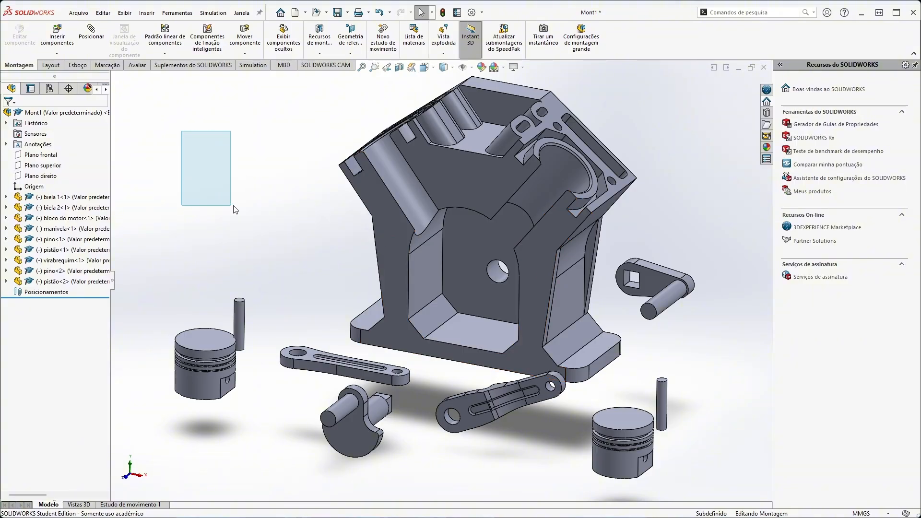
{"action": "left_click_drag", "start_coordinate": [214, 132], "coordinate": [228, 264]}
{"action": "left_click_drag", "start_coordinate": [123, 134], "coordinate": [185, 222]}
{"action": "left_click_drag", "start_coordinate": [148, 154], "coordinate": [299, 470]}
{"action": "left_click", "coordinate": [190, 173]}
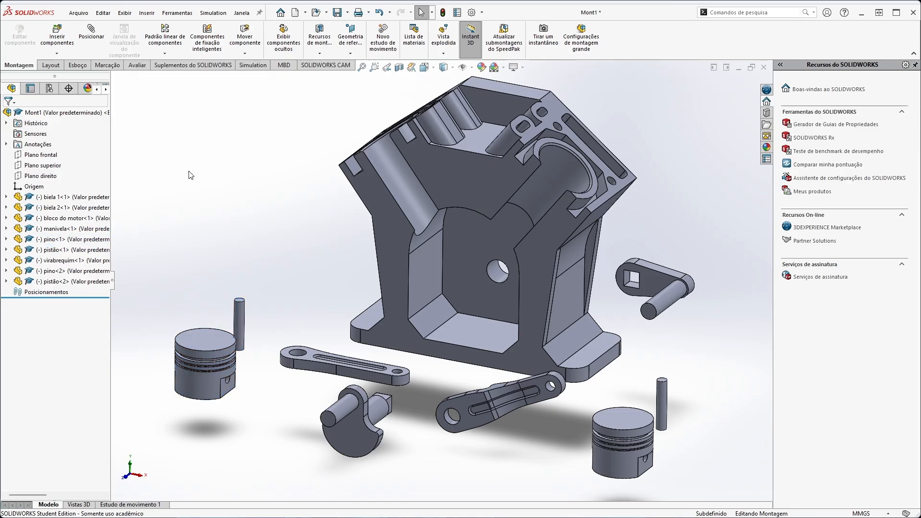
{"action": "left_click_drag", "start_coordinate": [229, 127], "coordinate": [754, 430]}
{"action": "left_click", "coordinate": [284, 202]}
{"action": "middle_click_drag", "start_coordinate": [390, 220], "coordinate": [467, 463]}
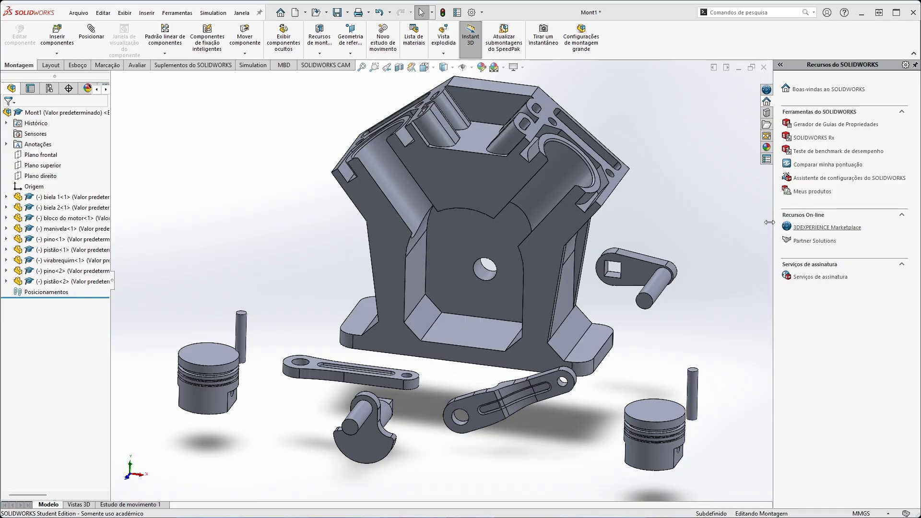
Swap the sides of biela 1 and biela 2 in front of the block so their large holes lie together above the virabrequim.
{"action": "left_click_drag", "start_coordinate": [346, 371], "coordinate": [331, 461]}
{"action": "left_click_drag", "start_coordinate": [479, 377], "coordinate": [345, 329]}
{"action": "left_click", "coordinate": [522, 436]}
{"action": "middle_click_drag", "start_coordinate": [522, 437], "coordinate": [462, 410]}
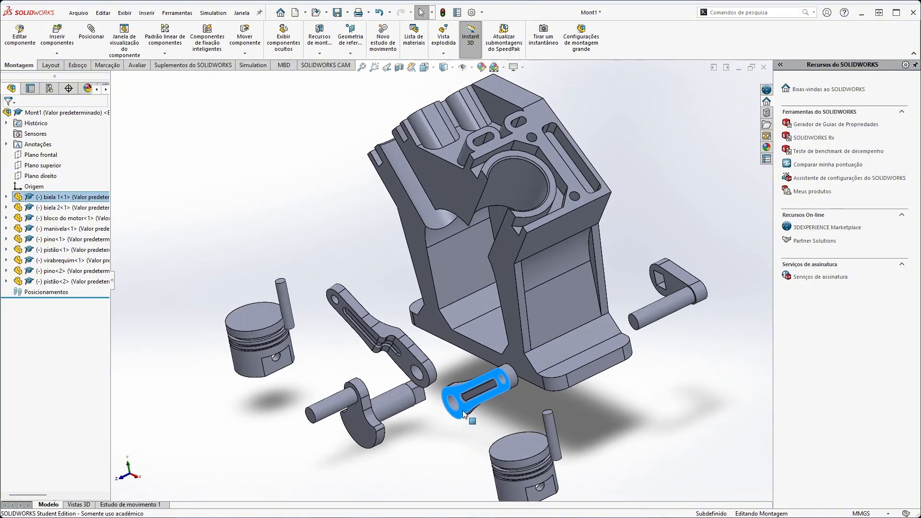
{"action": "left_click_drag", "start_coordinate": [462, 411], "coordinate": [434, 386]}
{"action": "middle_click_drag", "start_coordinate": [434, 386], "coordinate": [485, 379]}
Move both pistões beside the upper ends of the block's two cylinders and tilt each to roughly match its bore.
{"action": "left_click_drag", "start_coordinate": [183, 385], "coordinate": [283, 163]}
{"action": "right_click", "coordinate": [273, 166]}
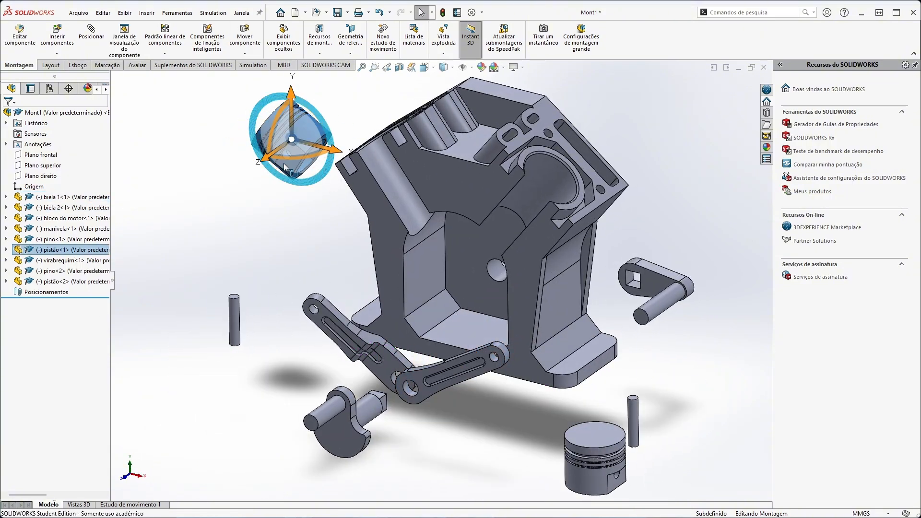
{"action": "right_click", "coordinate": [603, 439]}
{"action": "left_click_drag", "start_coordinate": [595, 458], "coordinate": [672, 131]}
{"action": "left_click_drag", "start_coordinate": [655, 151], "coordinate": [594, 126]}
Rotate the manivela so its square hole side faces the block and raise it beside the block.
{"action": "right_click", "coordinate": [660, 309]}
{"action": "left_click_drag", "start_coordinate": [671, 262], "coordinate": [762, 310]}
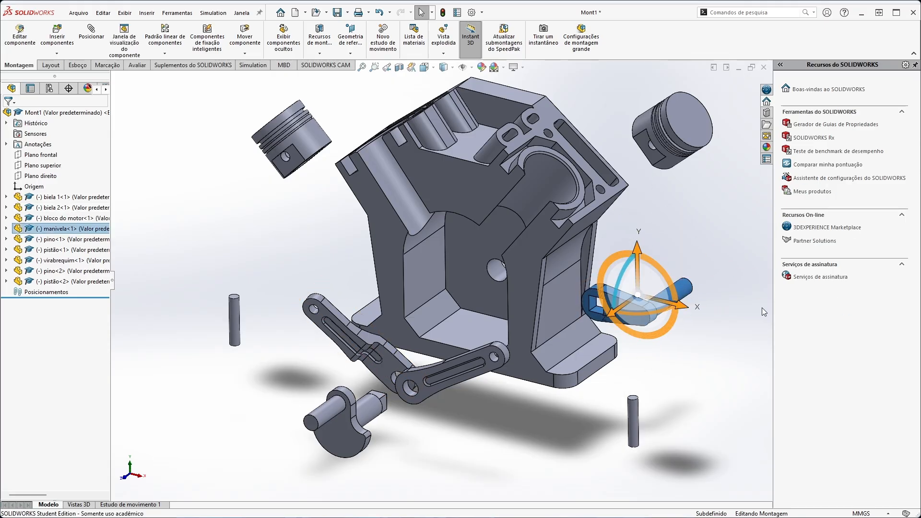
{"action": "left_click_drag", "start_coordinate": [643, 293], "coordinate": [633, 214]}
Rotate both pinos to lie roughly parallel to the piston pin holes and place each one below its pistão.
{"action": "right_click", "coordinate": [633, 426]}
{"action": "left_click_drag", "start_coordinate": [616, 401], "coordinate": [602, 482]}
{"action": "left_click_drag", "start_coordinate": [633, 422], "coordinate": [702, 209]}
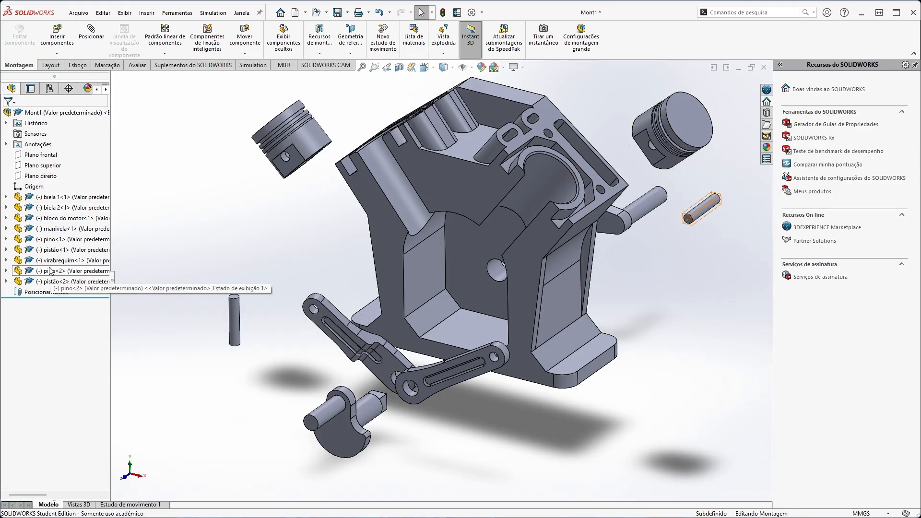
{"action": "right_click", "coordinate": [234, 321]}
{"action": "left_click_drag", "start_coordinate": [234, 320], "coordinate": [290, 278]}
{"action": "left_click_drag", "start_coordinate": [274, 258], "coordinate": [261, 331]}
{"action": "left_click_drag", "start_coordinate": [290, 279], "coordinate": [316, 210]}
Move the virabrequim closer to the large holes of the bielas and adjust the bielas slightly.
{"action": "right_click", "coordinate": [340, 431]}
{"action": "left_click_drag", "start_coordinate": [307, 439], "coordinate": [375, 451]}
{"action": "mouse_move", "coordinate": [451, 432]}
{"action": "middle_mouse_down"}
{"action": "mouse_move", "coordinate": [409, 436]}
{"action": "mouse_move", "coordinate": [456, 434]}
{"action": "middle_mouse_up"}
{"action": "right_click", "coordinate": [348, 432]}
{"action": "left_click_drag", "start_coordinate": [384, 430], "coordinate": [413, 434]}
{"action": "left_click_drag", "start_coordinate": [367, 360], "coordinate": [398, 372]}
{"action": "mouse_move", "coordinate": [432, 364]}
{"action": "middle_mouse_down"}
{"action": "mouse_move", "coordinate": [475, 359]}
{"action": "mouse_move", "coordinate": [444, 366]}
{"action": "middle_mouse_up"}
Move the second pistão along the X axis toward its cylinder and bring its pino closer to the block.
{"action": "right_click", "coordinate": [663, 115]}
{"action": "left_click_drag", "start_coordinate": [663, 115], "coordinate": [612, 147]}
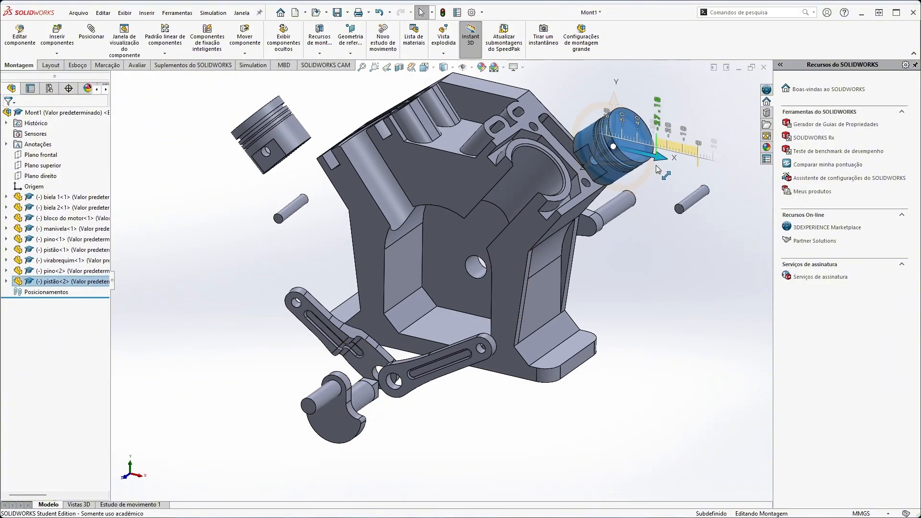
{"action": "right_click", "coordinate": [694, 210]}
{"action": "left_click_drag", "start_coordinate": [693, 210], "coordinate": [658, 226]}
{"action": "left_click", "coordinate": [669, 322]}
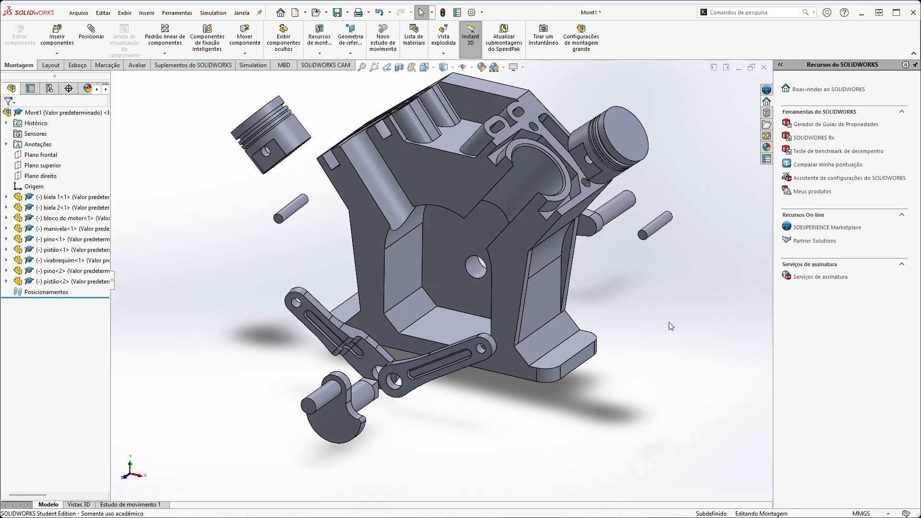
{"action": "middle_click_drag", "start_coordinate": [458, 407], "coordinate": [683, 217]}
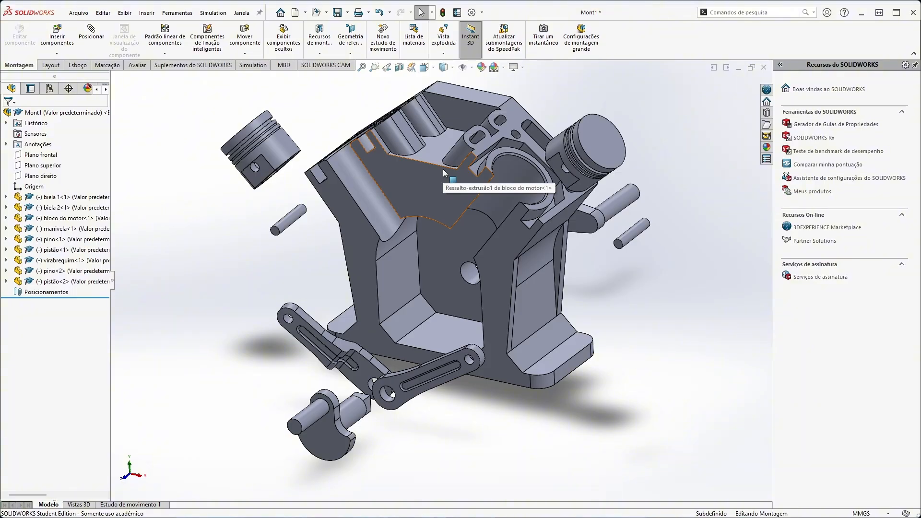
{"action": "left_click", "coordinate": [522, 176]}
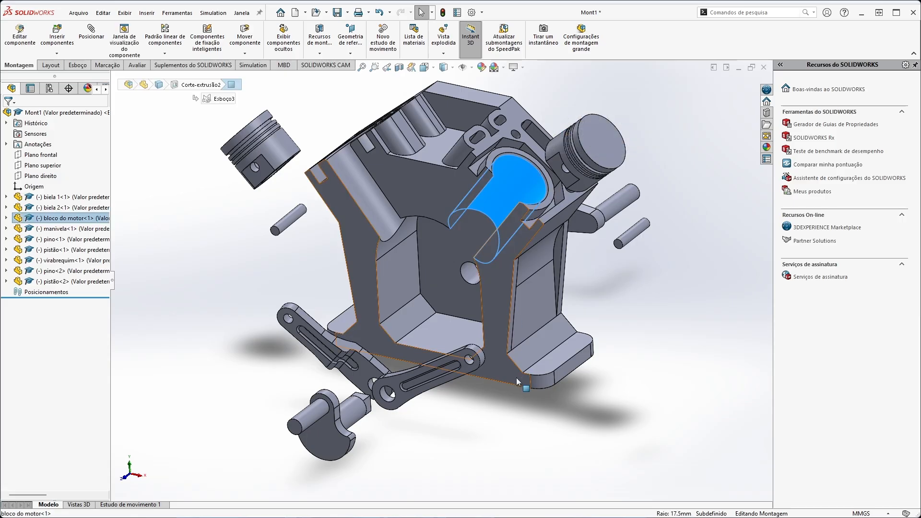
{"action": "left_click", "coordinate": [559, 151], "text": "ctrl"}
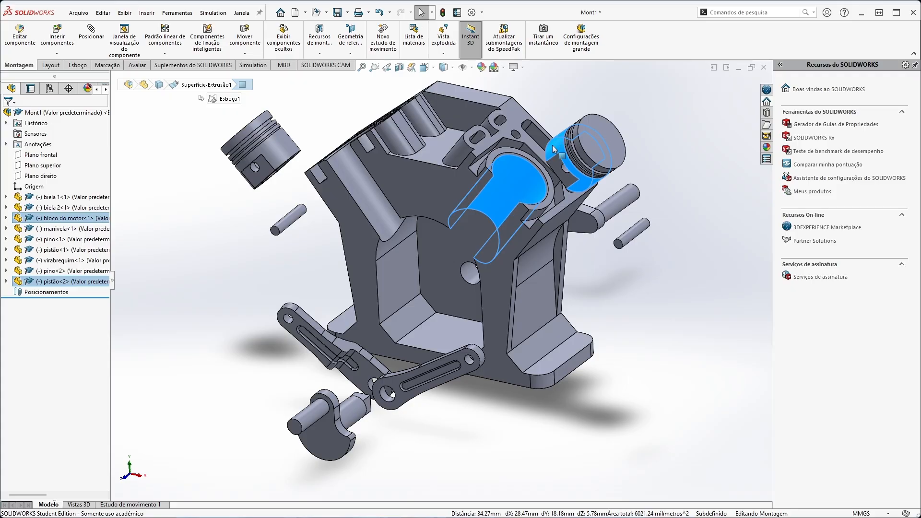
{"action": "right_click", "coordinate": [518, 183]}
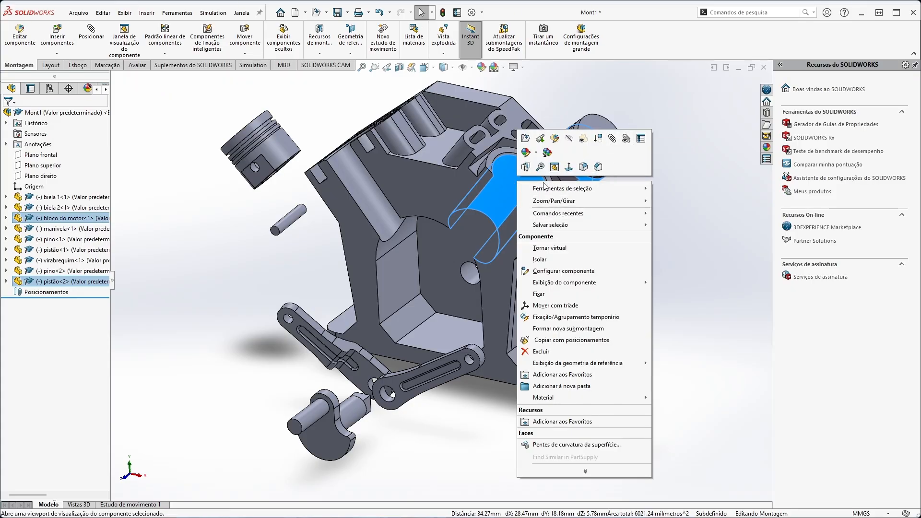
{"action": "left_click", "coordinate": [709, 186]}
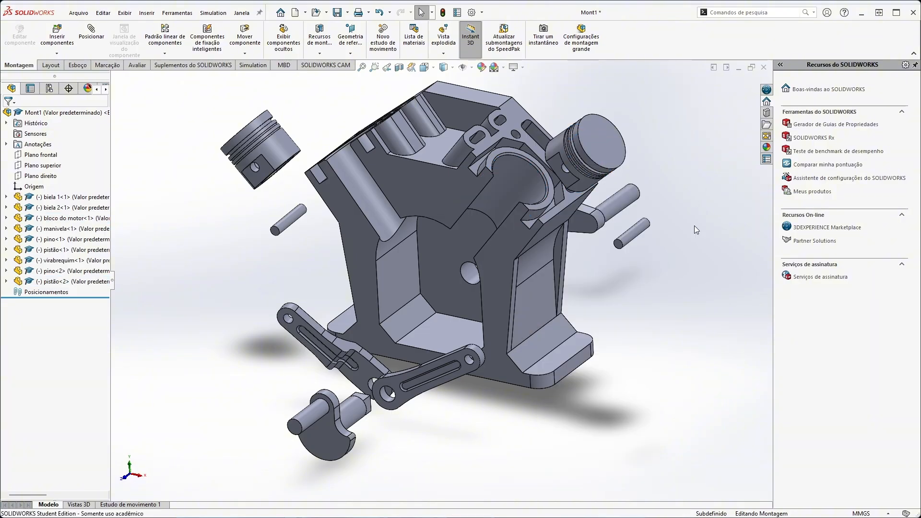
Add a concentric mate between the block's cylinder bore and the outer face of the second pistão.
{"action": "left_click", "coordinate": [548, 204]}
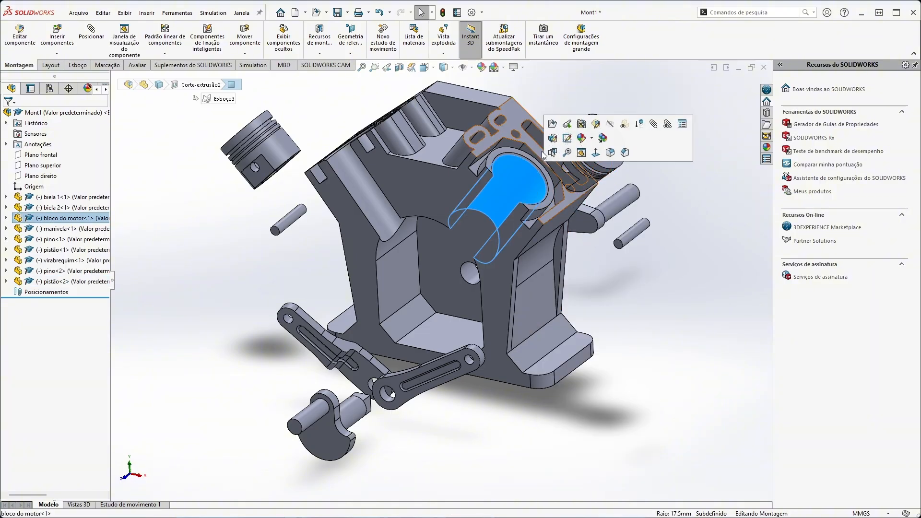
{"action": "left_click", "coordinate": [550, 152], "text": "ctrl"}
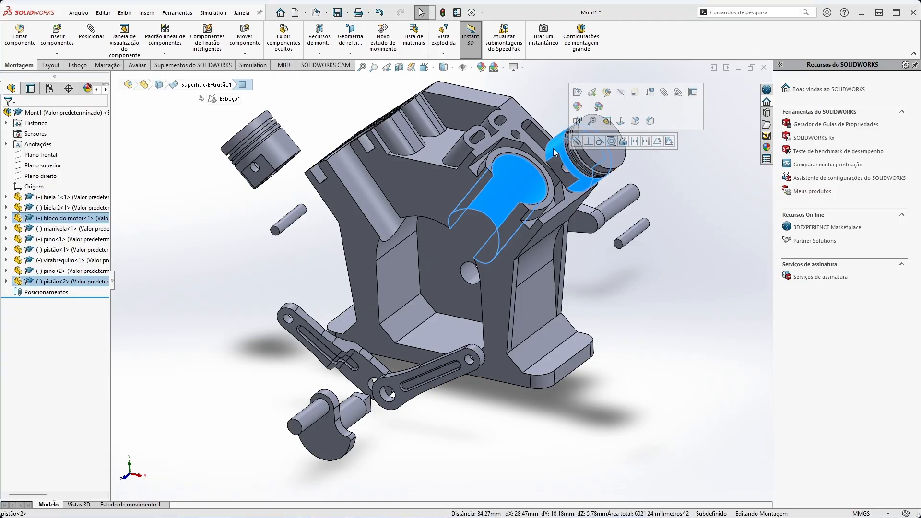
{"action": "left_click", "coordinate": [612, 141]}
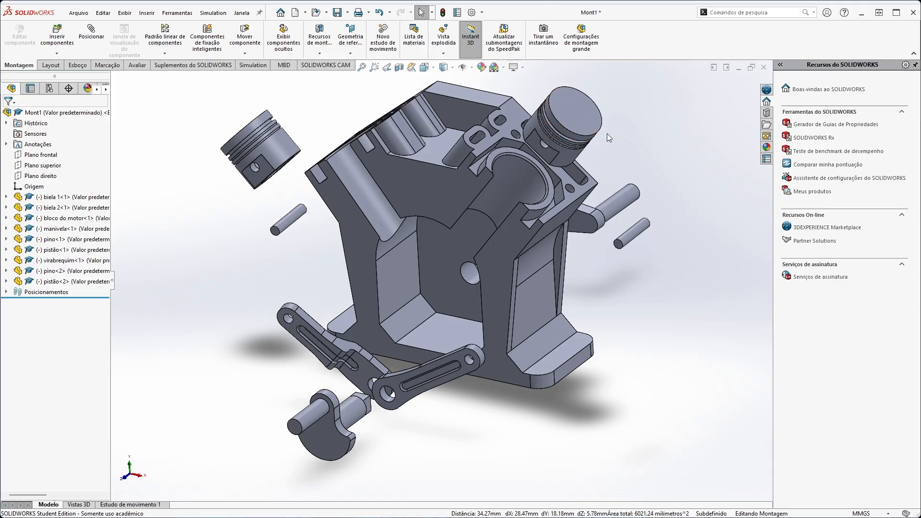
Pull the mated second pistão around to test whether the engine block moves with it.
{"action": "left_click_drag", "start_coordinate": [587, 114], "coordinate": [572, 99]}
{"action": "middle_click_drag", "start_coordinate": [577, 155], "coordinate": [576, 109]}
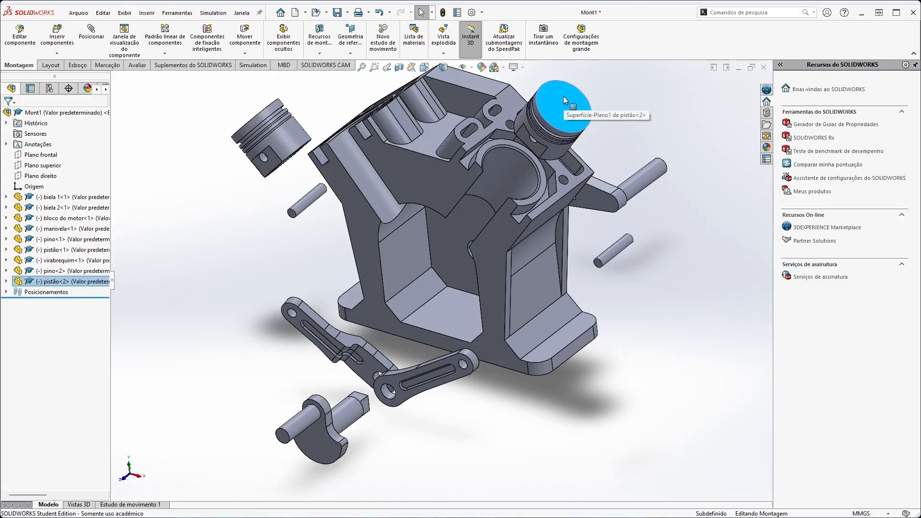
{"action": "left_click_drag", "start_coordinate": [566, 101], "coordinate": [591, 102]}
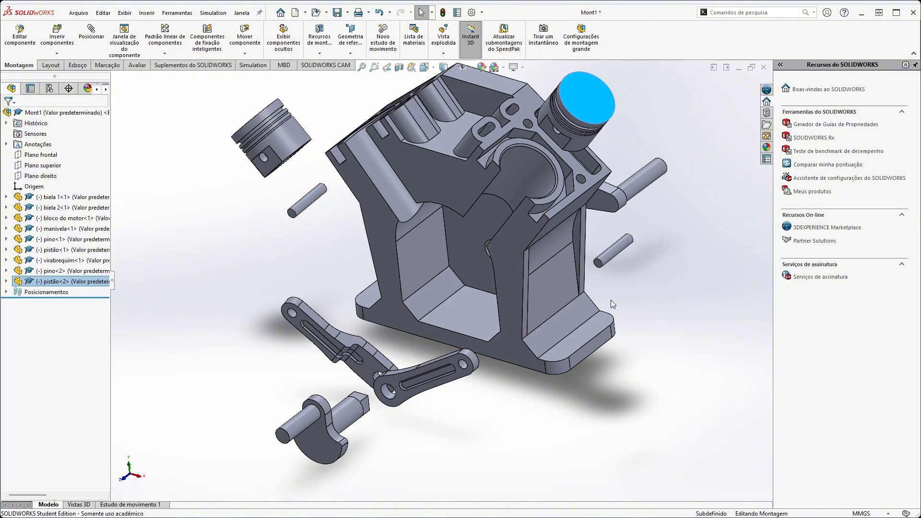
{"action": "middle_click_drag", "start_coordinate": [613, 304], "coordinate": [590, 309]}
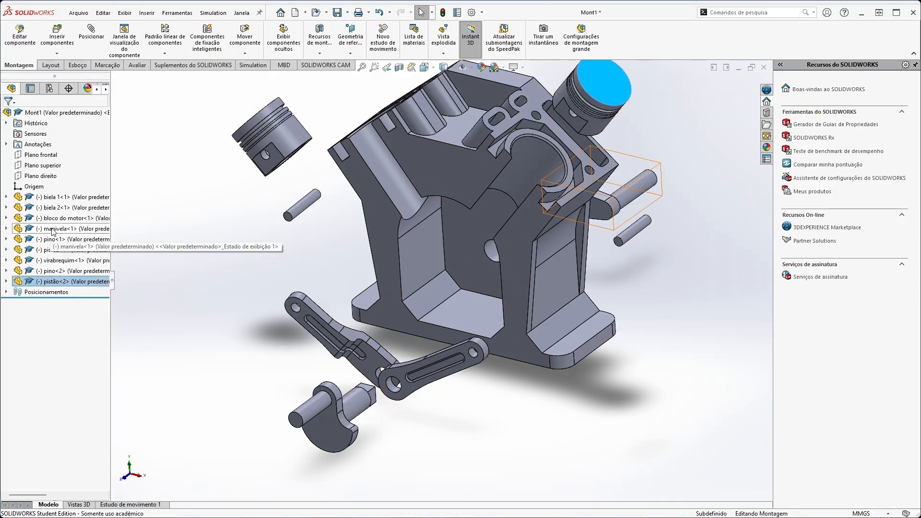
Fix the bloco do motor component in place in the assembly.
{"action": "left_click", "coordinate": [55, 219]}
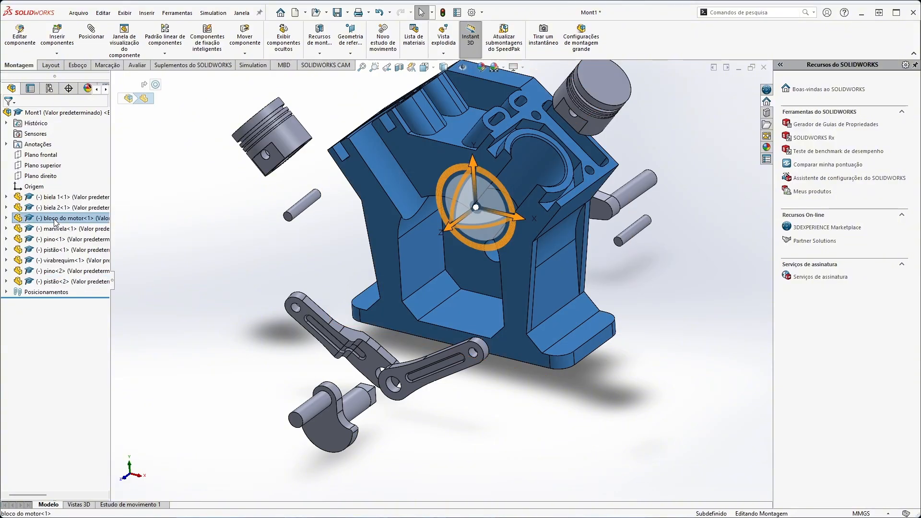
{"action": "right_click", "coordinate": [56, 220]}
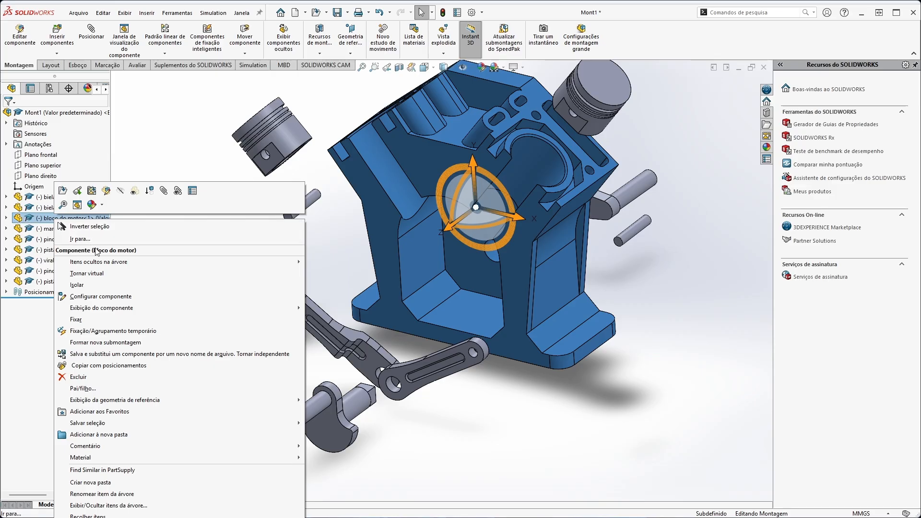
{"action": "left_click", "coordinate": [77, 320]}
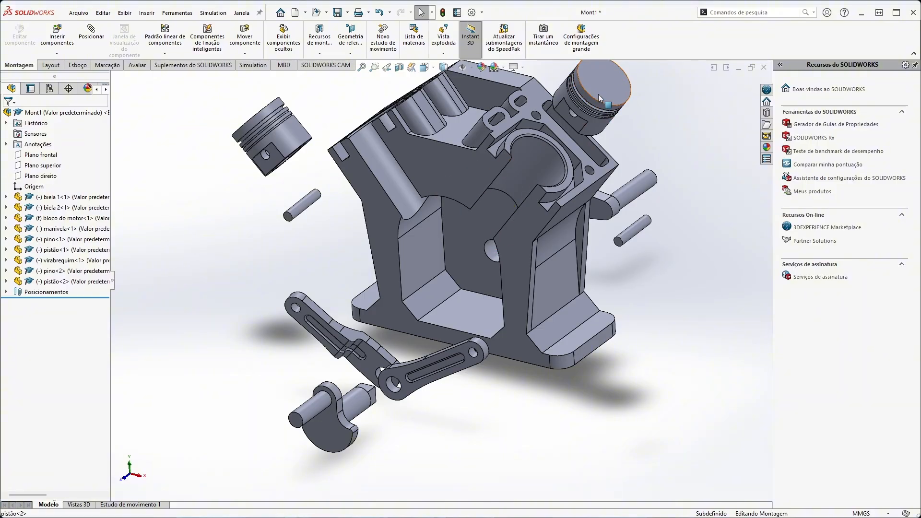
Slide the second pistão along its bore to the mouth of the cylinder to test its movement, leaving it deselected.
{"action": "left_click_drag", "start_coordinate": [599, 99], "coordinate": [560, 144]}
{"action": "left_click", "coordinate": [514, 225]}
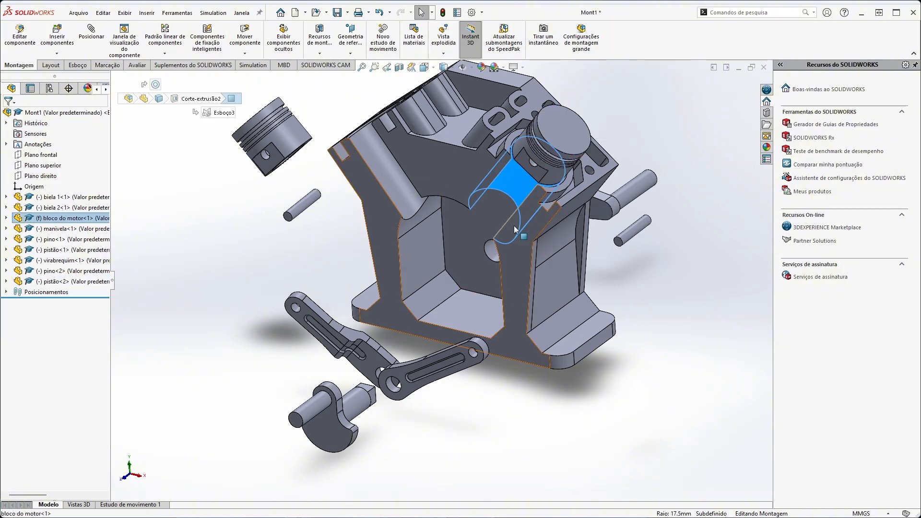
{"action": "left_click", "coordinate": [649, 291]}
{"action": "left_click_drag", "start_coordinate": [540, 144], "coordinate": [521, 176]}
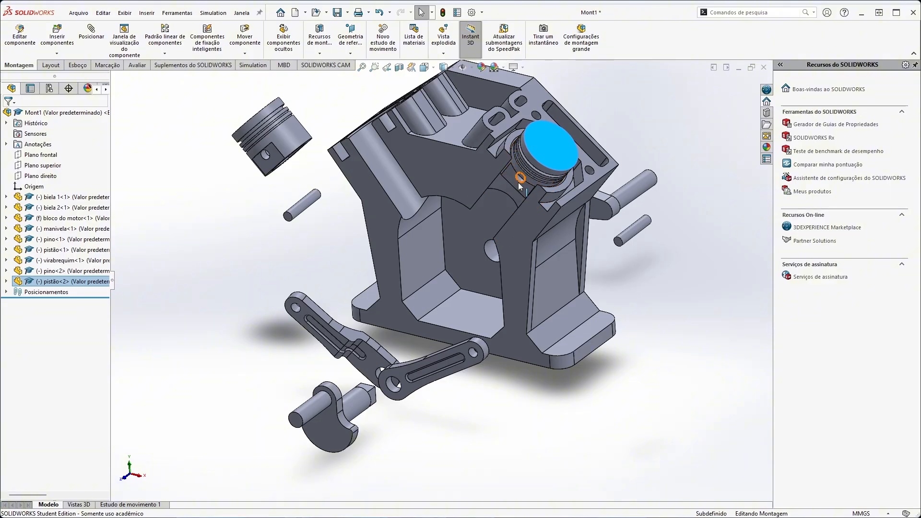
{"action": "left_click_drag", "start_coordinate": [518, 185], "coordinate": [529, 170]}
{"action": "left_click", "coordinate": [614, 100]}
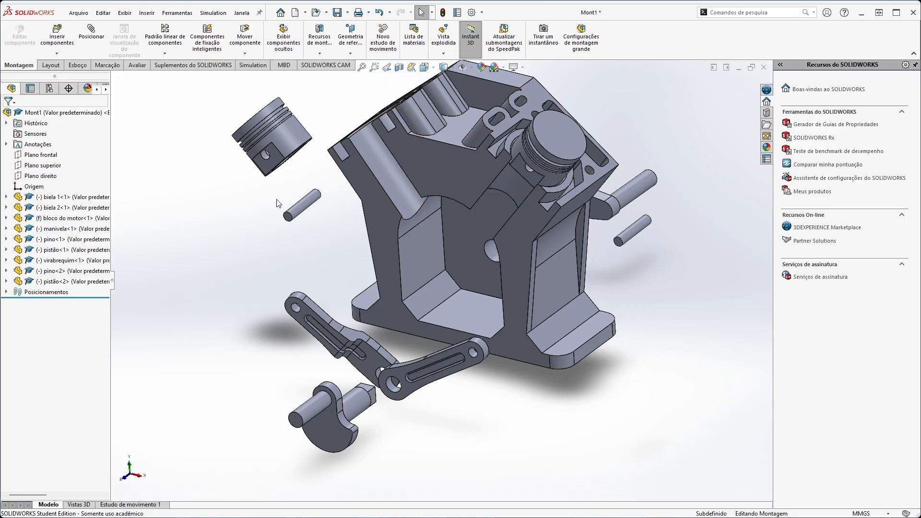
Mate the first pistão concentric to the block's other cylinder bore and slide it partly out of the bore.
{"action": "left_click", "coordinate": [89, 39]}
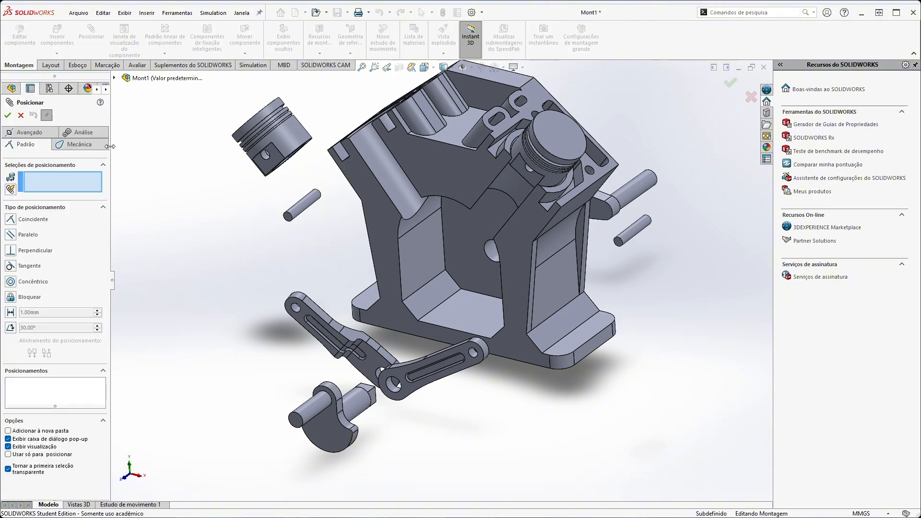
{"action": "left_click", "coordinate": [381, 171]}
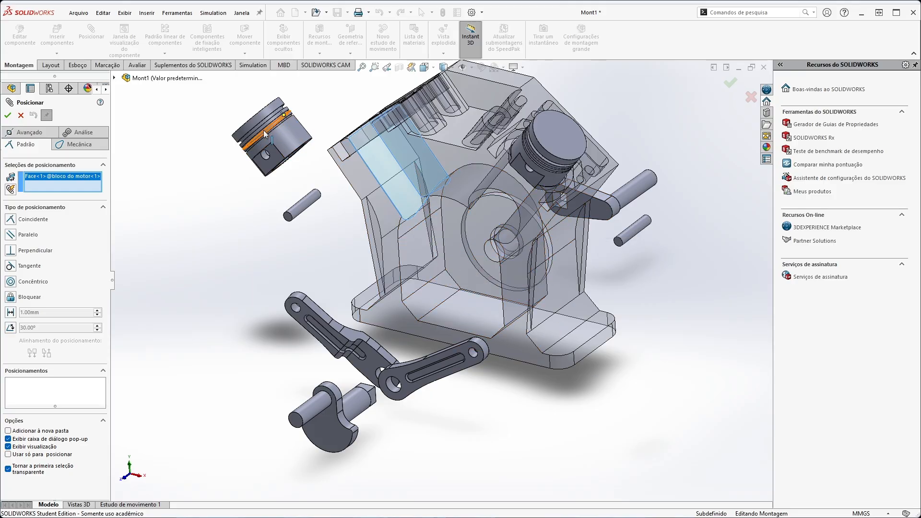
{"action": "left_click", "coordinate": [289, 140]}
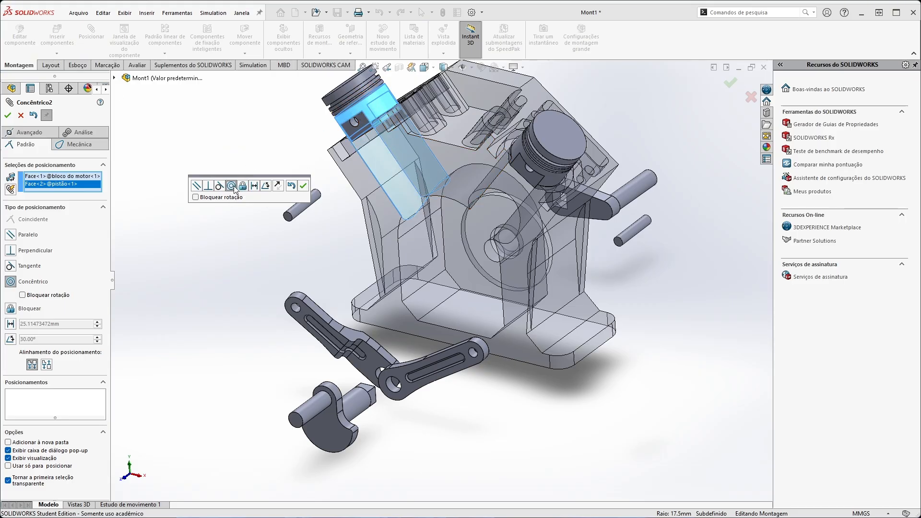
{"action": "left_click", "coordinate": [304, 186]}
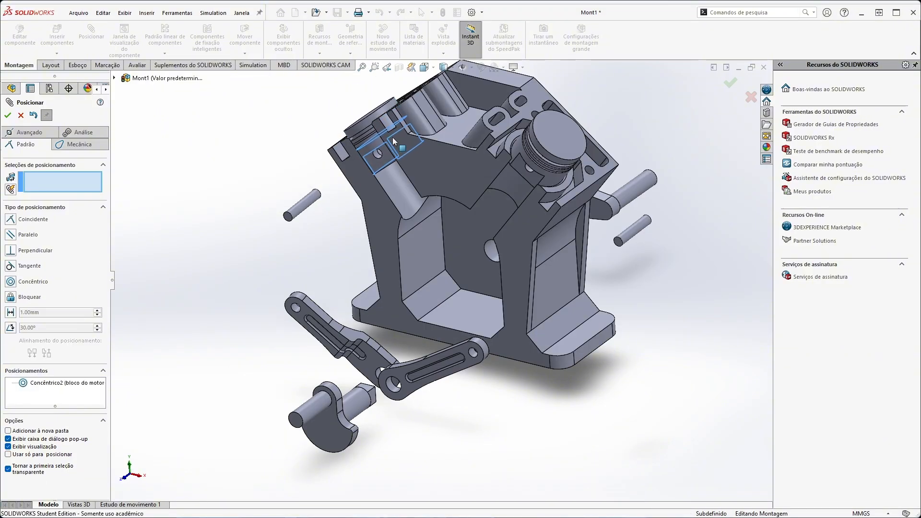
{"action": "left_click_drag", "start_coordinate": [393, 137], "coordinate": [302, 123]}
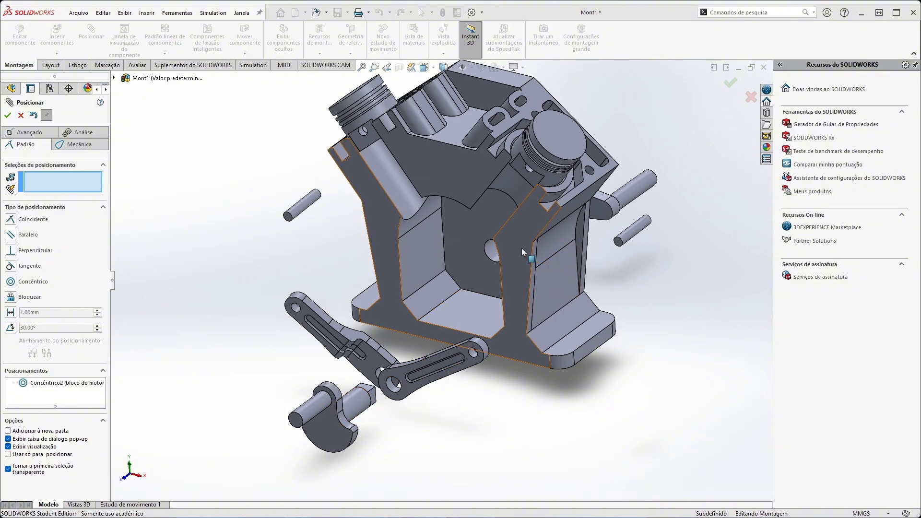
Mate the virabrequim shaft concentric to the bearing hole of the bloco do motor and move the crankshaft in front of the block.
{"action": "left_click", "coordinate": [493, 253]}
{"action": "key", "text": "ctrl+8"}
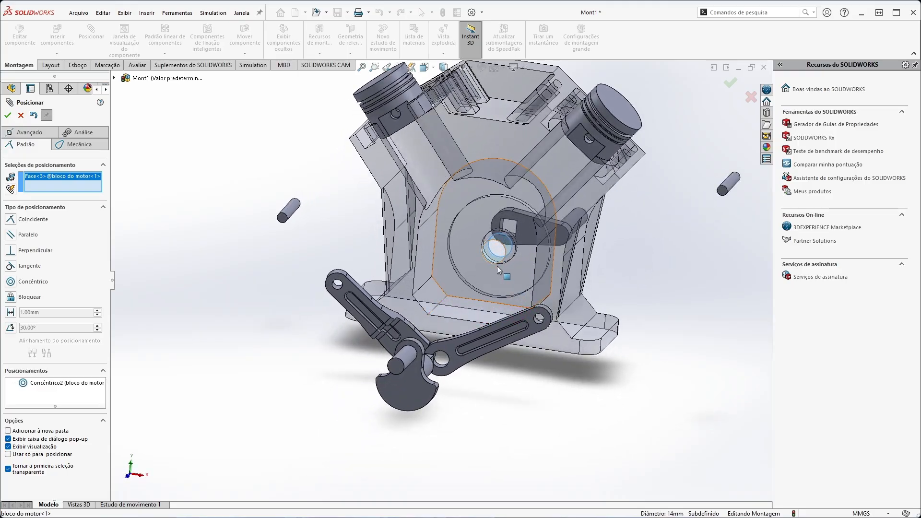
{"action": "middle_click_drag", "start_coordinate": [499, 263], "coordinate": [454, 269]}
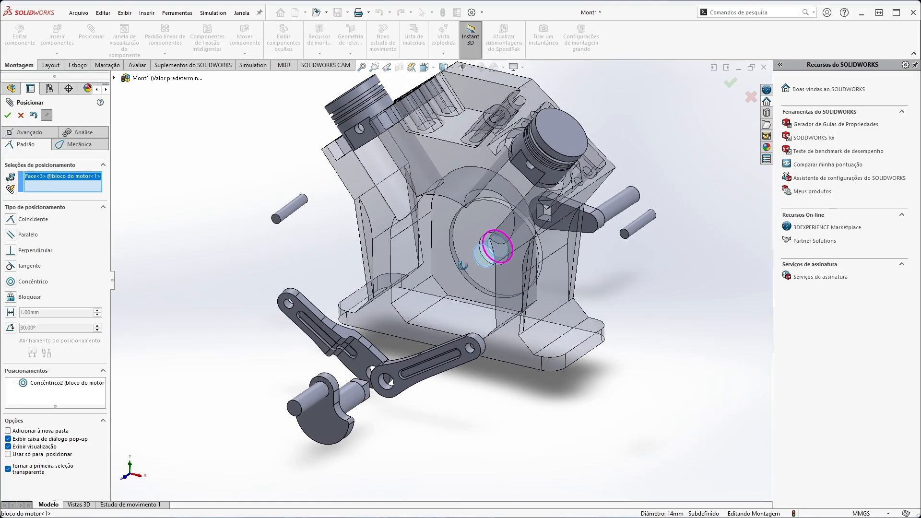
{"action": "mouse_move", "coordinate": [355, 405]}
{"action": "middle_mouse_down"}
{"action": "mouse_move", "coordinate": [340, 406]}
{"action": "mouse_move", "coordinate": [351, 401]}
{"action": "middle_mouse_up"}
{"action": "left_click", "coordinate": [353, 402]}
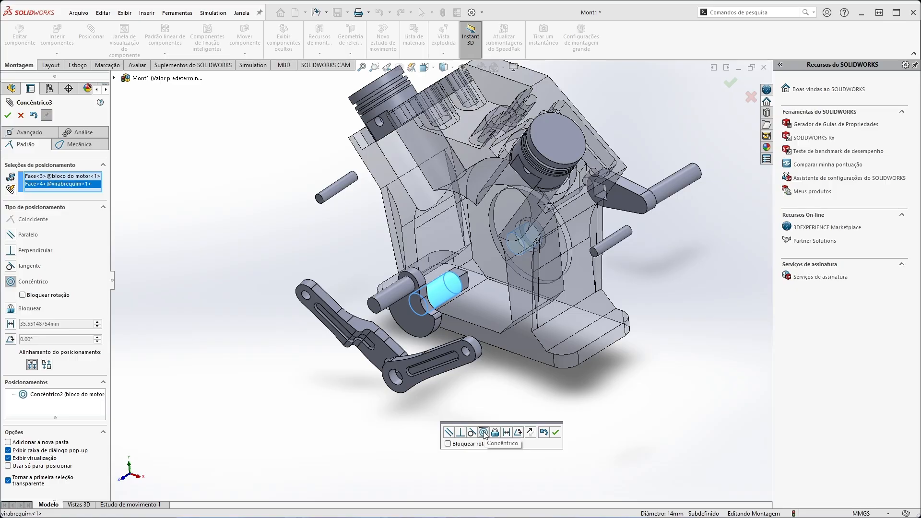
{"action": "left_click", "coordinate": [555, 433]}
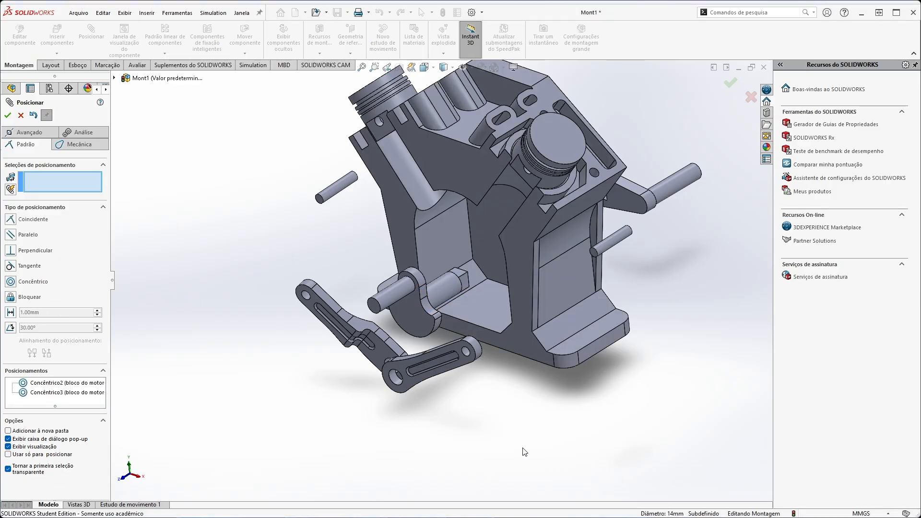
{"action": "left_click_drag", "start_coordinate": [408, 294], "coordinate": [280, 240]}
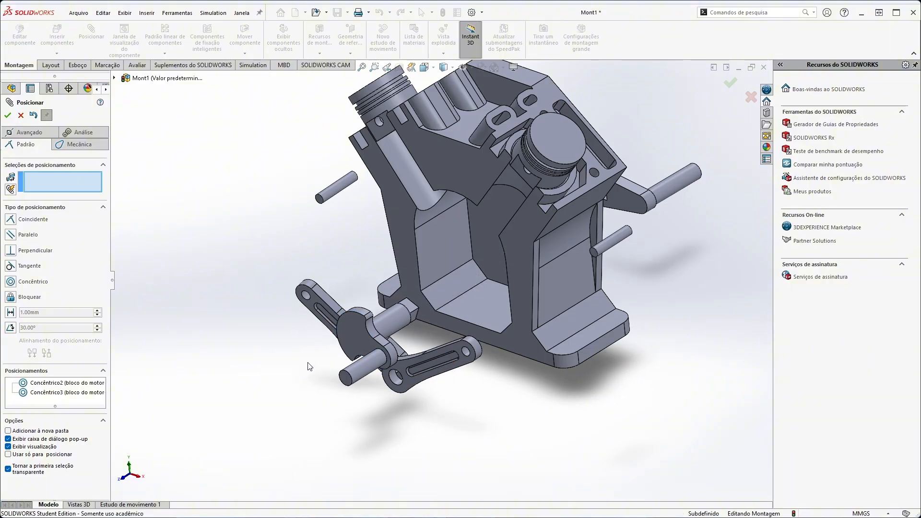
{"action": "left_click_drag", "start_coordinate": [366, 370], "coordinate": [361, 299]}
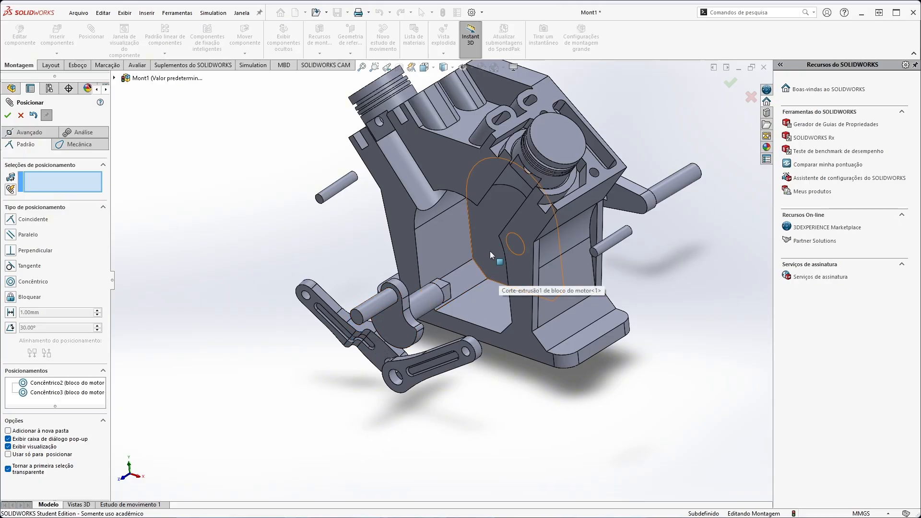
Add a 2 mm distance mate between the block's inner crankcase wall and the facing side of the virabrequim counterweight, leaving the dimension unflipped.
{"action": "left_click", "coordinate": [480, 220]}
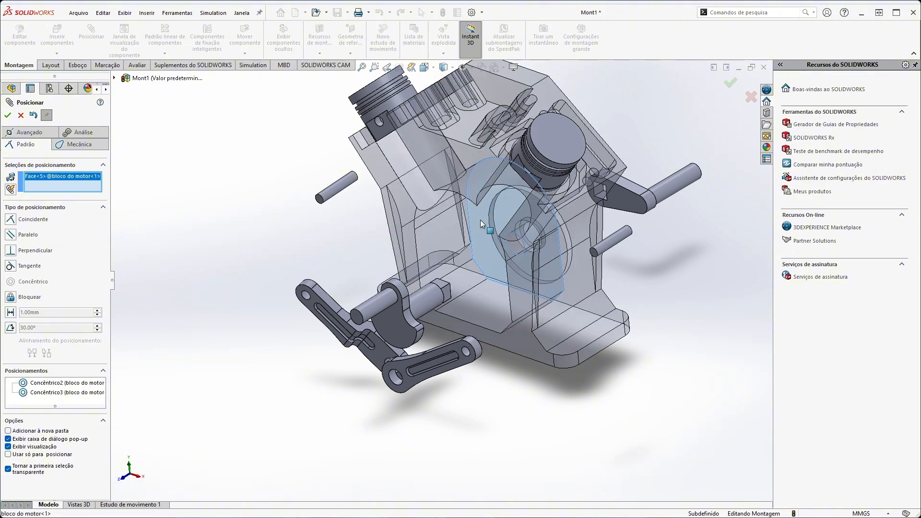
{"action": "middle_click_drag", "start_coordinate": [468, 367], "coordinate": [399, 396]}
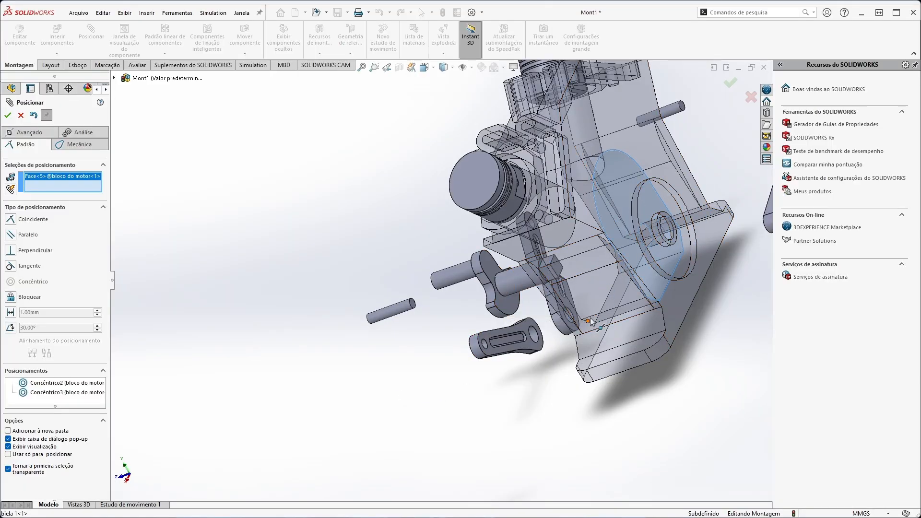
{"action": "left_click", "coordinate": [501, 313]}
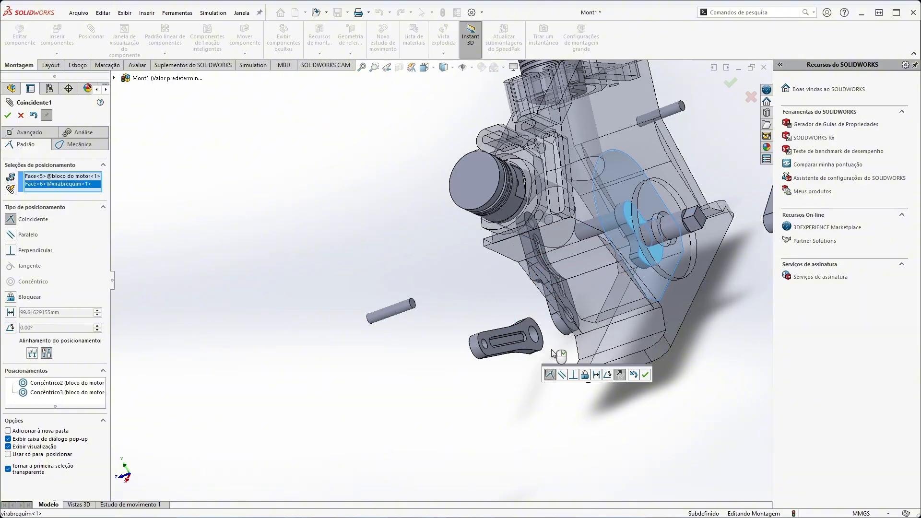
{"action": "middle_click_drag", "start_coordinate": [458, 256], "coordinate": [498, 235]}
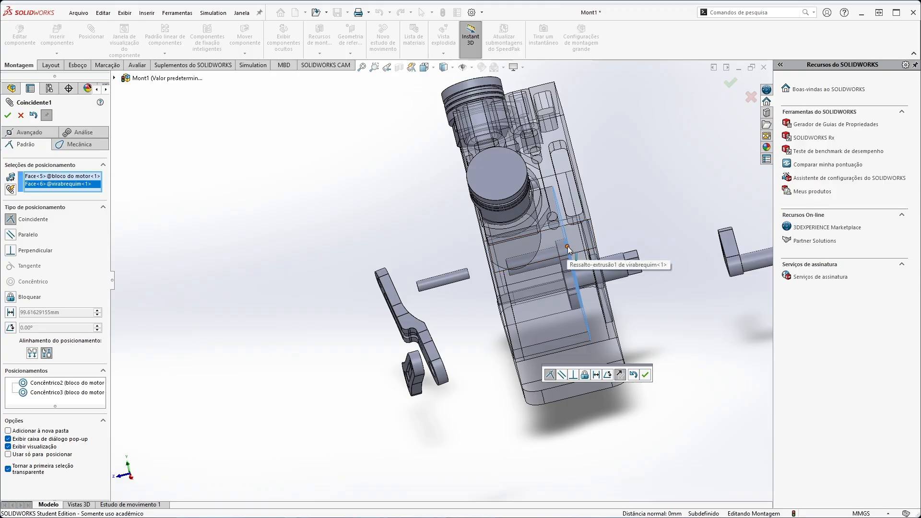
{"action": "left_click", "coordinate": [598, 375]}
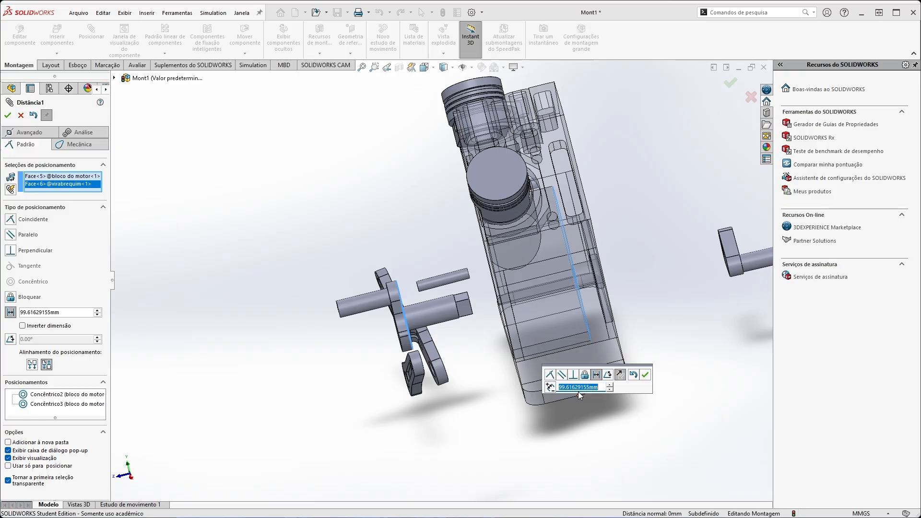
{"action": "type", "text": "2"}
{"action": "key", "text": "Return"}
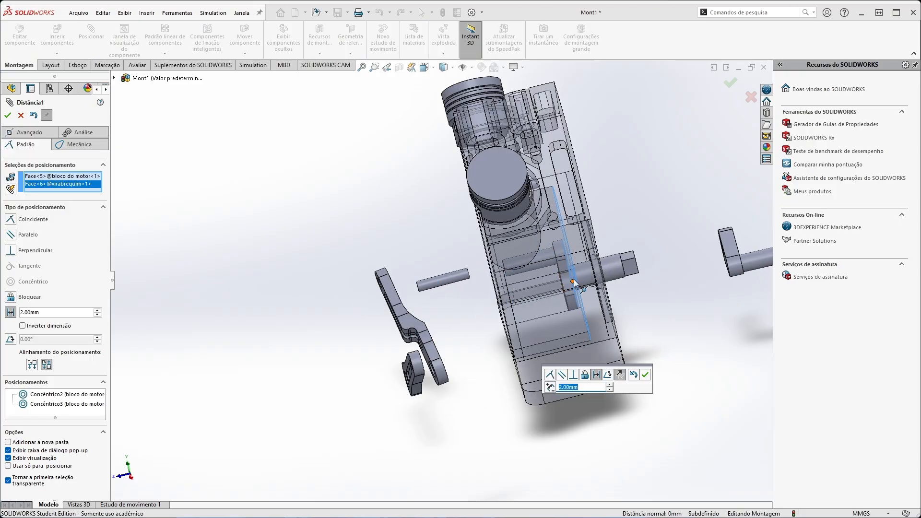
{"action": "left_click", "coordinate": [550, 388]}
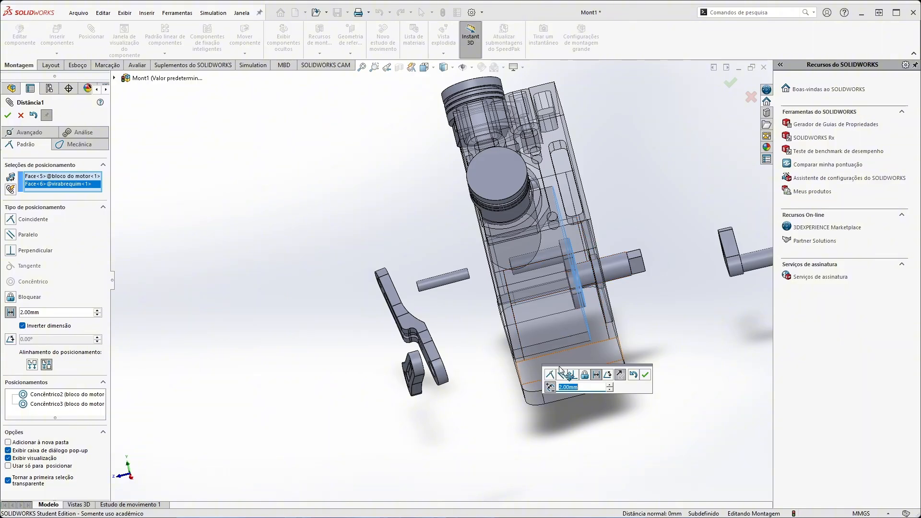
{"action": "left_click", "coordinate": [551, 387]}
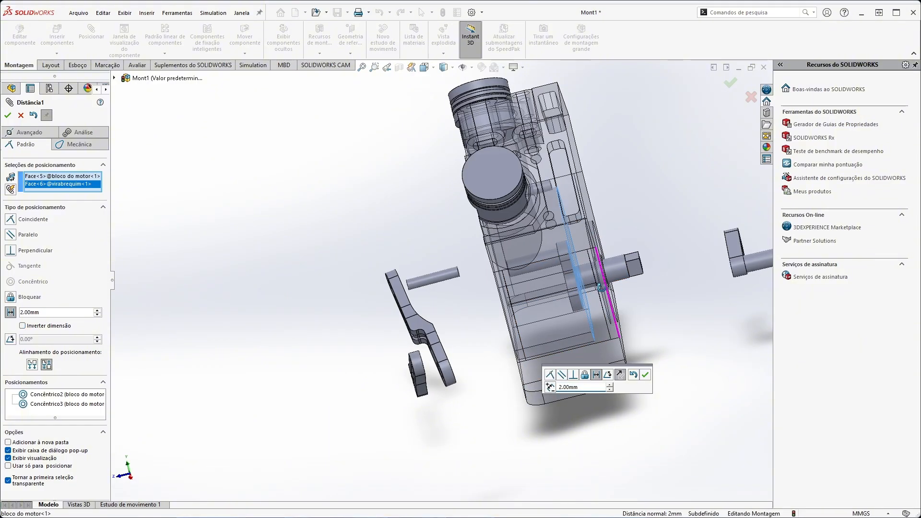
{"action": "mouse_move", "coordinate": [601, 276]}
{"action": "middle_mouse_down"}
{"action": "mouse_move", "coordinate": [574, 271]}
{"action": "mouse_move", "coordinate": [595, 273]}
{"action": "mouse_move", "coordinate": [587, 269]}
{"action": "middle_mouse_up"}
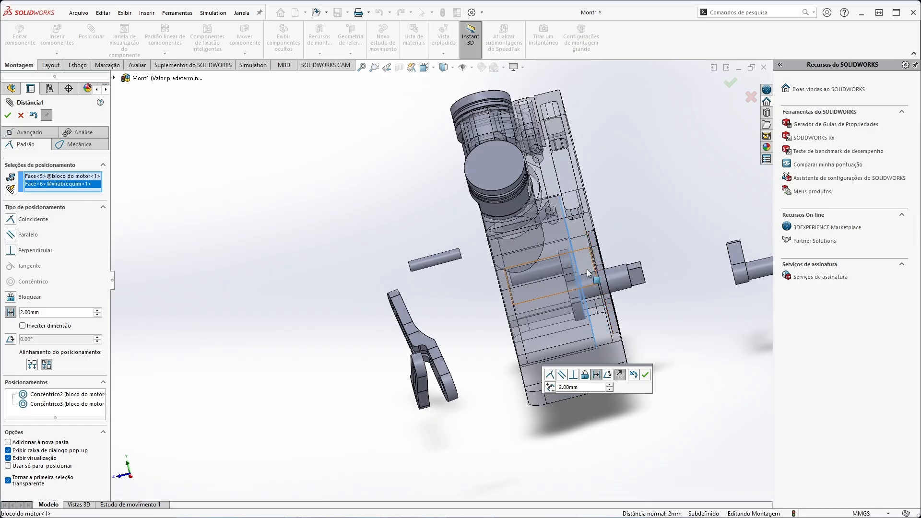
{"action": "left_click", "coordinate": [645, 376]}
Turn the virabrequim by its crankpin inside the block to test its rotation.
{"action": "middle_click_drag", "start_coordinate": [446, 256], "coordinate": [491, 267]}
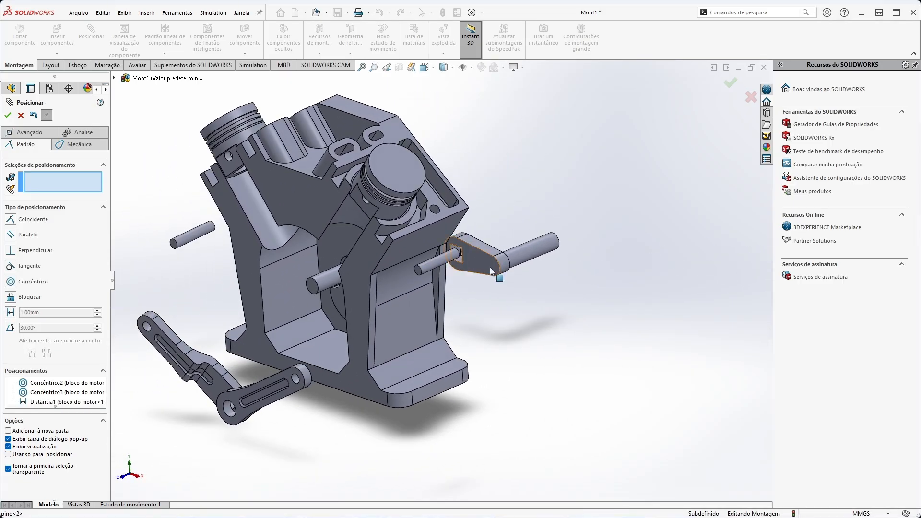
{"action": "scroll", "coordinate": [284, 238], "scroll_direction": "down", "scroll_amount": 2}
{"action": "scroll", "coordinate": [282, 235], "scroll_direction": "up", "scroll_amount": 2}
{"action": "middle_click_drag", "start_coordinate": [332, 239], "coordinate": [358, 246]}
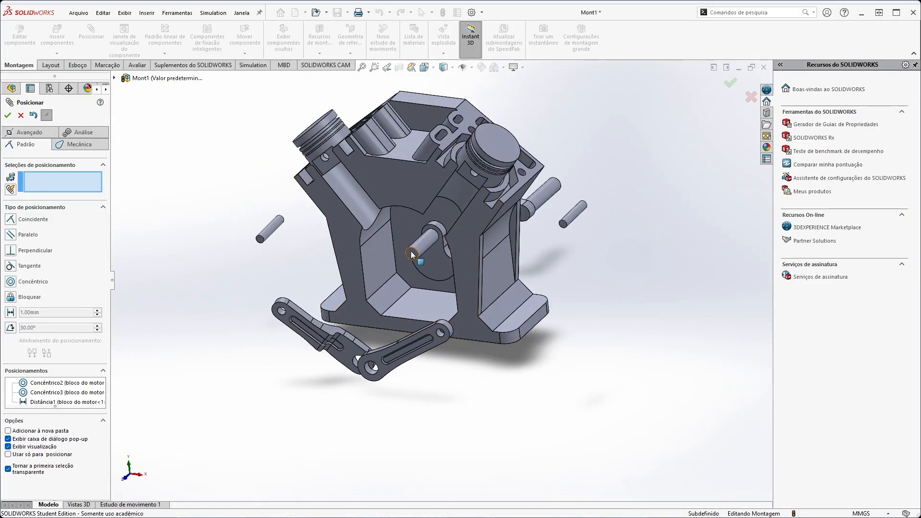
{"action": "left_click_drag", "start_coordinate": [415, 252], "coordinate": [388, 233]}
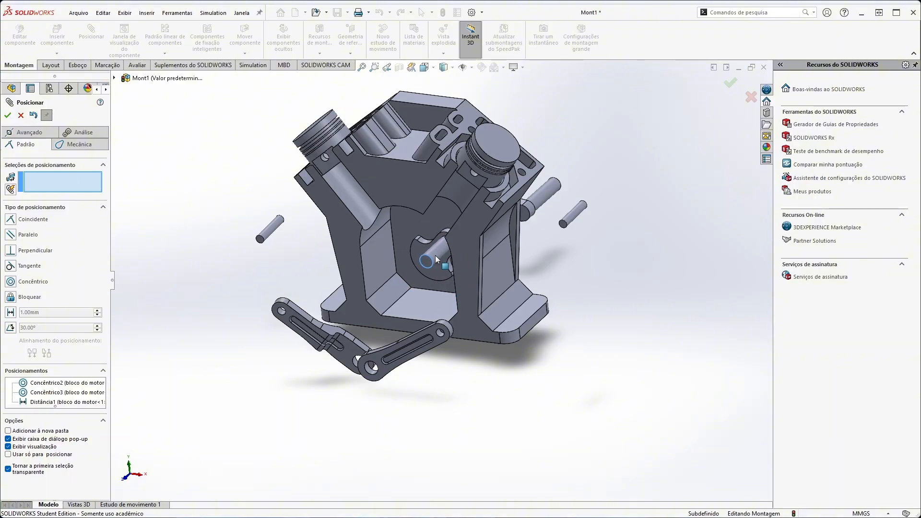
{"action": "left_click_drag", "start_coordinate": [436, 260], "coordinate": [420, 303]}
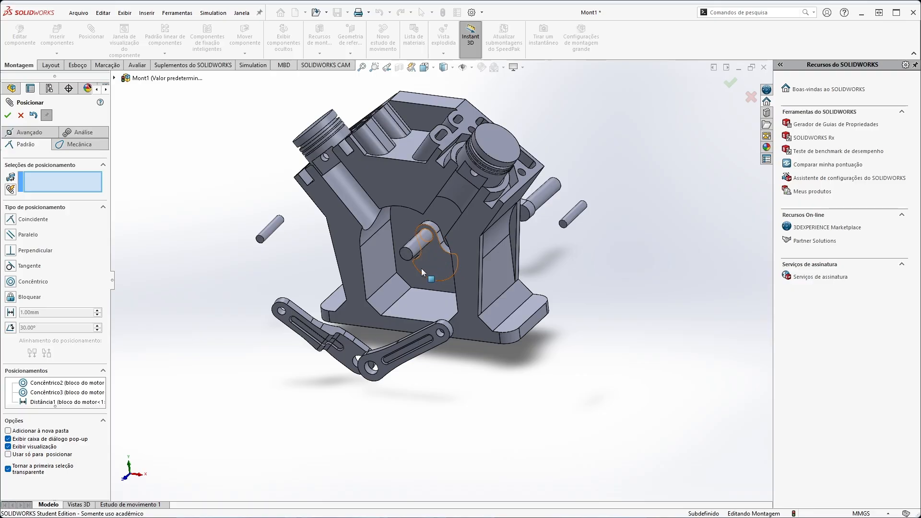
{"action": "middle_click_drag", "start_coordinate": [537, 285], "coordinate": [524, 302]}
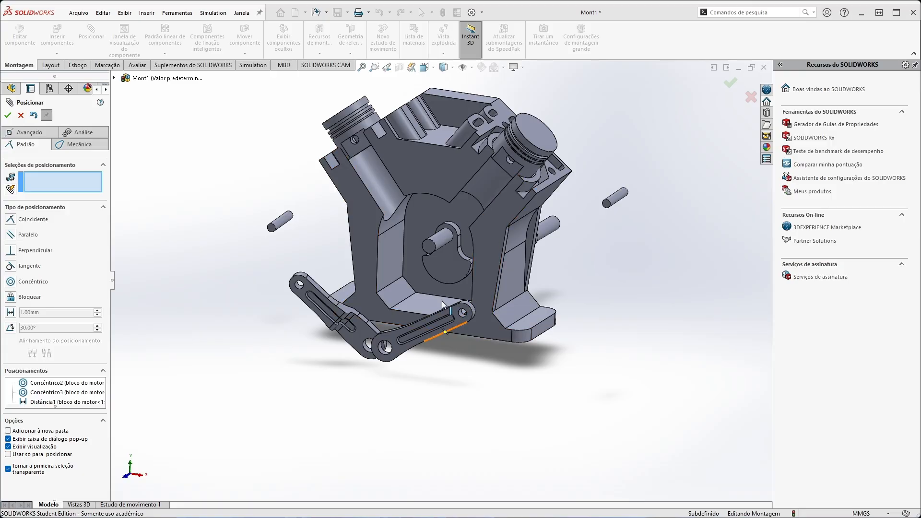
Mate a flat of the virabrequim's square end parallel to a face of the square hole in the manivela.
{"action": "middle_click_drag", "start_coordinate": [646, 284], "coordinate": [488, 345]}
{"action": "scroll", "coordinate": [519, 248], "scroll_direction": "down", "scroll_amount": 1}
{"action": "scroll", "coordinate": [545, 203], "scroll_direction": "down", "scroll_amount": 1}
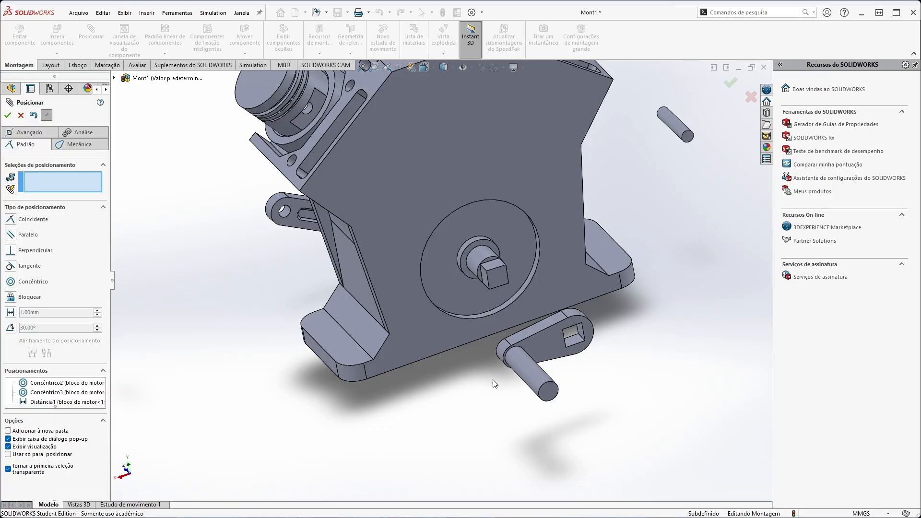
{"action": "left_click", "coordinate": [498, 268]}
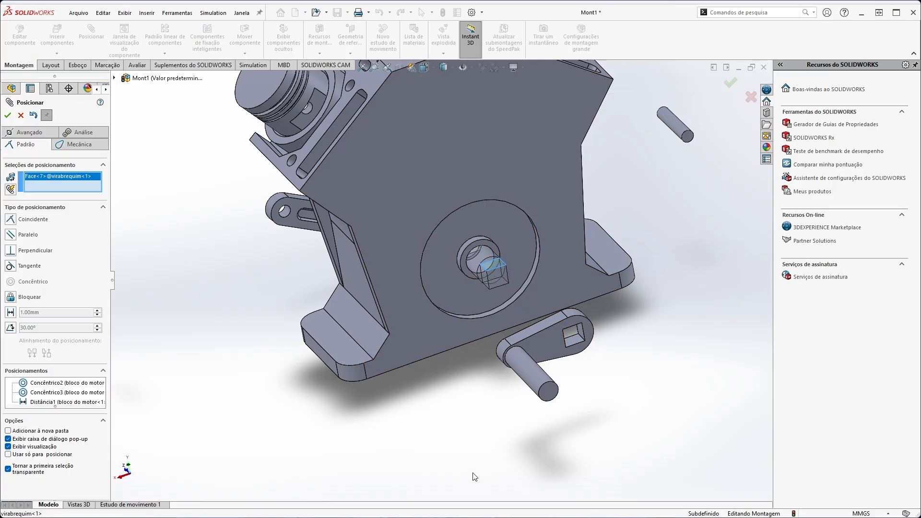
{"action": "middle_click_drag", "start_coordinate": [476, 477], "coordinate": [509, 307]}
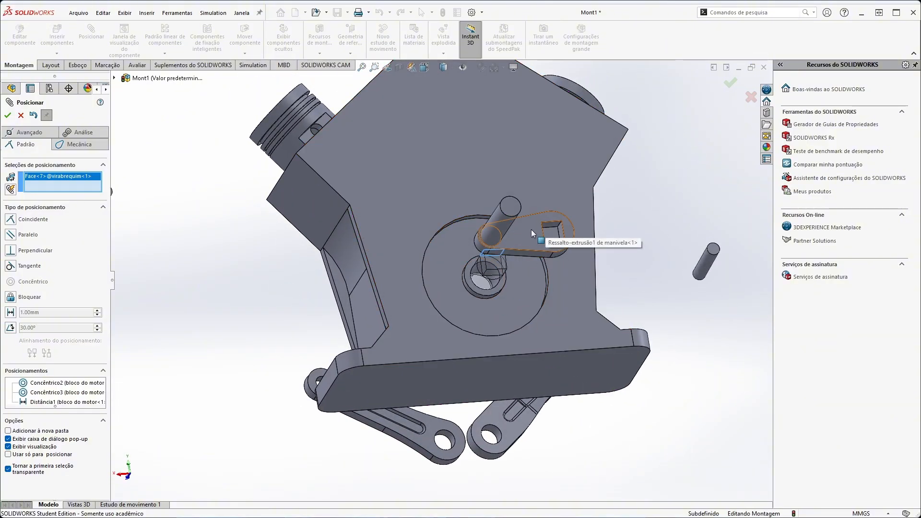
{"action": "left_click", "coordinate": [548, 223]}
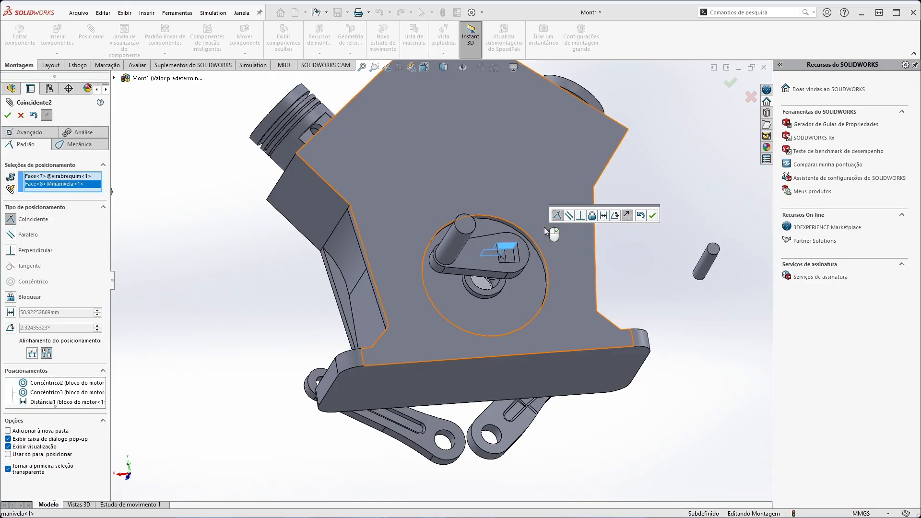
{"action": "middle_click_drag", "start_coordinate": [544, 226], "coordinate": [541, 266]}
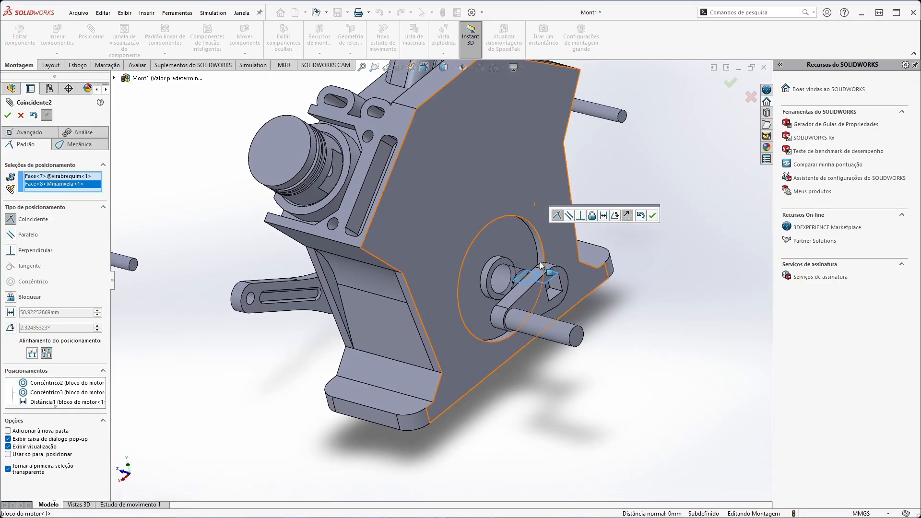
{"action": "left_click", "coordinate": [569, 215]}
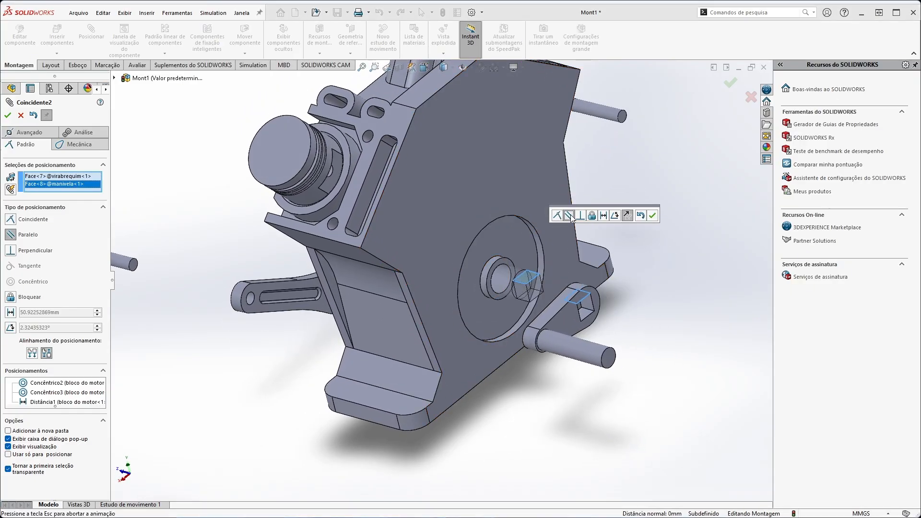
{"action": "middle_click_drag", "start_coordinate": [572, 218], "coordinate": [534, 298]}
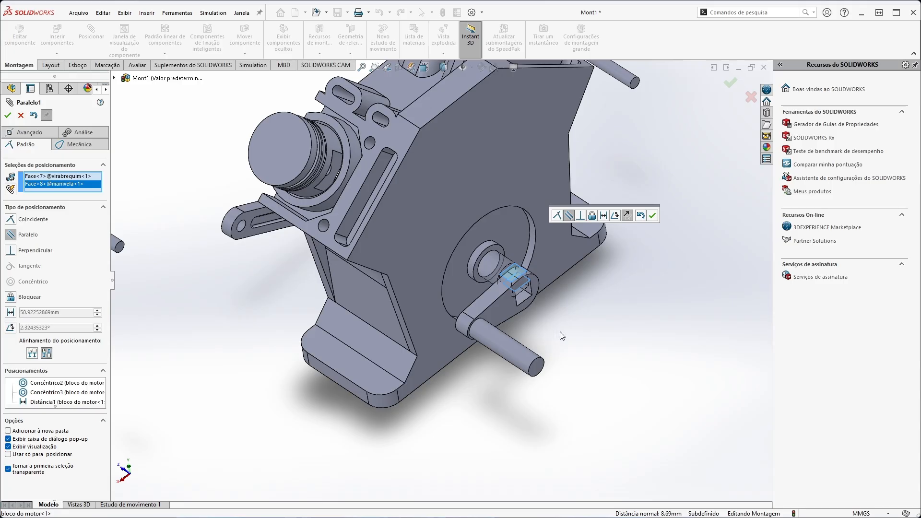
{"action": "left_click", "coordinate": [653, 216]}
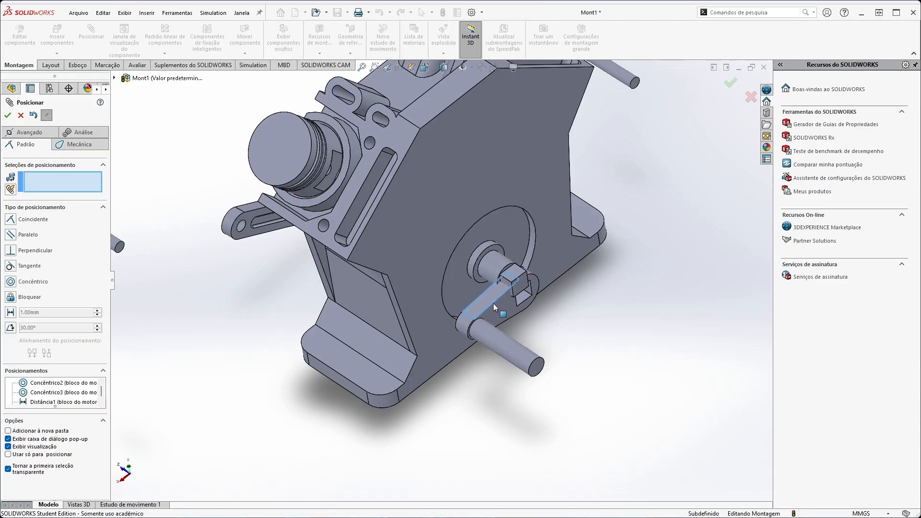
Move the manivela around beside the crankshaft's square end to test its remaining freedom and inspect both parts up close.
{"action": "left_click_drag", "start_coordinate": [488, 302], "coordinate": [532, 310]}
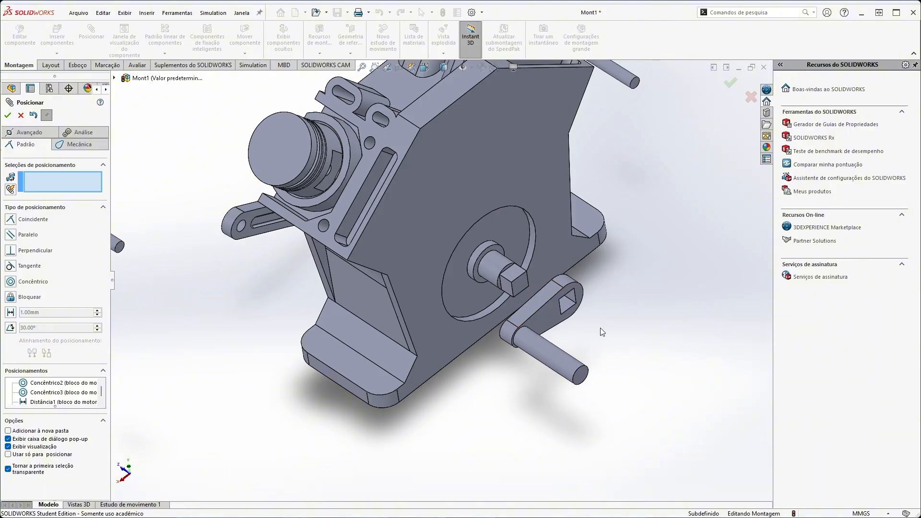
{"action": "mouse_move", "coordinate": [549, 348]}
{"action": "left_mouse_down"}
{"action": "mouse_move", "coordinate": [563, 293]}
{"action": "mouse_move", "coordinate": [549, 346]}
{"action": "left_mouse_up"}
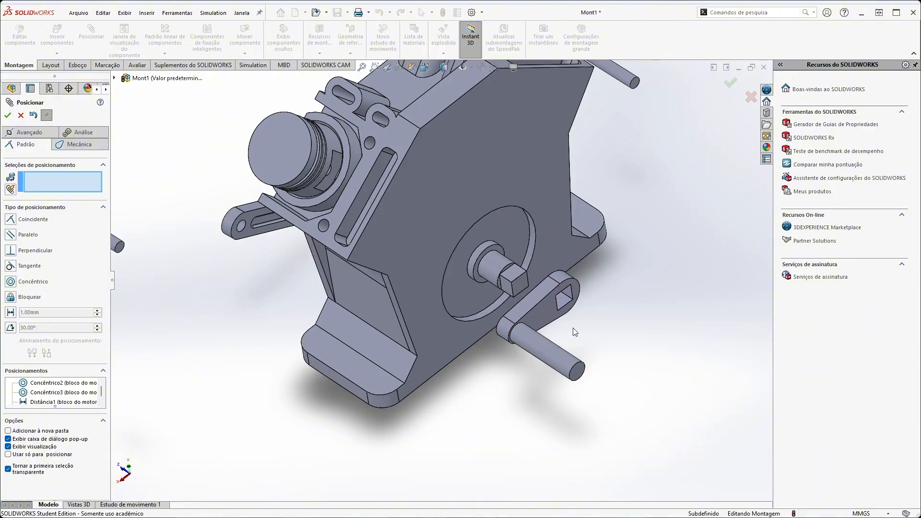
{"action": "middle_click_drag", "start_coordinate": [573, 327], "coordinate": [561, 281]}
{"action": "mouse_move", "coordinate": [508, 250]}
{"action": "middle_mouse_down"}
{"action": "mouse_move", "coordinate": [499, 222]}
{"action": "mouse_move", "coordinate": [503, 251]}
{"action": "middle_mouse_up"}
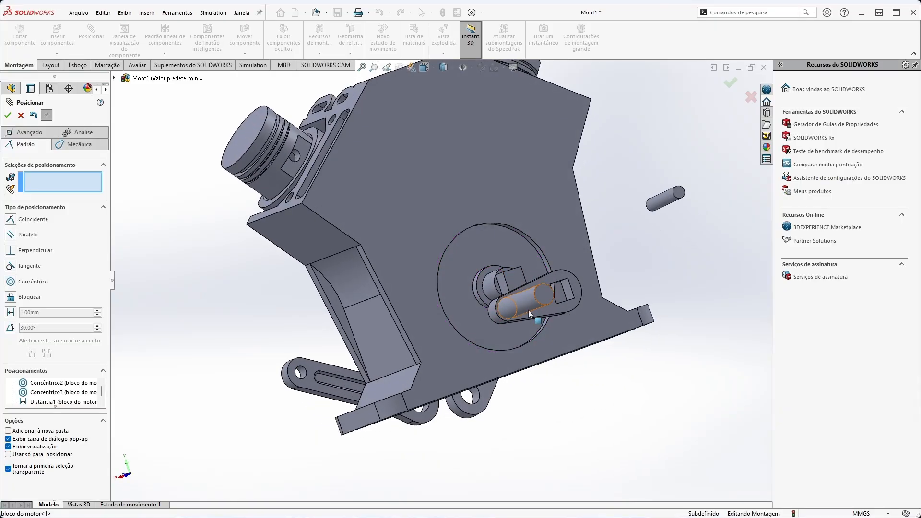
{"action": "mouse_move", "coordinate": [528, 310]}
{"action": "left_mouse_down"}
{"action": "mouse_move", "coordinate": [526, 282]}
{"action": "mouse_move", "coordinate": [517, 278]}
{"action": "mouse_move", "coordinate": [518, 343]}
{"action": "mouse_move", "coordinate": [542, 313]}
{"action": "mouse_move", "coordinate": [531, 312]}
{"action": "mouse_move", "coordinate": [539, 315]}
{"action": "left_mouse_up"}
{"action": "middle_click_drag", "start_coordinate": [539, 315], "coordinate": [576, 329]}
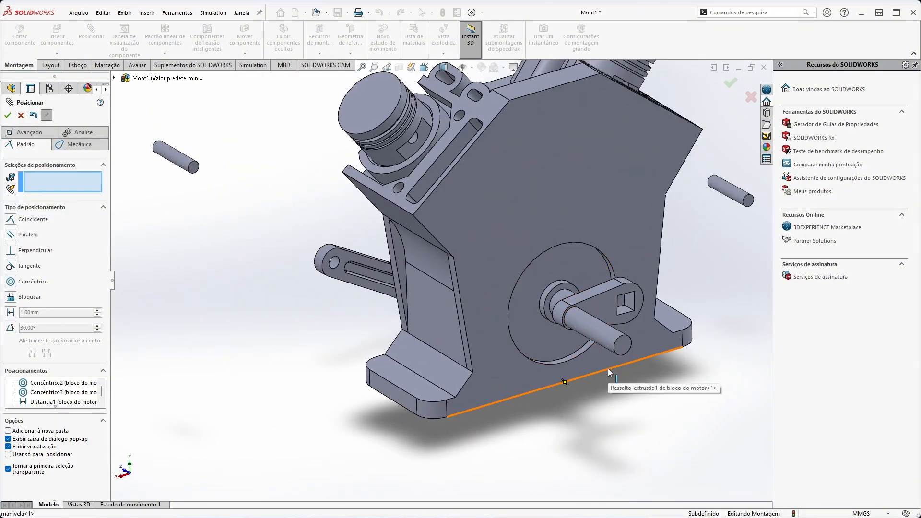
{"action": "scroll", "coordinate": [481, 327], "scroll_direction": "down", "scroll_amount": 5}
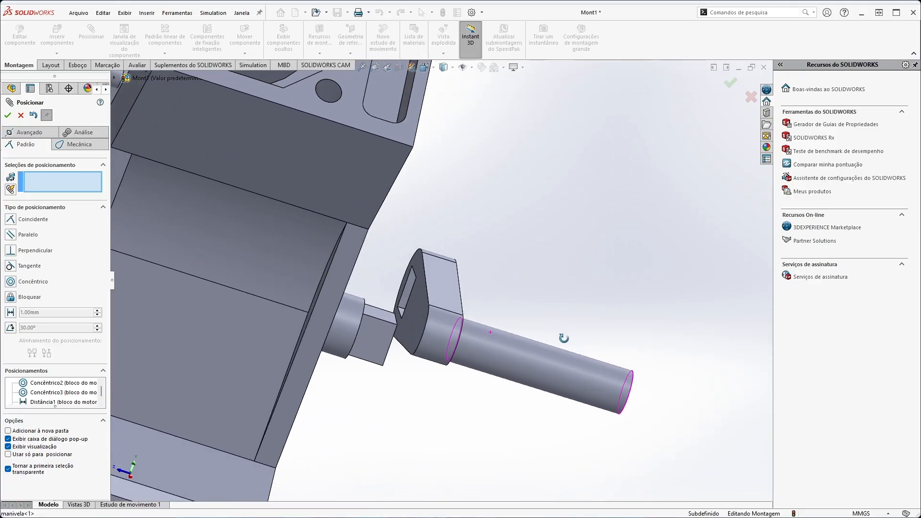
{"action": "middle_click_drag", "start_coordinate": [490, 344], "coordinate": [535, 352]}
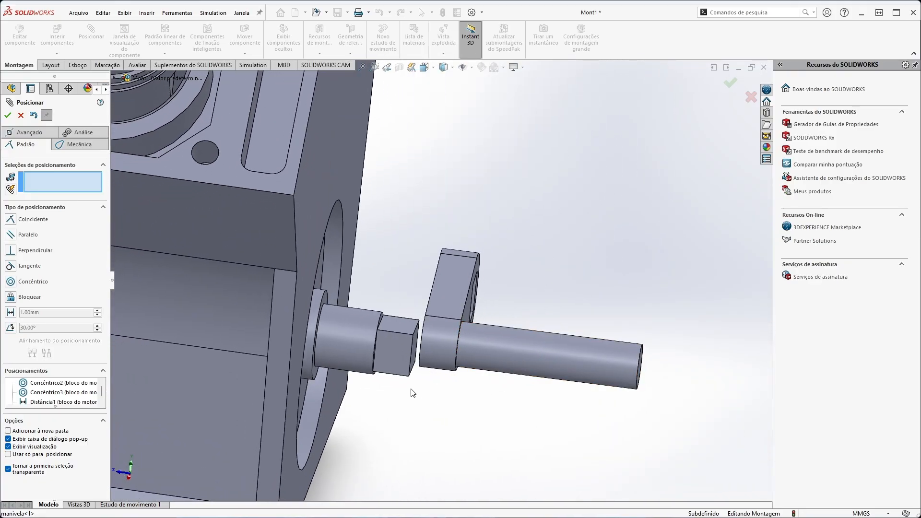
{"action": "middle_click_drag", "start_coordinate": [416, 393], "coordinate": [406, 381]}
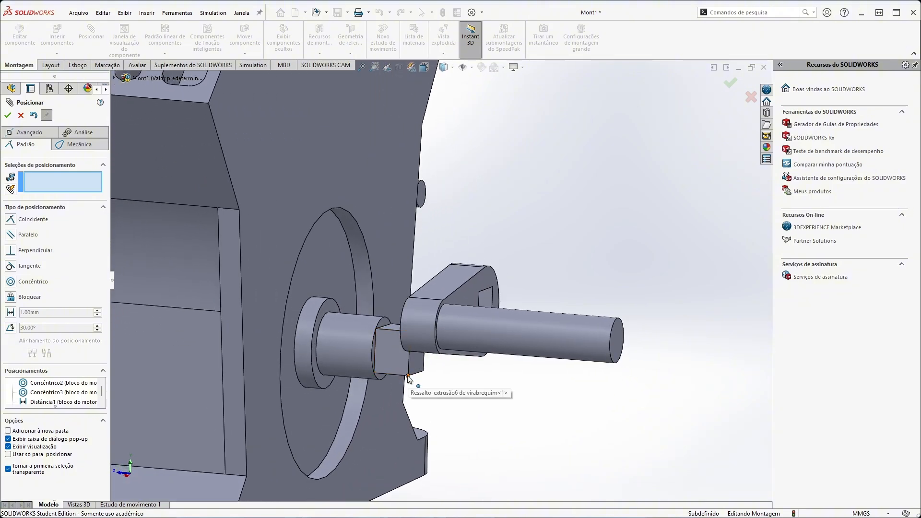
Mate a corner vertex of the virabrequim's square end coincident with the matching corner of the manivela's square hole.
{"action": "left_click", "coordinate": [409, 376]}
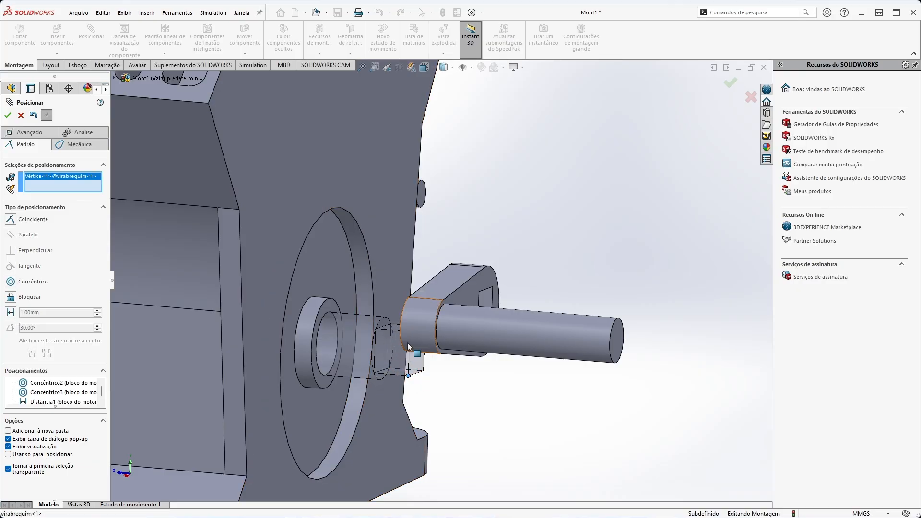
{"action": "middle_click_drag", "start_coordinate": [408, 343], "coordinate": [384, 435]}
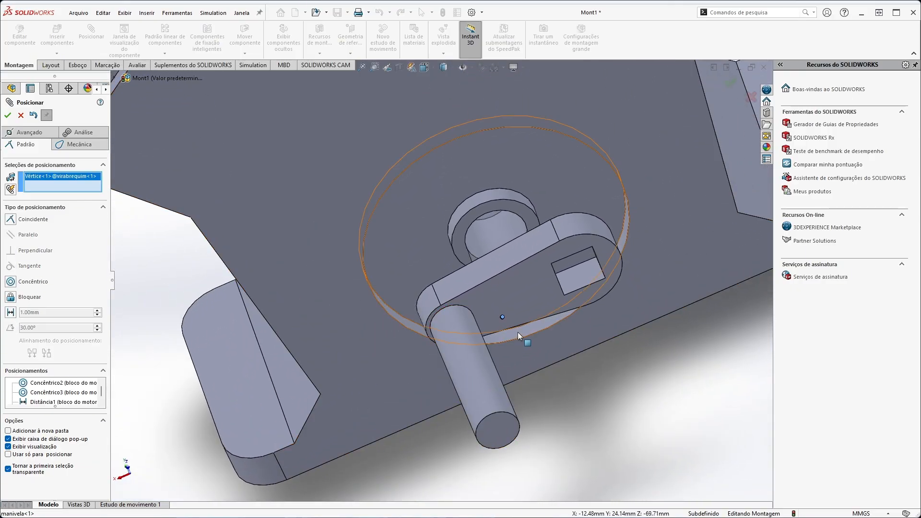
{"action": "left_click", "coordinate": [565, 297]}
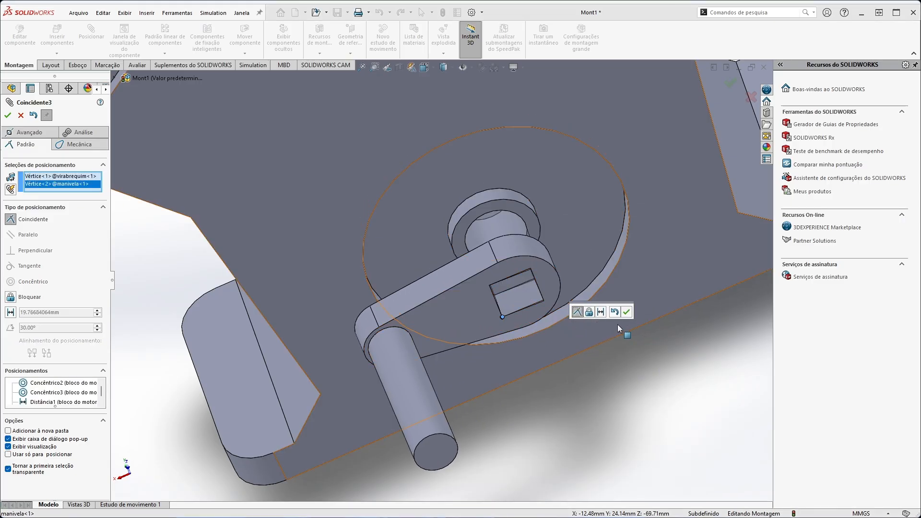
{"action": "left_click", "coordinate": [627, 317]}
Mate the end face of the virabrequim's square end coincident with the manivela's outer face.
{"action": "middle_click_drag", "start_coordinate": [507, 393], "coordinate": [523, 299]}
{"action": "left_click_drag", "start_coordinate": [522, 297], "coordinate": [590, 299]}
{"action": "left_click", "coordinate": [569, 232]}
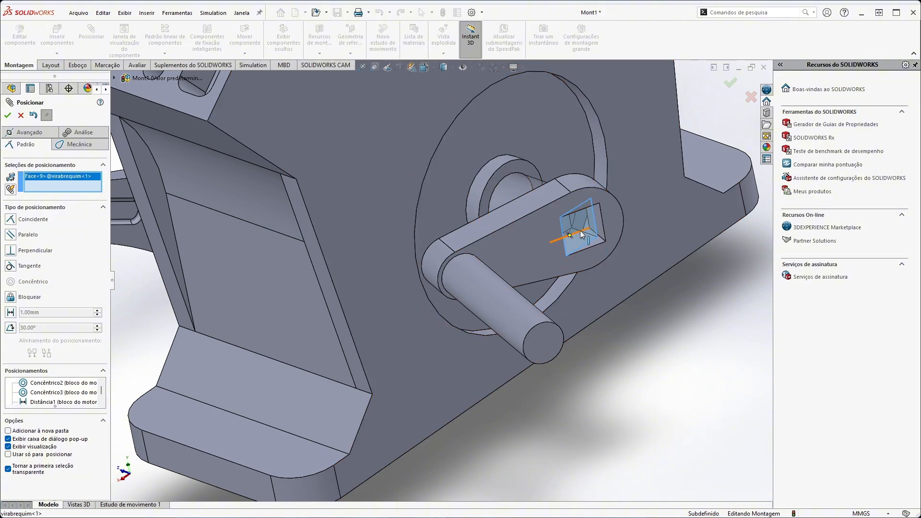
{"action": "left_click", "coordinate": [519, 258]}
{"action": "left_click", "coordinate": [544, 245]}
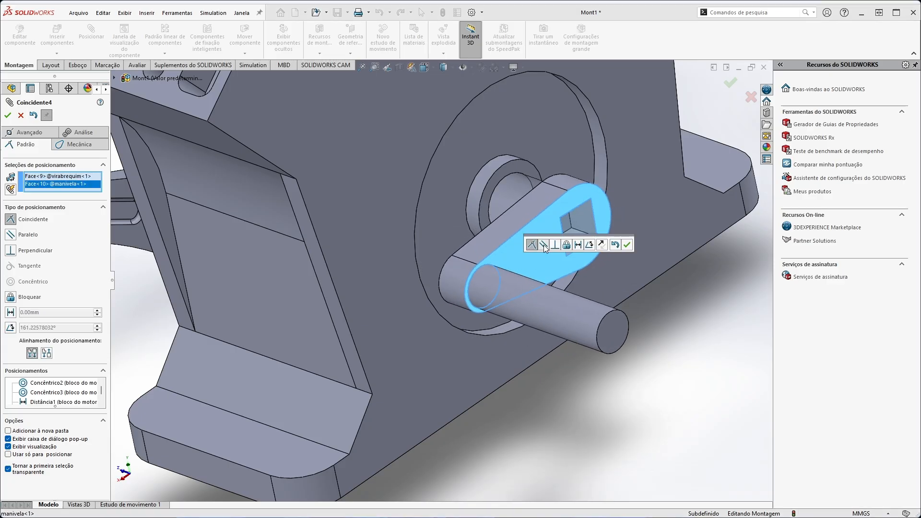
{"action": "left_click", "coordinate": [626, 246]}
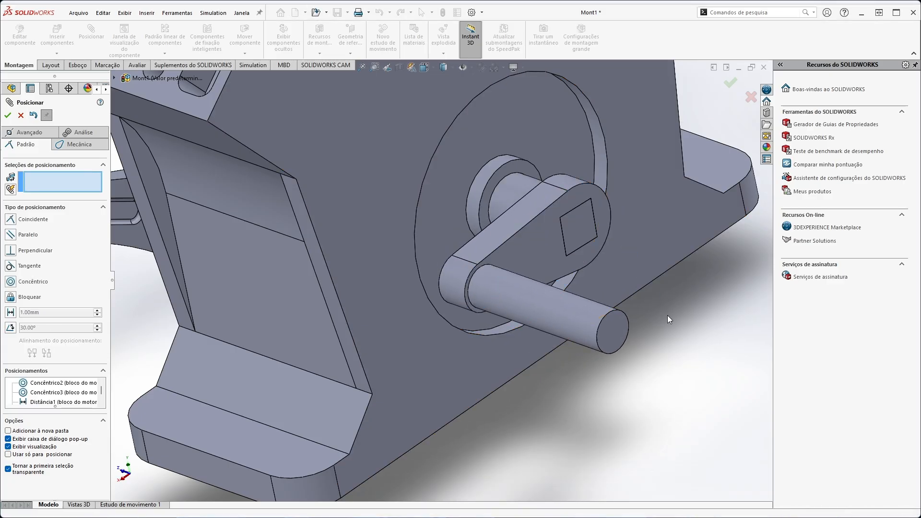
Turn the crank by the manivela's handle to test that it rotates together with the virabrequim.
{"action": "left_click_drag", "start_coordinate": [627, 329], "coordinate": [514, 263]}
{"action": "middle_click_drag", "start_coordinate": [513, 263], "coordinate": [312, 203]}
{"action": "scroll", "coordinate": [312, 202], "scroll_direction": "up", "scroll_amount": 2}
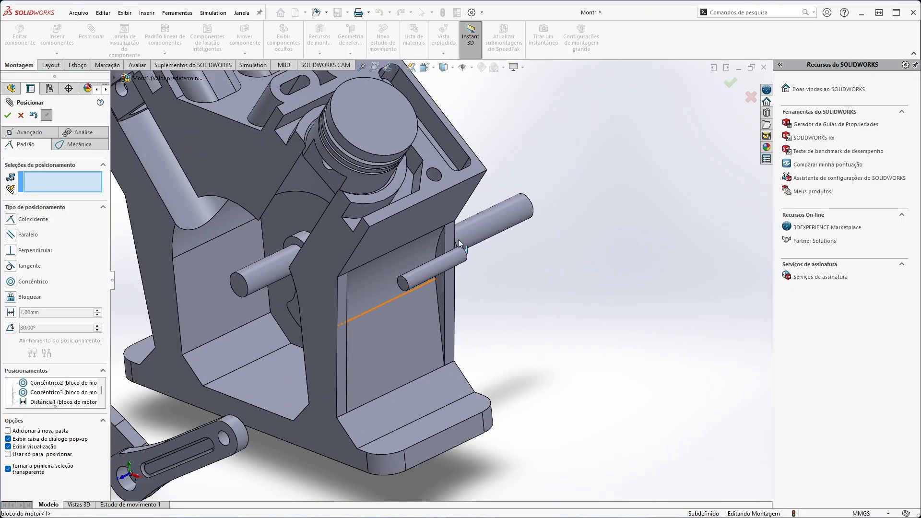
{"action": "left_click_drag", "start_coordinate": [496, 224], "coordinate": [595, 307]}
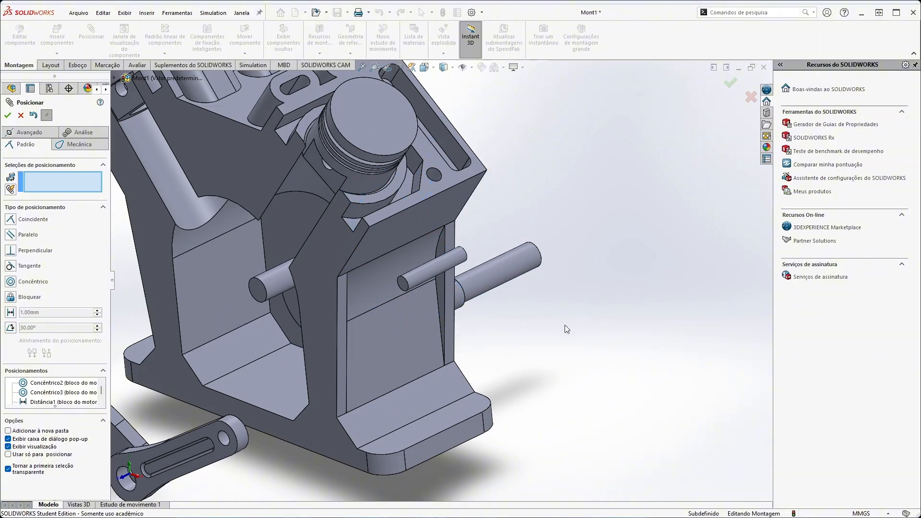
{"action": "middle_click_drag", "start_coordinate": [566, 326], "coordinate": [491, 281]}
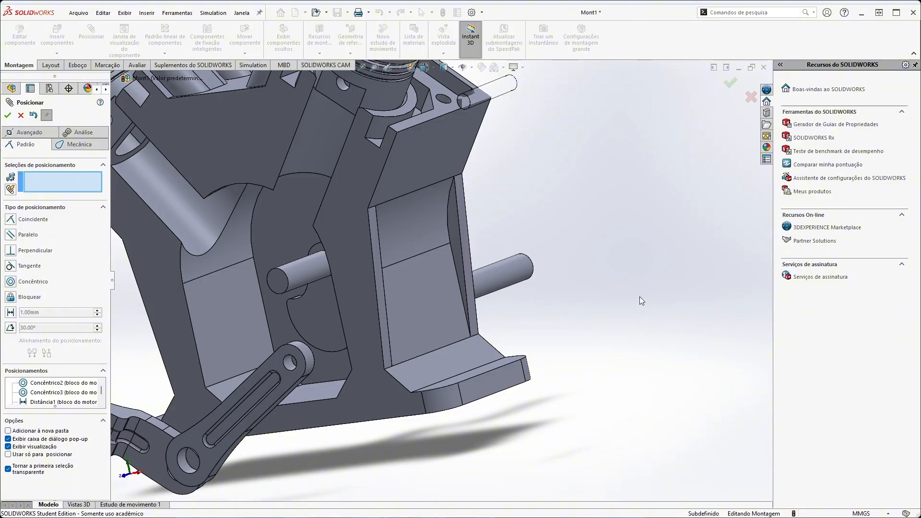
Try to mate the virabrequim's cylindrical shaft concentric with the rounded hub end of the manivela.
{"action": "middle_click_drag", "start_coordinate": [640, 296], "coordinate": [486, 276]}
{"action": "scroll", "coordinate": [489, 181], "scroll_direction": "down", "scroll_amount": 2}
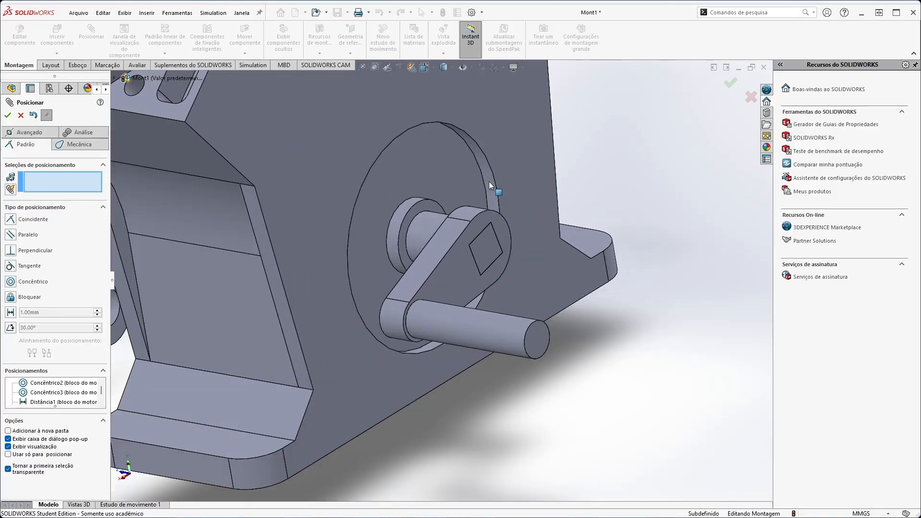
{"action": "scroll", "coordinate": [488, 181], "scroll_direction": "down", "scroll_amount": 2}
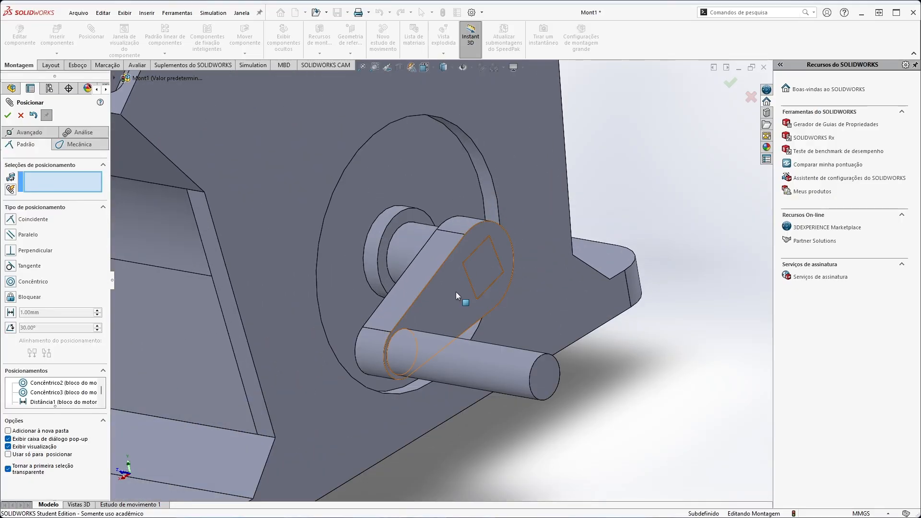
{"action": "middle_click_drag", "start_coordinate": [476, 276], "coordinate": [516, 293]}
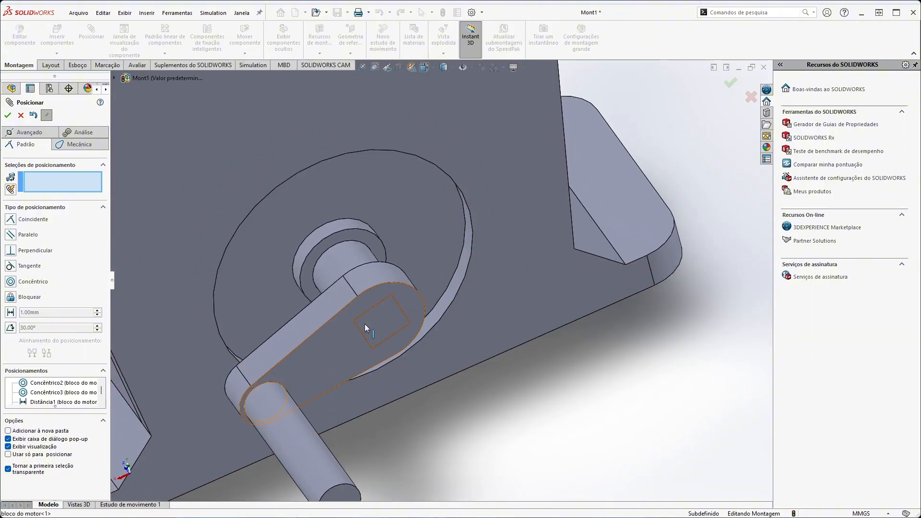
{"action": "middle_click_drag", "start_coordinate": [365, 323], "coordinate": [319, 278]}
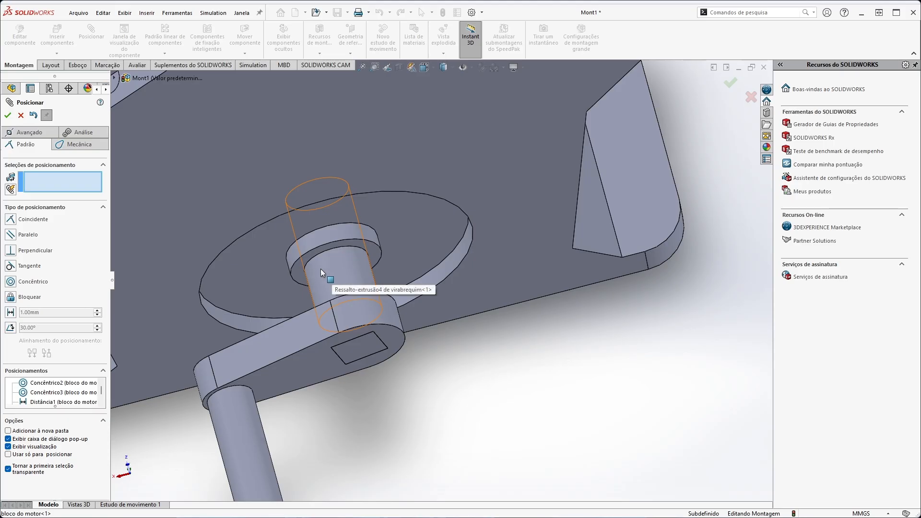
{"action": "left_click", "coordinate": [321, 269]}
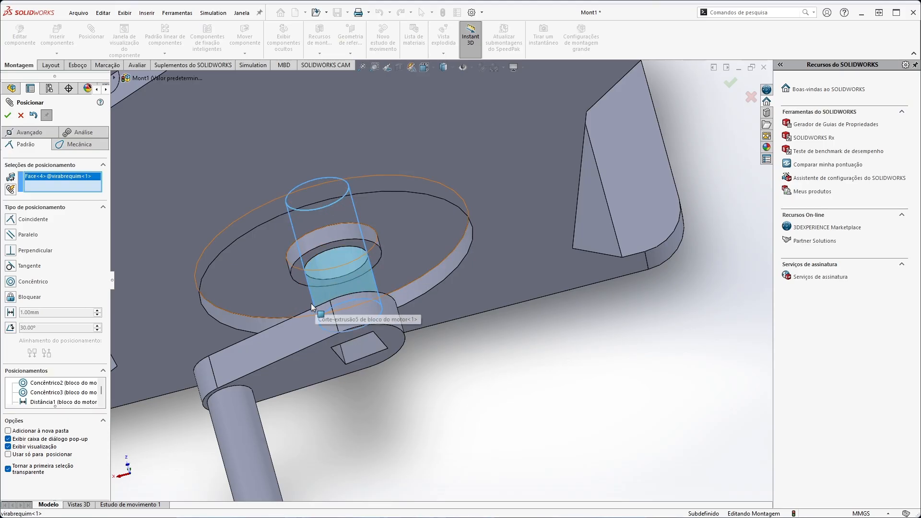
{"action": "left_click", "coordinate": [390, 312]}
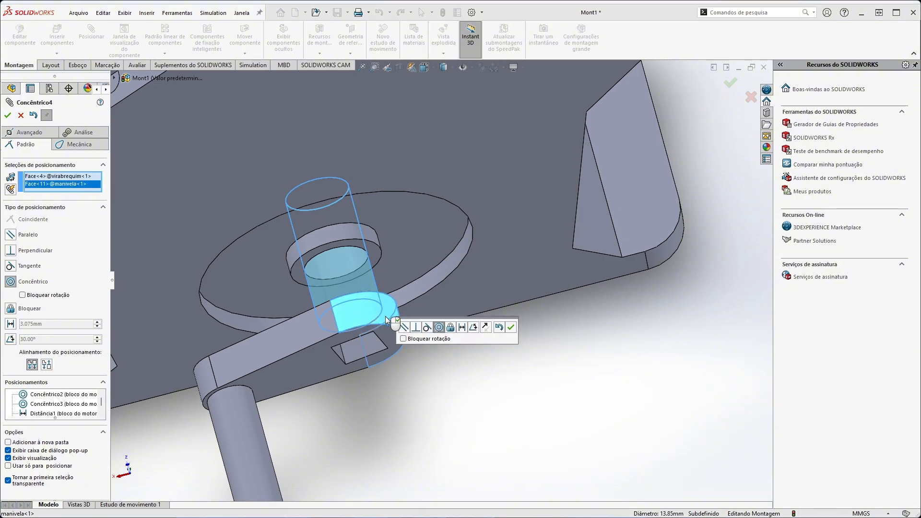
{"action": "left_click", "coordinate": [432, 328]}
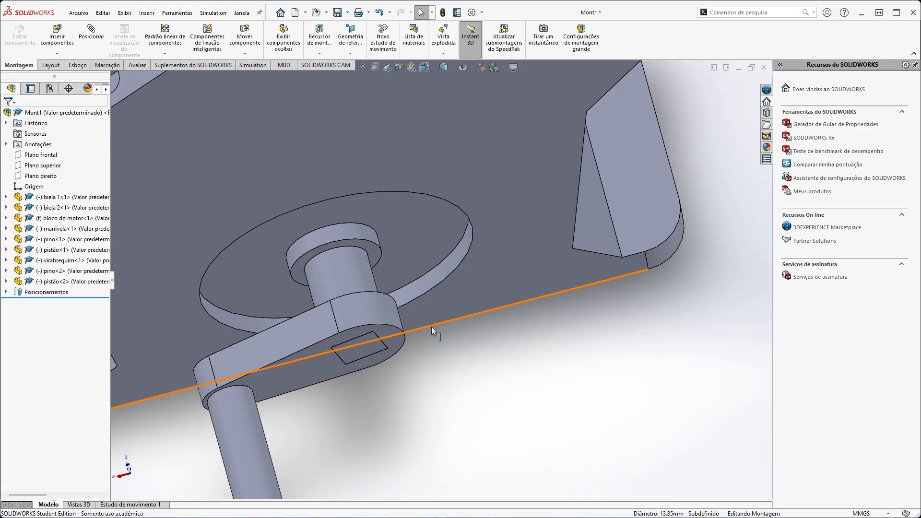
Mate the large hole of biela 2 concentric with the virabrequim's crankpin and swing the rod toward the left cylinder.
{"action": "middle_click_drag", "start_coordinate": [331, 420], "coordinate": [341, 324]}
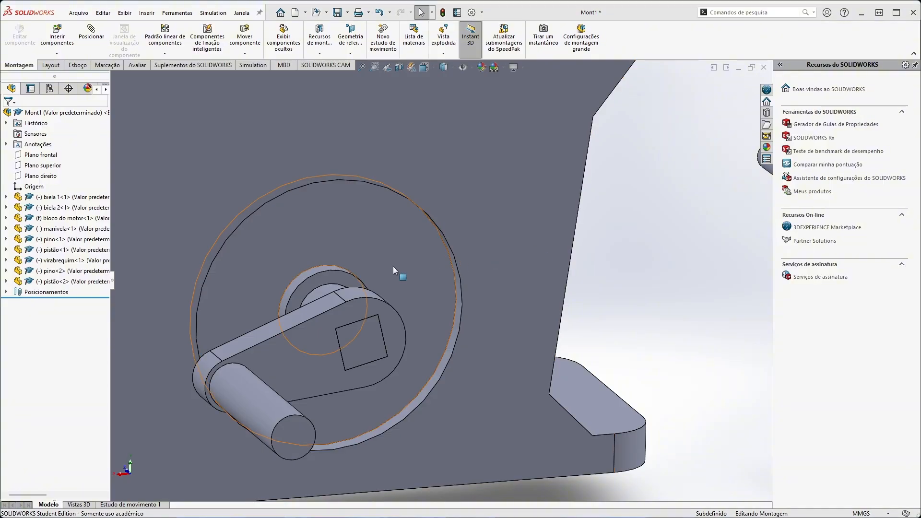
{"action": "scroll", "coordinate": [299, 261], "scroll_direction": "down", "scroll_amount": 4}
{"action": "scroll", "coordinate": [307, 263], "scroll_direction": "up", "scroll_amount": 9}
{"action": "middle_click_drag", "start_coordinate": [276, 240], "coordinate": [322, 300]}
{"action": "scroll", "coordinate": [337, 347], "scroll_direction": "down", "scroll_amount": 3}
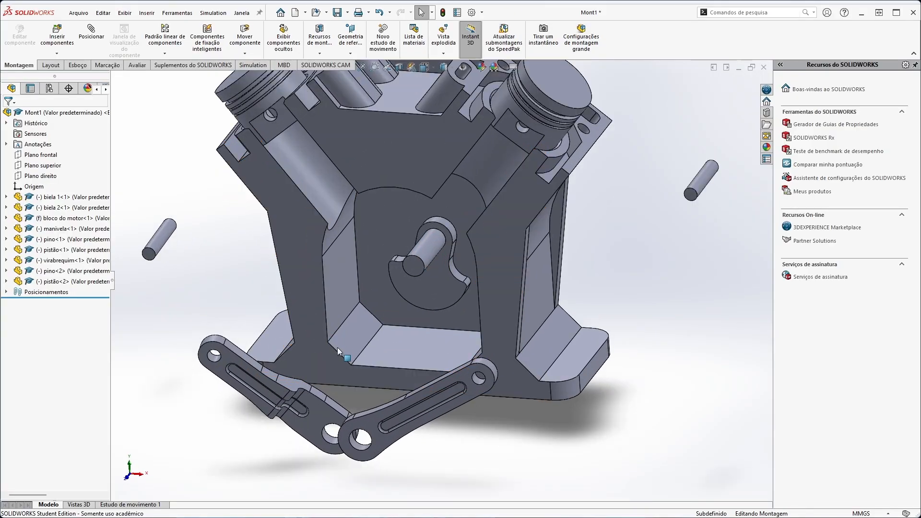
{"action": "left_click", "coordinate": [330, 442]}
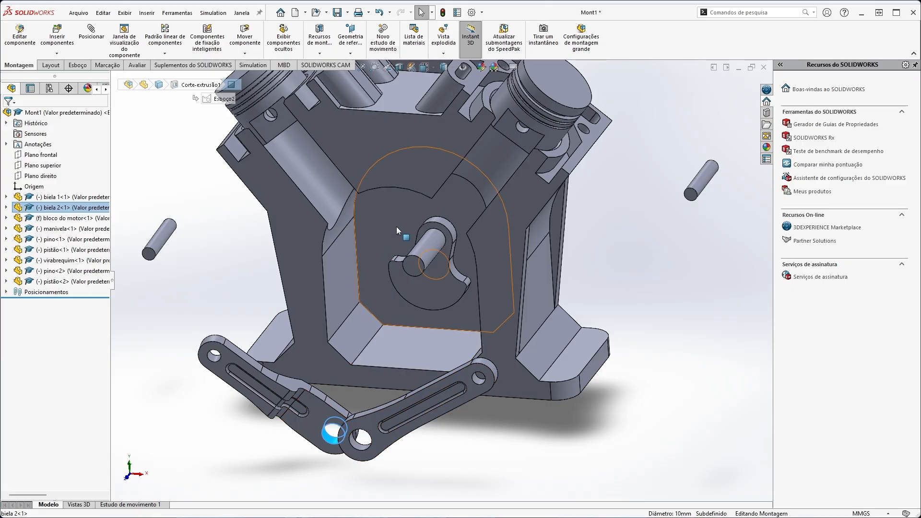
{"action": "left_click", "coordinate": [424, 242], "text": "ctrl"}
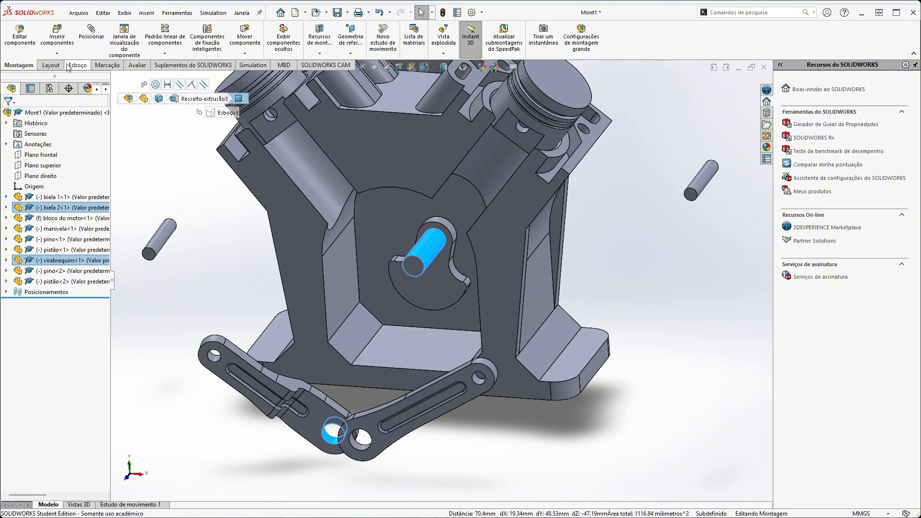
{"action": "left_click", "coordinate": [87, 41]}
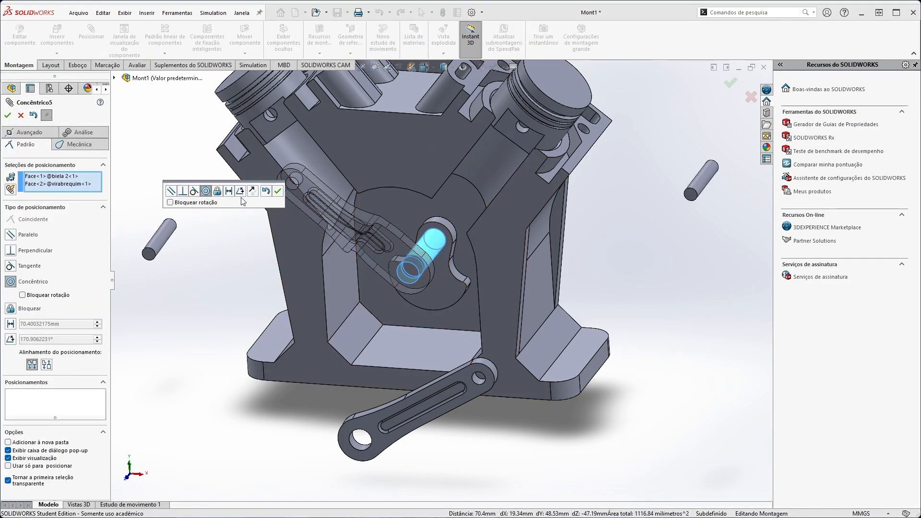
{"action": "left_click", "coordinate": [278, 191]}
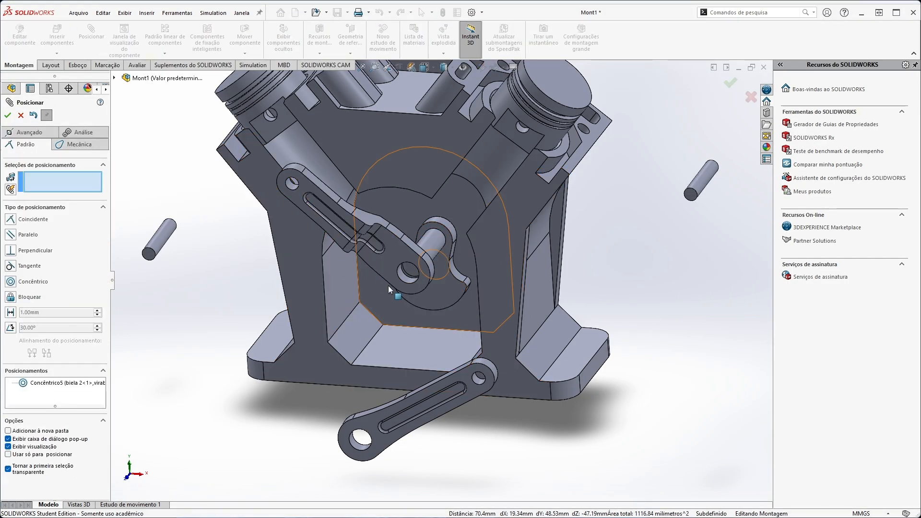
{"action": "left_click_drag", "start_coordinate": [384, 265], "coordinate": [290, 158]}
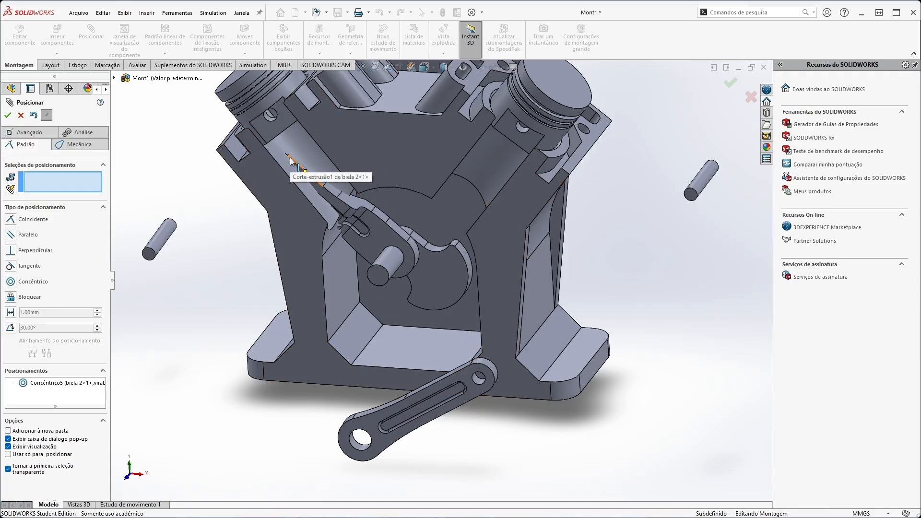
Finish mating and make the bloco do motor transparent.
{"action": "right_click", "coordinate": [285, 228]}
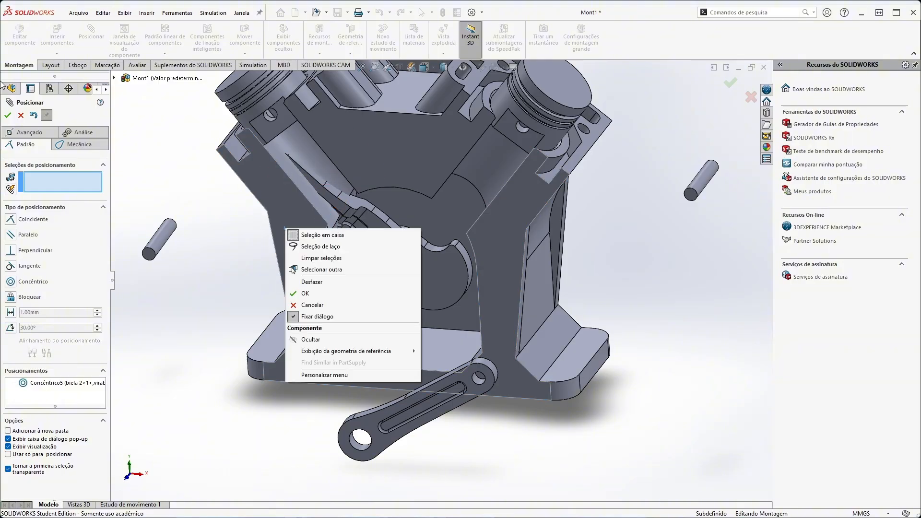
{"action": "left_click", "coordinate": [21, 117]}
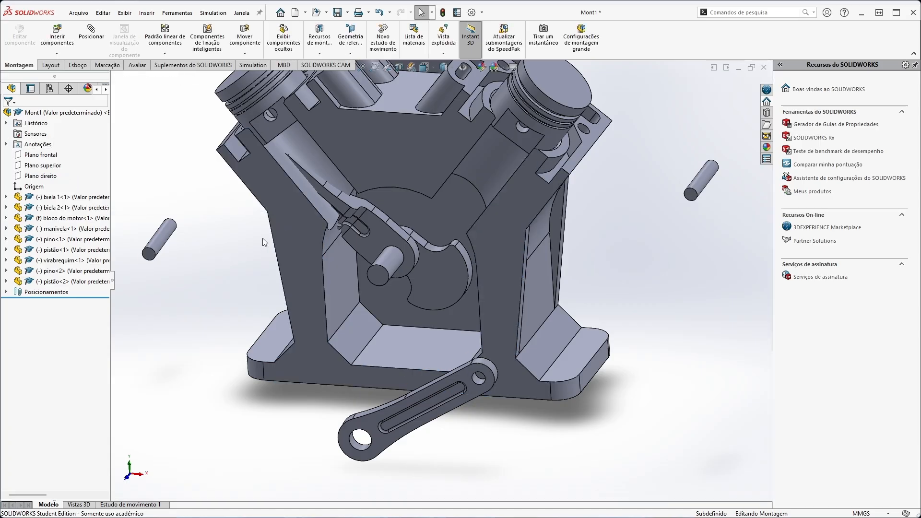
{"action": "right_click", "coordinate": [291, 226]}
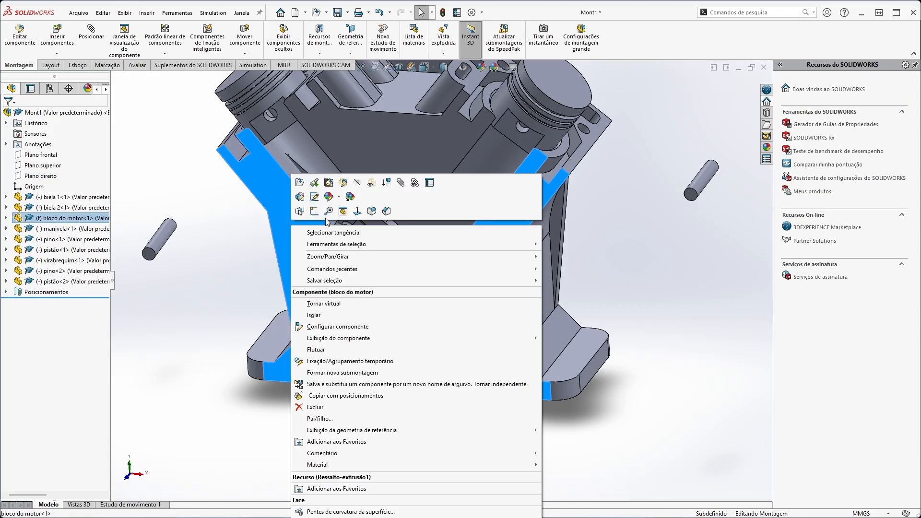
{"action": "left_click", "coordinate": [372, 183]}
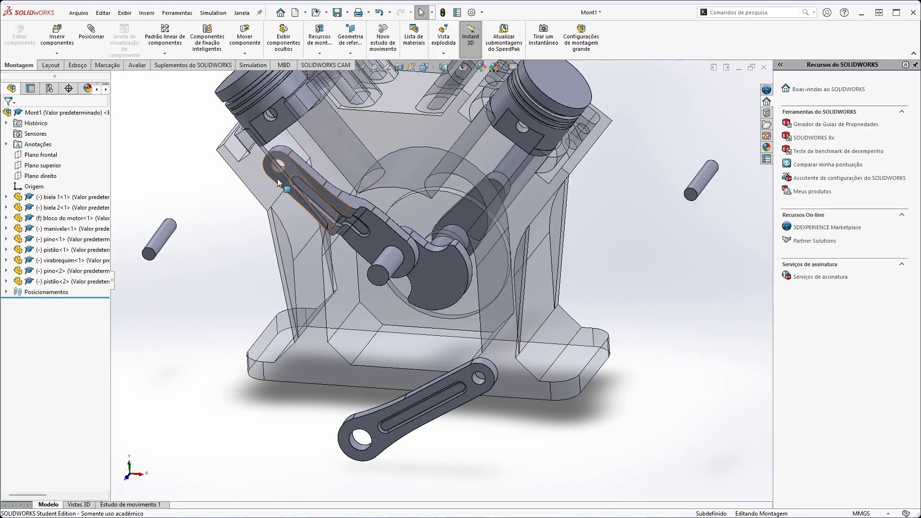
Swing the small end of biela 2 up toward the left piston.
{"action": "left_click_drag", "start_coordinate": [287, 188], "coordinate": [285, 159]}
{"action": "key", "text": "Escape"}
{"action": "left_click", "coordinate": [191, 276]}
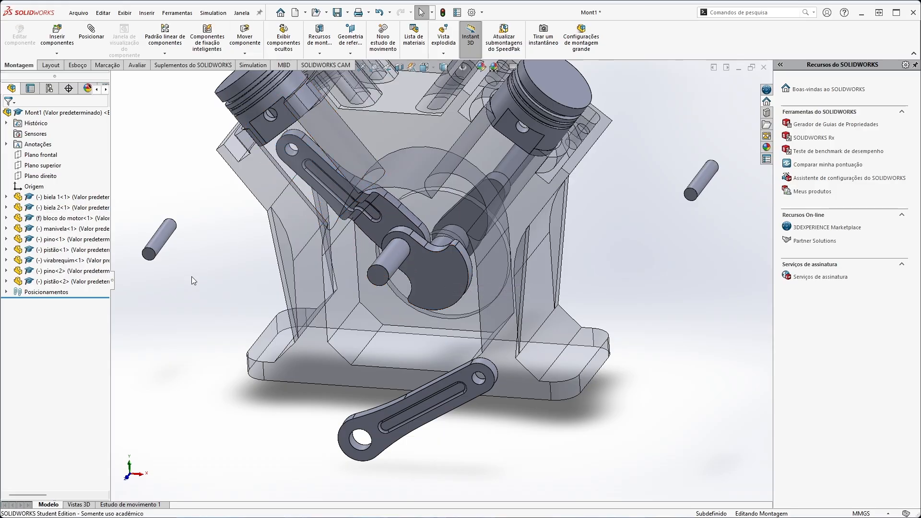
Mate the large hole of biela 1 concentric with the crankpin and swing its small end toward the right piston.
{"action": "left_click", "coordinate": [359, 447]}
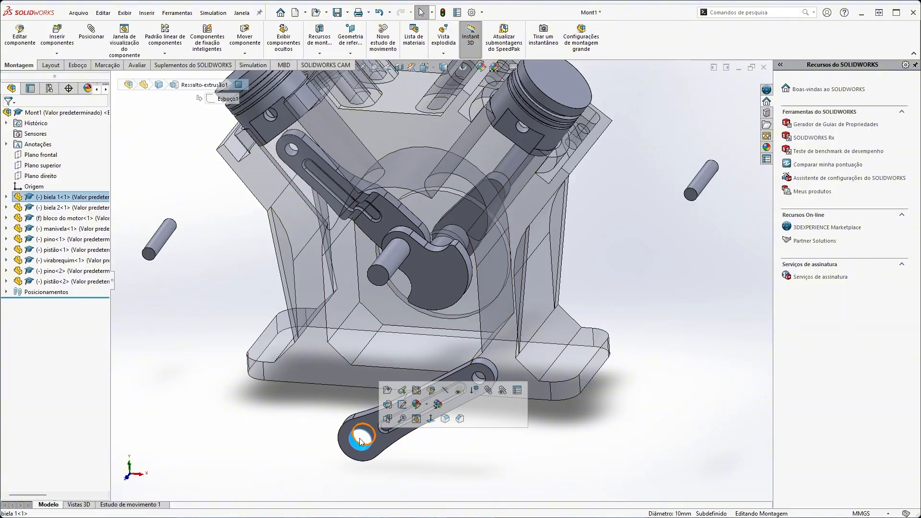
{"action": "left_click", "coordinate": [397, 262], "text": "ctrl"}
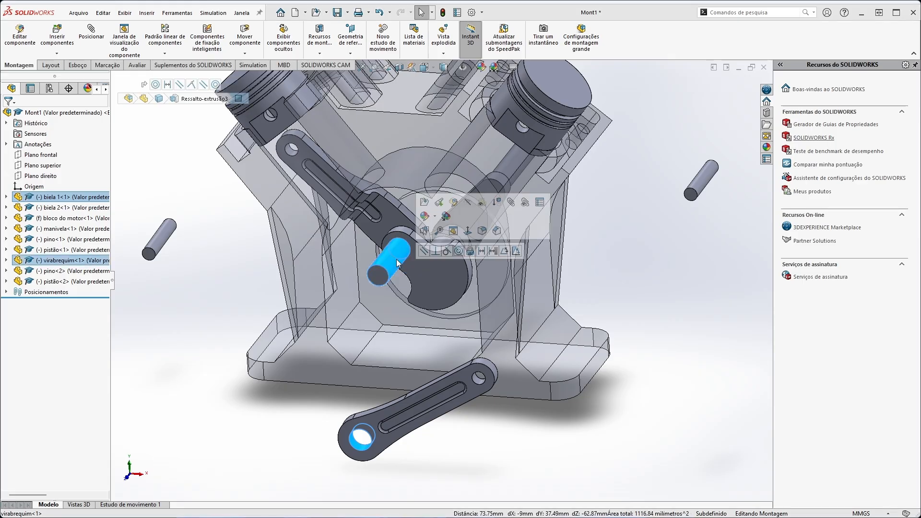
{"action": "left_click", "coordinate": [459, 252]}
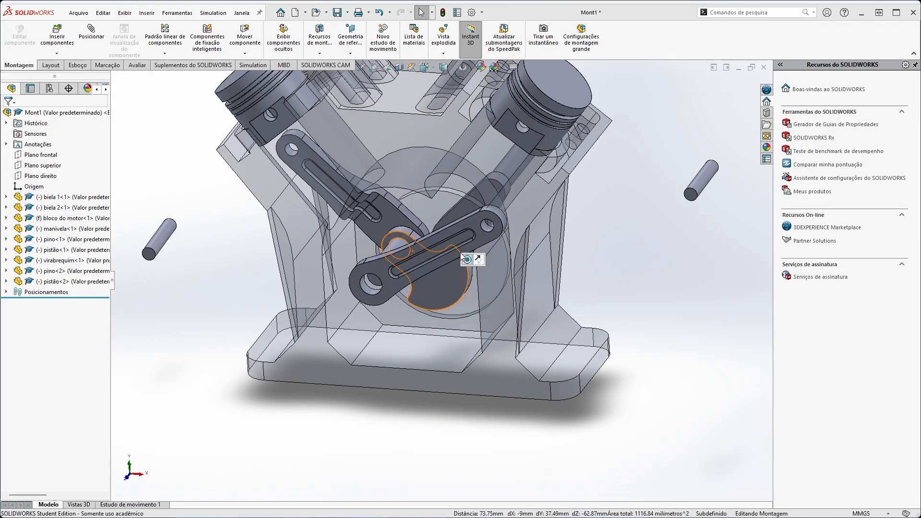
{"action": "left_click_drag", "start_coordinate": [385, 300], "coordinate": [499, 163]}
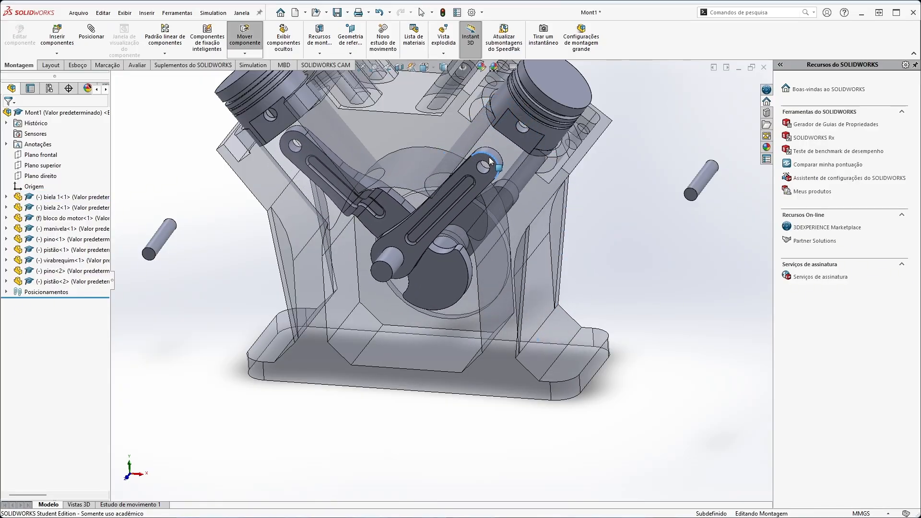
{"action": "left_click", "coordinate": [584, 254]}
Slide biela 2 and biela 1 along the crankpin toward its free end, keeping biela 1 outermost.
{"action": "middle_click_drag", "start_coordinate": [563, 259], "coordinate": [453, 249]}
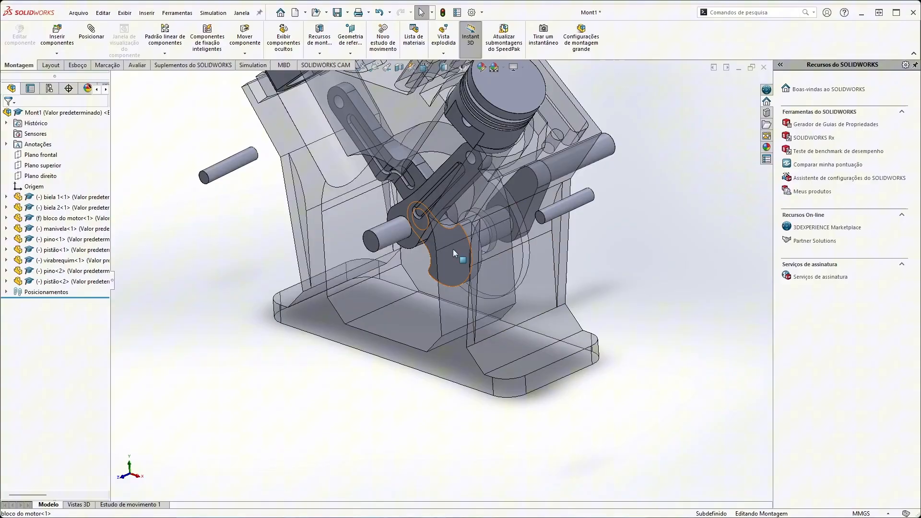
{"action": "left_click", "coordinate": [61, 210]}
{"action": "left_click_drag", "start_coordinate": [353, 176], "coordinate": [329, 178]}
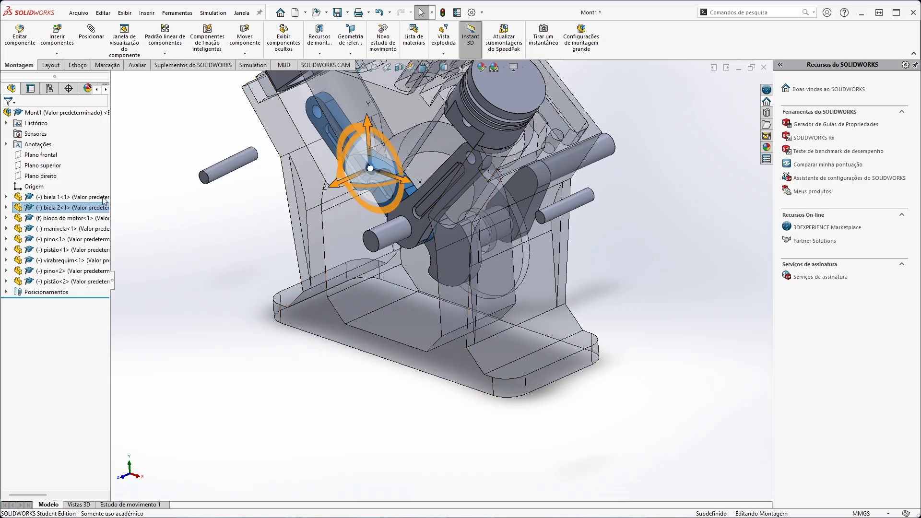
{"action": "left_click", "coordinate": [75, 197]}
{"action": "left_click_drag", "start_coordinate": [398, 207], "coordinate": [379, 221]}
{"action": "left_click", "coordinate": [301, 363]}
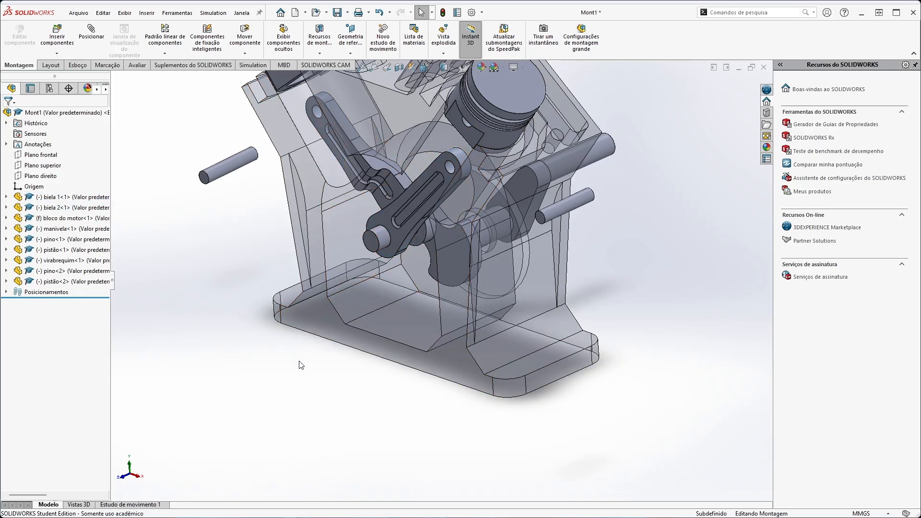
Mate the front flat face of biela 2 coincident with the front flat face of biela 1.
{"action": "middle_click_drag", "start_coordinate": [301, 364], "coordinate": [354, 326]}
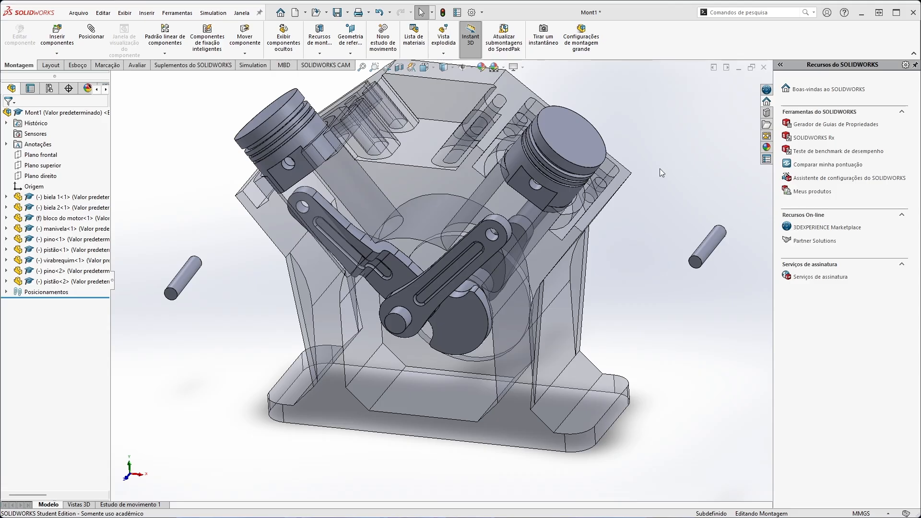
{"action": "left_click", "coordinate": [410, 295]}
{"action": "left_click", "coordinate": [318, 220]}
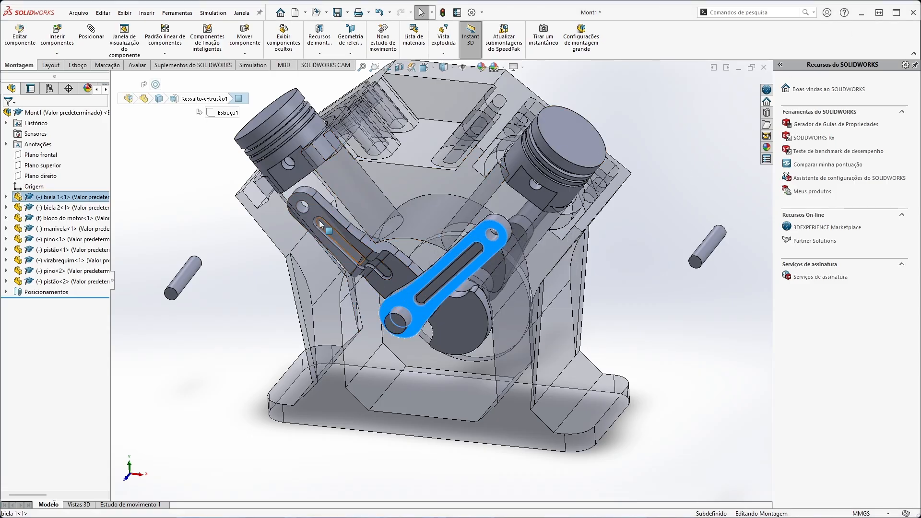
{"action": "left_click", "coordinate": [245, 338]}
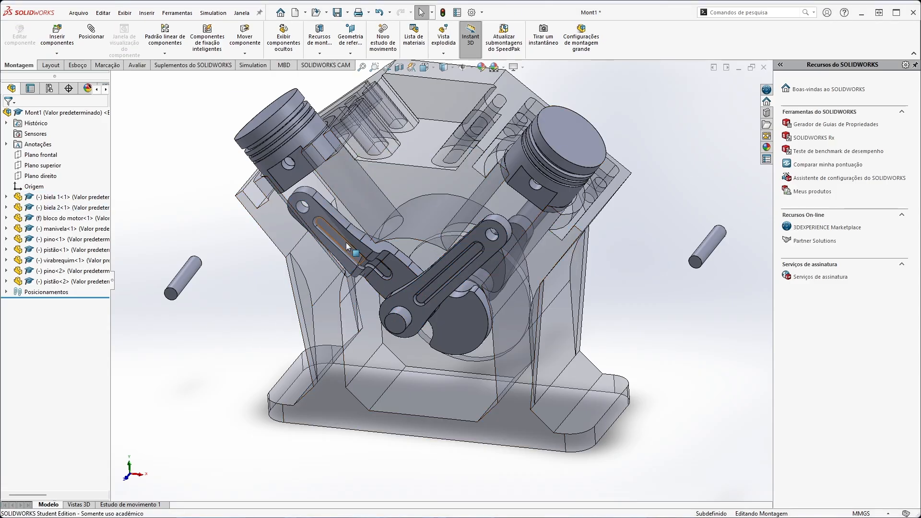
{"action": "left_click", "coordinate": [322, 214]}
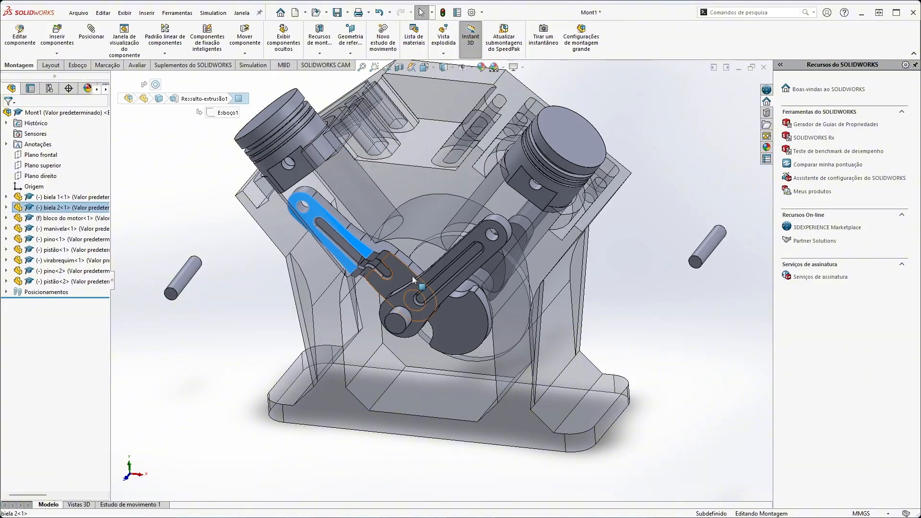
{"action": "left_click", "coordinate": [414, 306], "text": "ctrl"}
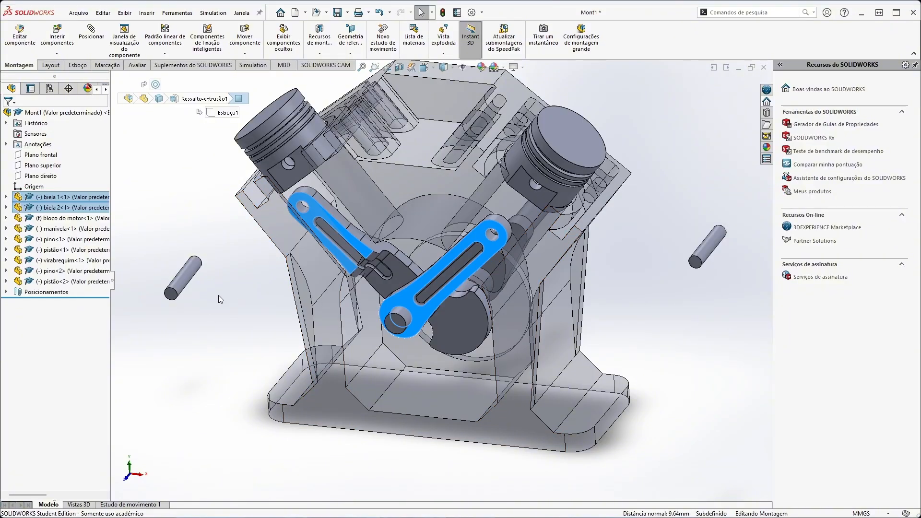
{"action": "left_click", "coordinate": [91, 32]}
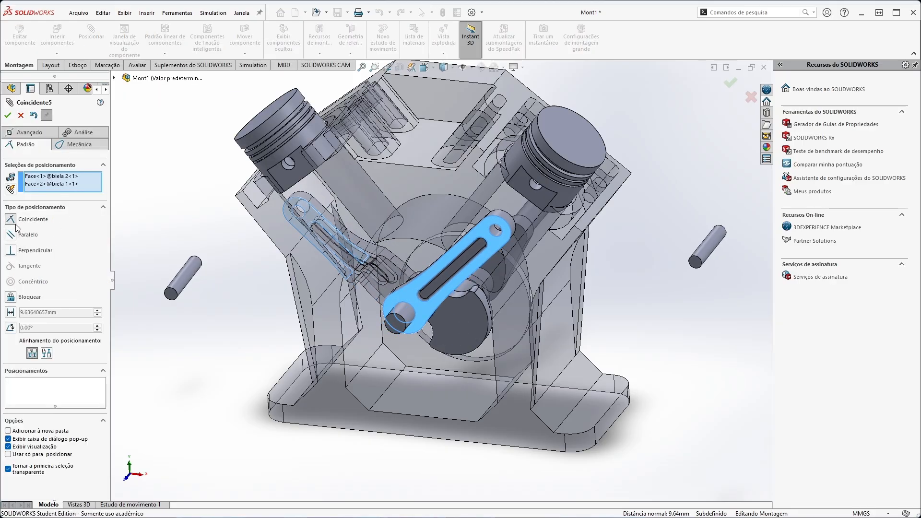
{"action": "mouse_move", "coordinate": [237, 314]}
{"action": "middle_mouse_down"}
{"action": "mouse_move", "coordinate": [179, 313]}
{"action": "mouse_move", "coordinate": [196, 323]}
{"action": "mouse_move", "coordinate": [223, 312]}
{"action": "middle_mouse_up"}
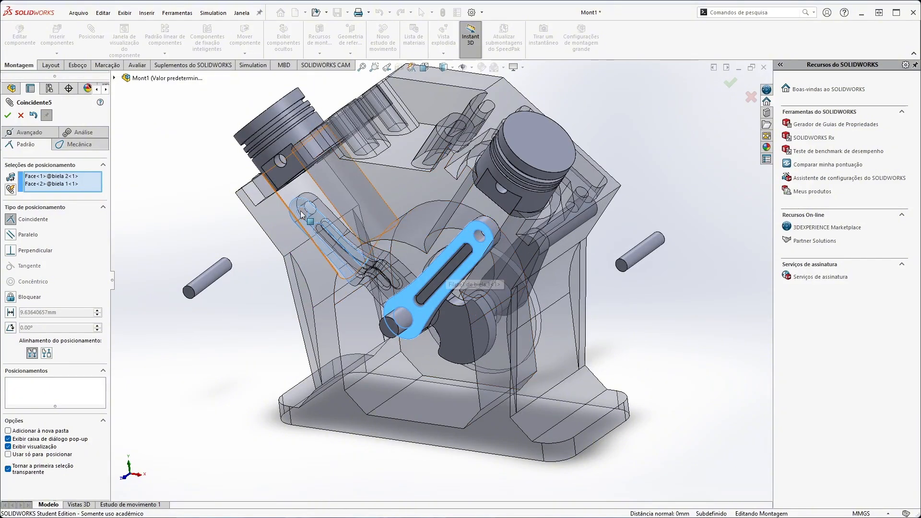
{"action": "middle_click_drag", "start_coordinate": [226, 246], "coordinate": [362, 354]}
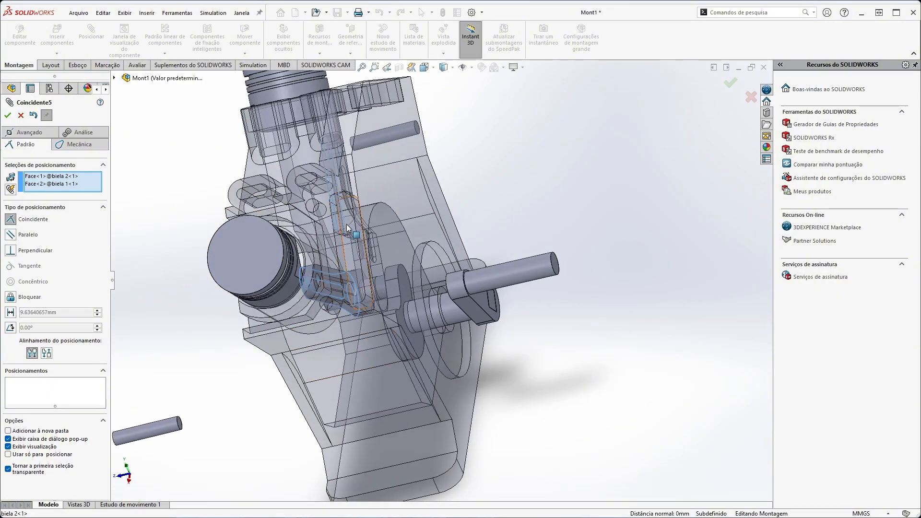
{"action": "middle_click_drag", "start_coordinate": [356, 303], "coordinate": [370, 227]}
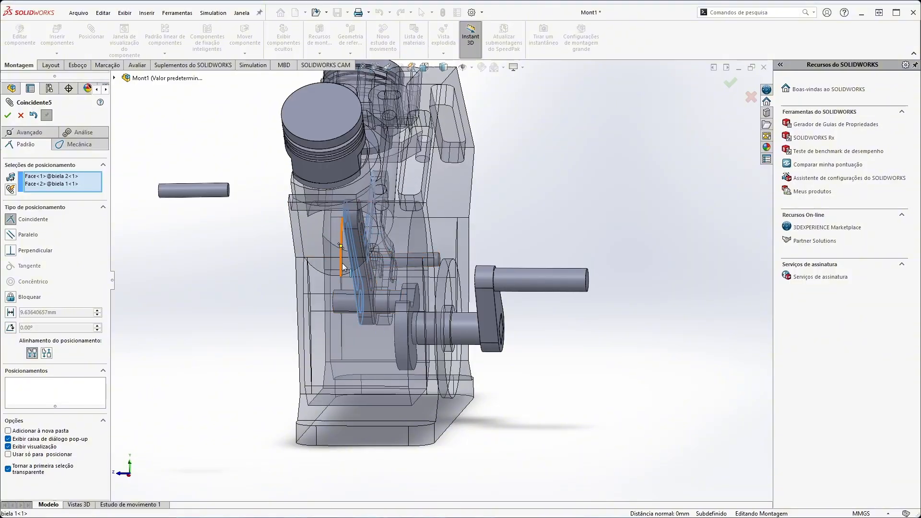
{"action": "middle_click_drag", "start_coordinate": [376, 302], "coordinate": [403, 259]}
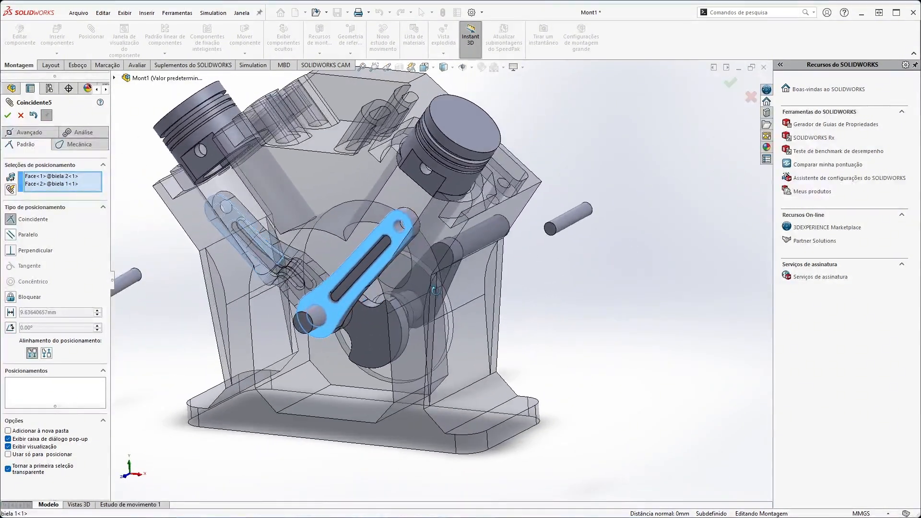
{"action": "left_click", "coordinate": [7, 115]}
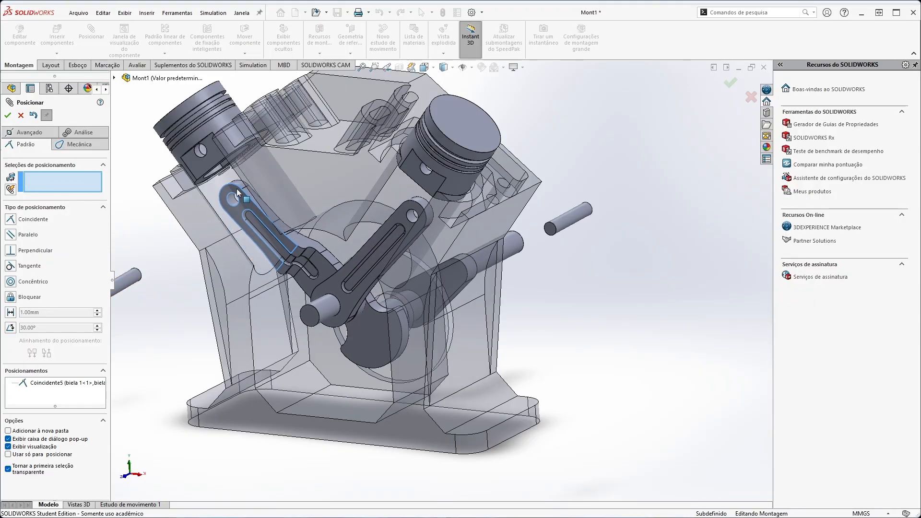
Mate the loose pin on the biela 1 side concentric with the small-end hole of biela 1.
{"action": "middle_click_drag", "start_coordinate": [238, 188], "coordinate": [488, 287]}
{"action": "left_click_drag", "start_coordinate": [454, 264], "coordinate": [462, 299]}
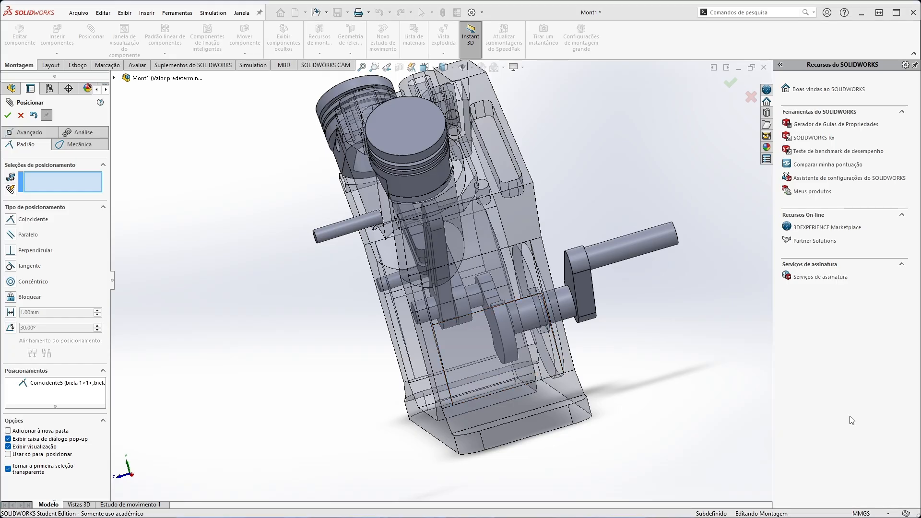
{"action": "middle_click_drag", "start_coordinate": [480, 396], "coordinate": [453, 229]}
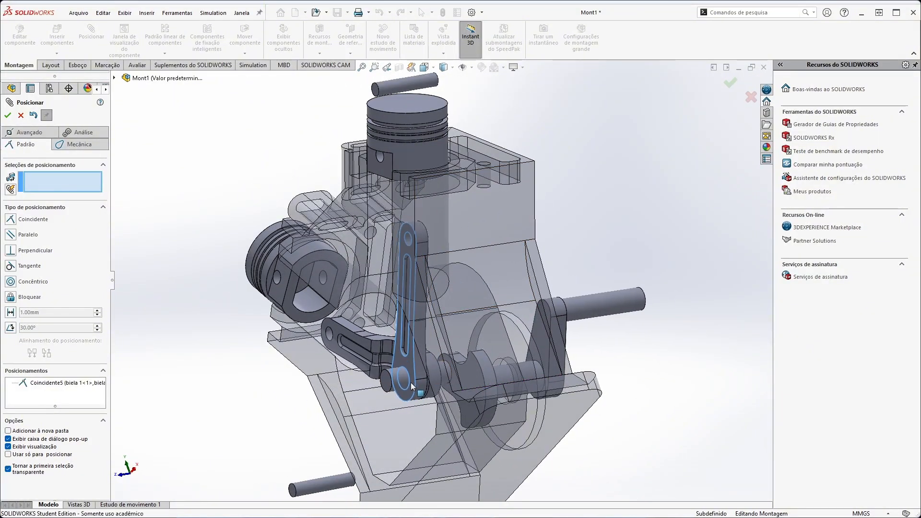
{"action": "middle_click_drag", "start_coordinate": [409, 297], "coordinate": [439, 185]}
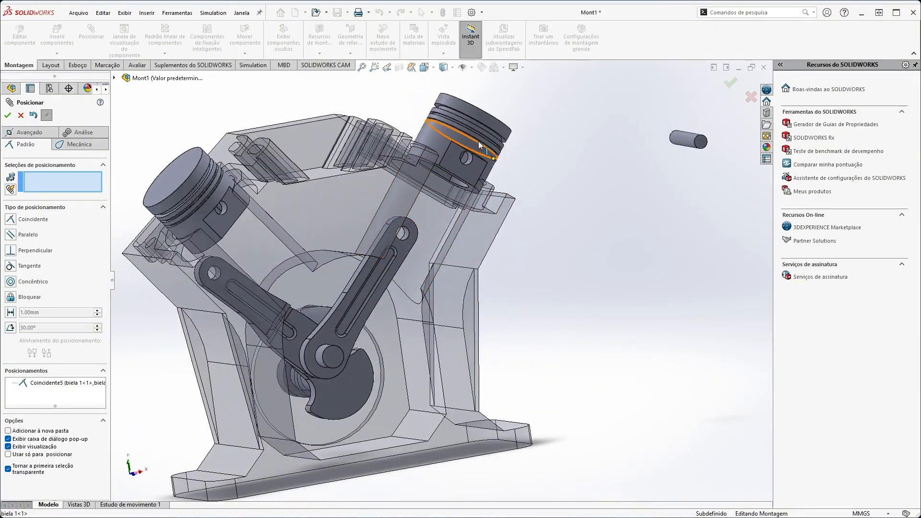
{"action": "left_click_drag", "start_coordinate": [465, 143], "coordinate": [463, 164]}
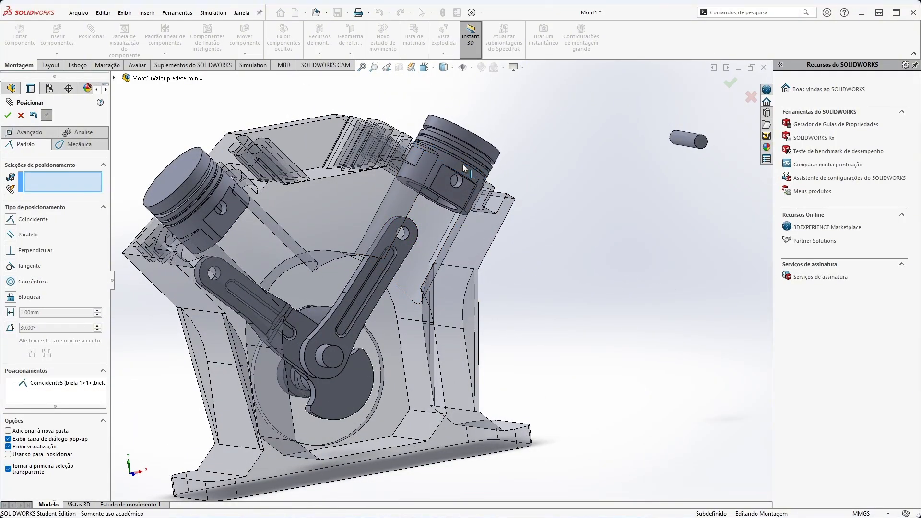
{"action": "middle_click_drag", "start_coordinate": [656, 188], "coordinate": [638, 222]}
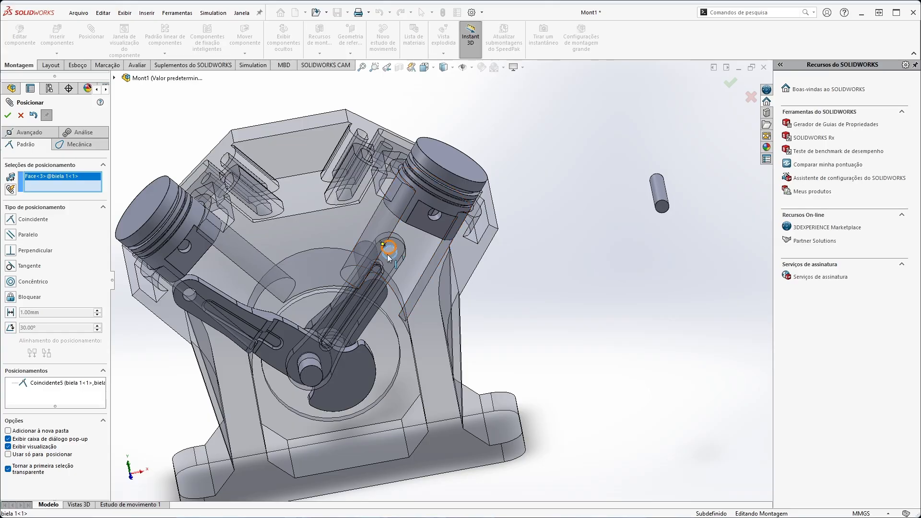
{"action": "left_click", "coordinate": [664, 196]}
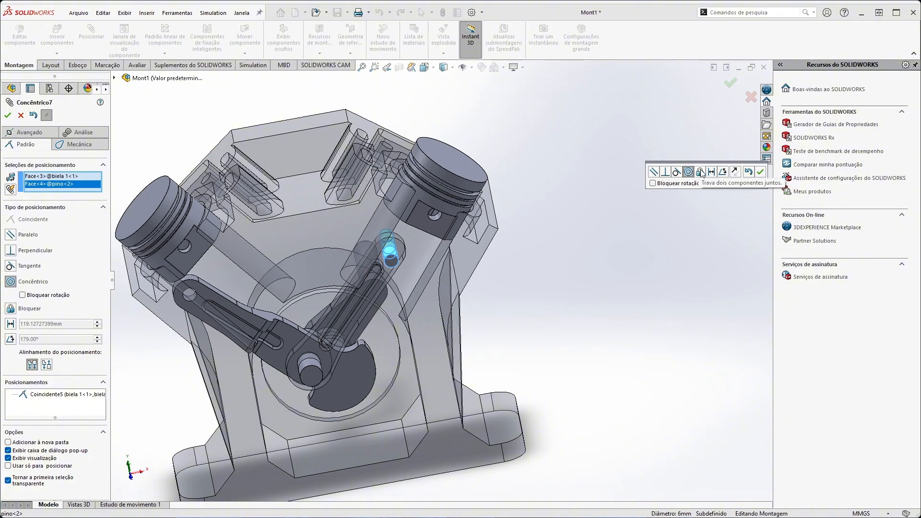
{"action": "left_click", "coordinate": [761, 172]}
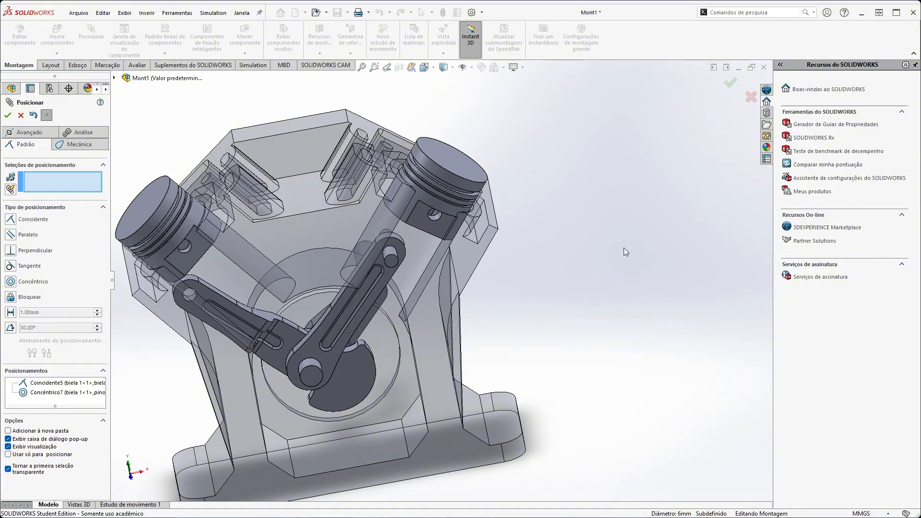
Mate the pin hole of the right piston concentric with the pin in biela 1 and try moving the mechanism.
{"action": "left_click", "coordinate": [435, 218]}
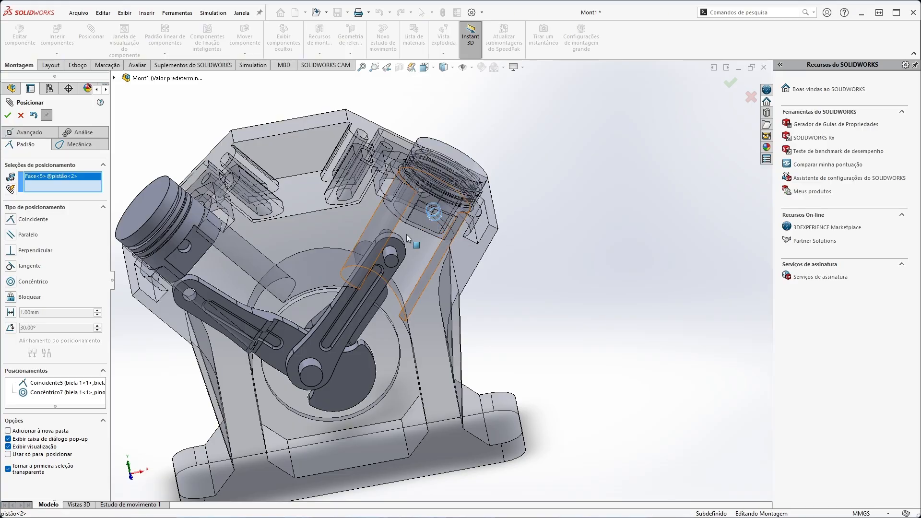
{"action": "left_click", "coordinate": [387, 256]}
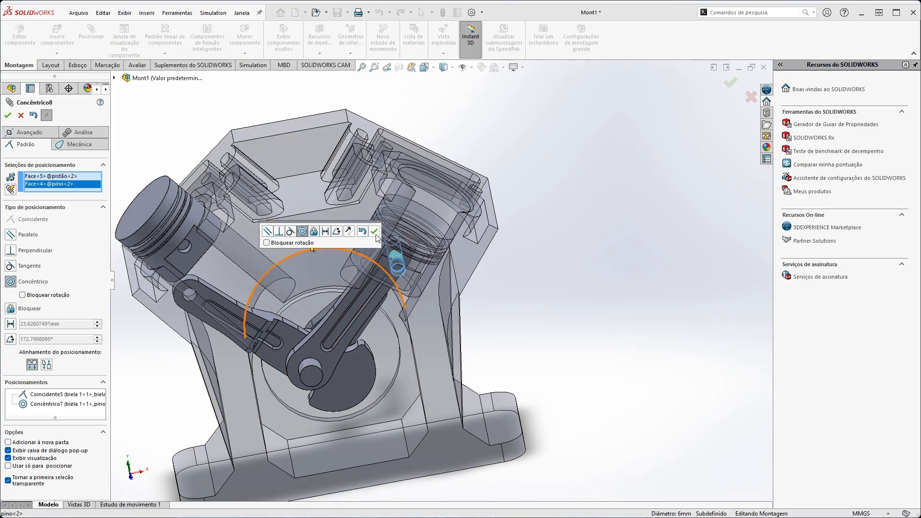
{"action": "left_click", "coordinate": [375, 232]}
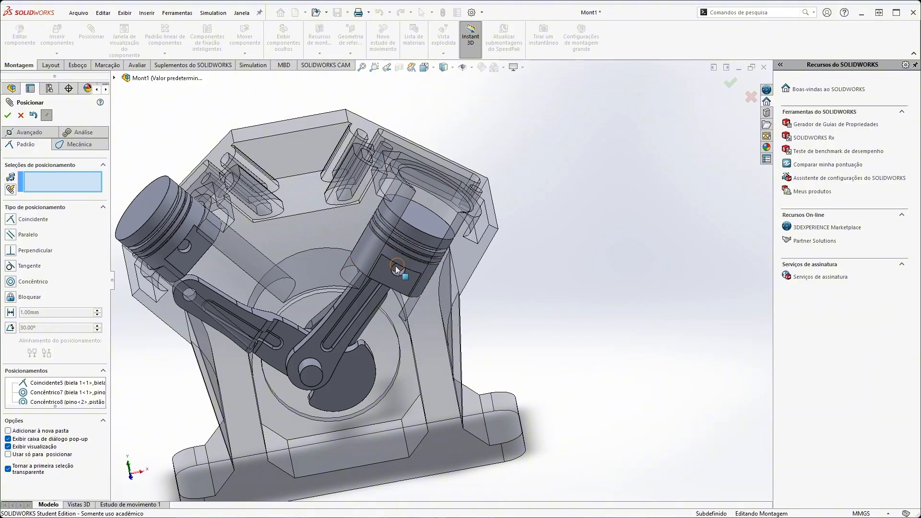
{"action": "left_click_drag", "start_coordinate": [397, 269], "coordinate": [481, 312]}
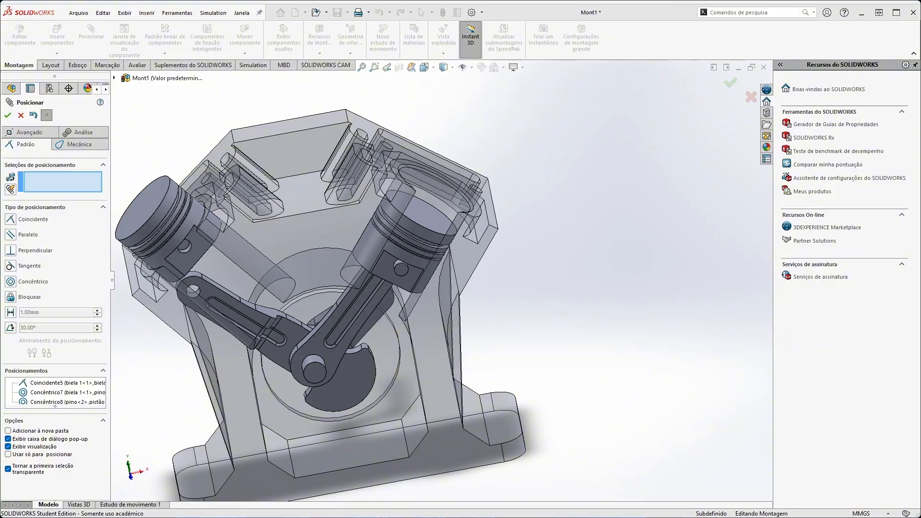
Mate the end face of the biela 1 pin coincident with the flat side face of the right piston.
{"action": "middle_click_drag", "start_coordinate": [389, 274], "coordinate": [475, 298]}
{"action": "left_click", "coordinate": [465, 271]}
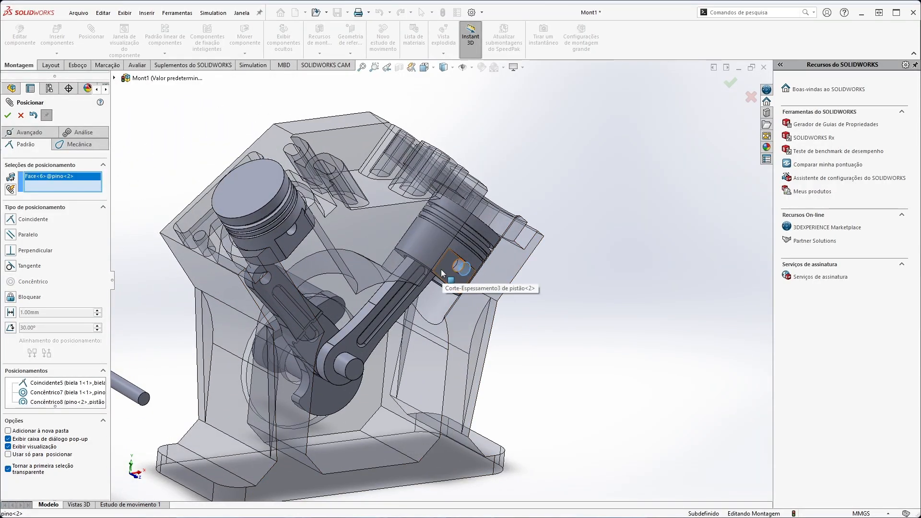
{"action": "left_click", "coordinate": [443, 272]}
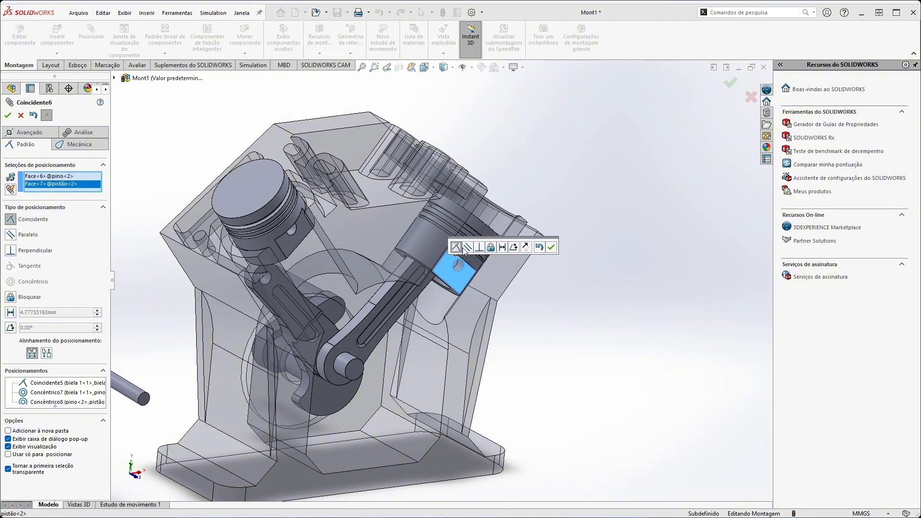
{"action": "left_click", "coordinate": [551, 247]}
Add a 12 mm distance mate between the end face of the right piston's pin and the flat face of biela 1.
{"action": "middle_click_drag", "start_coordinate": [521, 314], "coordinate": [442, 263]}
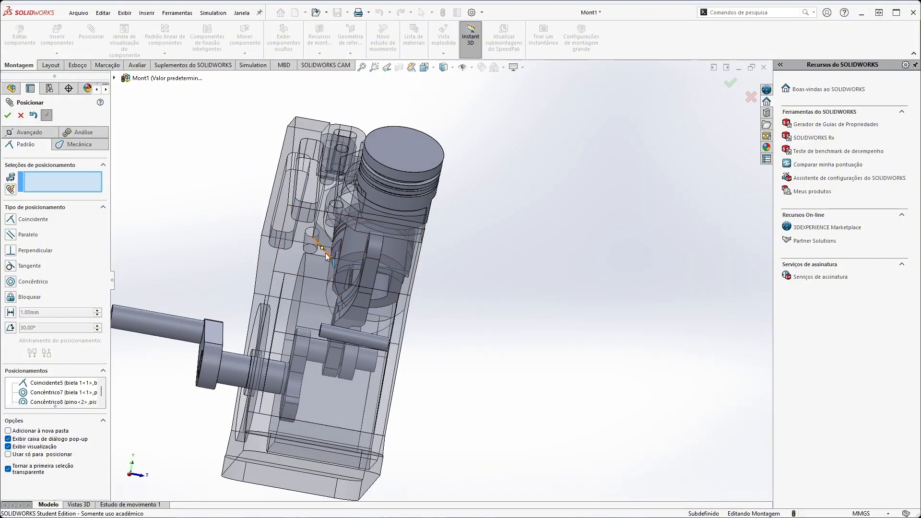
{"action": "middle_click_drag", "start_coordinate": [326, 256], "coordinate": [422, 330]}
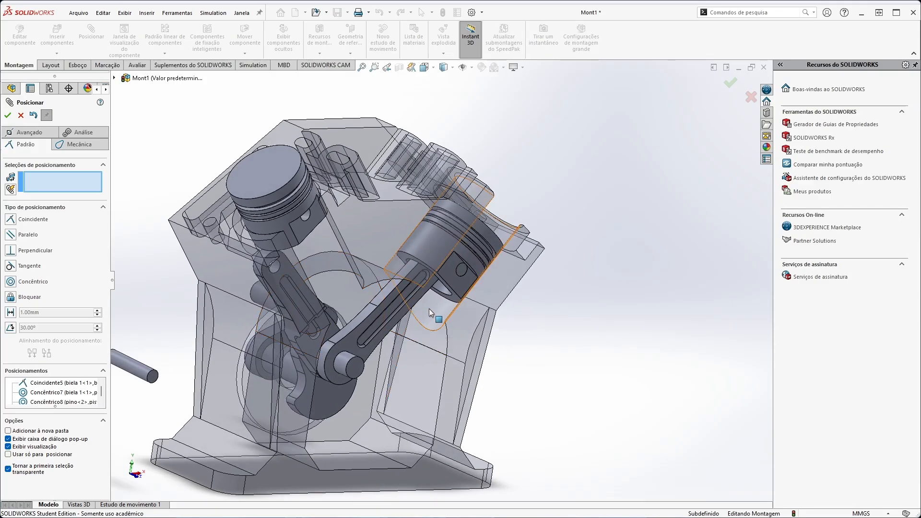
{"action": "scroll", "coordinate": [446, 287], "scroll_direction": "down", "scroll_amount": 5}
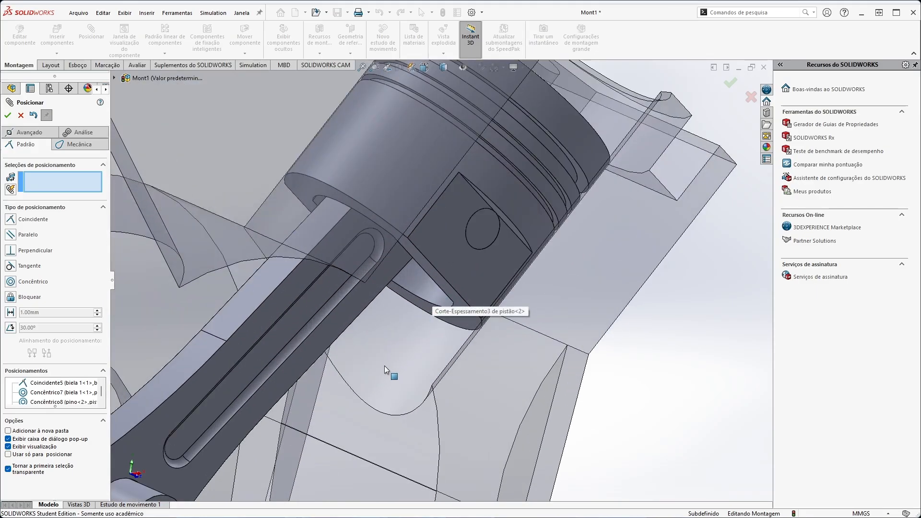
{"action": "middle_click_drag", "start_coordinate": [385, 369], "coordinate": [399, 246]}
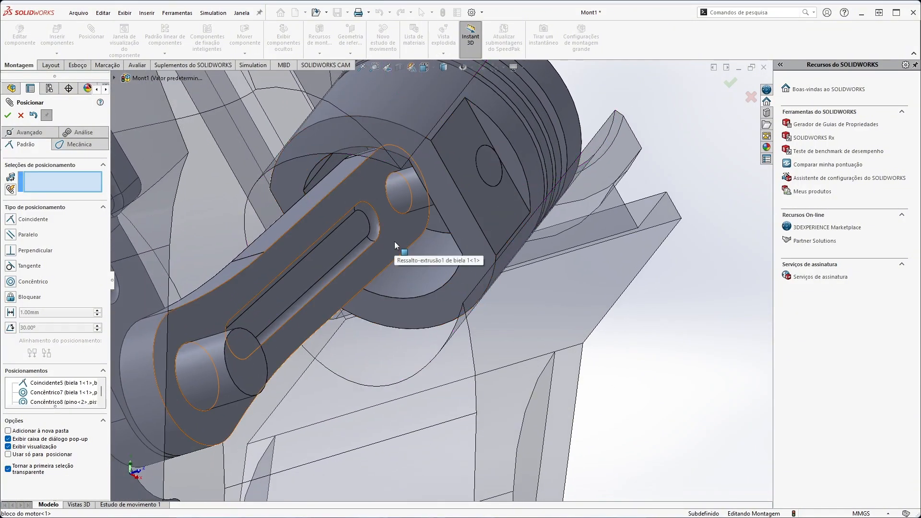
{"action": "left_click", "coordinate": [489, 171]}
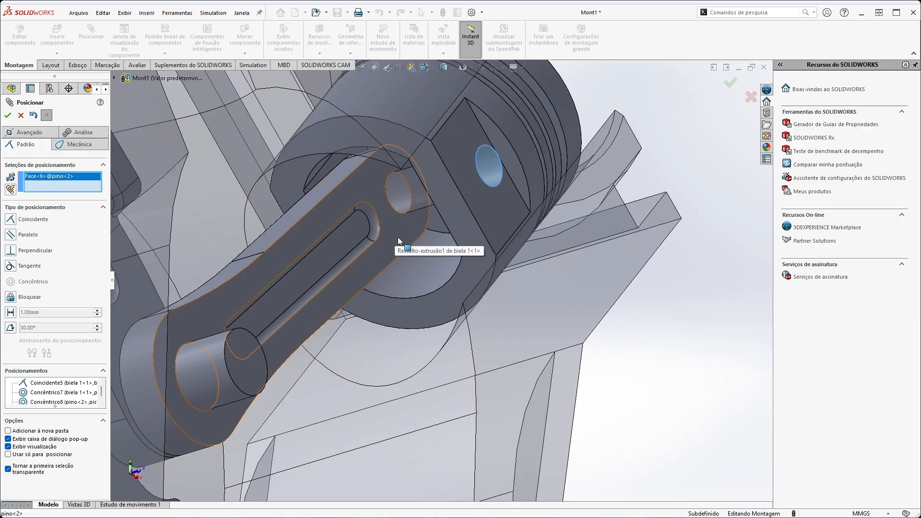
{"action": "left_click", "coordinate": [404, 225]}
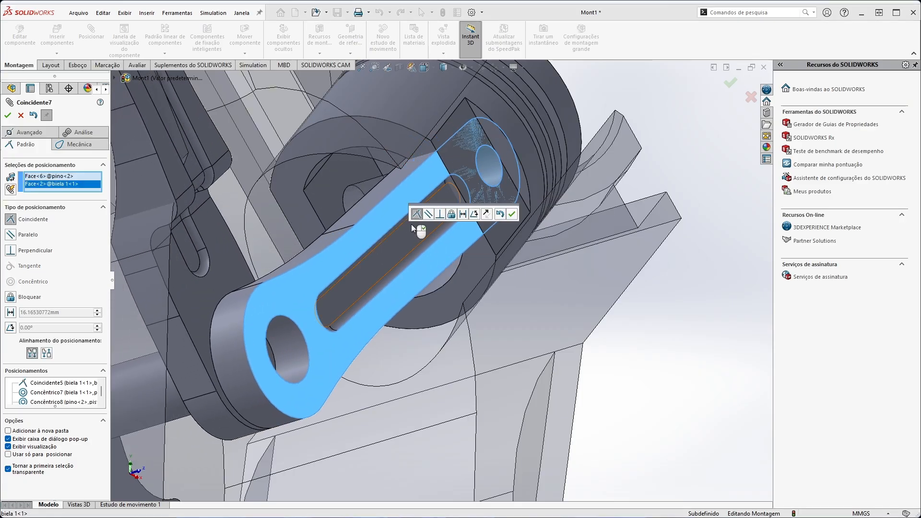
{"action": "left_click", "coordinate": [464, 214]}
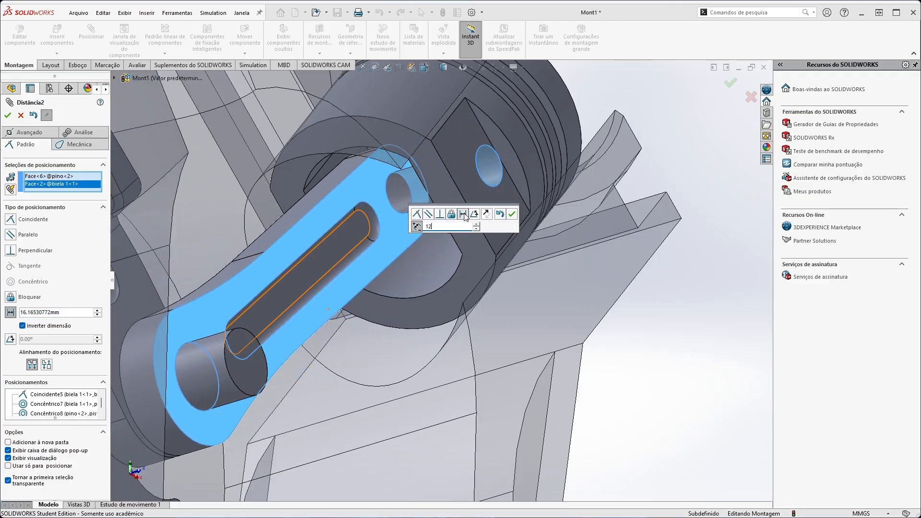
{"action": "type", "text": "12"}
{"action": "key", "text": "Return"}
{"action": "middle_click_drag", "start_coordinate": [481, 247], "coordinate": [565, 214]}
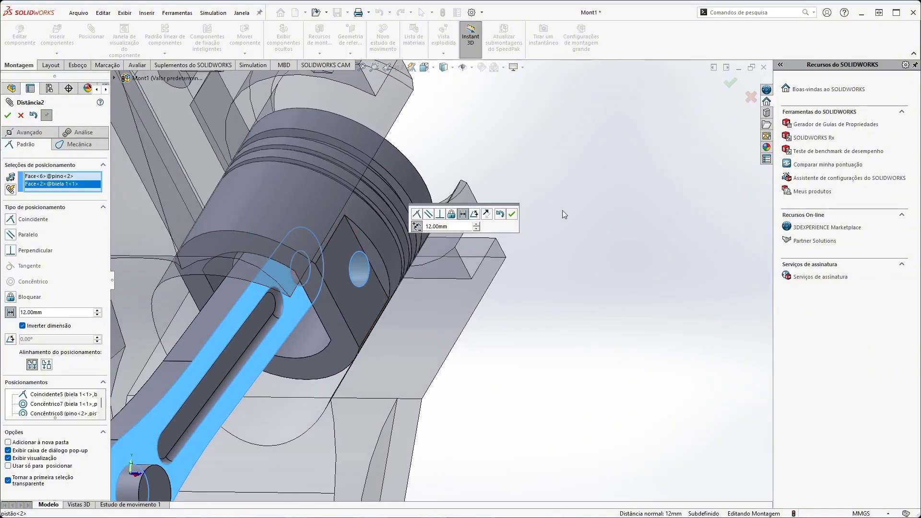
{"action": "left_click", "coordinate": [513, 214]}
{"action": "middle_click_drag", "start_coordinate": [511, 223], "coordinate": [376, 258]}
{"action": "scroll", "coordinate": [391, 338], "scroll_direction": "down", "scroll_amount": 3}
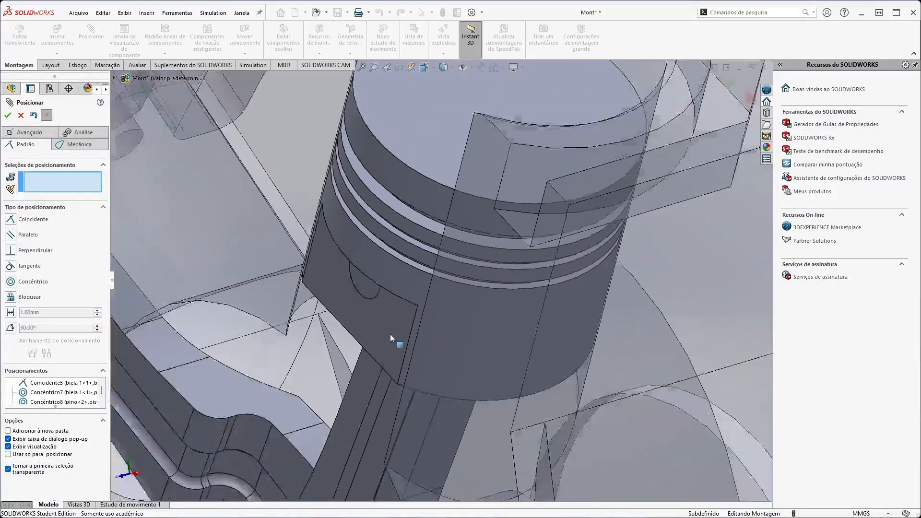
{"action": "key", "text": "f"}
{"action": "left_click_drag", "start_coordinate": [421, 380], "coordinate": [414, 315]}
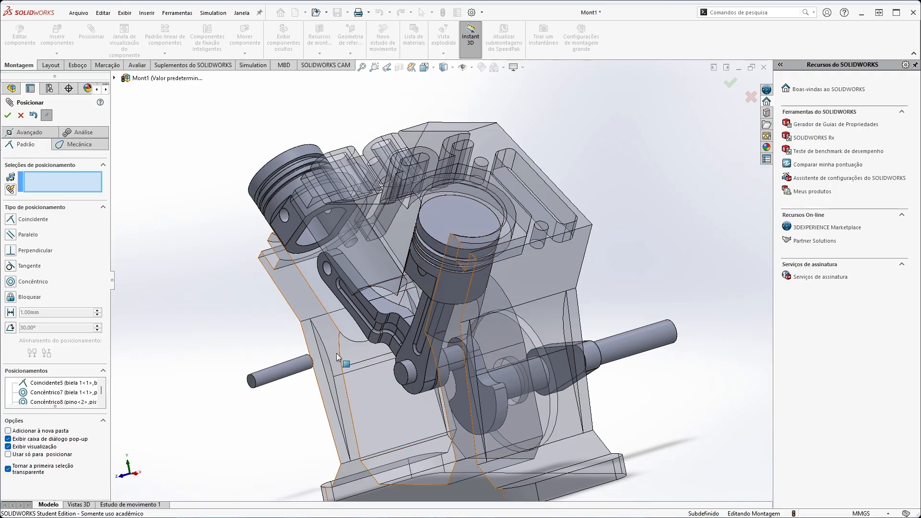
{"action": "middle_click_drag", "start_coordinate": [259, 313], "coordinate": [339, 258]}
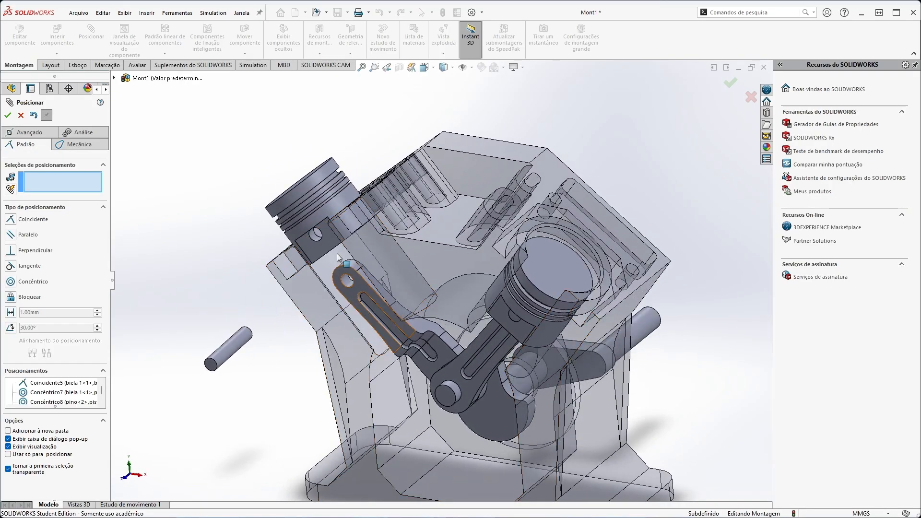
Mate the remaining loose pin concentric with the small-end hole of biela 2.
{"action": "left_click", "coordinate": [348, 282]}
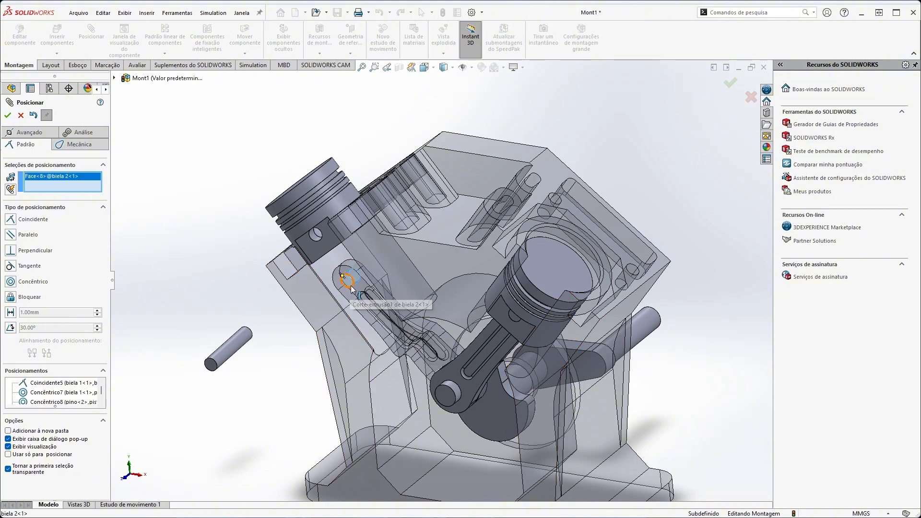
{"action": "left_click", "coordinate": [234, 349]}
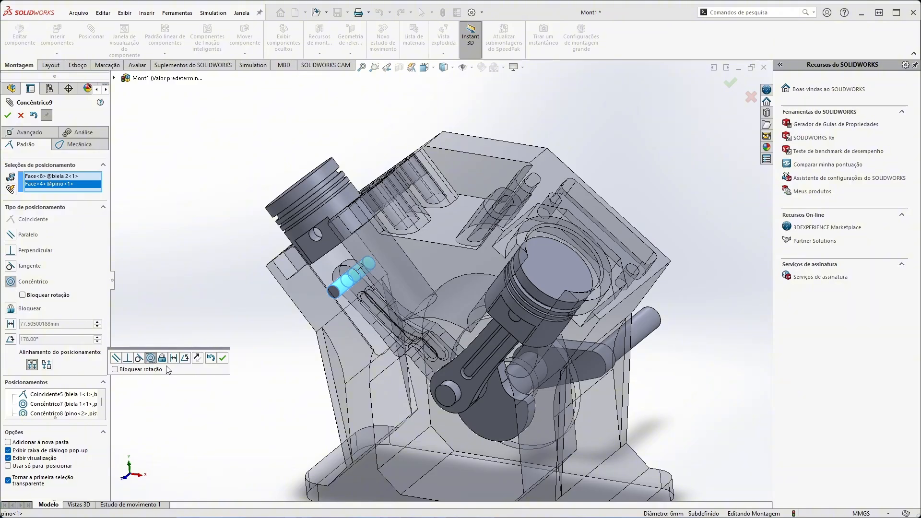
{"action": "left_click", "coordinate": [222, 358]}
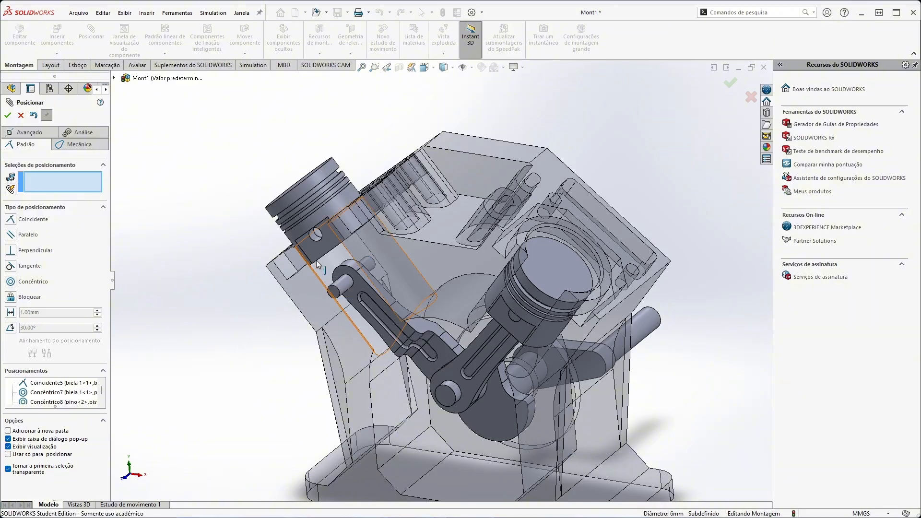
Mate the pin hole of the left piston concentric with the pin in biela 2.
{"action": "left_click", "coordinate": [315, 240]}
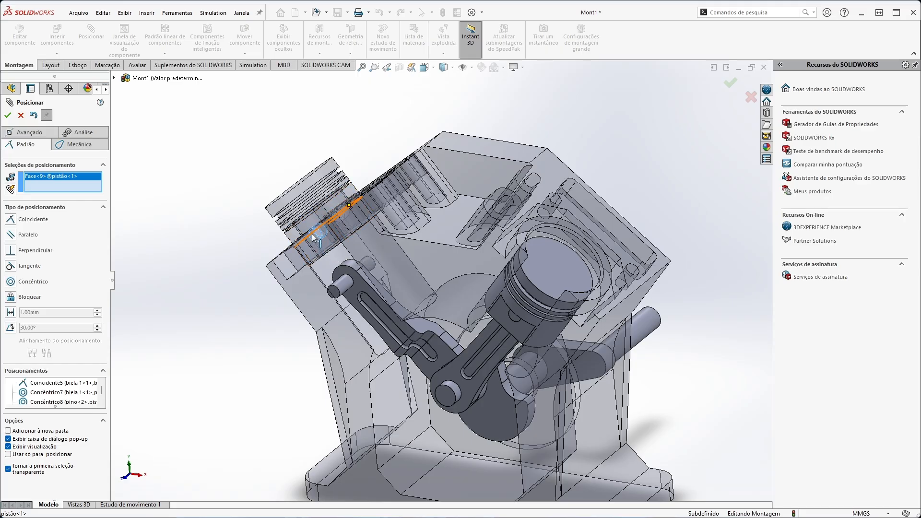
{"action": "left_click", "coordinate": [346, 288]}
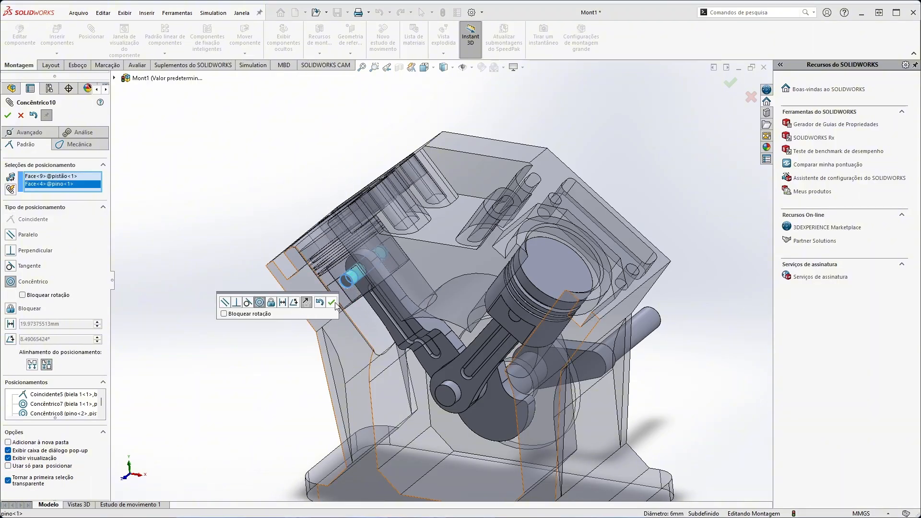
{"action": "left_click", "coordinate": [332, 303]}
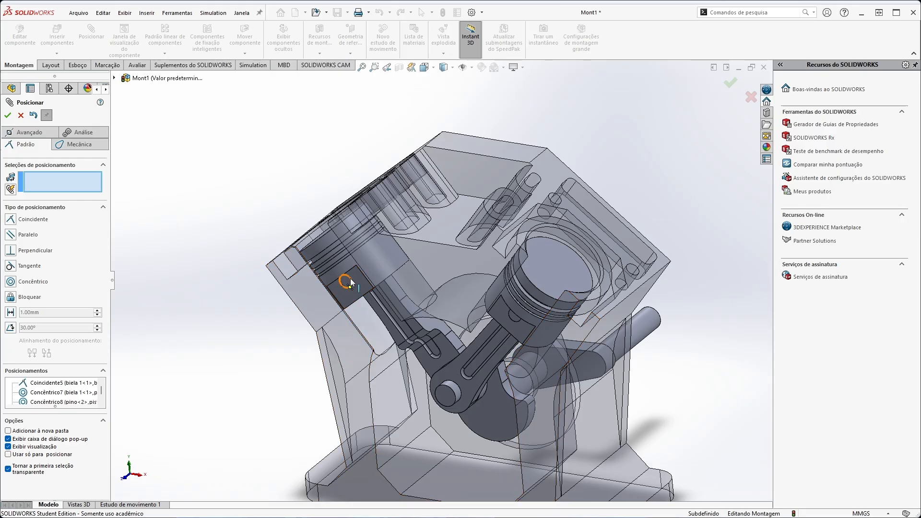
Mate the end face of the biela 2 pin coincident with the flat side face of the left piston.
{"action": "left_click", "coordinate": [347, 283]}
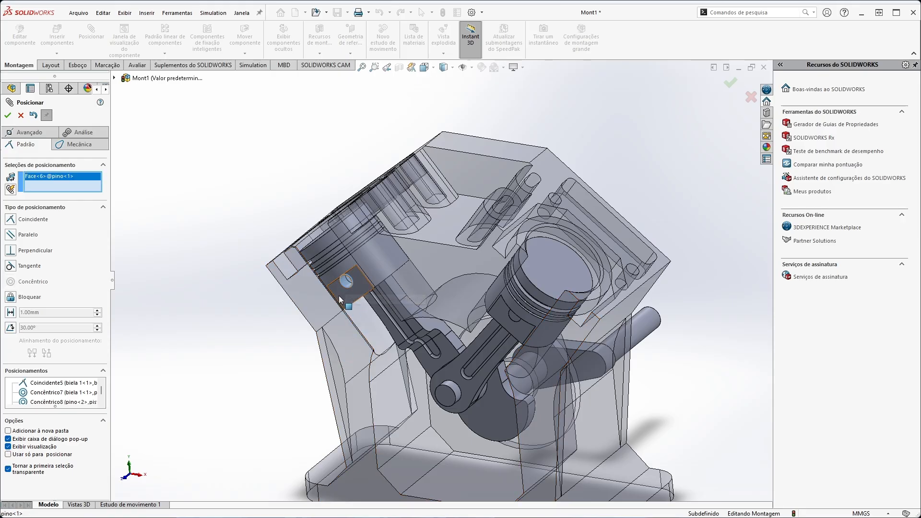
{"action": "left_click", "coordinate": [343, 296]}
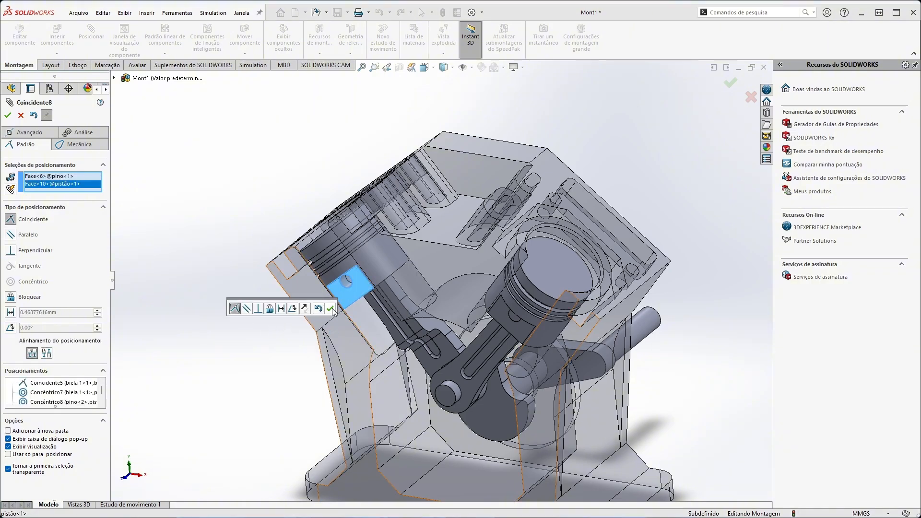
{"action": "left_click", "coordinate": [330, 309]}
Inspect the mated pistons and connecting rods from several sides, try moving the mechanism and close the Mate command.
{"action": "middle_click_drag", "start_coordinate": [265, 359], "coordinate": [326, 251]}
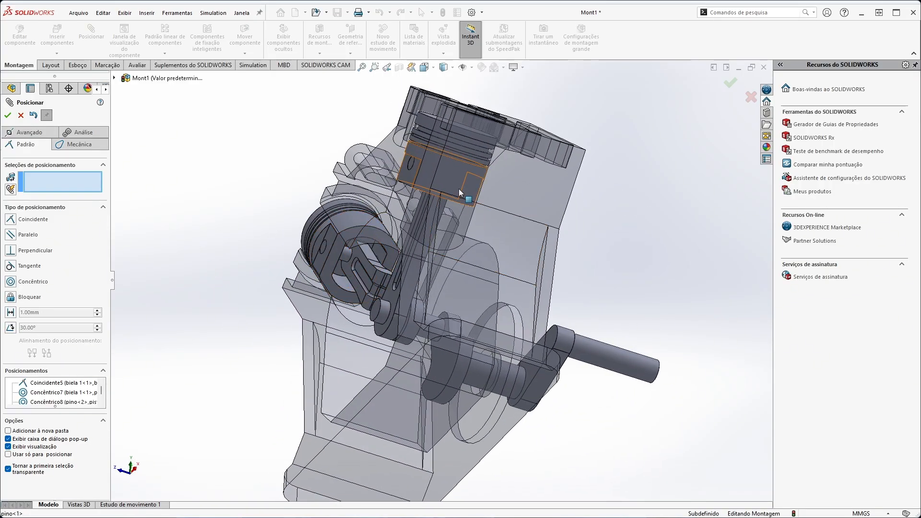
{"action": "middle_click_drag", "start_coordinate": [252, 407], "coordinate": [286, 352]}
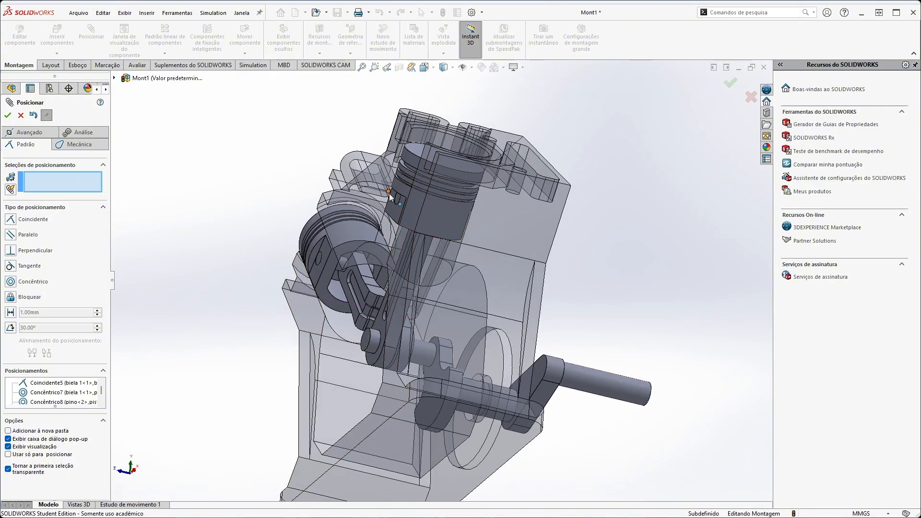
{"action": "middle_click_drag", "start_coordinate": [308, 235], "coordinate": [342, 325]}
{"action": "left_click_drag", "start_coordinate": [369, 341], "coordinate": [386, 355]}
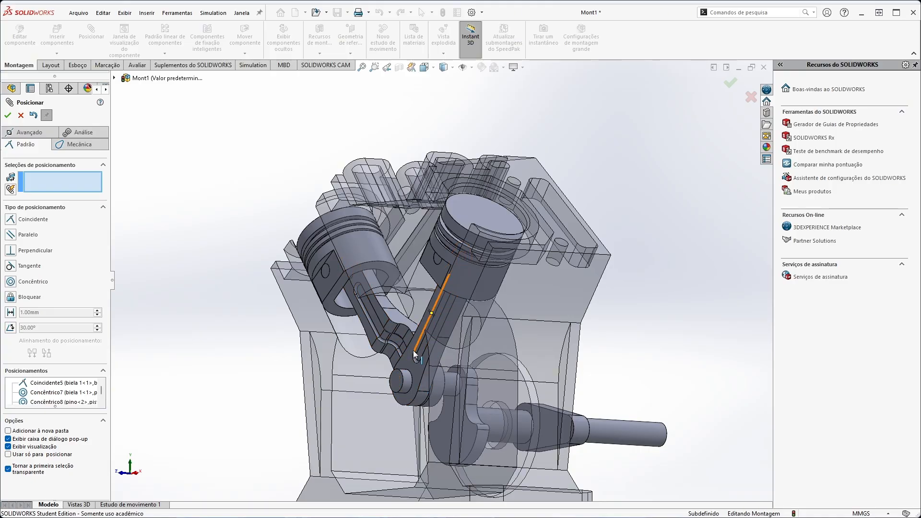
{"action": "middle_click_drag", "start_coordinate": [338, 410], "coordinate": [312, 274]}
{"action": "left_click_drag", "start_coordinate": [463, 386], "coordinate": [402, 381]}
{"action": "middle_click_drag", "start_coordinate": [402, 382], "coordinate": [250, 365]}
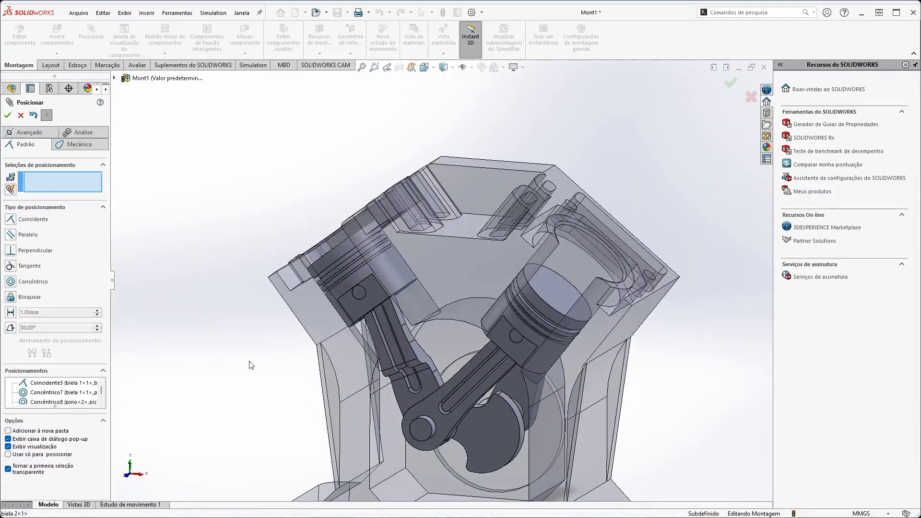
{"action": "left_click", "coordinate": [21, 116]}
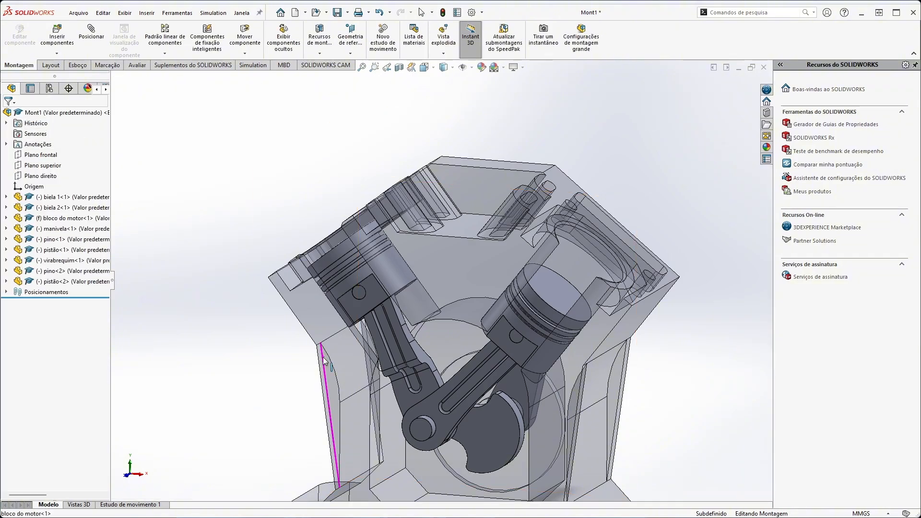
Turn the crankshaft by its crankpin to check how both pistons and rods travel, viewing the engine from below as well.
{"action": "left_click_drag", "start_coordinate": [426, 432], "coordinate": [512, 402]}
{"action": "middle_click_drag", "start_coordinate": [539, 369], "coordinate": [525, 351]}
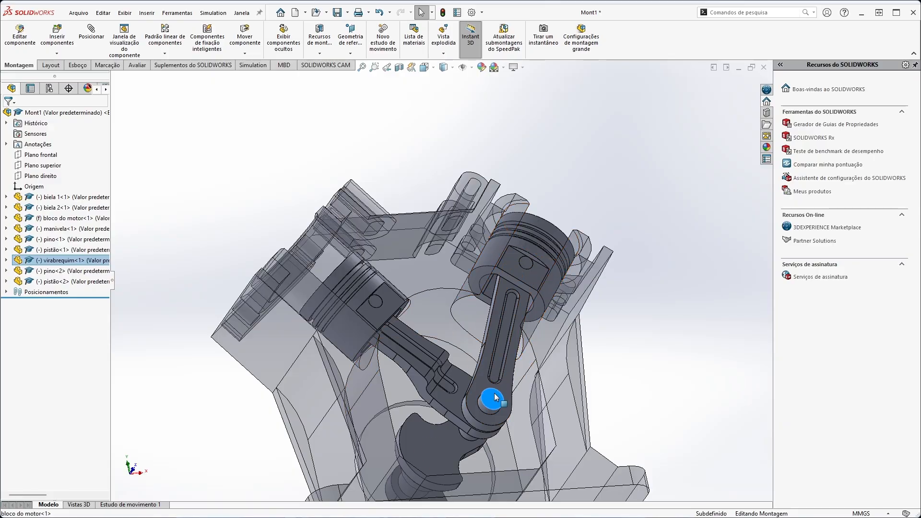
{"action": "left_click_drag", "start_coordinate": [463, 299], "coordinate": [466, 314]}
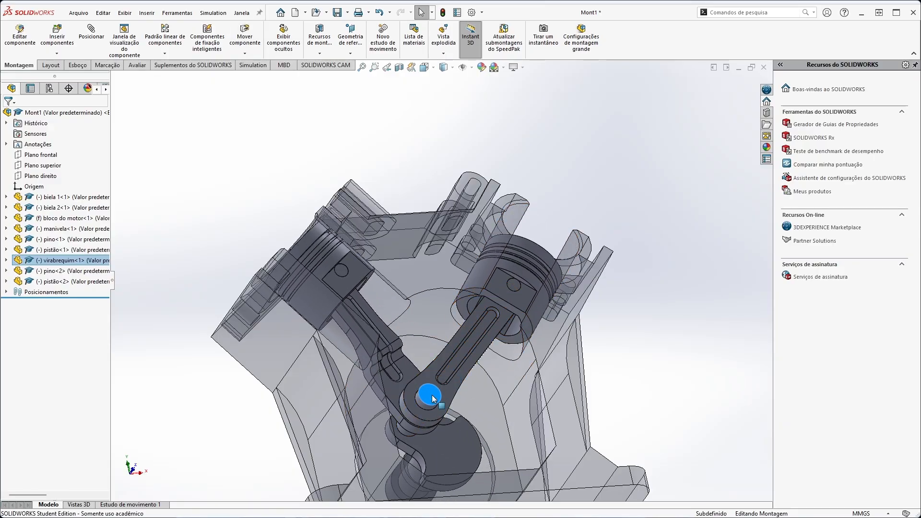
{"action": "left_click_drag", "start_coordinate": [431, 398], "coordinate": [497, 421]}
{"action": "mouse_move", "coordinate": [493, 409]}
{"action": "middle_mouse_down"}
{"action": "mouse_move", "coordinate": [474, 340]}
{"action": "mouse_move", "coordinate": [498, 410]}
{"action": "middle_mouse_up"}
{"action": "mouse_move", "coordinate": [497, 410]}
{"action": "left_mouse_down"}
{"action": "mouse_move", "coordinate": [514, 410]}
{"action": "mouse_move", "coordinate": [480, 381]}
{"action": "mouse_move", "coordinate": [440, 386]}
{"action": "mouse_move", "coordinate": [470, 426]}
{"action": "mouse_move", "coordinate": [486, 423]}
{"action": "left_mouse_up"}
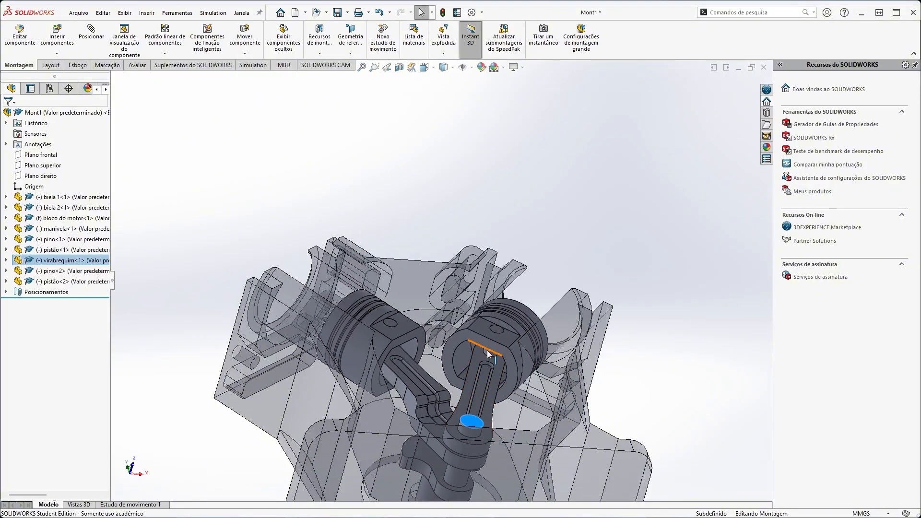
{"action": "middle_click_drag", "start_coordinate": [484, 357], "coordinate": [457, 414]}
{"action": "left_click_drag", "start_coordinate": [496, 377], "coordinate": [501, 377]}
{"action": "middle_click_drag", "start_coordinate": [445, 387], "coordinate": [464, 355]}
{"action": "left_click_drag", "start_coordinate": [461, 347], "coordinate": [446, 393]}
{"action": "key", "text": "Escape"}
Examine the mechanism from the side and the front, turning the crankshaft to another position.
{"action": "middle_click_drag", "start_coordinate": [446, 393], "coordinate": [548, 287]}
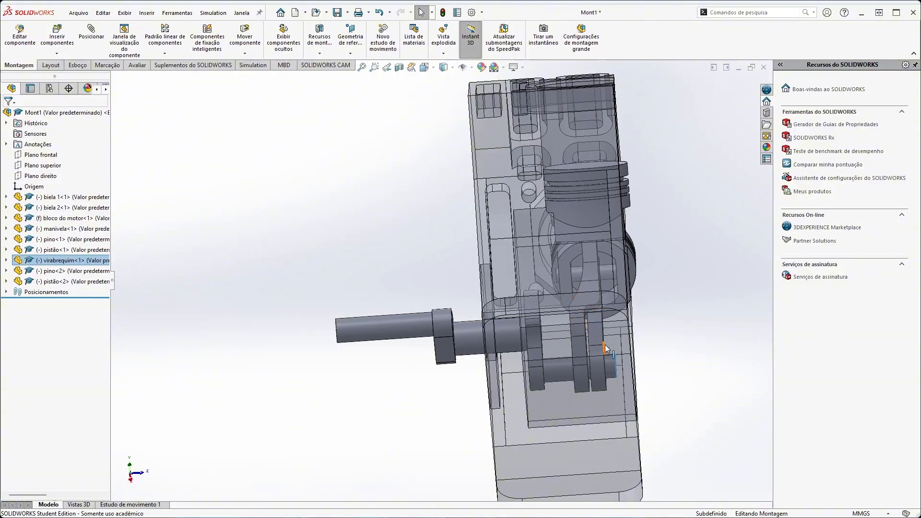
{"action": "middle_click_drag", "start_coordinate": [609, 324], "coordinate": [525, 404]}
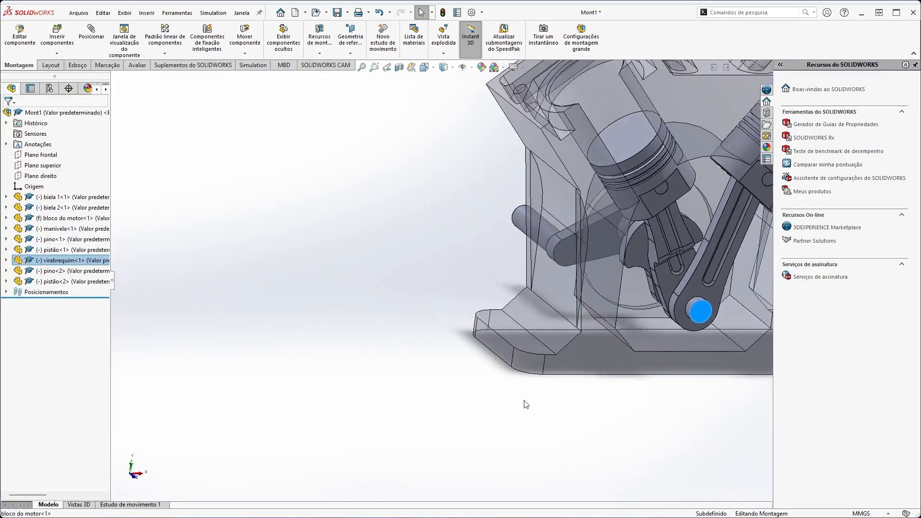
{"action": "middle_click_drag", "start_coordinate": [618, 286], "coordinate": [405, 365], "text": "ctrl"}
{"action": "middle_click_drag", "start_coordinate": [477, 344], "coordinate": [466, 319]}
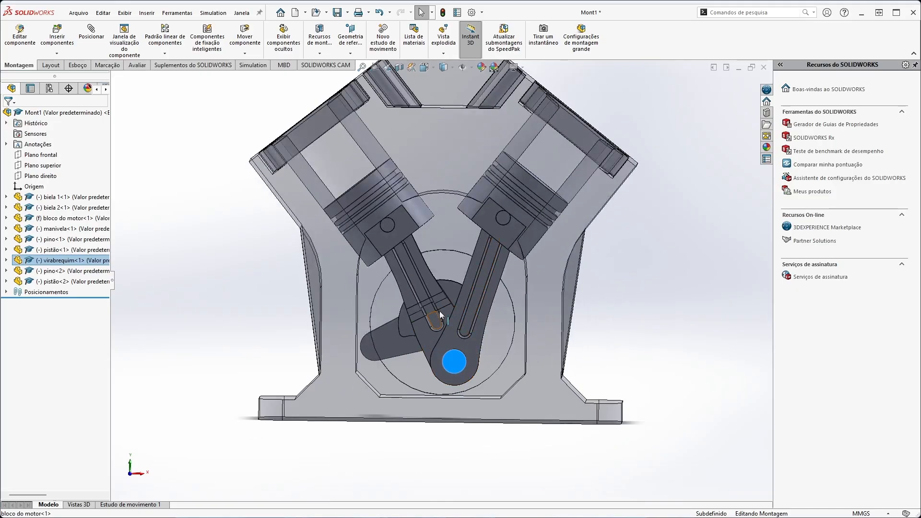
{"action": "left_click_drag", "start_coordinate": [491, 310], "coordinate": [417, 343]}
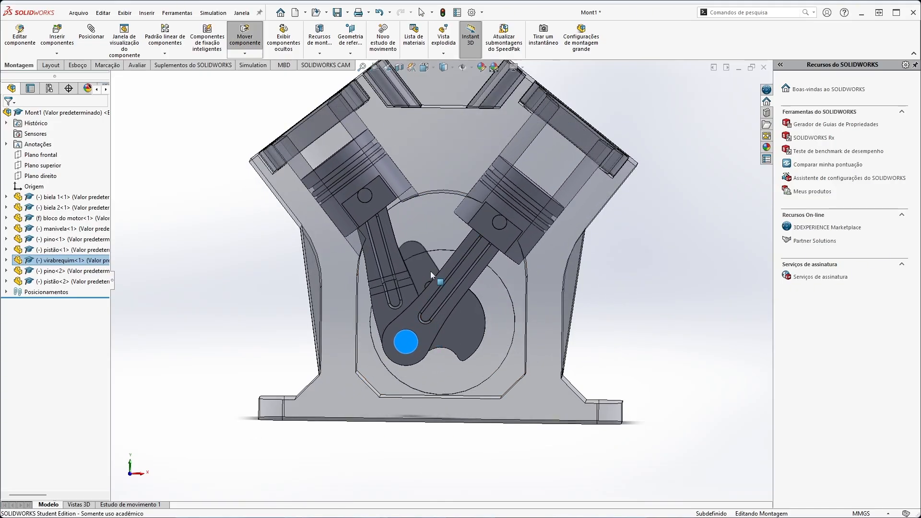
Turn off the transparency of the engine block and clear the selection.
{"action": "right_click", "coordinate": [435, 167]}
{"action": "left_click", "coordinate": [525, 124]}
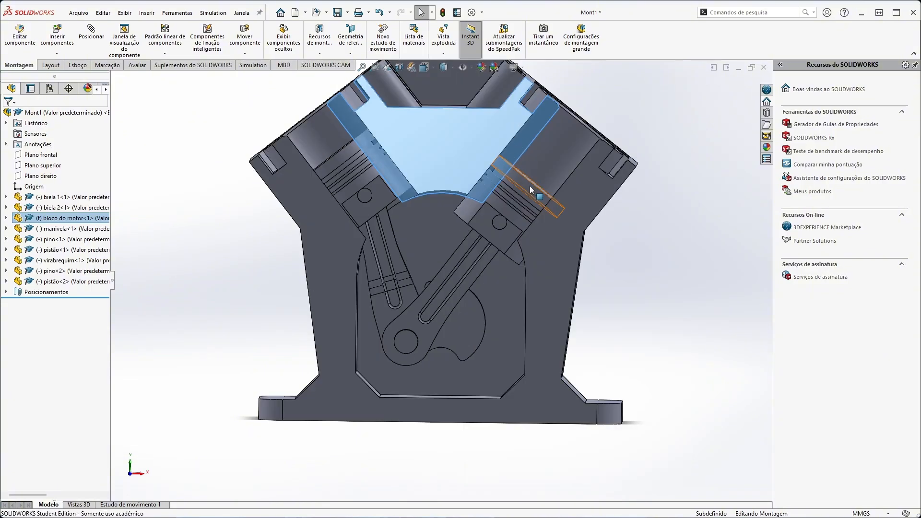
{"action": "middle_click_drag", "start_coordinate": [530, 186], "coordinate": [491, 219]}
{"action": "left_click", "coordinate": [623, 336]}
Turn the crankshaft by its crankpin with the block opaque to watch the pistons move in their cylinders.
{"action": "middle_click_drag", "start_coordinate": [379, 357], "coordinate": [401, 351]}
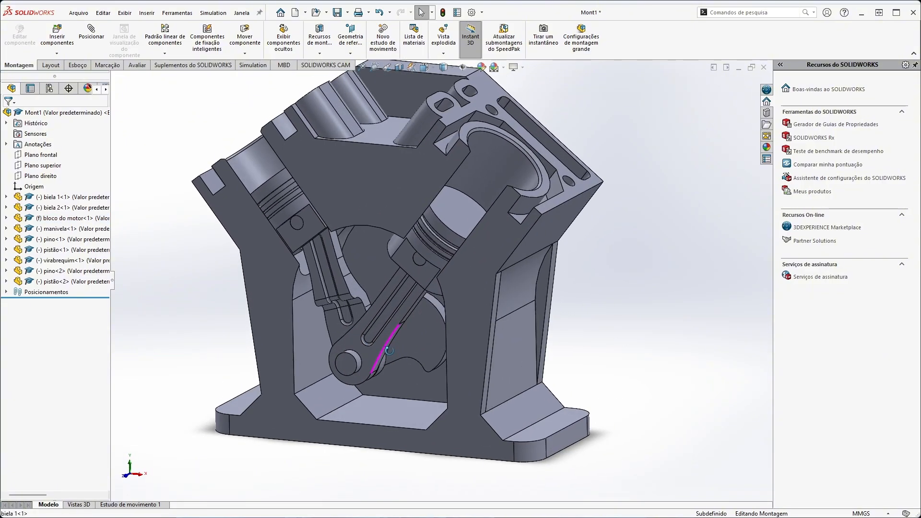
{"action": "mouse_move", "coordinate": [343, 375]}
{"action": "left_mouse_down"}
{"action": "mouse_move", "coordinate": [375, 384]}
{"action": "mouse_move", "coordinate": [396, 309]}
{"action": "mouse_move", "coordinate": [322, 353]}
{"action": "mouse_move", "coordinate": [450, 356]}
{"action": "mouse_move", "coordinate": [374, 307]}
{"action": "mouse_move", "coordinate": [353, 377]}
{"action": "mouse_move", "coordinate": [444, 311]}
{"action": "mouse_move", "coordinate": [303, 399]}
{"action": "mouse_move", "coordinate": [473, 329]}
{"action": "mouse_move", "coordinate": [453, 201]}
{"action": "left_mouse_up"}
{"action": "middle_click_drag", "start_coordinate": [465, 145], "coordinate": [387, 348]}
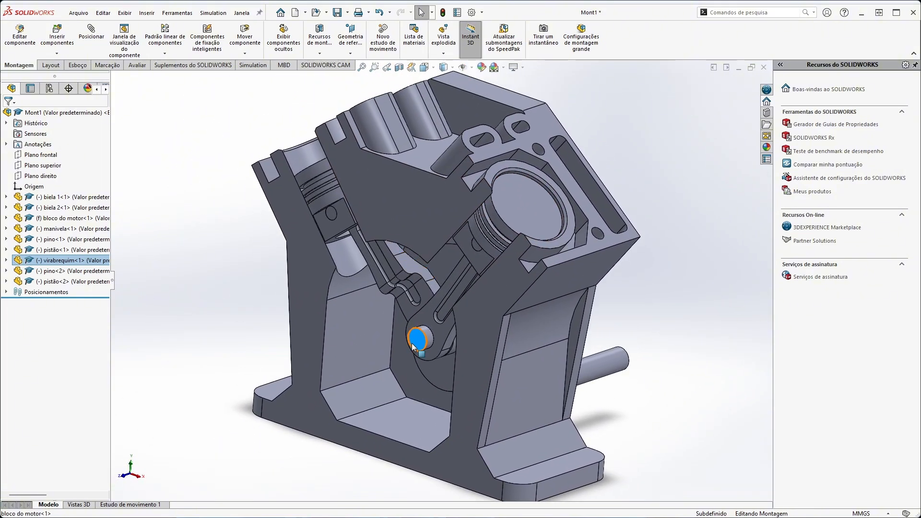
{"action": "left_click_drag", "start_coordinate": [387, 348], "coordinate": [447, 365]}
{"action": "middle_click_drag", "start_coordinate": [447, 364], "coordinate": [392, 274]}
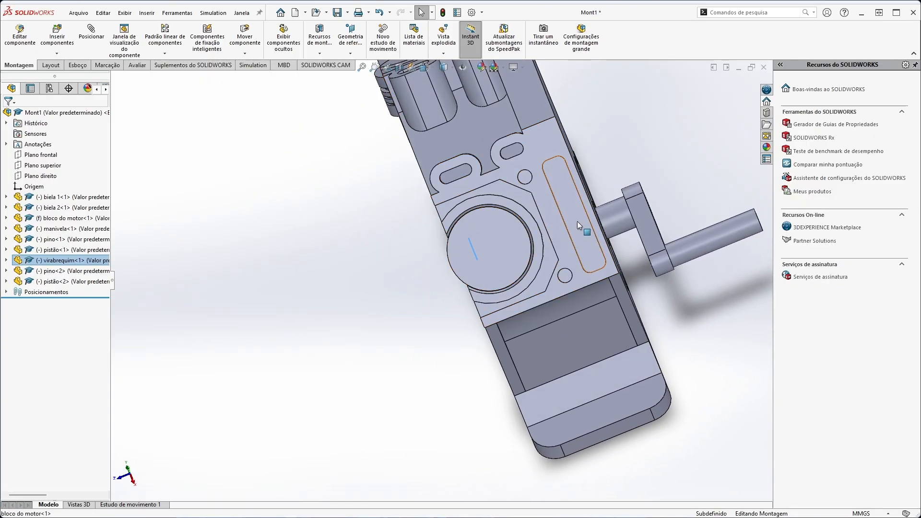
Examine the fit between the right piston's top face and the cylinder bore of the block up close.
{"action": "scroll", "coordinate": [578, 221], "scroll_direction": "down", "scroll_amount": 5}
{"action": "middle_click_drag", "start_coordinate": [452, 341], "coordinate": [432, 282]}
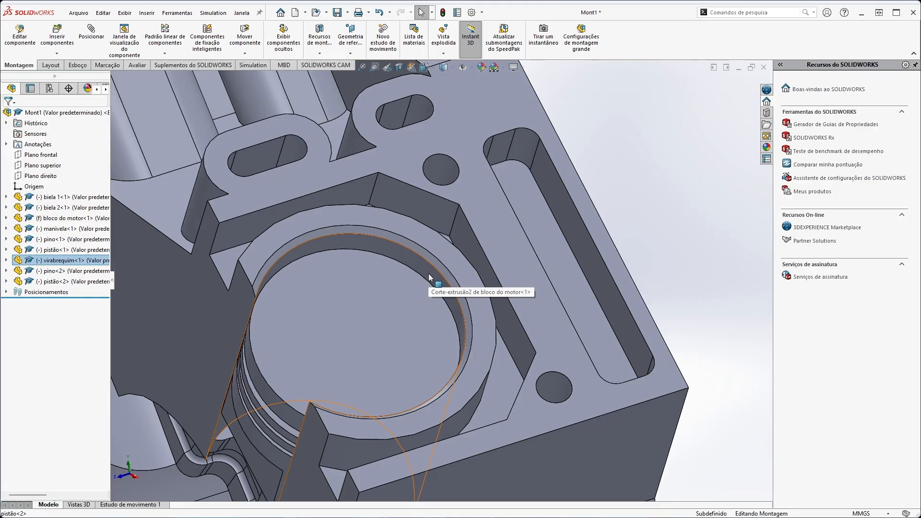
{"action": "left_click", "coordinate": [429, 277]}
{"action": "scroll", "coordinate": [301, 264], "scroll_direction": "down", "scroll_amount": 4}
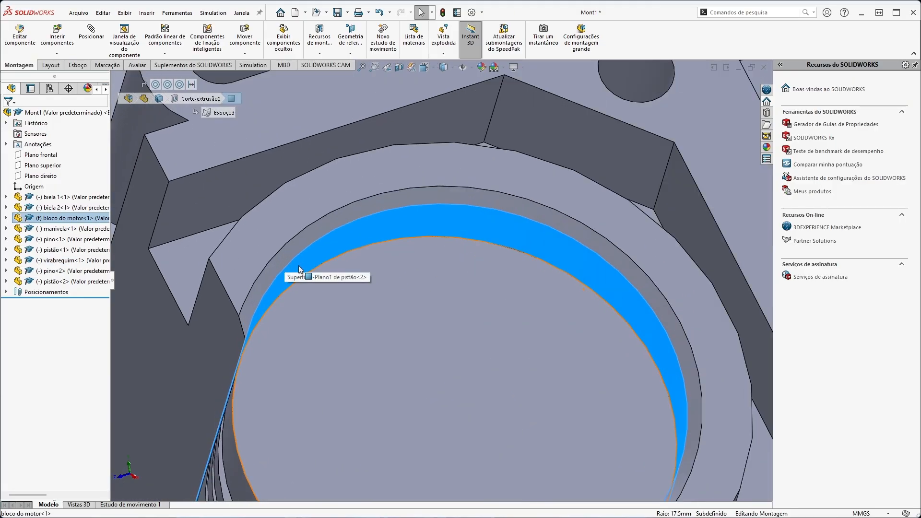
{"action": "scroll", "coordinate": [299, 265], "scroll_direction": "up", "scroll_amount": 8}
{"action": "scroll", "coordinate": [341, 302], "scroll_direction": "down", "scroll_amount": 2}
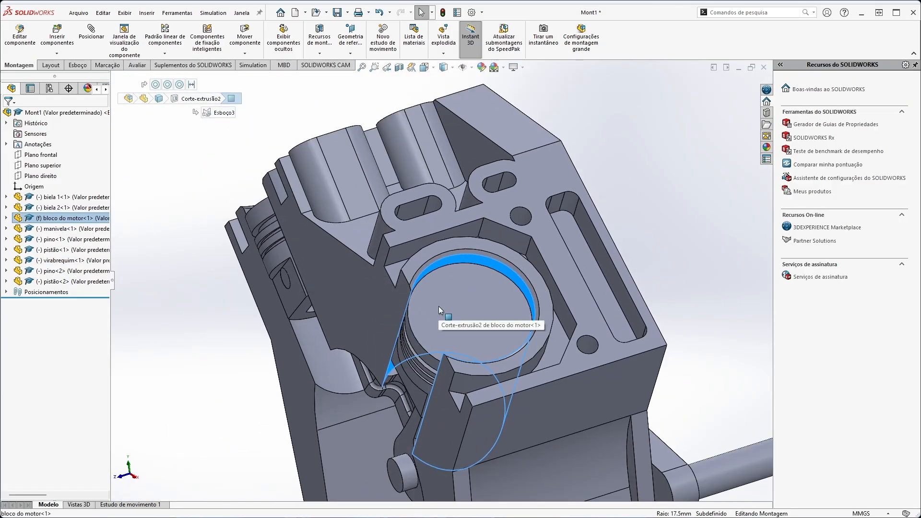
{"action": "left_click", "coordinate": [439, 306]}
{"action": "left_click", "coordinate": [230, 349]}
{"action": "left_click", "coordinate": [459, 302]}
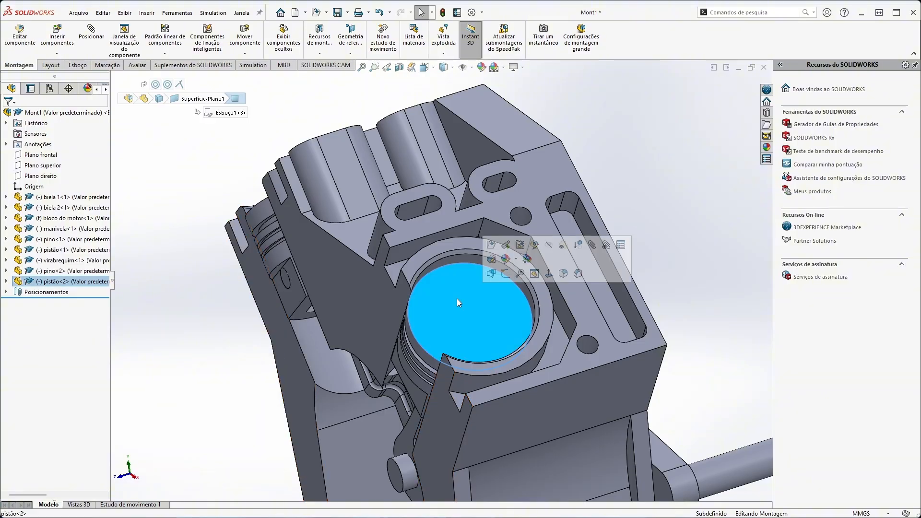
{"action": "key", "text": "Escape"}
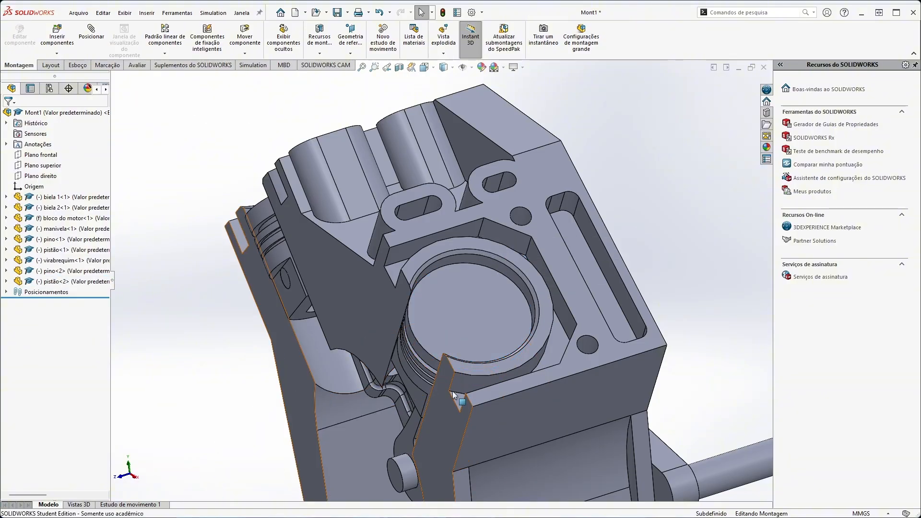
Inspect the engine from the crank handle side, including the crankshaft journal, and return to the open front side.
{"action": "scroll", "coordinate": [455, 390], "scroll_direction": "down", "scroll_amount": 5}
{"action": "scroll", "coordinate": [458, 391], "scroll_direction": "up", "scroll_amount": 7}
{"action": "middle_click_drag", "start_coordinate": [419, 354], "coordinate": [557, 330]}
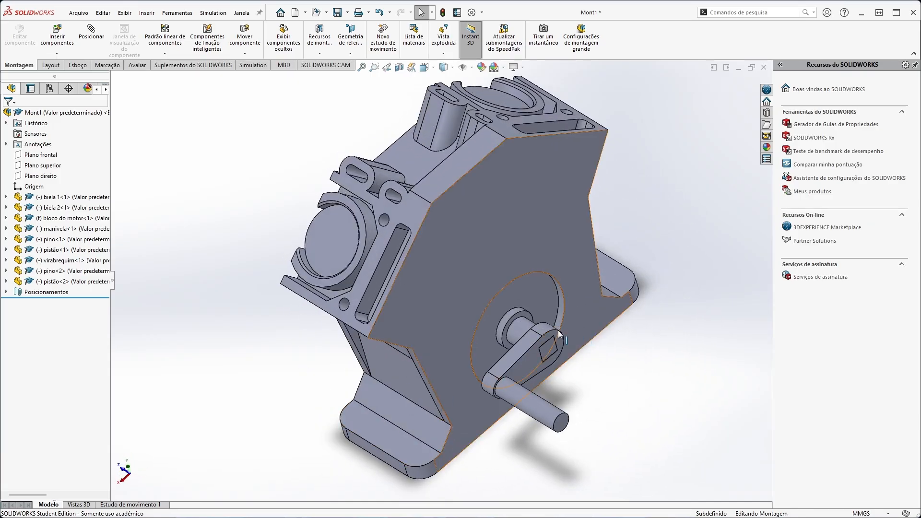
{"action": "left_click", "coordinate": [514, 333]}
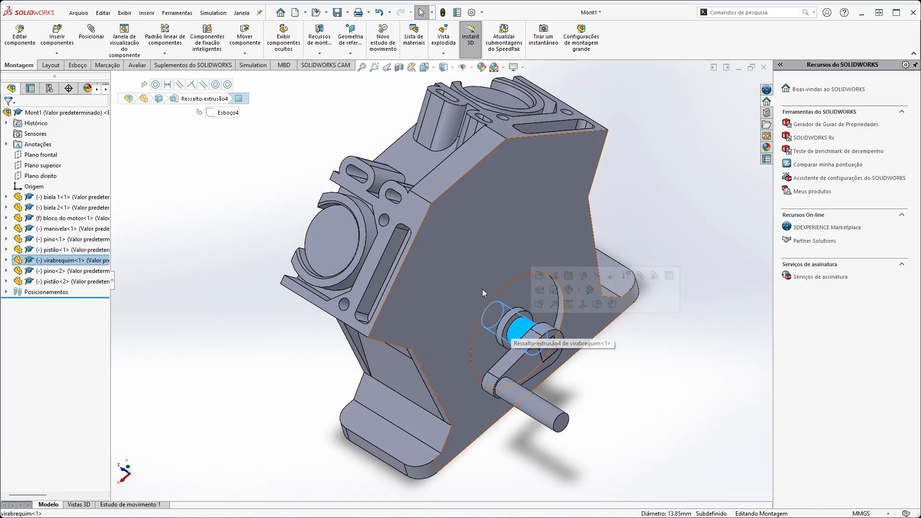
{"action": "middle_click_drag", "start_coordinate": [482, 289], "coordinate": [683, 379]}
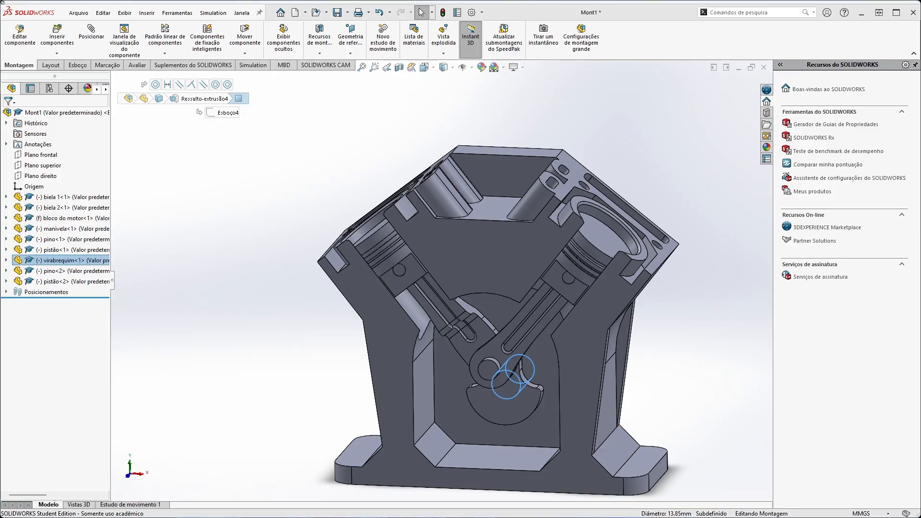
{"action": "left_click", "coordinate": [709, 387]}
{"action": "middle_click_drag", "start_coordinate": [710, 386], "coordinate": [656, 361], "text": "ctrl"}
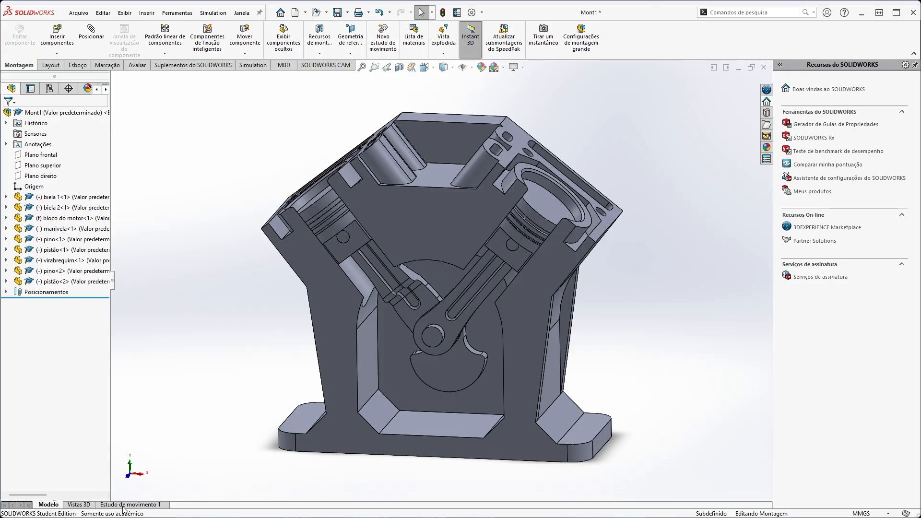
Create a new motion study and delete the extra study so that Estudo de movimento 1 is open.
{"action": "left_click", "coordinate": [383, 38]}
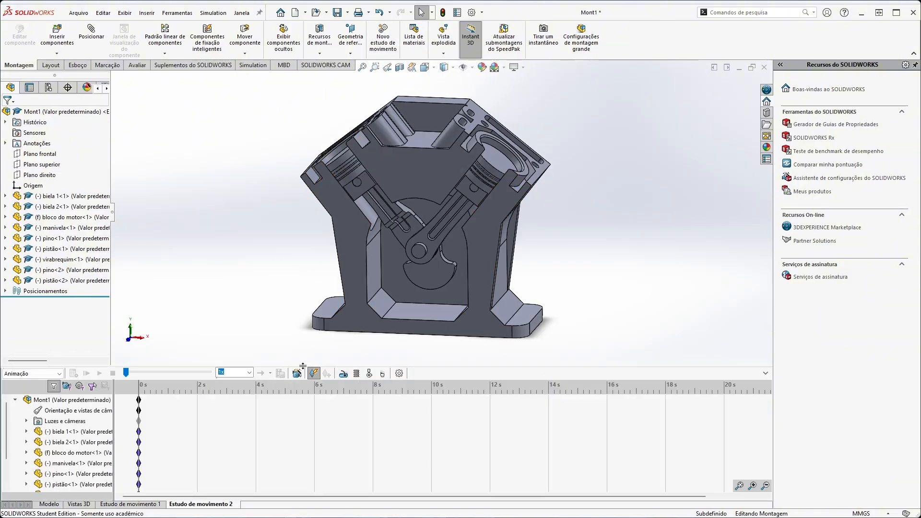
{"action": "right_click", "coordinate": [201, 505]}
{"action": "left_click", "coordinate": [207, 464]}
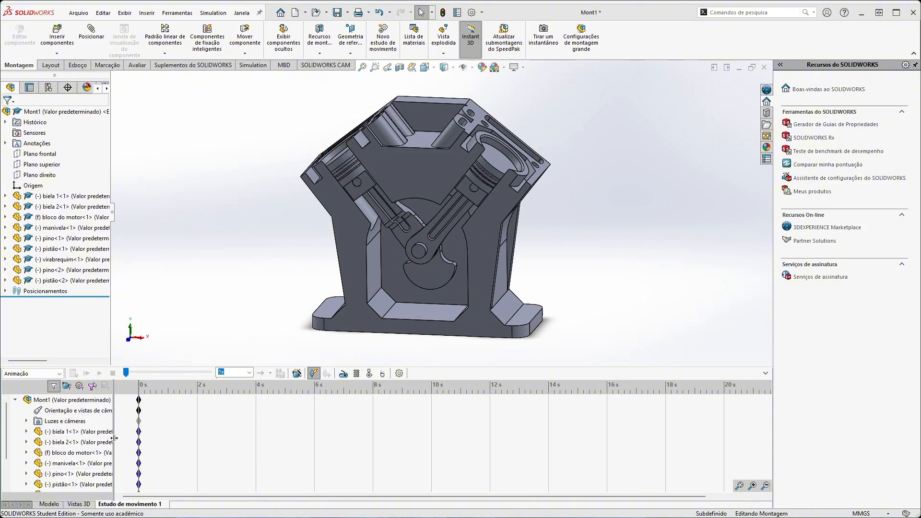
Widen the motion study's tree for longer component names and look through its entries down to Posicionamentos.
{"action": "left_click_drag", "start_coordinate": [114, 437], "coordinate": [143, 438]}
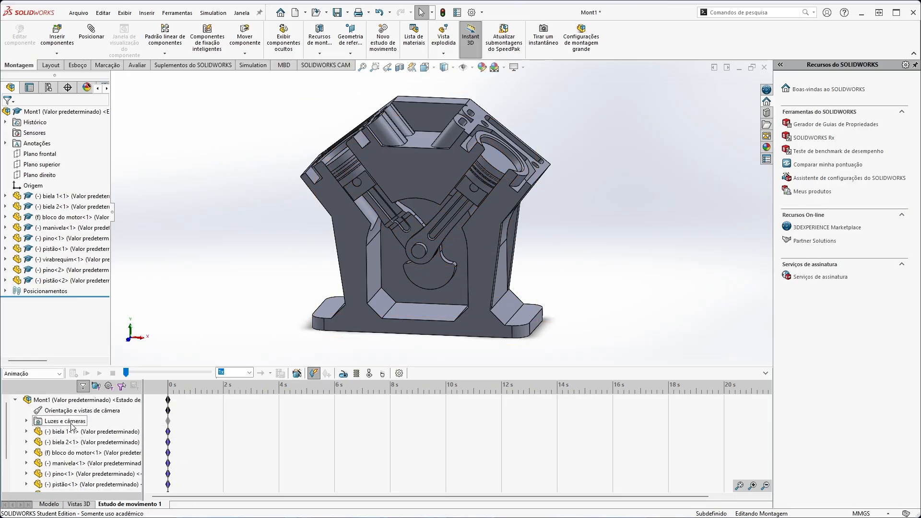
{"action": "scroll", "coordinate": [85, 434], "scroll_direction": "down", "scroll_amount": 2}
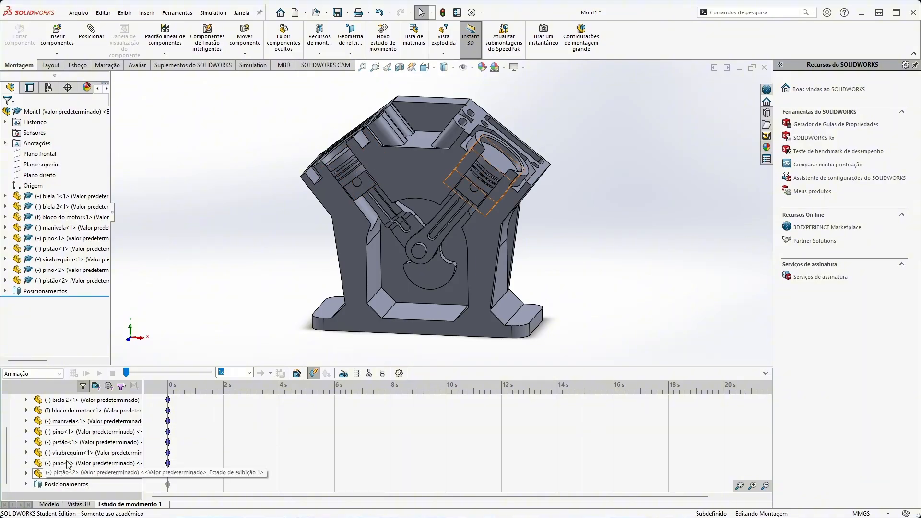
{"action": "scroll", "coordinate": [69, 433], "scroll_direction": "up", "scroll_amount": 2}
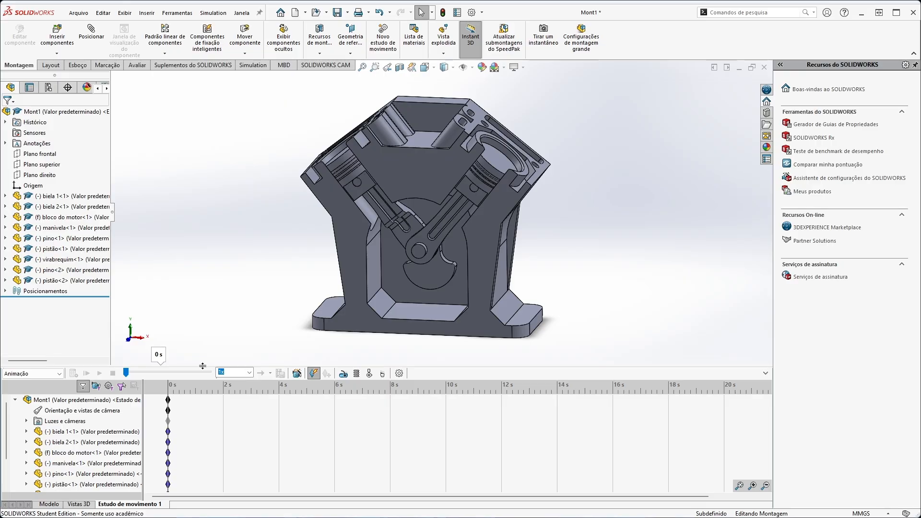
Review the playback speed and the available study types, keeping the study set to Animação.
{"action": "left_click", "coordinate": [250, 374]}
{"action": "left_click", "coordinate": [250, 373]}
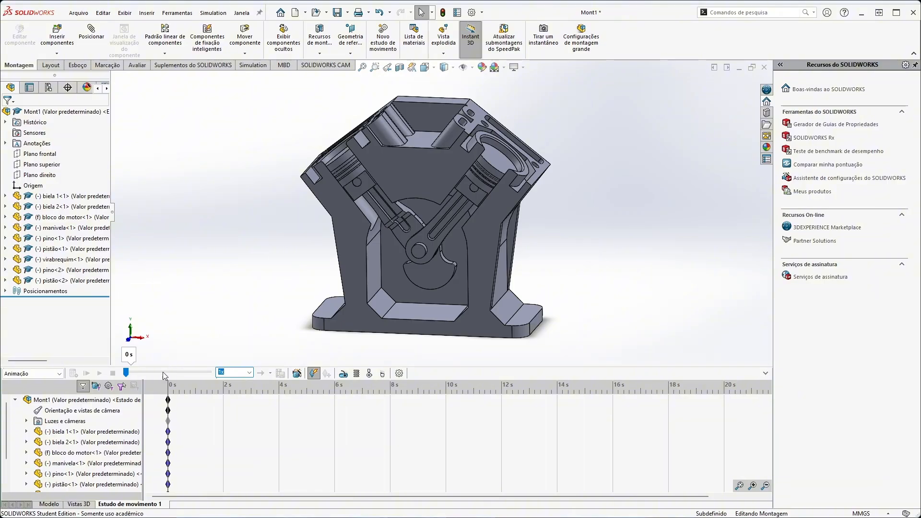
{"action": "left_click", "coordinate": [56, 374]}
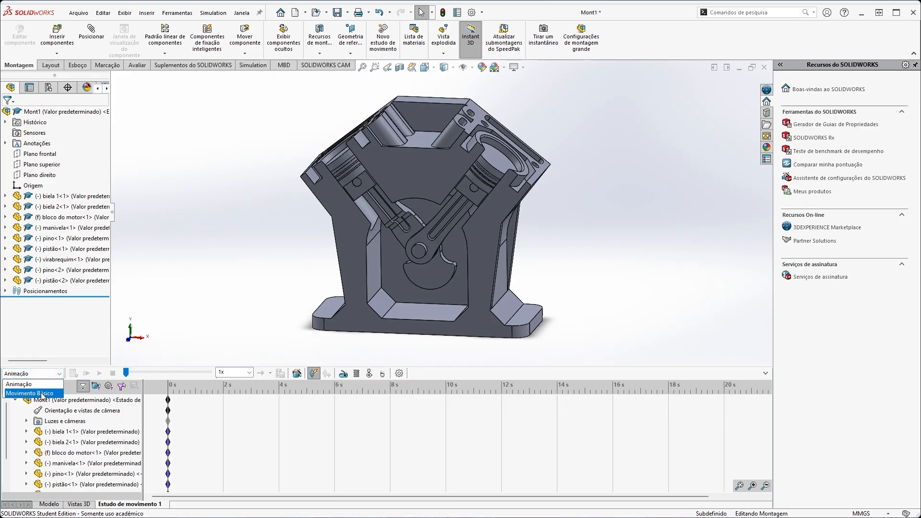
{"action": "left_click", "coordinate": [29, 385]}
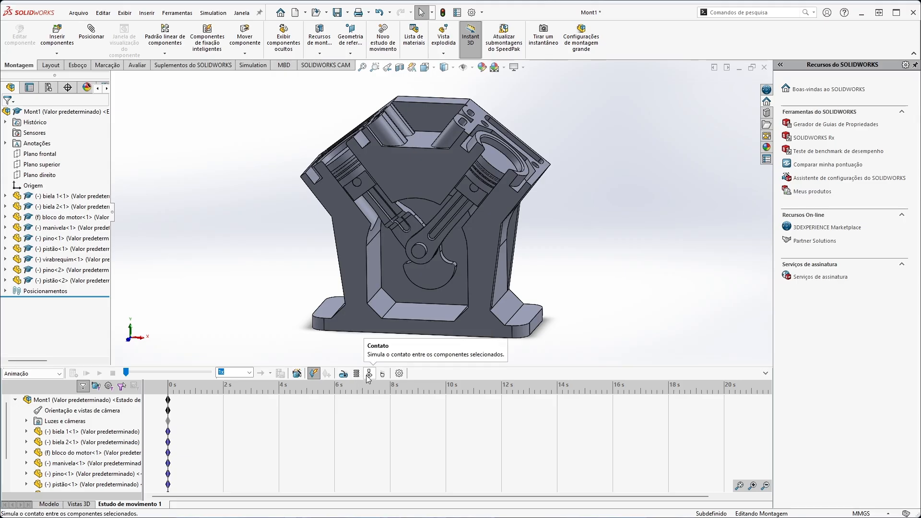
{"action": "left_click", "coordinate": [60, 374]}
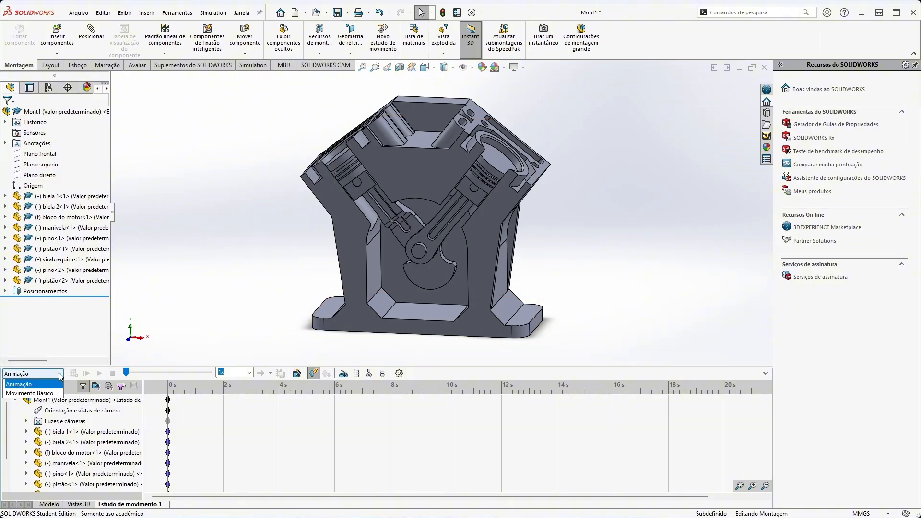
{"action": "left_click", "coordinate": [52, 374]}
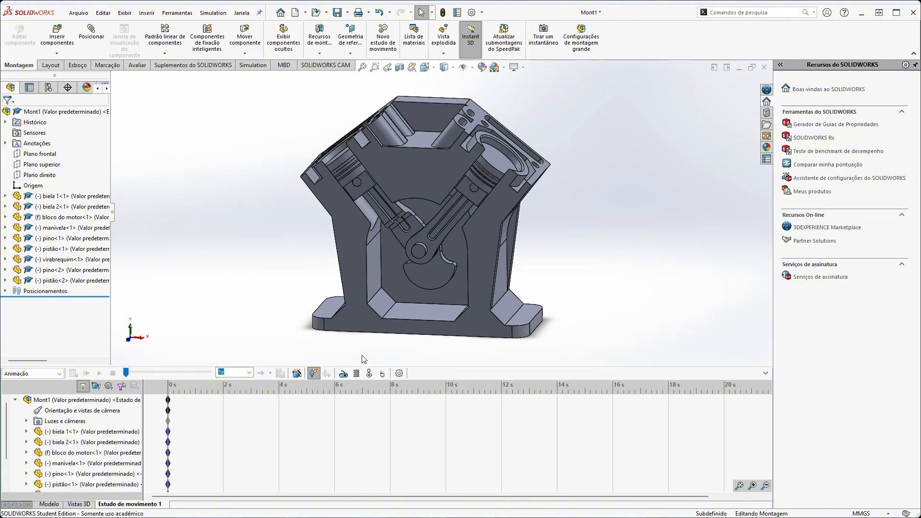
Start a rotary motor and locate it on the block's round bore face around the crankshaft, on the crank handle side.
{"action": "left_click", "coordinate": [342, 375]}
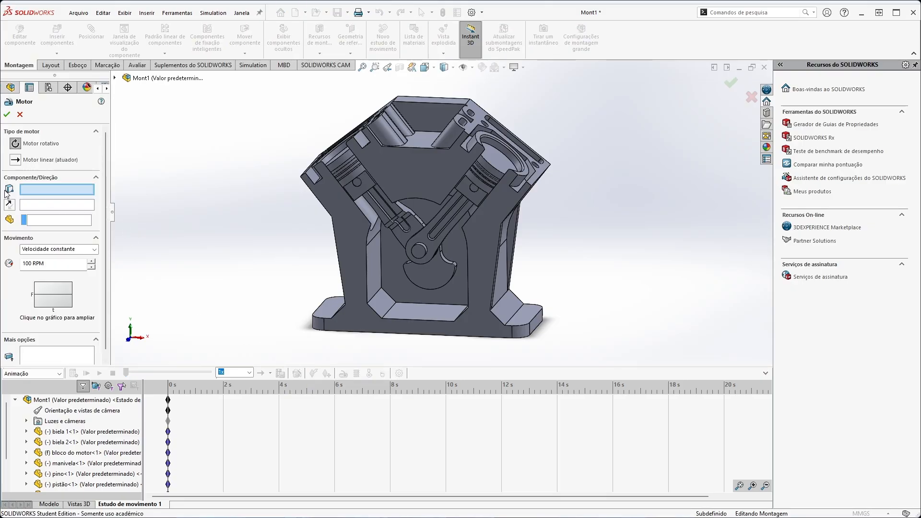
{"action": "middle_click_drag", "start_coordinate": [602, 208], "coordinate": [511, 268]}
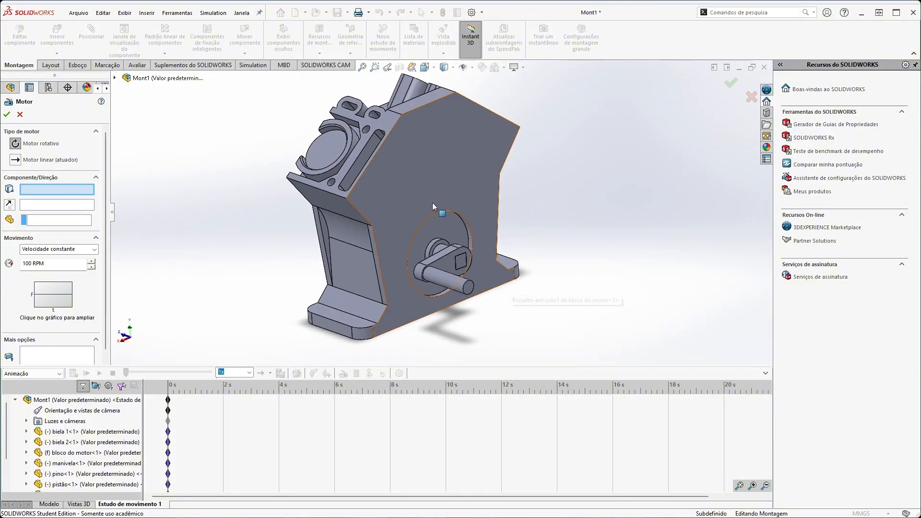
{"action": "scroll", "coordinate": [440, 247], "scroll_direction": "down", "scroll_amount": 8}
{"action": "middle_click_drag", "start_coordinate": [479, 221], "coordinate": [479, 201]}
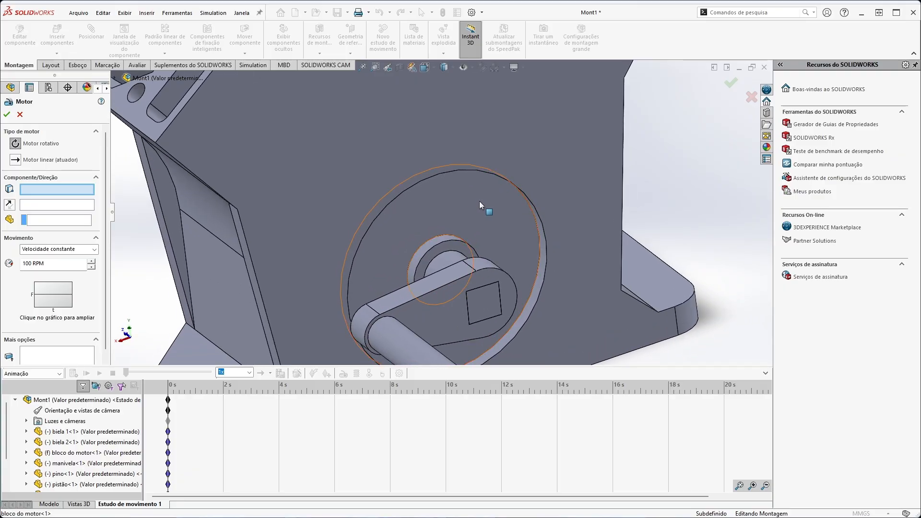
{"action": "left_click", "coordinate": [423, 252]}
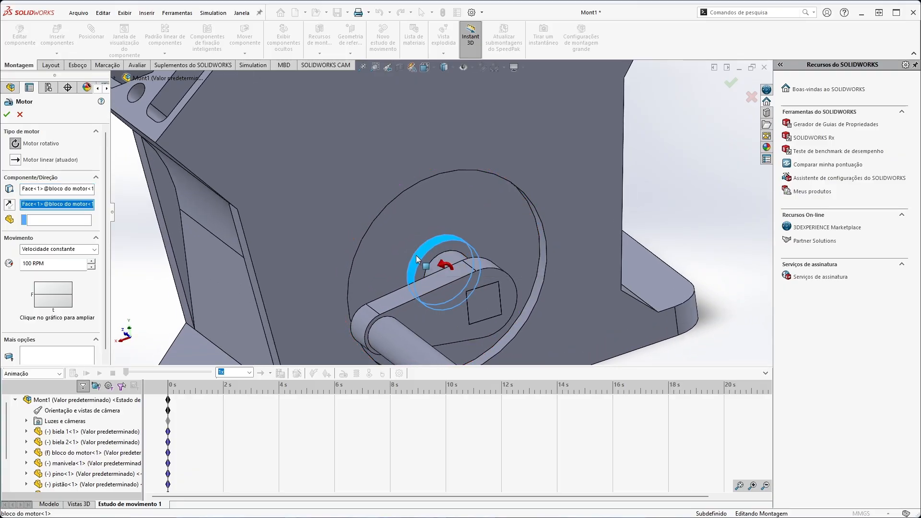
{"action": "middle_click_drag", "start_coordinate": [422, 252], "coordinate": [507, 309]}
Choose the crankshaft virabrequim<1> as the component the motor moves relative to.
{"action": "left_click", "coordinate": [38, 227]}
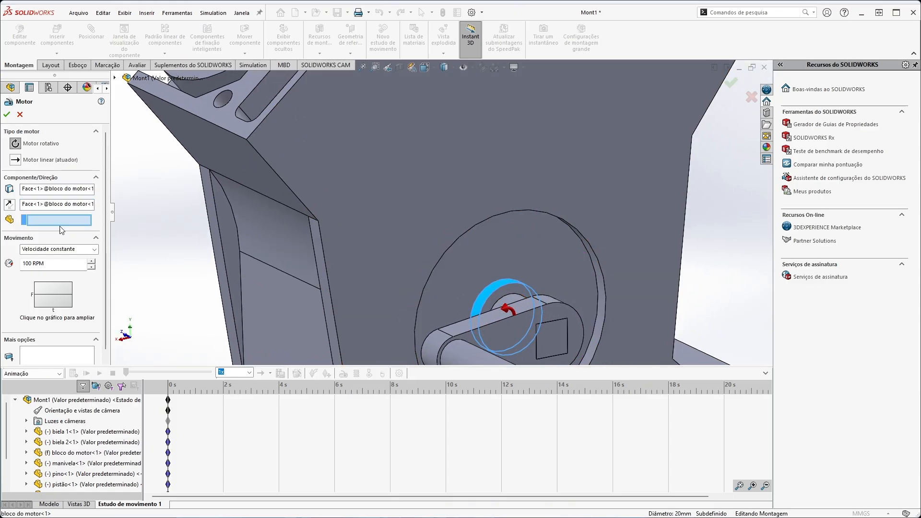
{"action": "scroll", "coordinate": [590, 290], "scroll_direction": "down", "scroll_amount": 2}
{"action": "scroll", "coordinate": [547, 329], "scroll_direction": "up", "scroll_amount": 4}
{"action": "scroll", "coordinate": [518, 312], "scroll_direction": "down", "scroll_amount": 3}
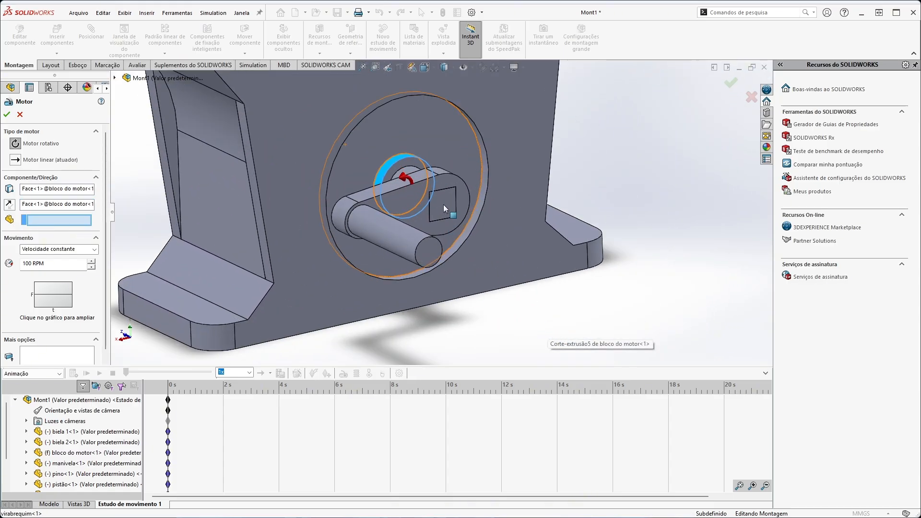
{"action": "left_click", "coordinate": [444, 215]}
{"action": "middle_click_drag", "start_coordinate": [444, 215], "coordinate": [268, 207]}
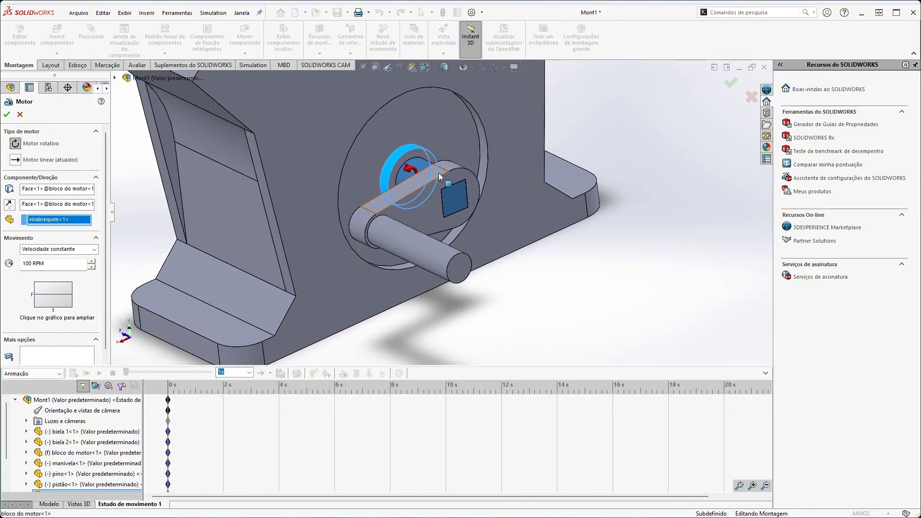
Give the rotary motor a constant speed of 60 RPM and create it.
{"action": "left_click", "coordinate": [35, 253]}
{"action": "left_click", "coordinate": [40, 255]}
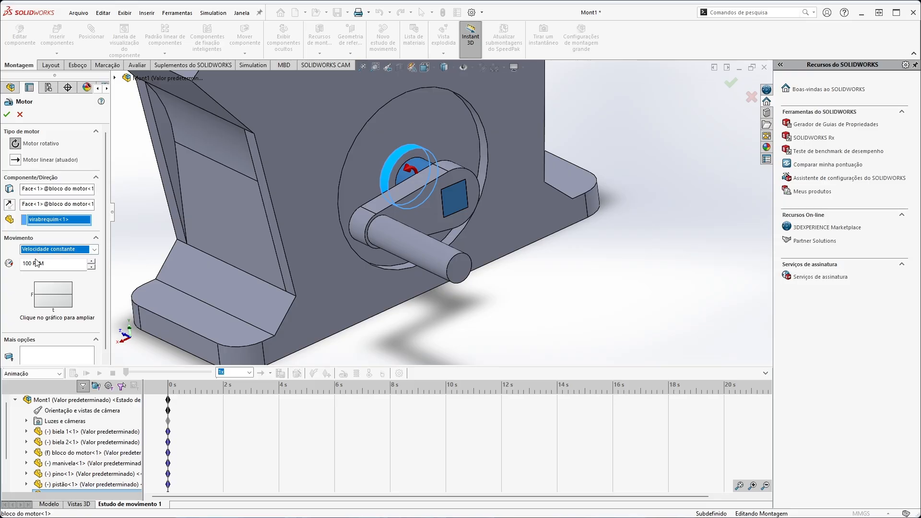
{"action": "left_click", "coordinate": [30, 263]}
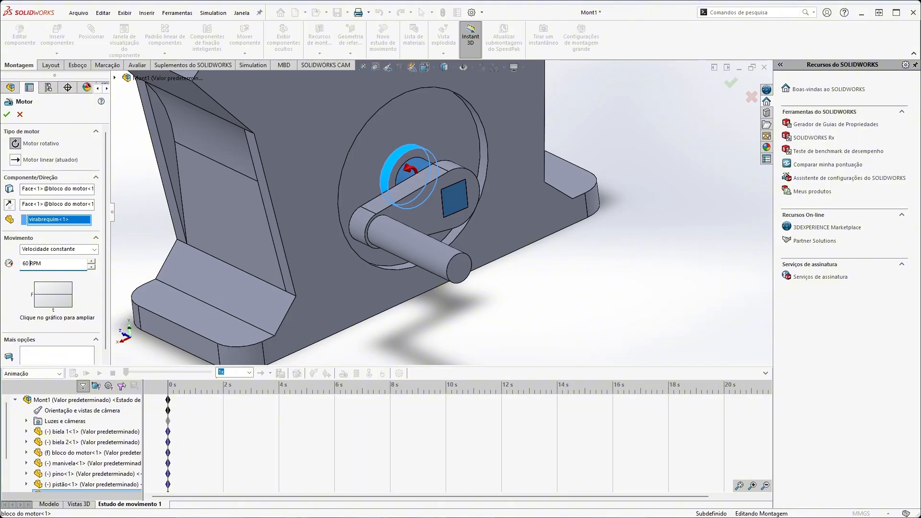
{"action": "left_click", "coordinate": [7, 114]}
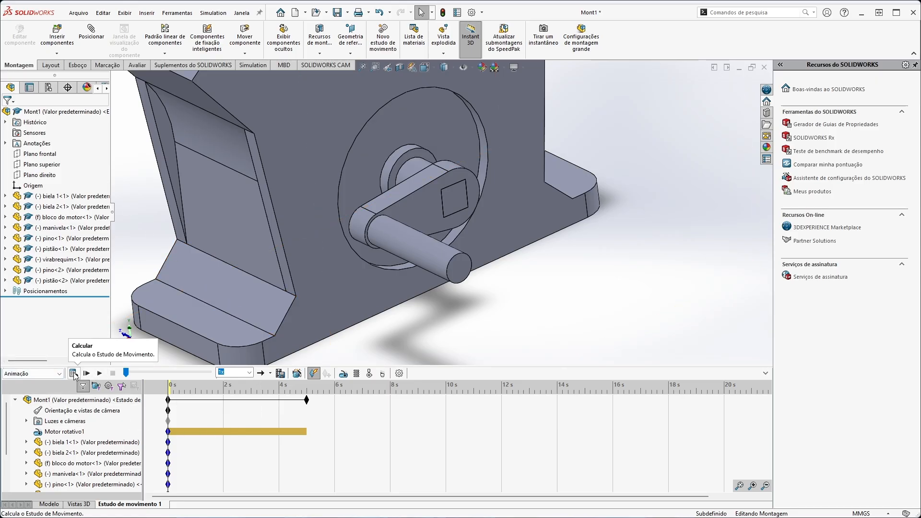
Calculate the motion study and return the time bar to 0 s.
{"action": "left_click", "coordinate": [73, 373]}
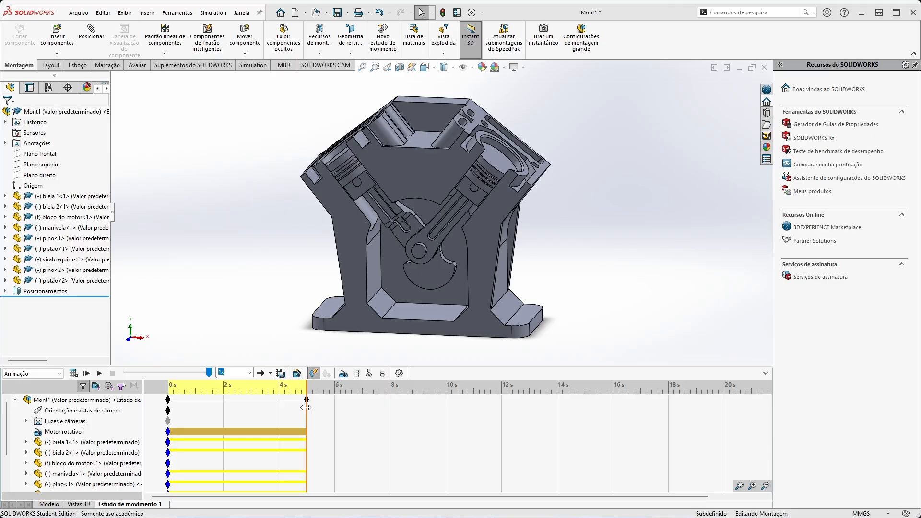
{"action": "left_click_drag", "start_coordinate": [306, 408], "coordinate": [161, 407]}
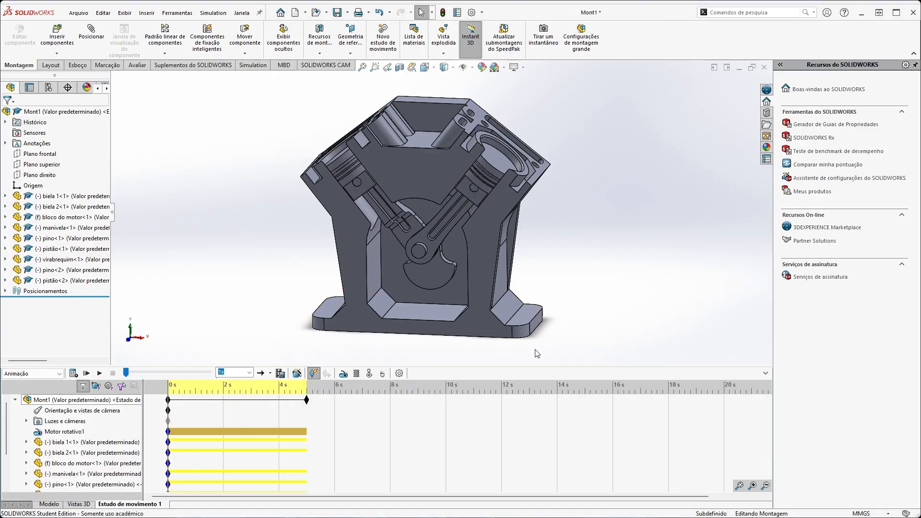
{"action": "middle_click_drag", "start_coordinate": [652, 230], "coordinate": [662, 214]}
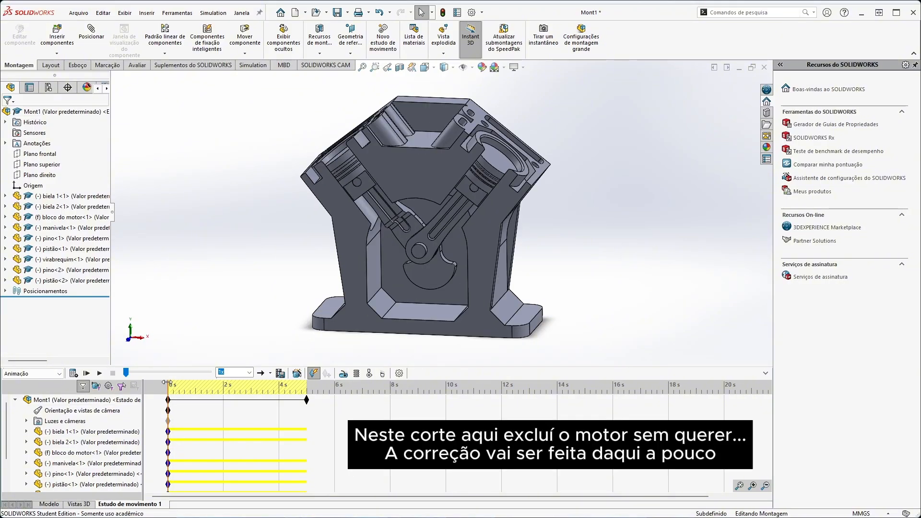
Enable view key creation for Orientação e vistas de câmera with the time bar at 0 s.
{"action": "mouse_move", "coordinate": [167, 390]}
{"action": "left_mouse_down"}
{"action": "mouse_move", "coordinate": [321, 390]}
{"action": "mouse_move", "coordinate": [157, 383]}
{"action": "left_mouse_up"}
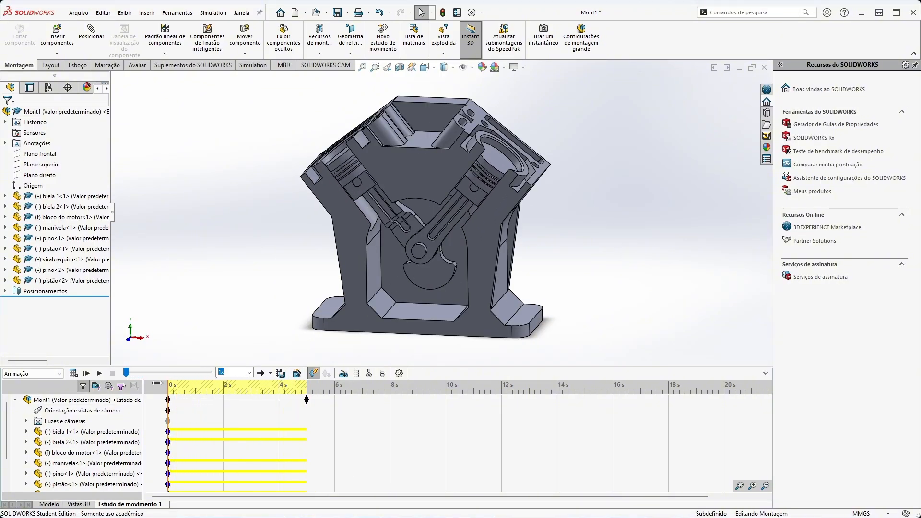
{"action": "right_click", "coordinate": [67, 414]}
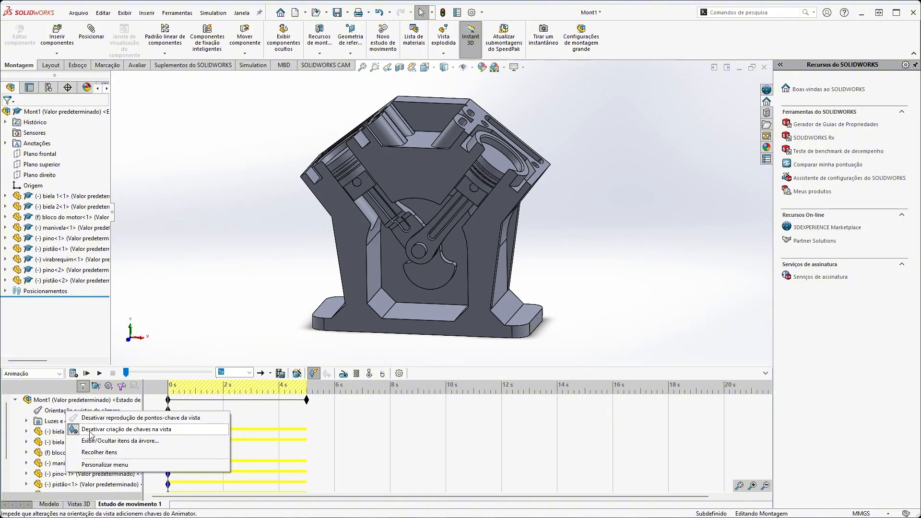
{"action": "left_click", "coordinate": [91, 435]}
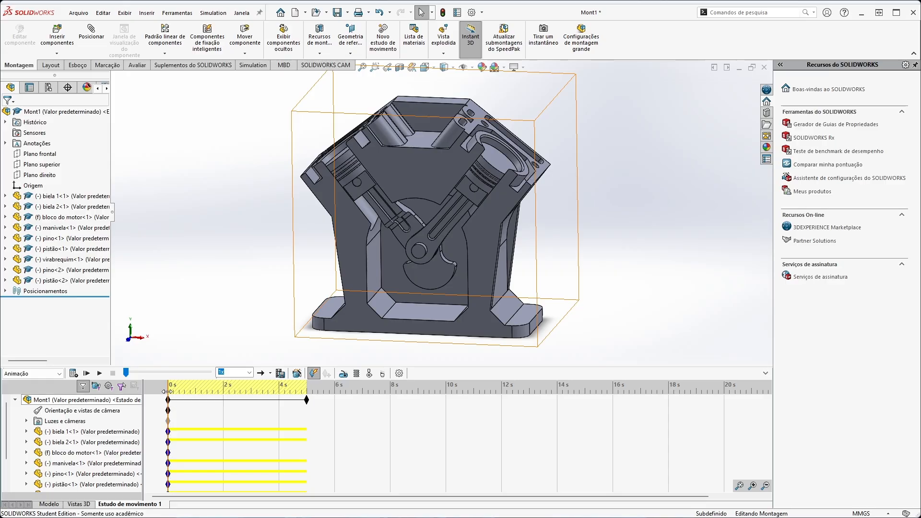
Add a view key at about 1.4 s with a closer, angled view of the engine's right side, and play the animation from 0 s.
{"action": "left_click_drag", "start_coordinate": [168, 392], "coordinate": [206, 392]}
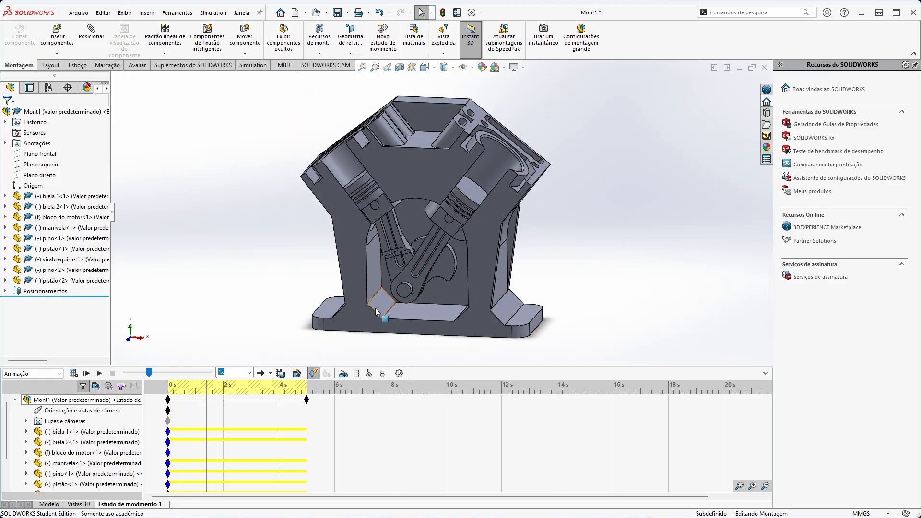
{"action": "middle_click_drag", "start_coordinate": [375, 308], "coordinate": [445, 271]}
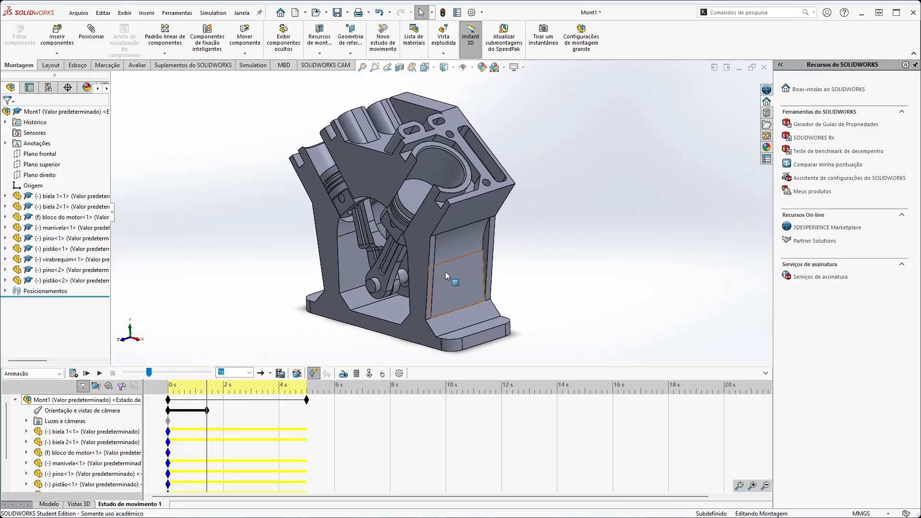
{"action": "scroll", "coordinate": [445, 270], "scroll_direction": "up", "scroll_amount": 1}
{"action": "scroll", "coordinate": [438, 279], "scroll_direction": "down", "scroll_amount": 2}
{"action": "middle_click_drag", "start_coordinate": [428, 149], "coordinate": [434, 170], "text": "ctrl"}
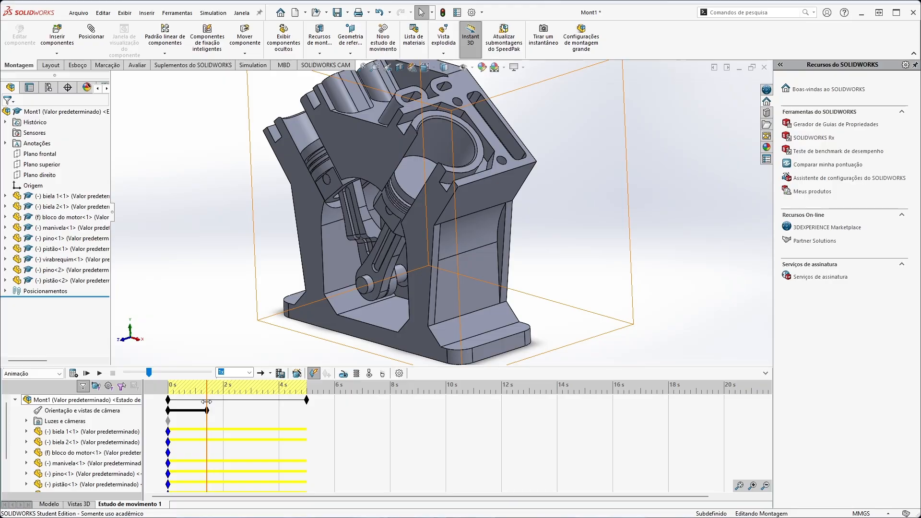
{"action": "left_click_drag", "start_coordinate": [207, 406], "coordinate": [169, 400]}
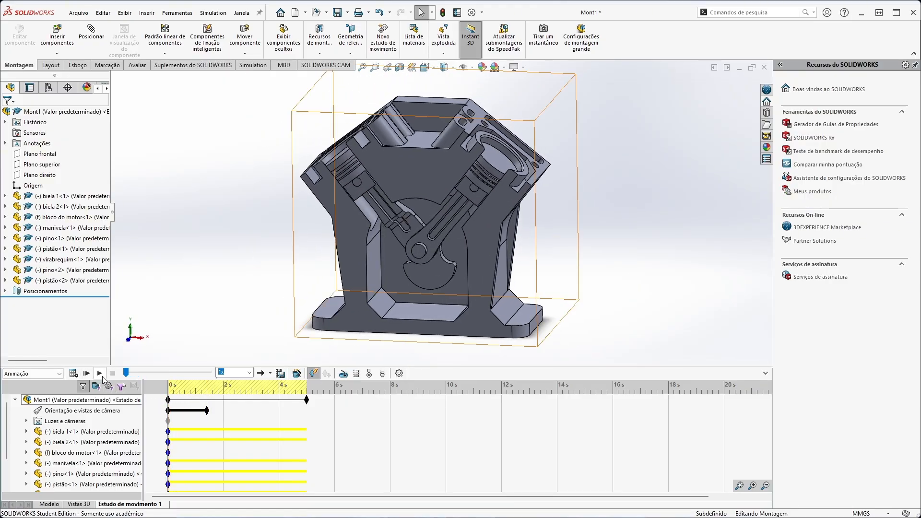
{"action": "left_click", "coordinate": [99, 374]}
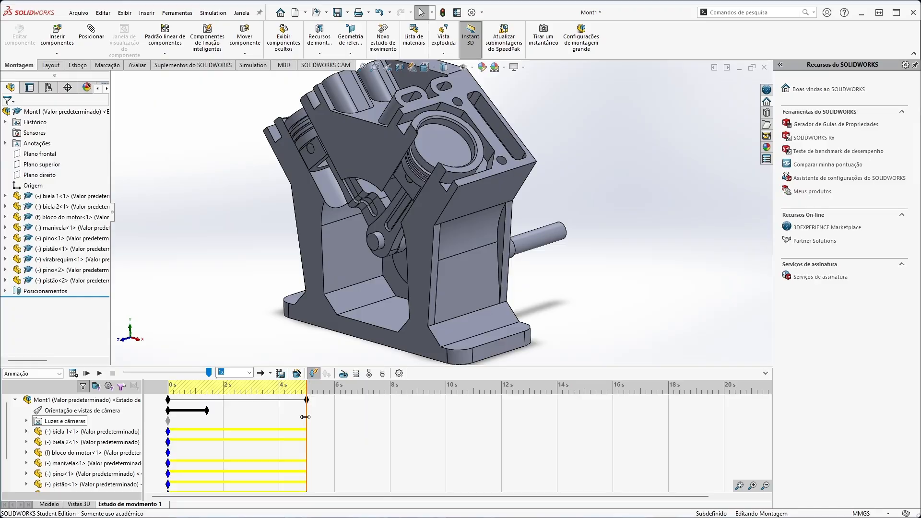
Add a second view key at about 3.4 s with the engine turned to show its left side, and replay the animation from 0 s.
{"action": "left_click_drag", "start_coordinate": [308, 417], "coordinate": [240, 417]}
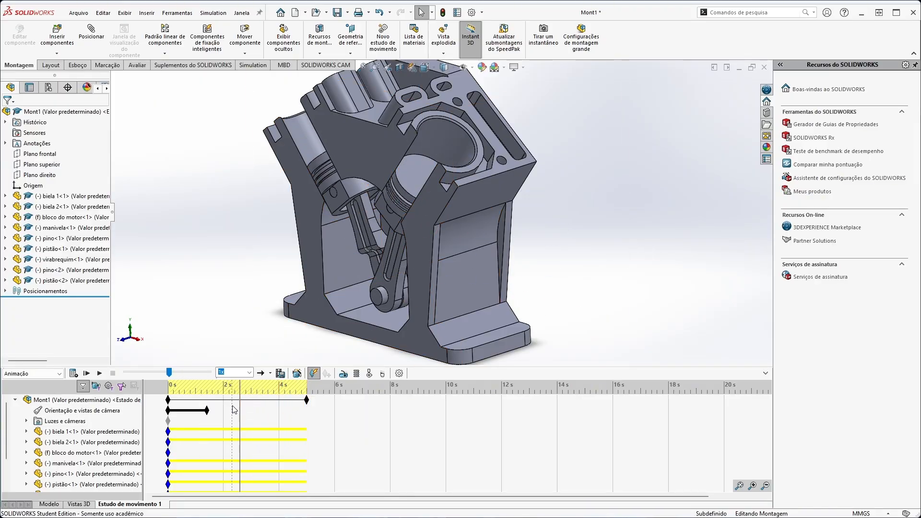
{"action": "left_click_drag", "start_coordinate": [240, 404], "coordinate": [263, 421]}
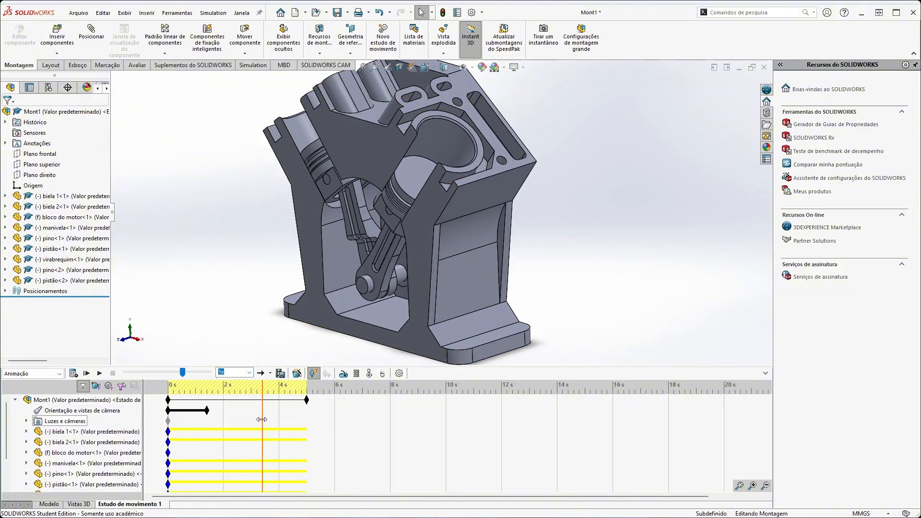
{"action": "middle_click_drag", "start_coordinate": [214, 226], "coordinate": [290, 220]}
{"action": "middle_click_drag", "start_coordinate": [436, 213], "coordinate": [415, 223], "text": "ctrl"}
{"action": "scroll", "coordinate": [411, 235], "scroll_direction": "down", "scroll_amount": 2}
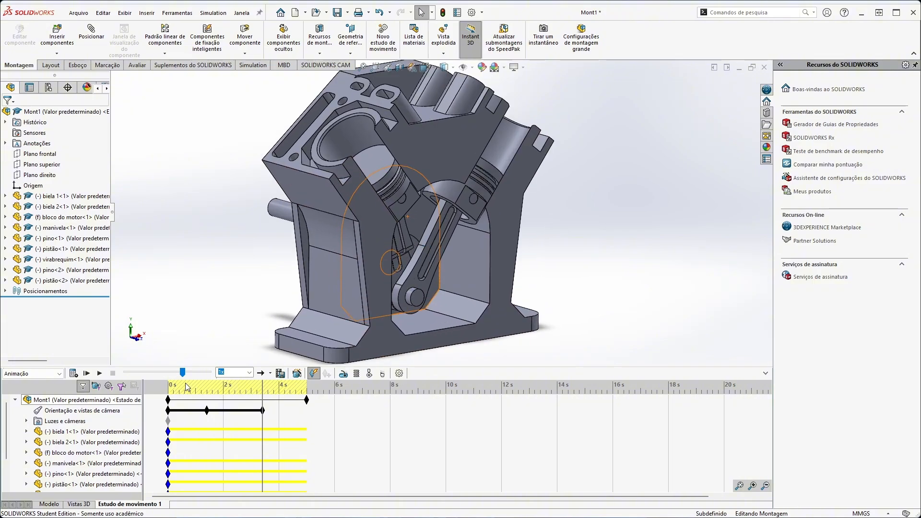
{"action": "left_click_drag", "start_coordinate": [263, 402], "coordinate": [170, 408]}
{"action": "left_click", "coordinate": [99, 373]}
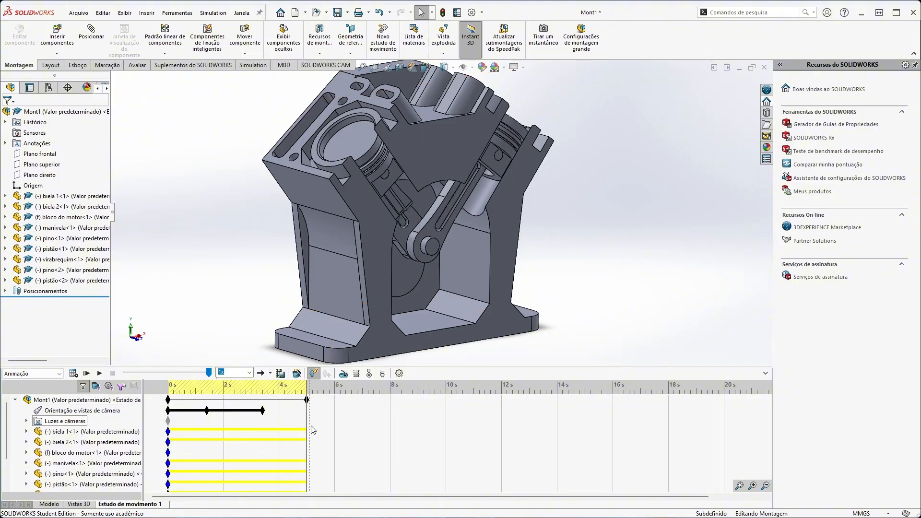
Move the time bar back to the 3.4 s view key and open the Animation Wizard.
{"action": "left_click_drag", "start_coordinate": [305, 422], "coordinate": [263, 422]}
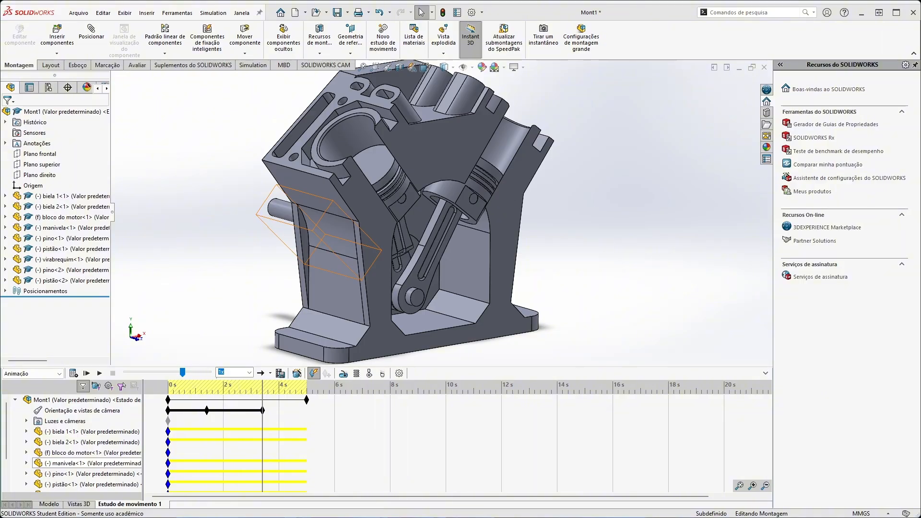
{"action": "left_click", "coordinate": [298, 373]}
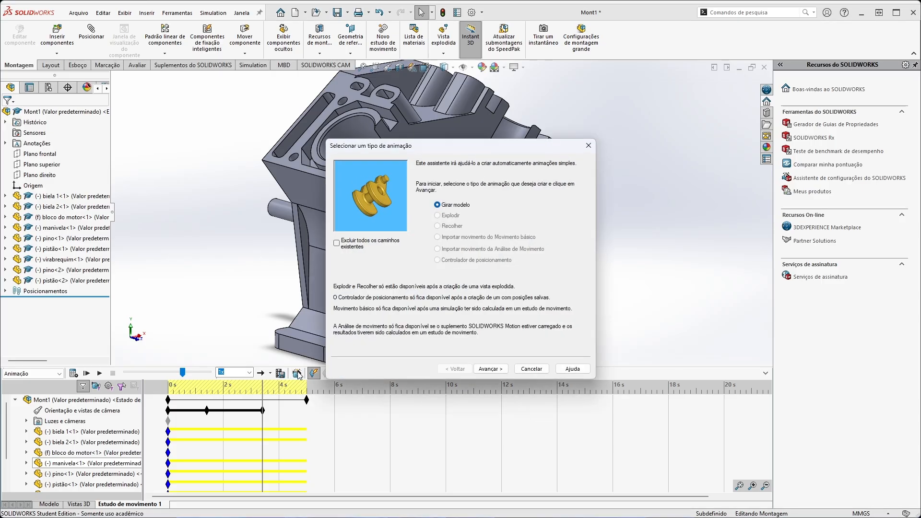
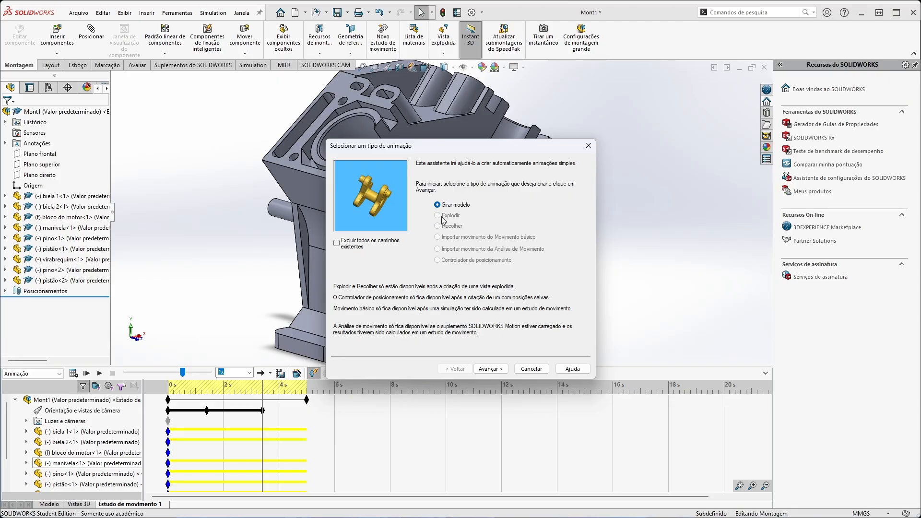
Cancel the Animation Wizard and start a new exploded view of the engine assembly in the model.
{"action": "left_click", "coordinate": [523, 368]}
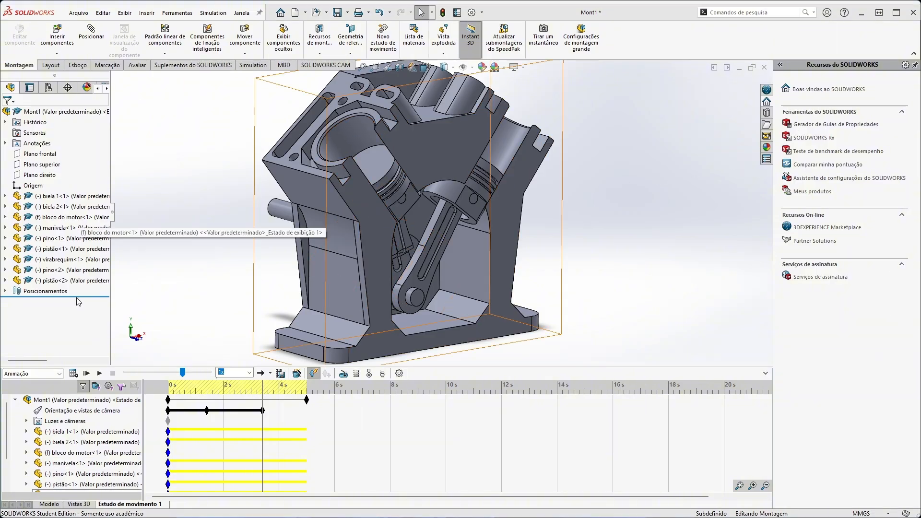
{"action": "left_click", "coordinate": [49, 504]}
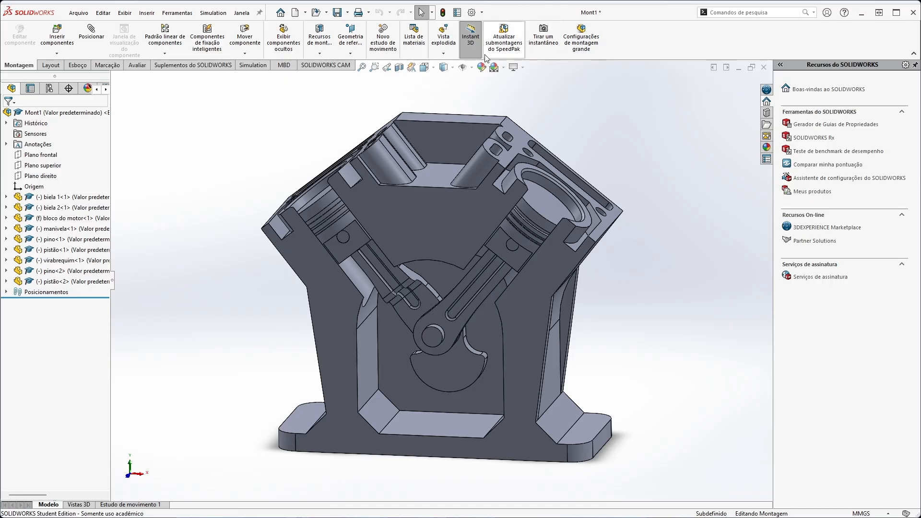
{"action": "left_click", "coordinate": [451, 41]}
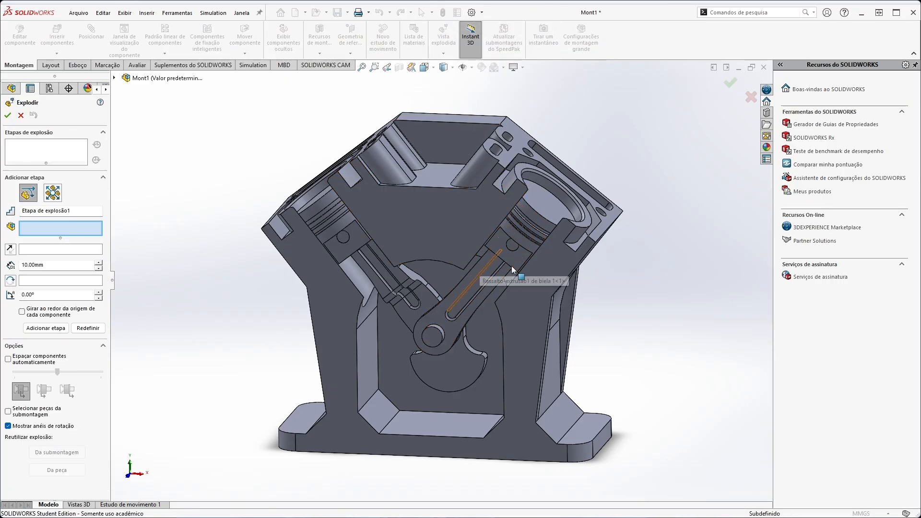
{"action": "scroll", "coordinate": [710, 317], "scroll_direction": "down", "scroll_amount": 3}
{"action": "scroll", "coordinate": [267, 323], "scroll_direction": "up", "scroll_amount": 5}
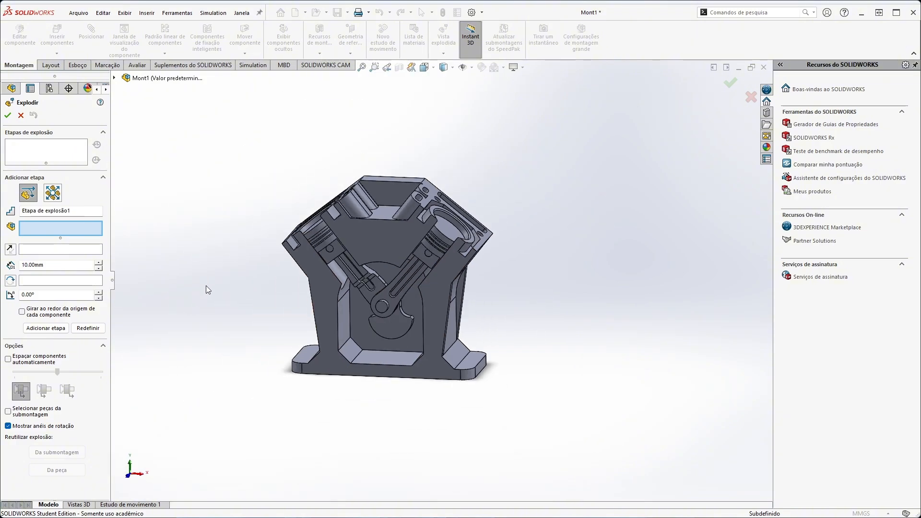
{"action": "scroll", "coordinate": [208, 288], "scroll_direction": "down", "scroll_amount": 2}
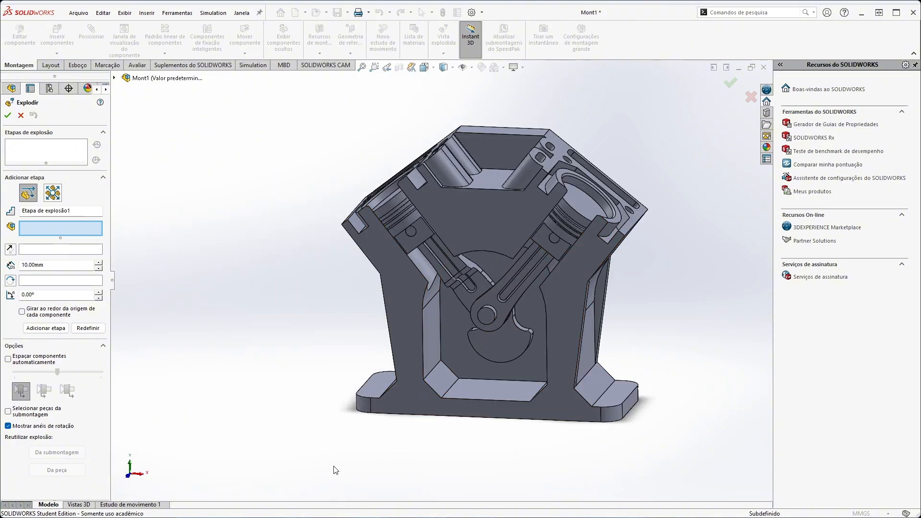
{"action": "middle_click_drag", "start_coordinate": [678, 318], "coordinate": [660, 333]}
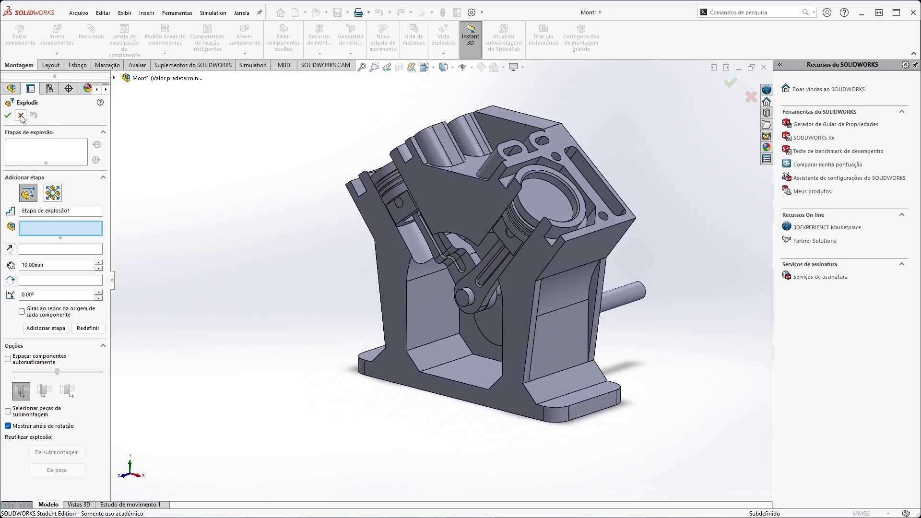
{"action": "left_click_drag", "start_coordinate": [46, 164], "coordinate": [46, 206]}
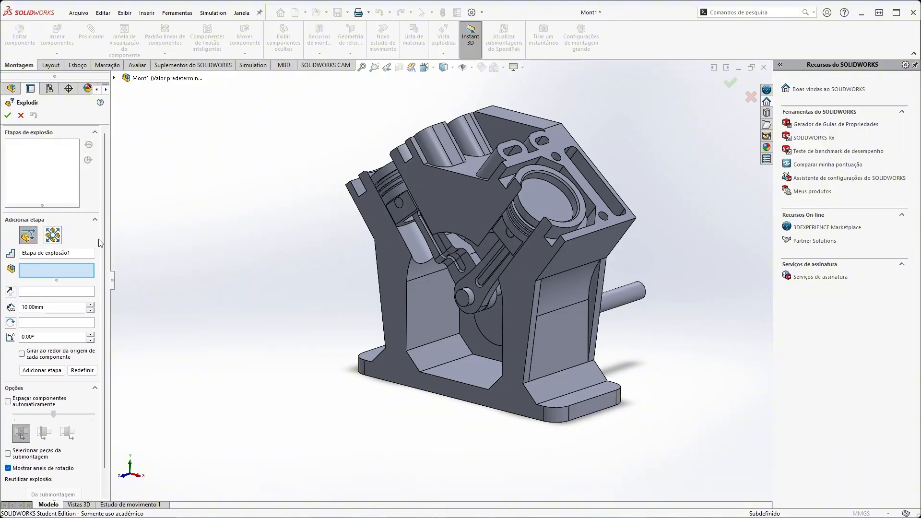
{"action": "left_click_drag", "start_coordinate": [128, 242], "coordinate": [154, 247]}
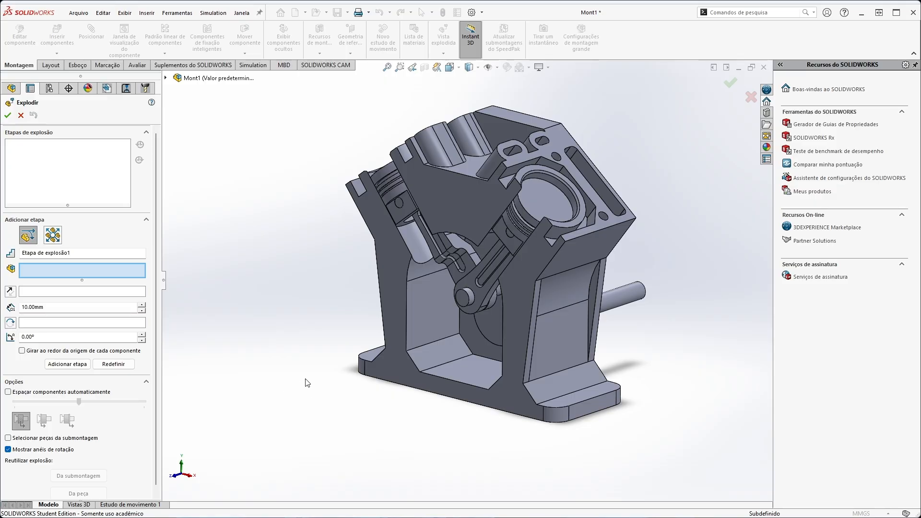
{"action": "left_click", "coordinate": [397, 205]}
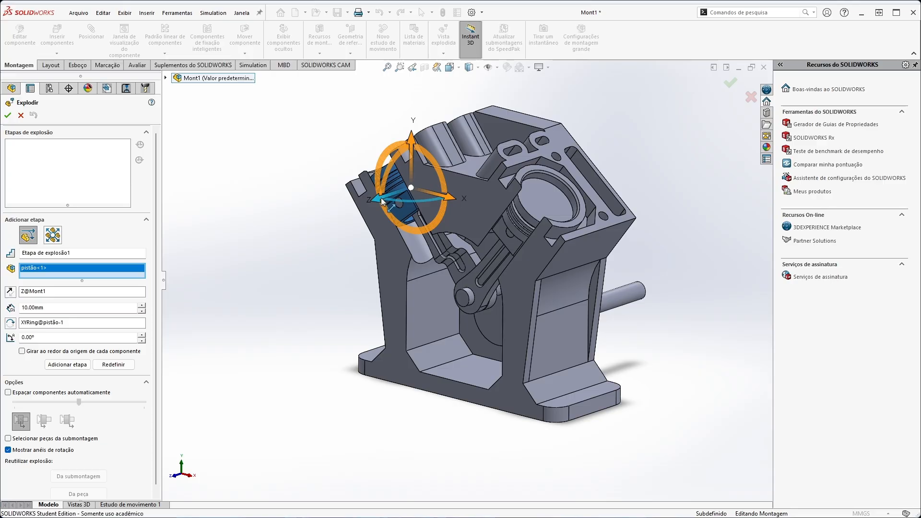
{"action": "left_click_drag", "start_coordinate": [384, 202], "coordinate": [309, 221]}
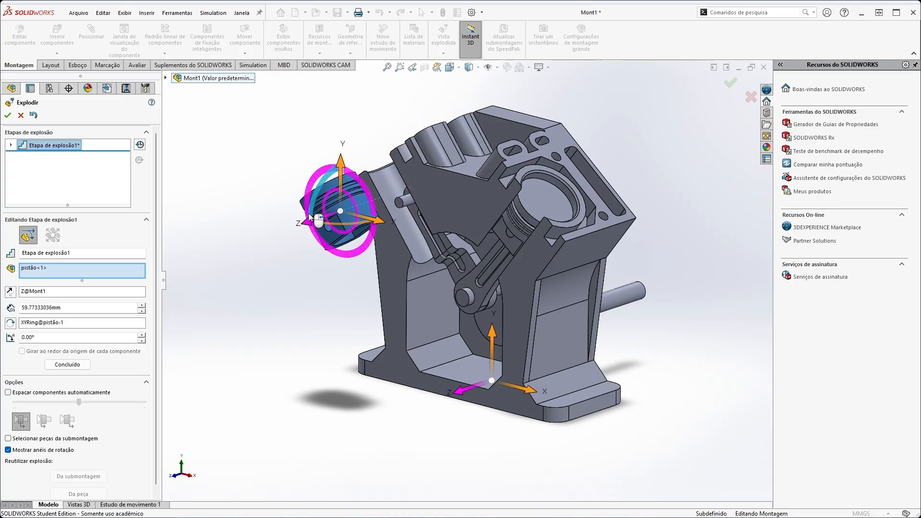
{"action": "key", "text": "ctrl+z"}
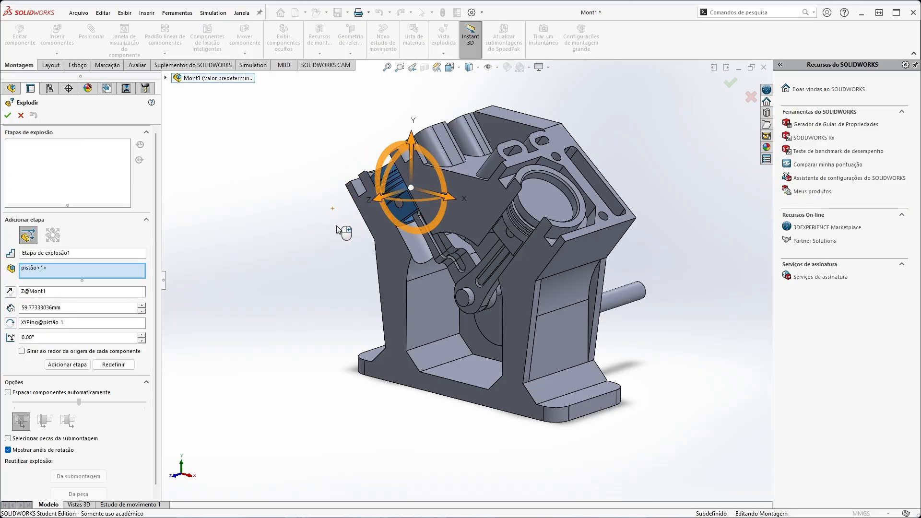
{"action": "left_click", "coordinate": [323, 237]}
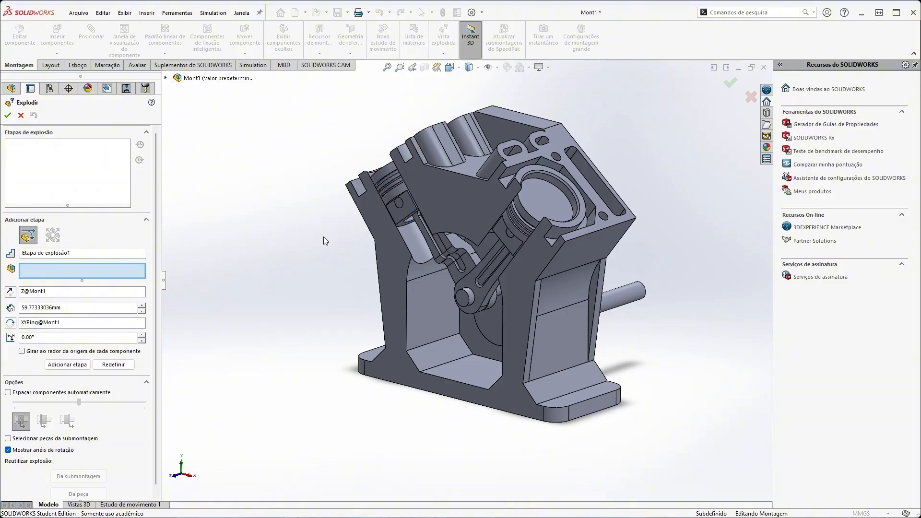
Explode the left piston's pin (pino<1>) 120 mm out of the engine's front along the assembly's Z axis.
{"action": "left_click", "coordinate": [401, 210]}
{"action": "left_click_drag", "start_coordinate": [382, 209], "coordinate": [236, 266]}
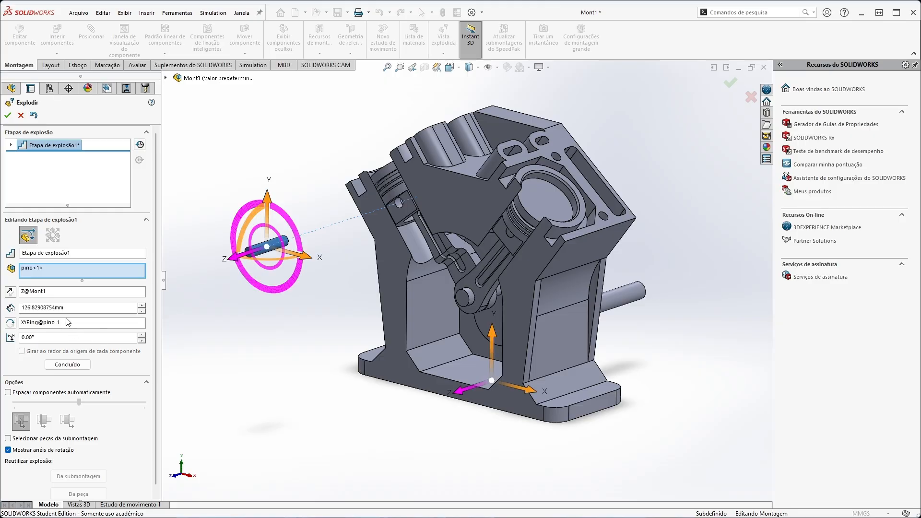
{"action": "double_click", "coordinate": [51, 306]}
{"action": "type", "text": "120"}
{"action": "key", "text": "Return"}
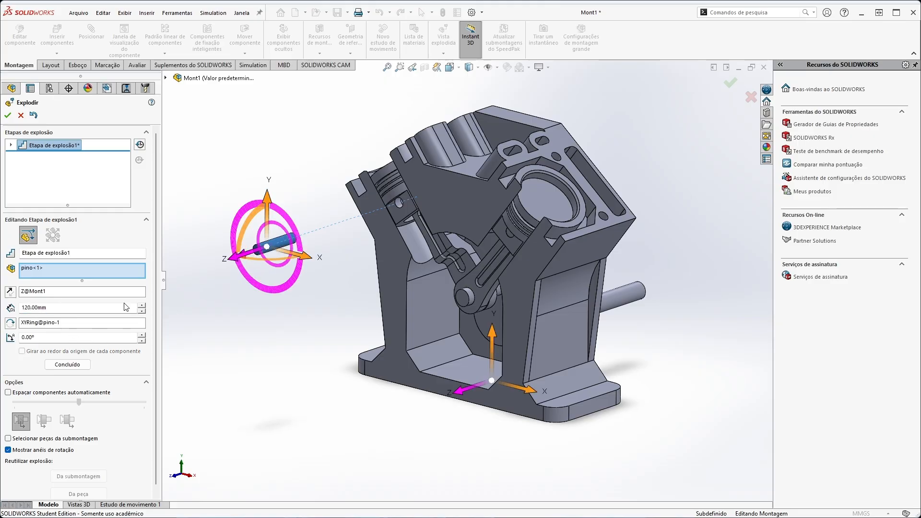
{"action": "left_click", "coordinate": [511, 238]}
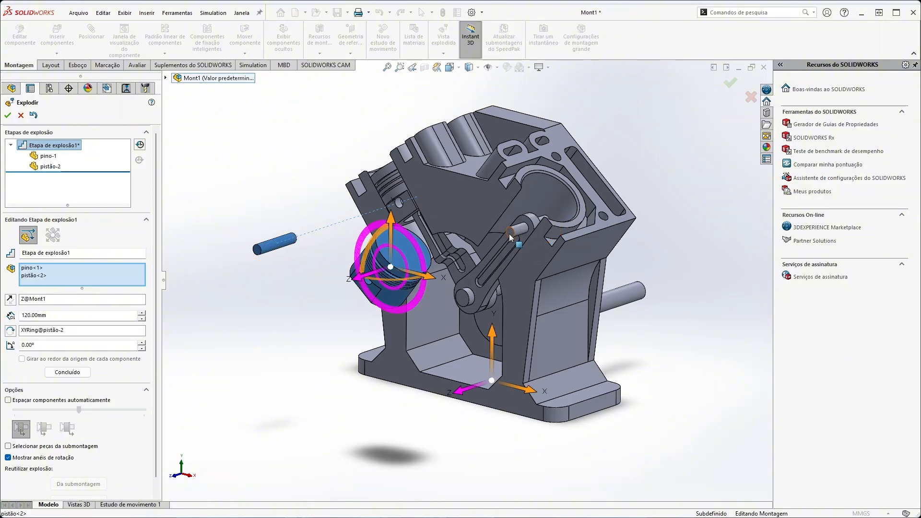
{"action": "left_click", "coordinate": [35, 277]}
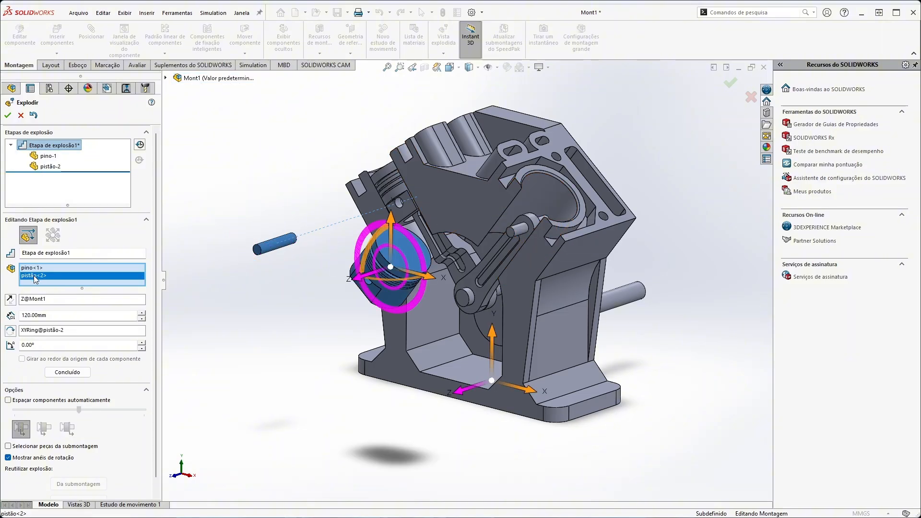
{"action": "left_click", "coordinate": [276, 243]}
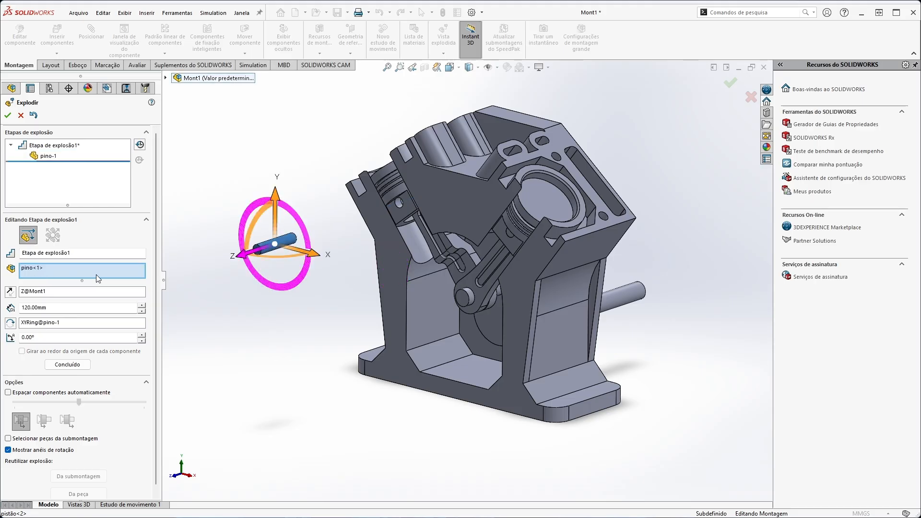
Include the right piston's pin (pino<2>) in the same explode step and complete that step.
{"action": "left_click", "coordinate": [510, 234]}
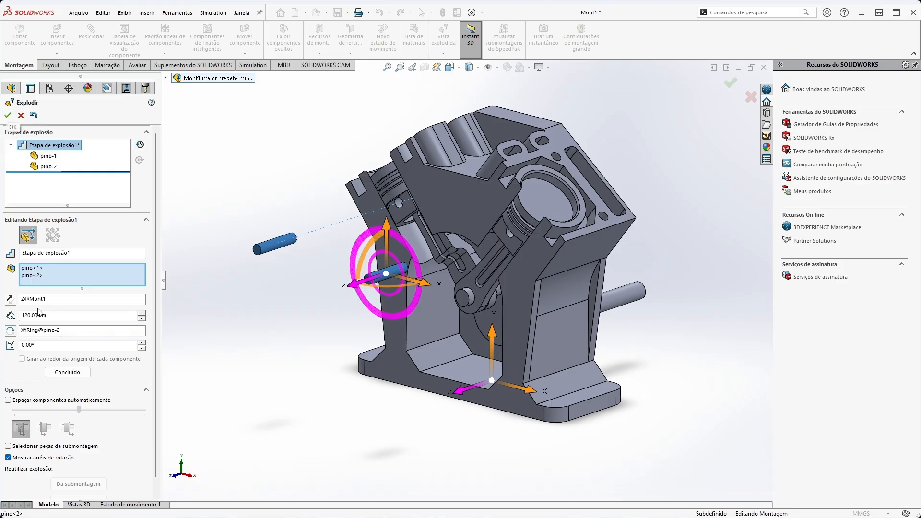
{"action": "left_click", "coordinate": [67, 373]}
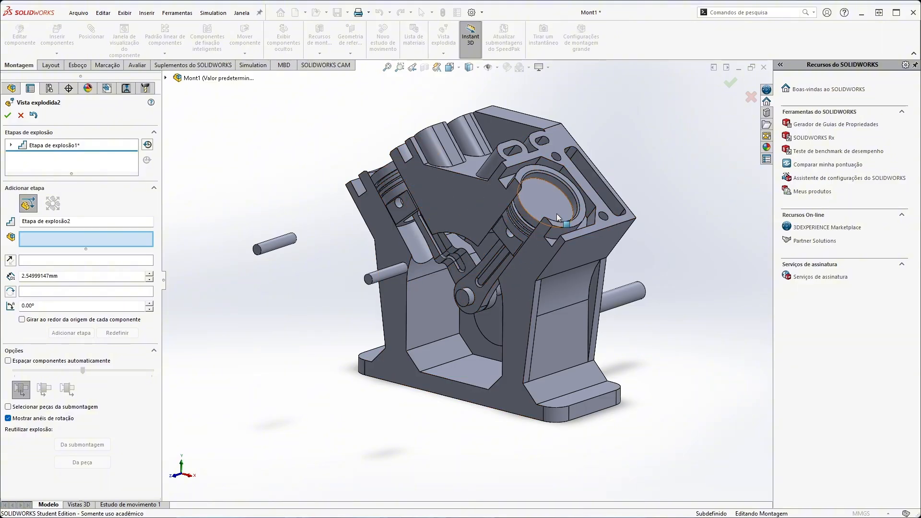
Add an explode step for the right piston (pistão<2>) and pull it out of its bore, using its crown face as the direction reference.
{"action": "left_click", "coordinate": [552, 197]}
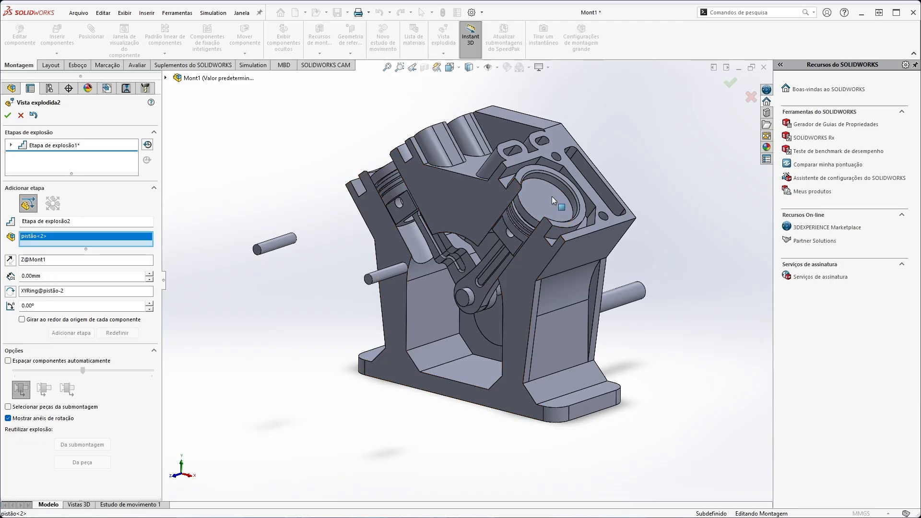
{"action": "left_click", "coordinate": [29, 262]}
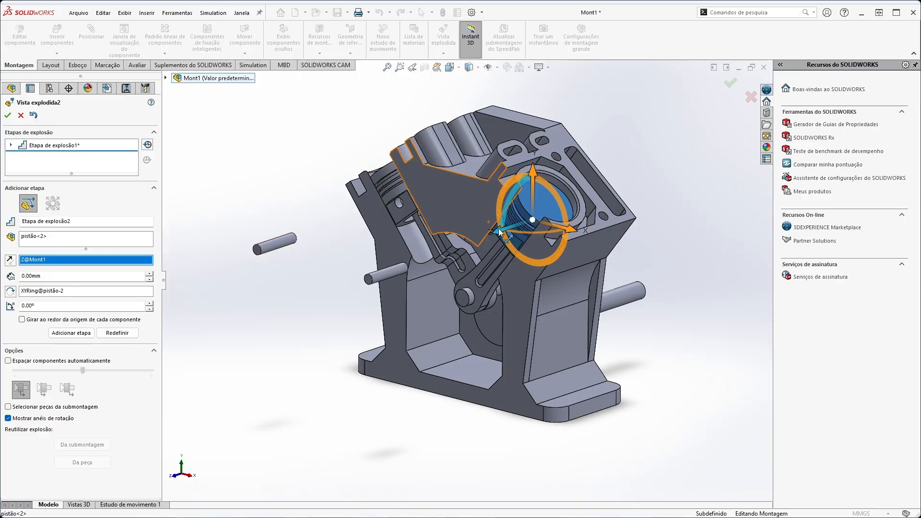
{"action": "left_click_drag", "start_coordinate": [498, 231], "coordinate": [461, 232]}
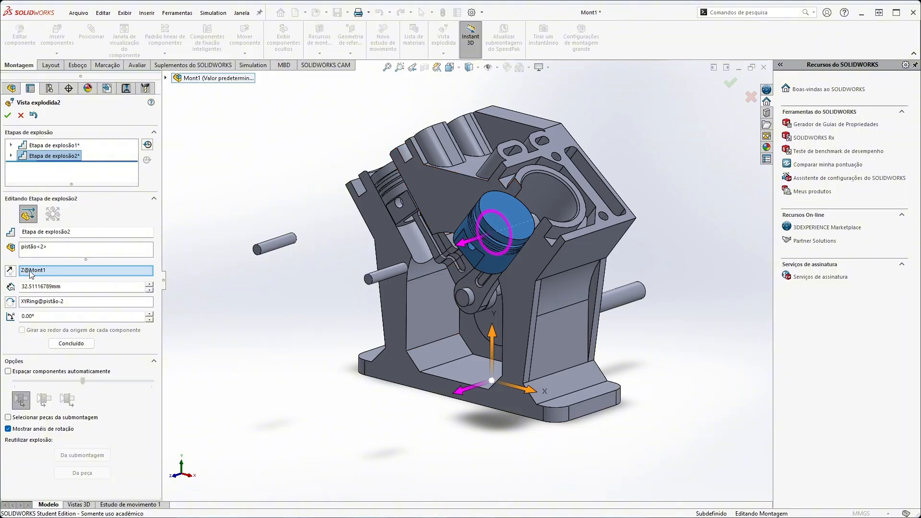
{"action": "left_click", "coordinate": [511, 208]}
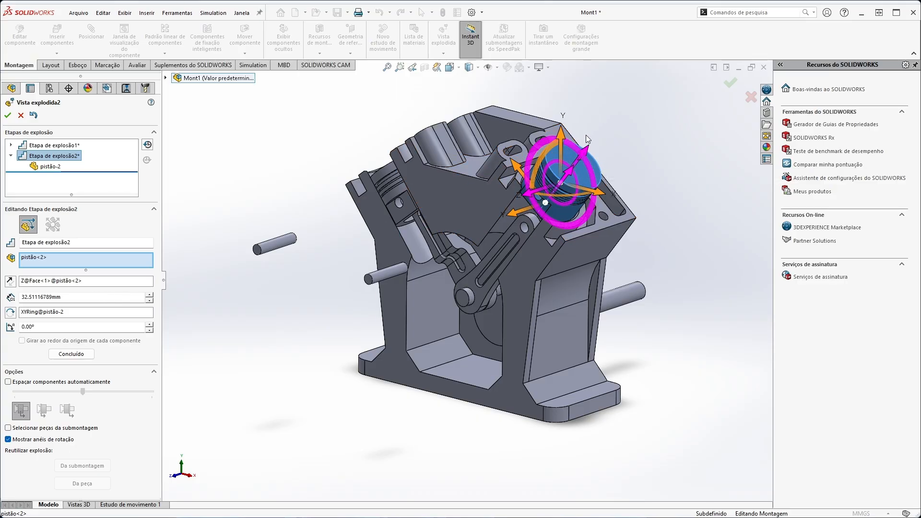
{"action": "left_click_drag", "start_coordinate": [588, 153], "coordinate": [582, 176]}
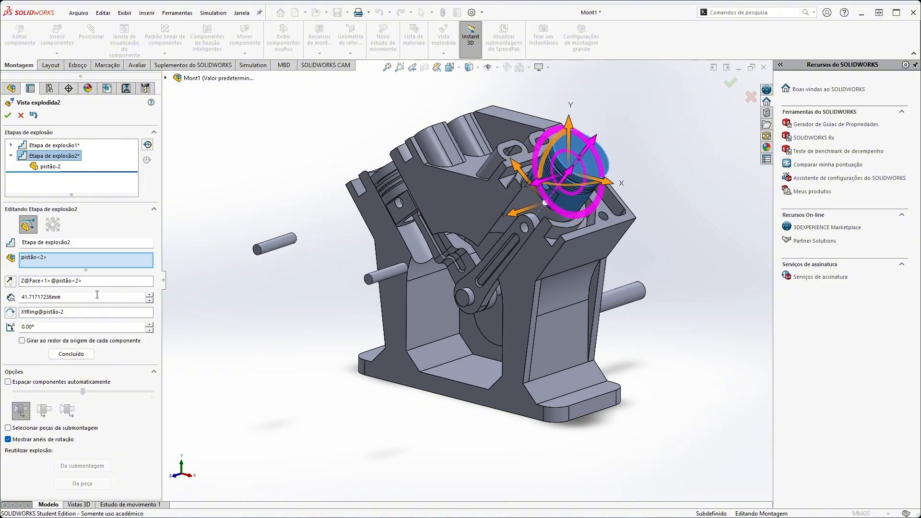
Set the right piston's explode distance to 60 mm, increase it to 90 mm, and complete the step.
{"action": "double_click", "coordinate": [26, 298]}
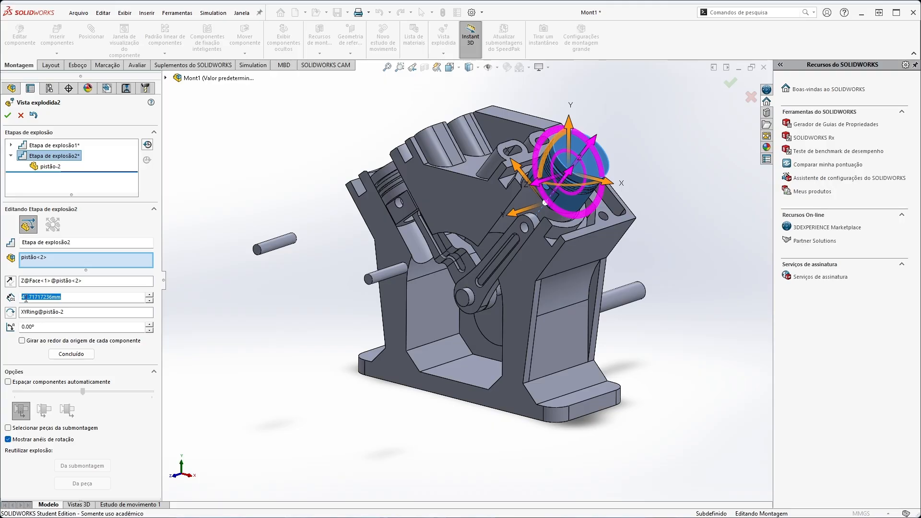
{"action": "type", "text": "60"}
{"action": "key", "text": "Return"}
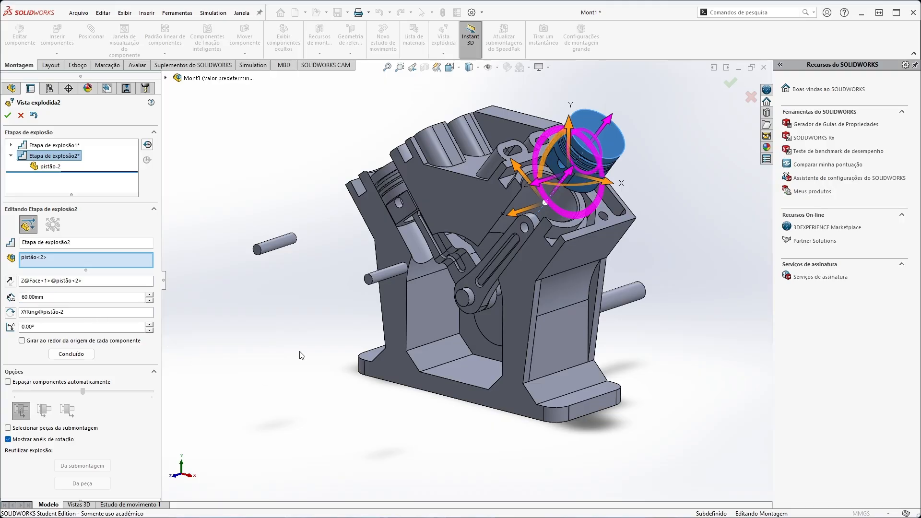
{"action": "middle_click_drag", "start_coordinate": [302, 355], "coordinate": [355, 336]}
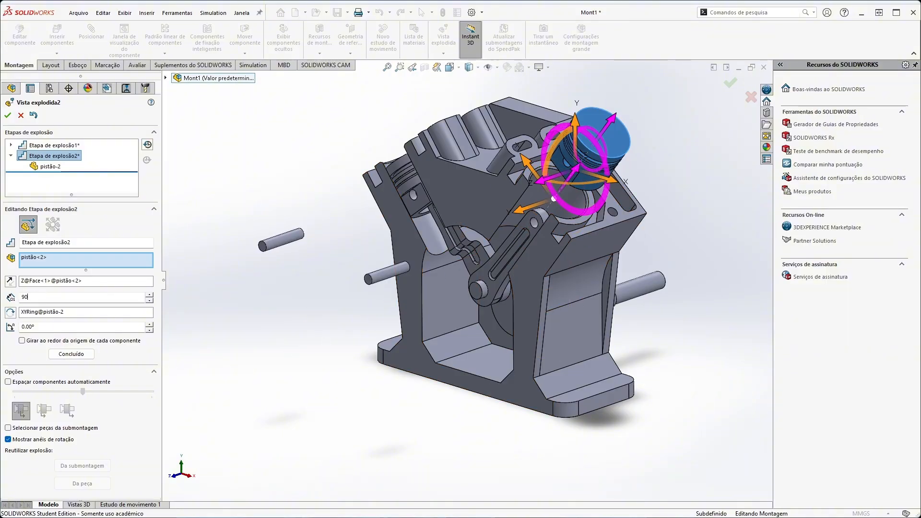
{"action": "key", "text": "Return"}
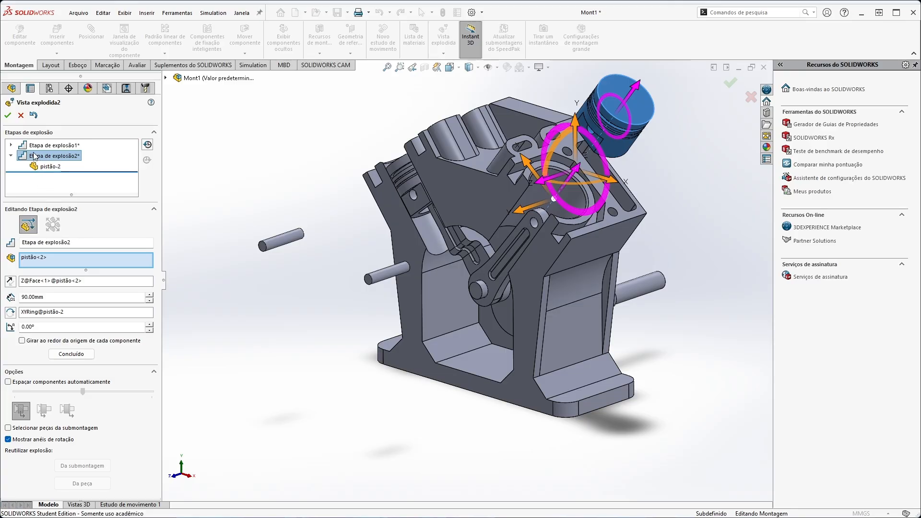
{"action": "left_click", "coordinate": [71, 354]}
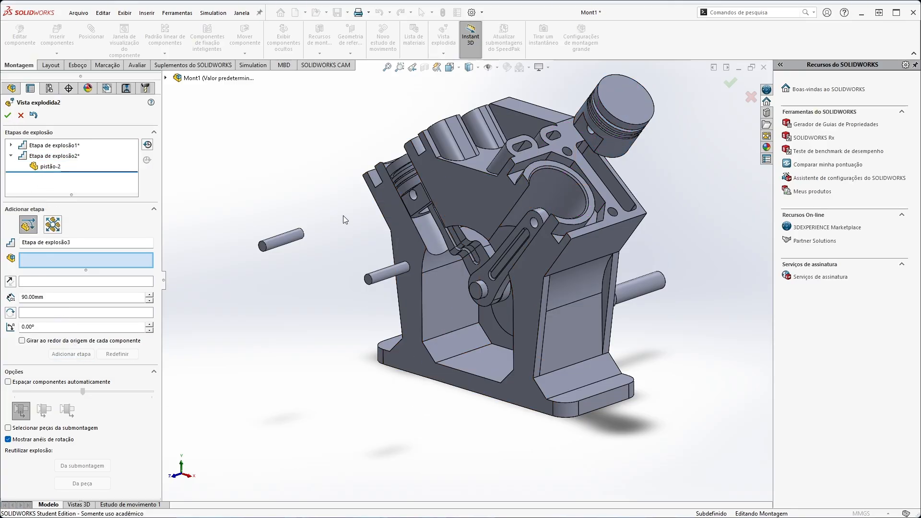
Add an explode step pulling the left piston (pistão<1>) about 64 mm out of its bore, using its crown face as the direction reference.
{"action": "left_click", "coordinate": [409, 202]}
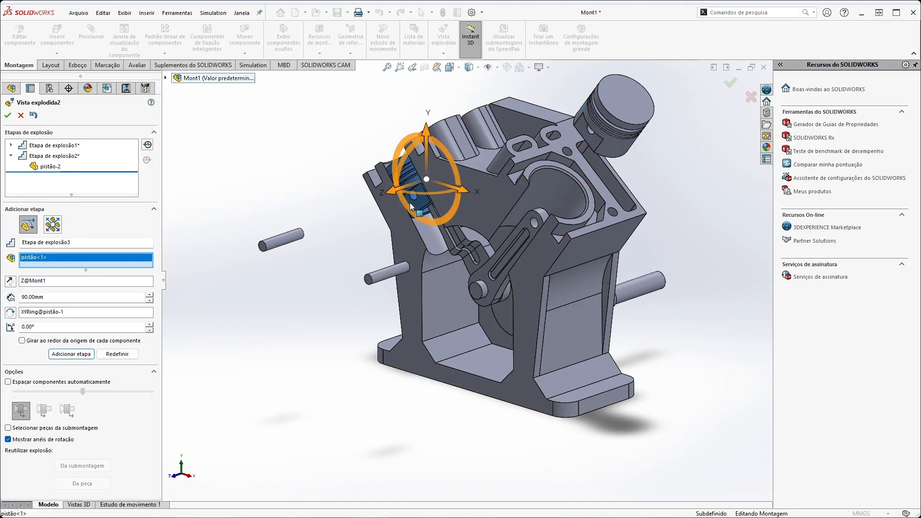
{"action": "left_click", "coordinate": [32, 284]}
{"action": "middle_click_drag", "start_coordinate": [273, 279], "coordinate": [318, 278]}
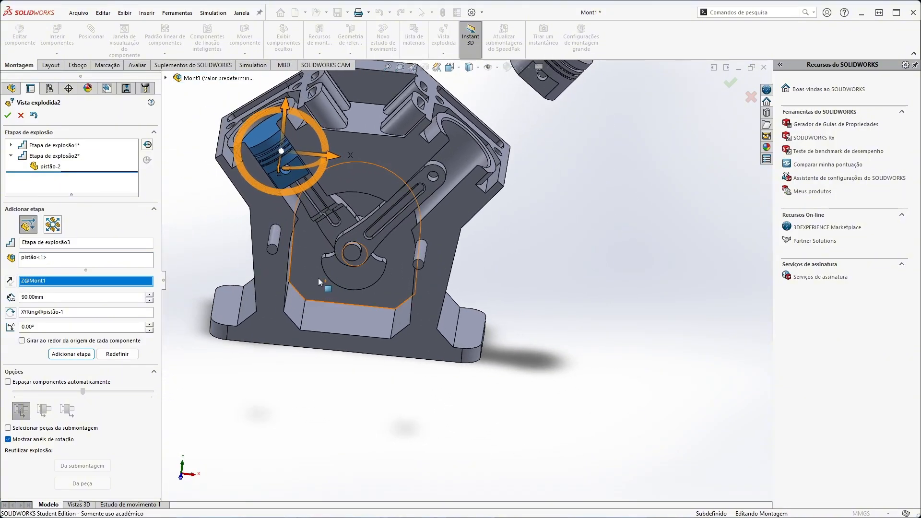
{"action": "left_click", "coordinate": [266, 133]}
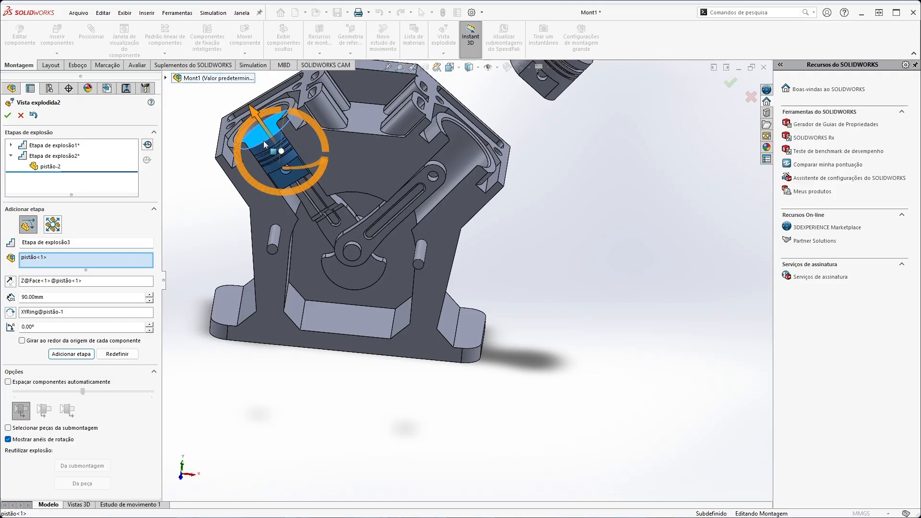
{"action": "scroll", "coordinate": [253, 138], "scroll_direction": "down", "scroll_amount": 2}
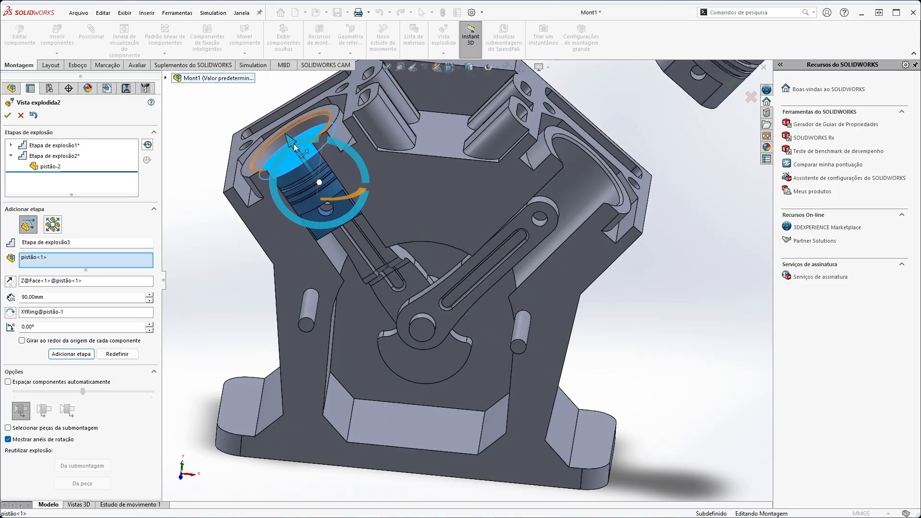
{"action": "scroll", "coordinate": [295, 144], "scroll_direction": "down", "scroll_amount": 3}
{"action": "scroll", "coordinate": [440, 167], "scroll_direction": "up", "scroll_amount": 7}
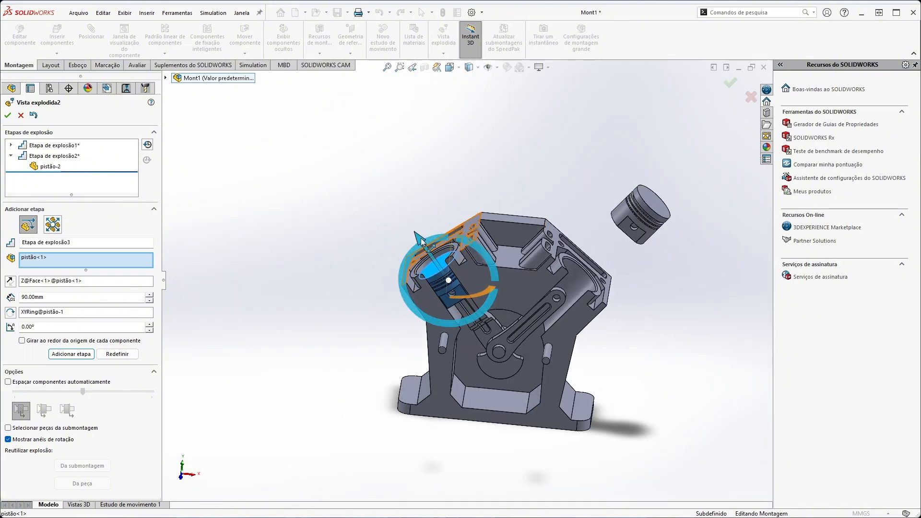
{"action": "left_click_drag", "start_coordinate": [422, 240], "coordinate": [367, 163]}
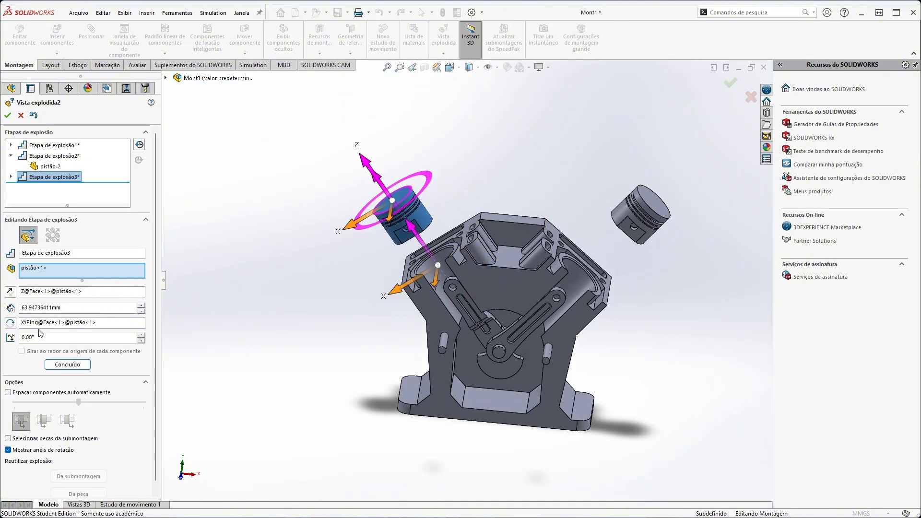
Set the left piston's explode distance to 90 mm and complete the step.
{"action": "left_click", "coordinate": [29, 308]}
{"action": "type", "text": "80"}
{"action": "key", "text": "Return"}
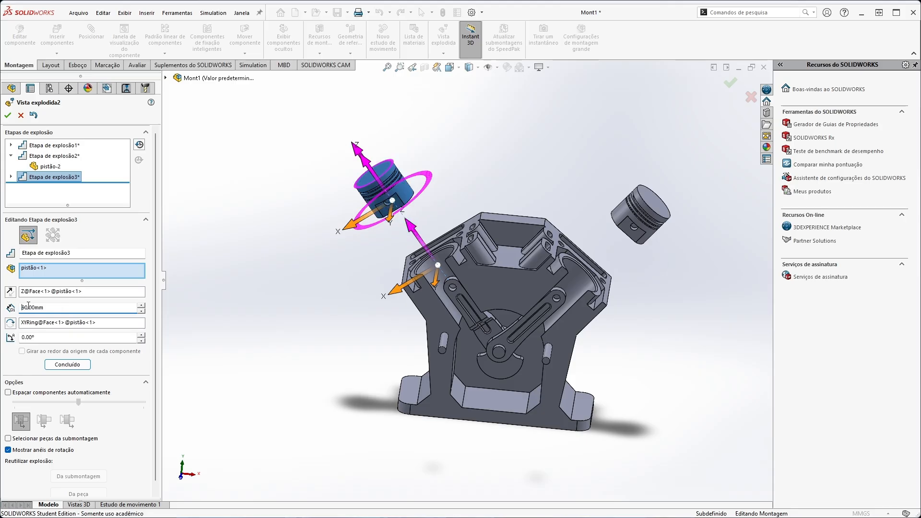
{"action": "middle_click_drag", "start_coordinate": [676, 393], "coordinate": [656, 361]}
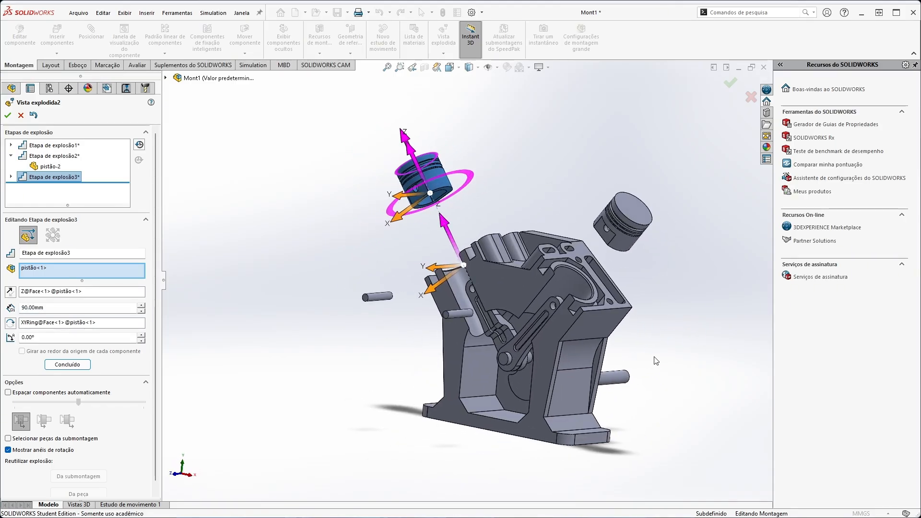
{"action": "left_click", "coordinate": [67, 365]}
{"action": "left_click", "coordinate": [439, 175]}
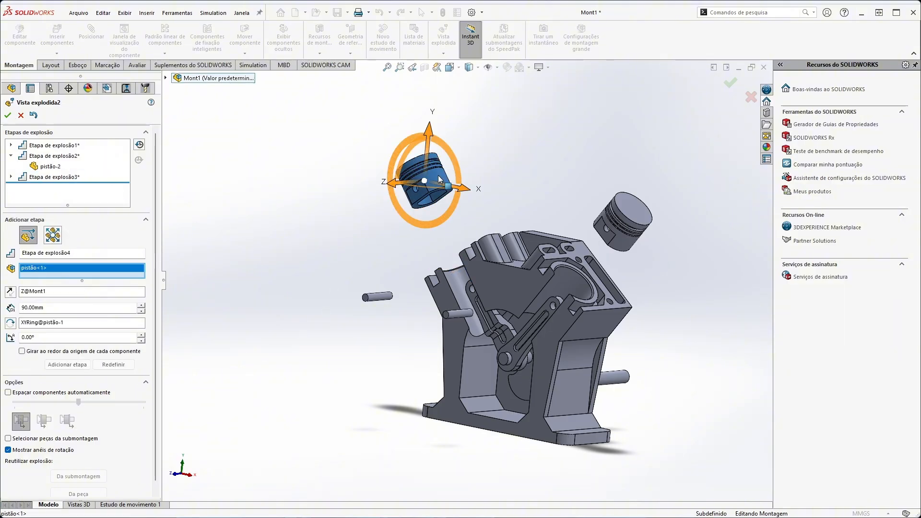
{"action": "left_click", "coordinate": [634, 208]}
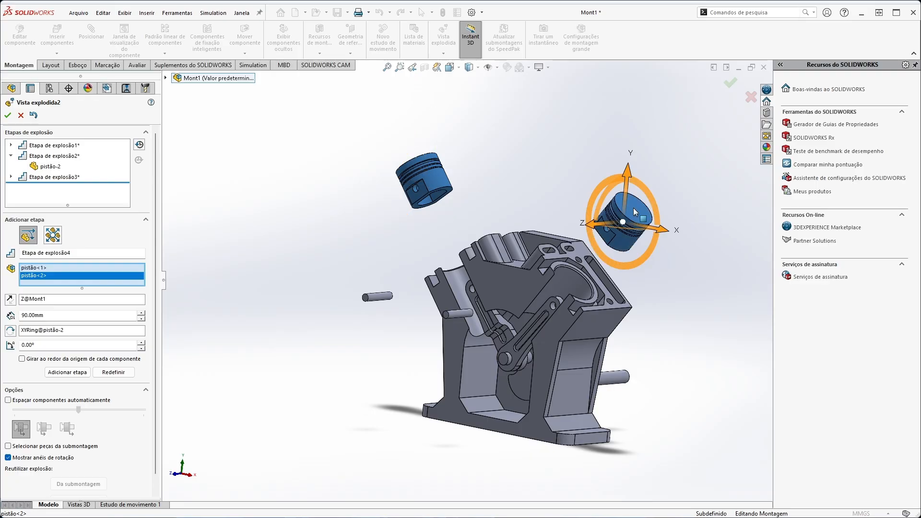
{"action": "middle_click_drag", "start_coordinate": [523, 283], "coordinate": [468, 359]}
{"action": "scroll", "coordinate": [470, 357], "scroll_direction": "down", "scroll_amount": 2}
{"action": "scroll", "coordinate": [480, 269], "scroll_direction": "up", "scroll_amount": 2}
{"action": "scroll", "coordinate": [700, 375], "scroll_direction": "down", "scroll_amount": 1}
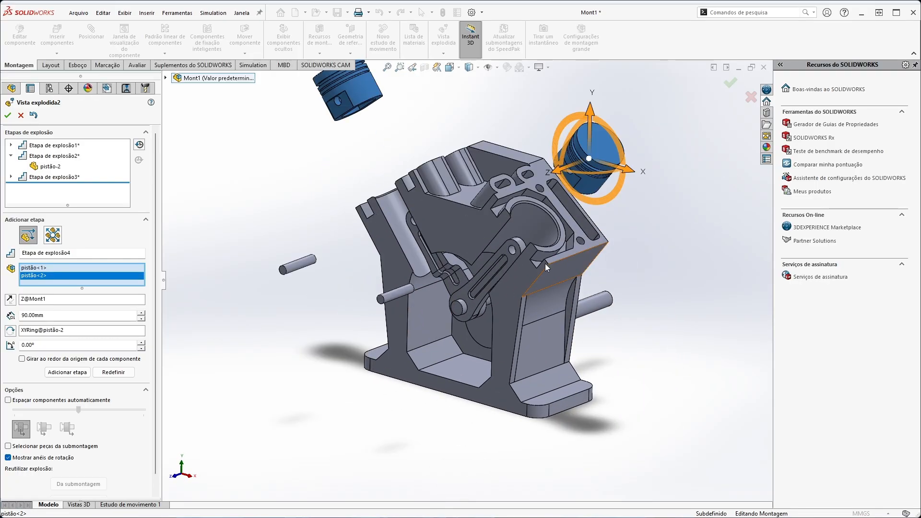
{"action": "scroll", "coordinate": [485, 259], "scroll_direction": "up", "scroll_amount": 1}
{"action": "scroll", "coordinate": [403, 161], "scroll_direction": "down", "scroll_amount": 1}
{"action": "left_click_drag", "start_coordinate": [567, 200], "coordinate": [552, 225]}
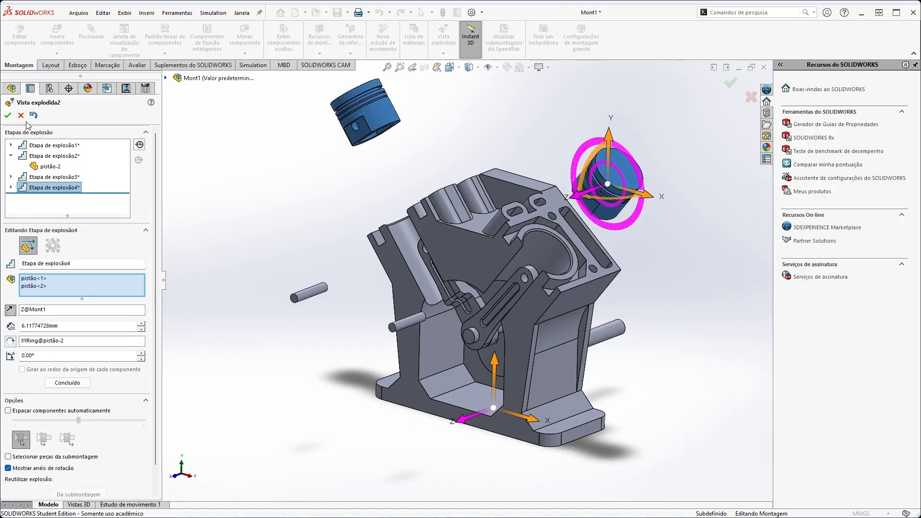
{"action": "right_click", "coordinate": [58, 191]}
{"action": "left_click", "coordinate": [74, 220]}
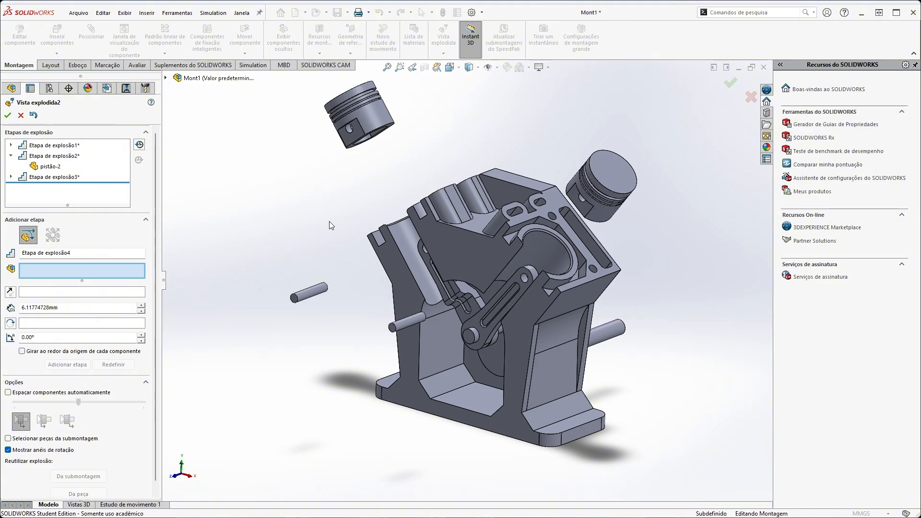
Add an explode step moving both connecting rods (biela 1<1> and biela 2<1>) 70 mm out of the block along Z, and complete it.
{"action": "left_click", "coordinate": [459, 309]}
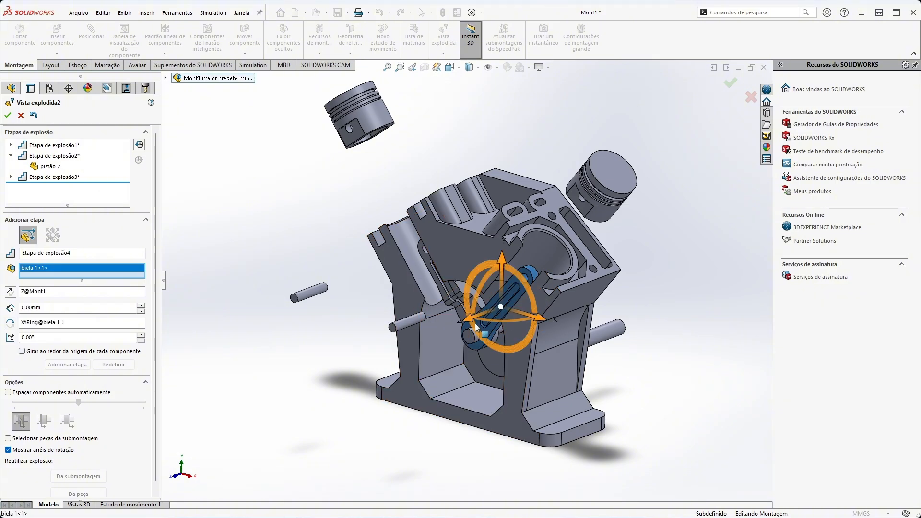
{"action": "left_click", "coordinate": [446, 298]}
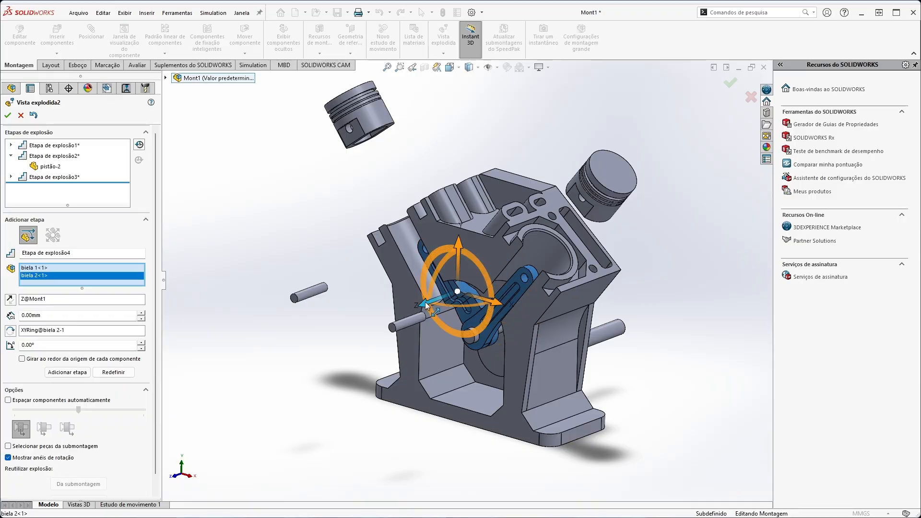
{"action": "left_click_drag", "start_coordinate": [426, 306], "coordinate": [358, 333]}
{"action": "left_click", "coordinate": [46, 325]}
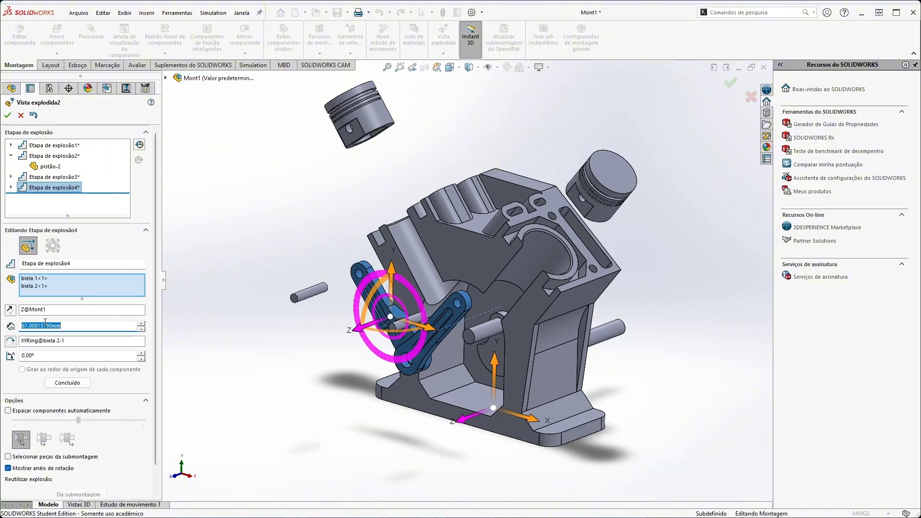
{"action": "type", "text": "70"}
{"action": "key", "text": "Return"}
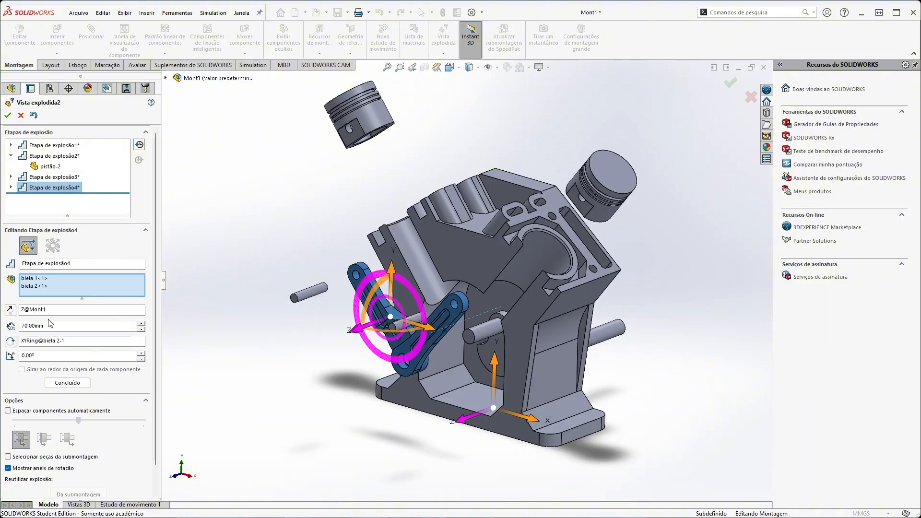
{"action": "middle_click_drag", "start_coordinate": [355, 436], "coordinate": [363, 434]}
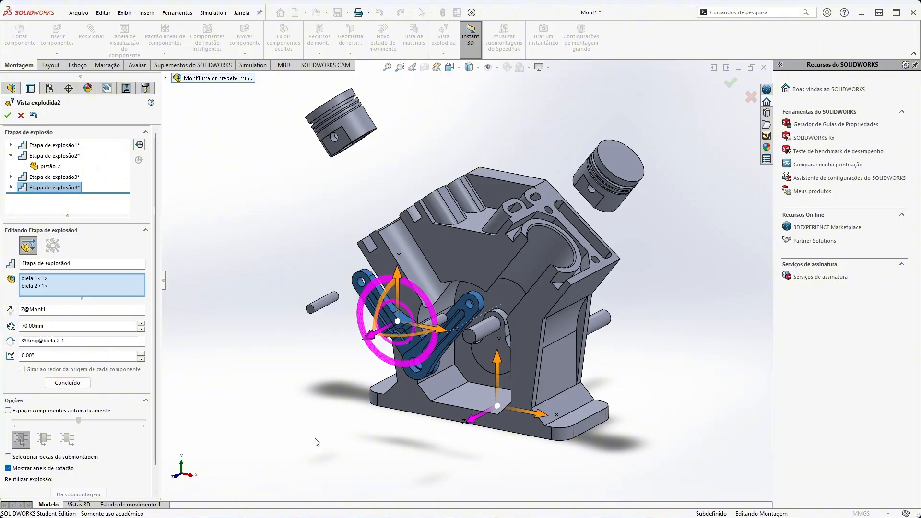
{"action": "left_click", "coordinate": [68, 382]}
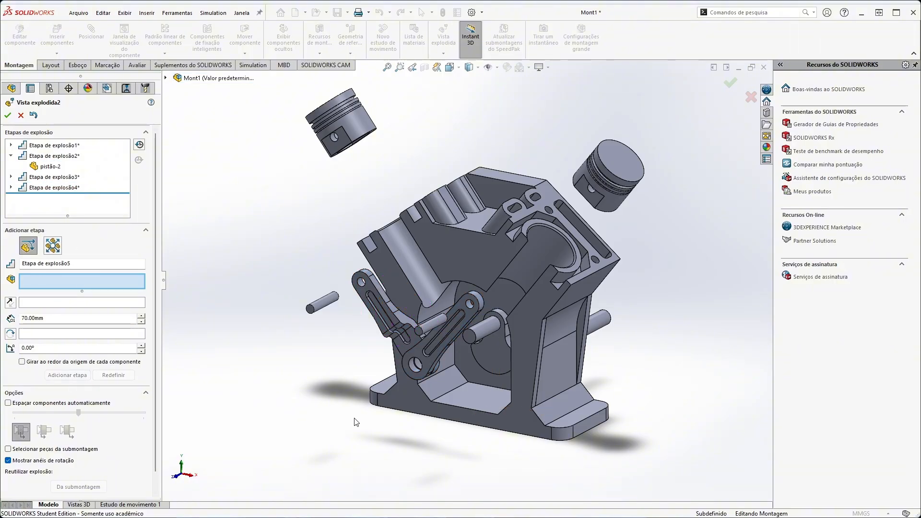
Add an explode step moving the connecting rod biela 1<1> 60 mm along X, away from the other rod.
{"action": "left_click", "coordinate": [429, 363]}
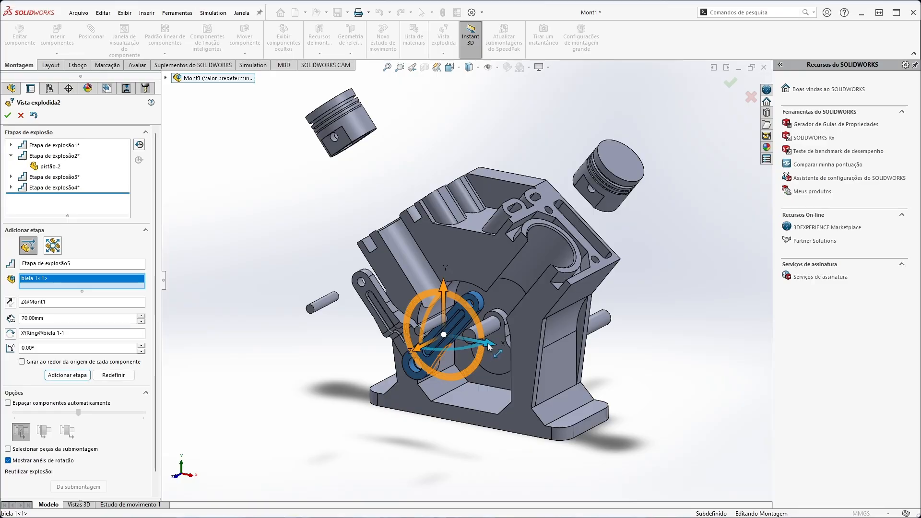
{"action": "left_click_drag", "start_coordinate": [488, 343], "coordinate": [561, 361]}
{"action": "middle_click_drag", "start_coordinate": [555, 366], "coordinate": [541, 392]}
{"action": "left_click", "coordinate": [541, 392]}
{"action": "double_click", "coordinate": [39, 329]}
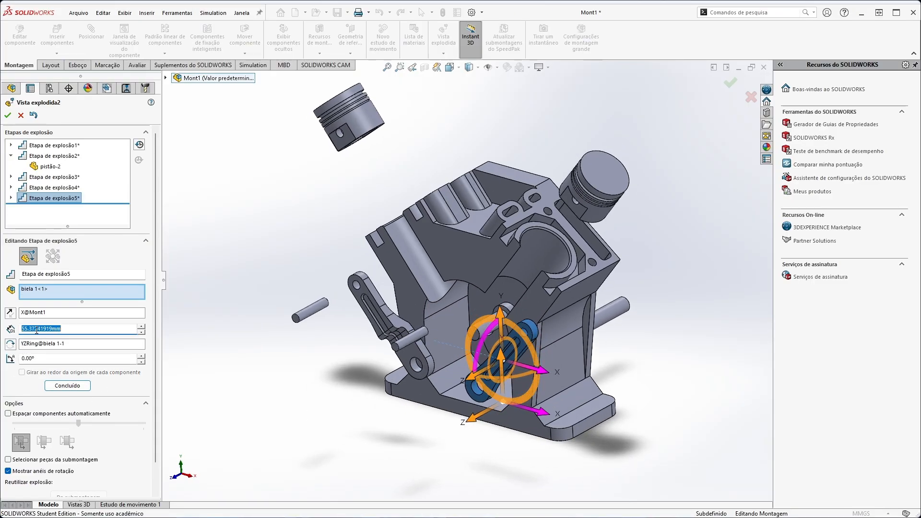
{"action": "type", "text": "60"}
{"action": "key", "text": "Return"}
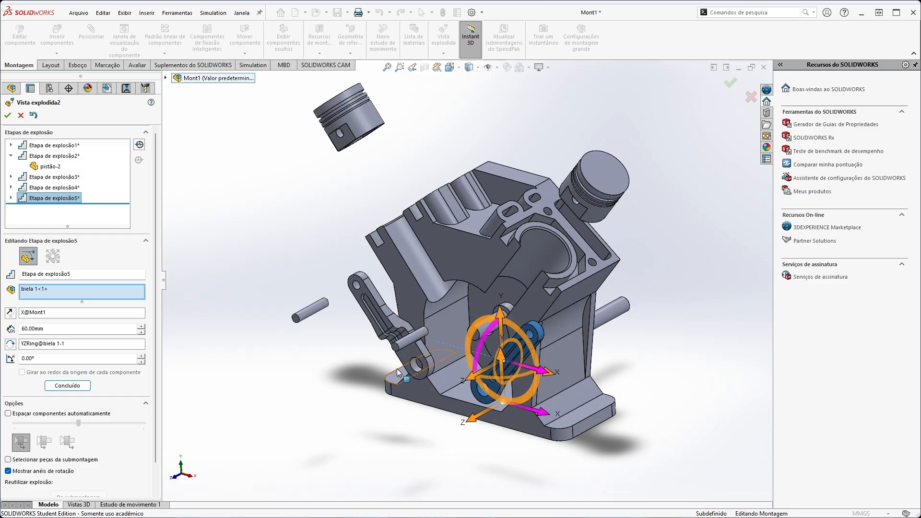
{"action": "left_click", "coordinate": [414, 359]}
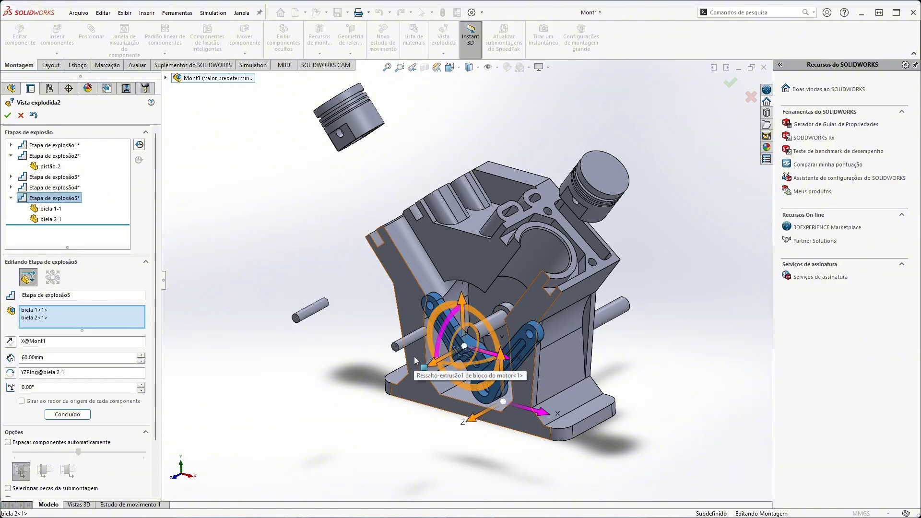
{"action": "left_click", "coordinate": [28, 321]}
{"action": "right_click", "coordinate": [29, 321]}
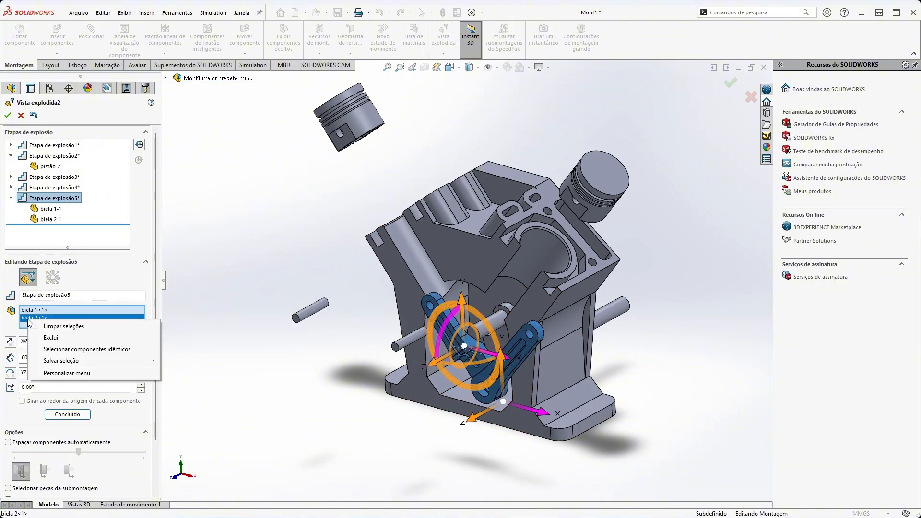
{"action": "left_click", "coordinate": [51, 338]}
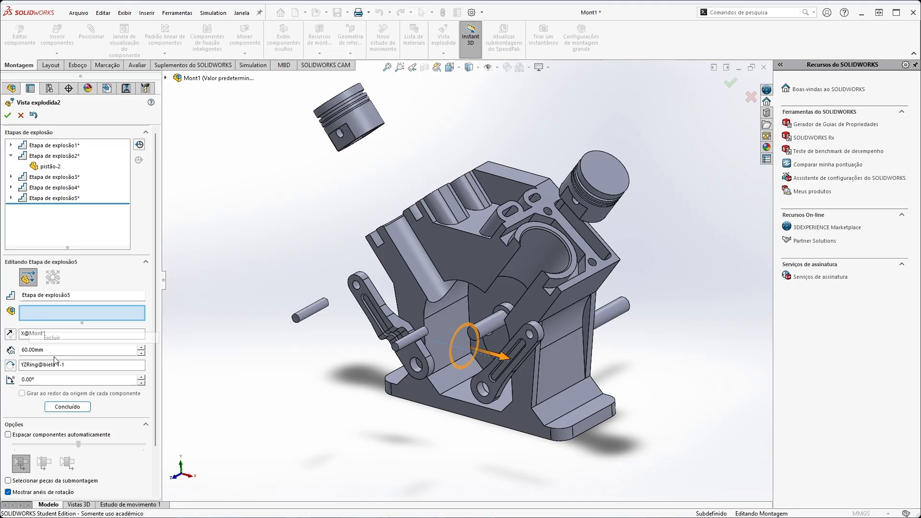
Complete the biela 1<1> step, and explode the other rod (biela 2<1>) 60 mm in the opposite X direction in its own completed step.
{"action": "left_click", "coordinate": [67, 401]}
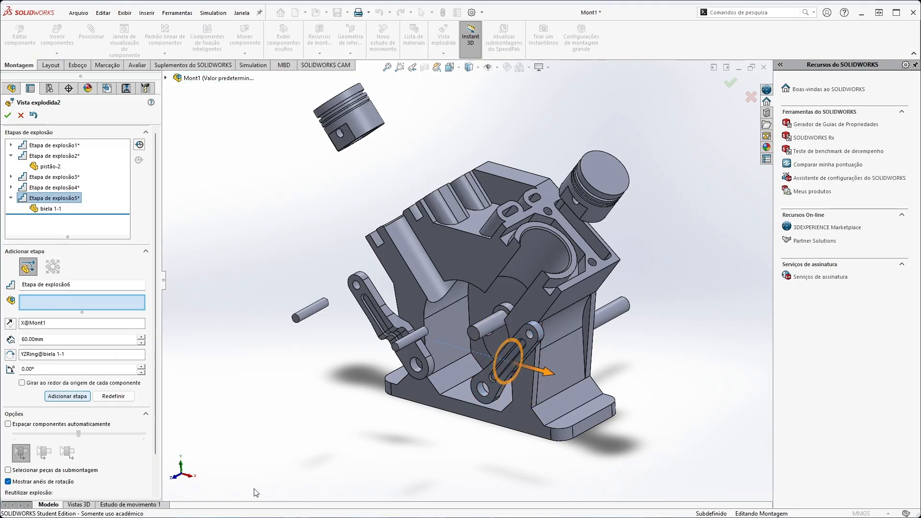
{"action": "left_click", "coordinate": [405, 367]}
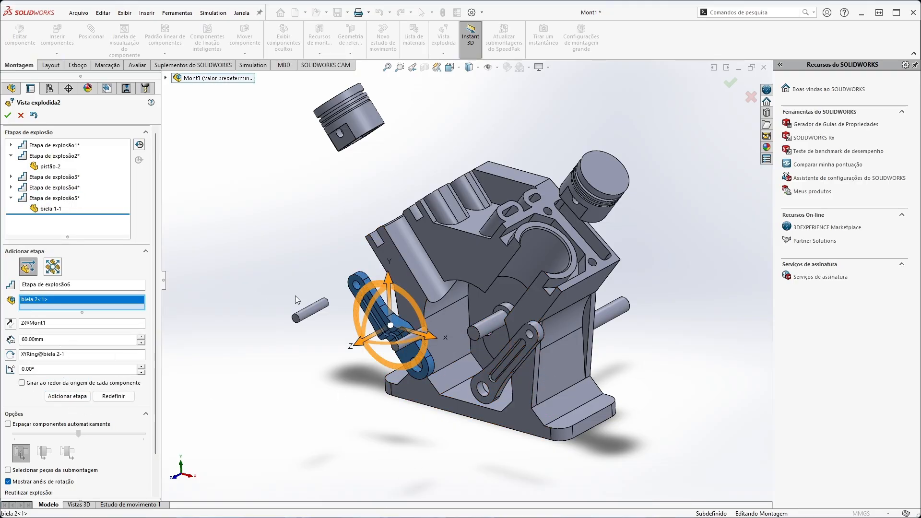
{"action": "left_click_drag", "start_coordinate": [428, 337], "coordinate": [347, 314]}
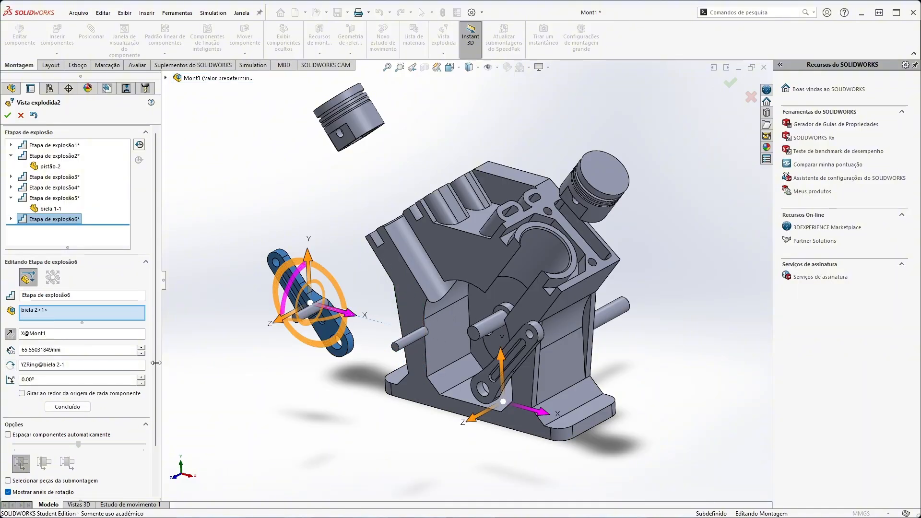
{"action": "left_click", "coordinate": [27, 351]}
{"action": "type", "text": "60"}
{"action": "key", "text": "Return"}
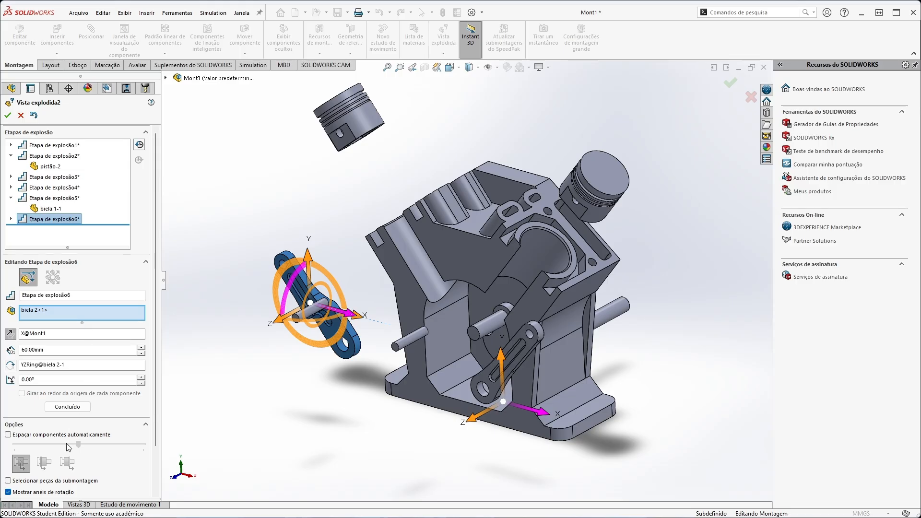
{"action": "left_click", "coordinate": [67, 406]}
Add an explode step moving the crankshaft (virabrequim<1>) 120 mm out of the block along Z.
{"action": "middle_click_drag", "start_coordinate": [412, 396], "coordinate": [473, 341]}
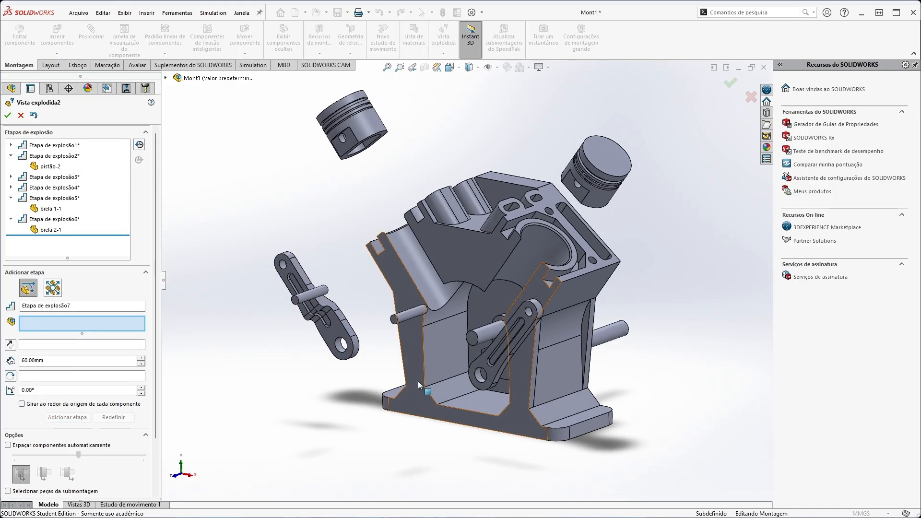
{"action": "left_click", "coordinate": [474, 338]}
{"action": "left_click_drag", "start_coordinate": [478, 354], "coordinate": [398, 441]}
{"action": "mouse_move", "coordinate": [397, 441]}
{"action": "middle_mouse_down"}
{"action": "mouse_move", "coordinate": [393, 457]}
{"action": "mouse_move", "coordinate": [404, 463]}
{"action": "mouse_move", "coordinate": [398, 455]}
{"action": "middle_mouse_up"}
{"action": "left_click", "coordinate": [53, 372]}
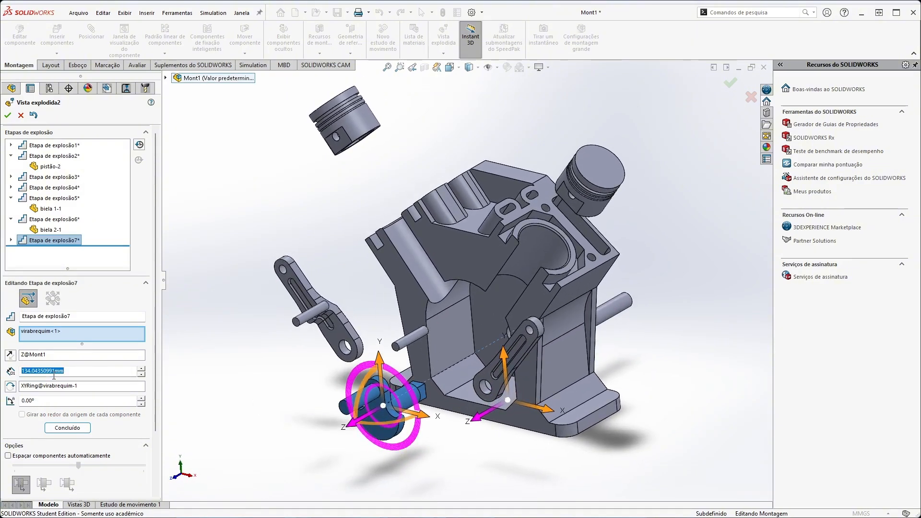
{"action": "type", "text": "120"}
{"action": "key", "text": "Return"}
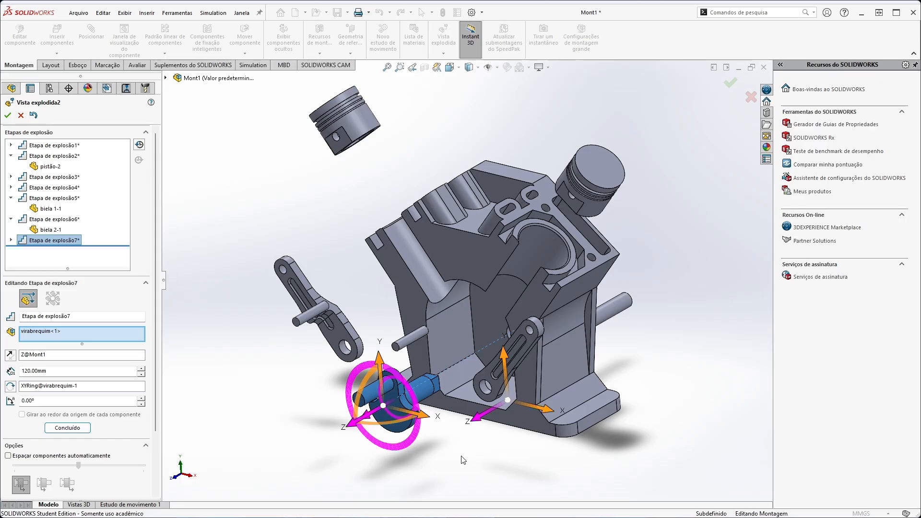
{"action": "left_click", "coordinate": [618, 310]}
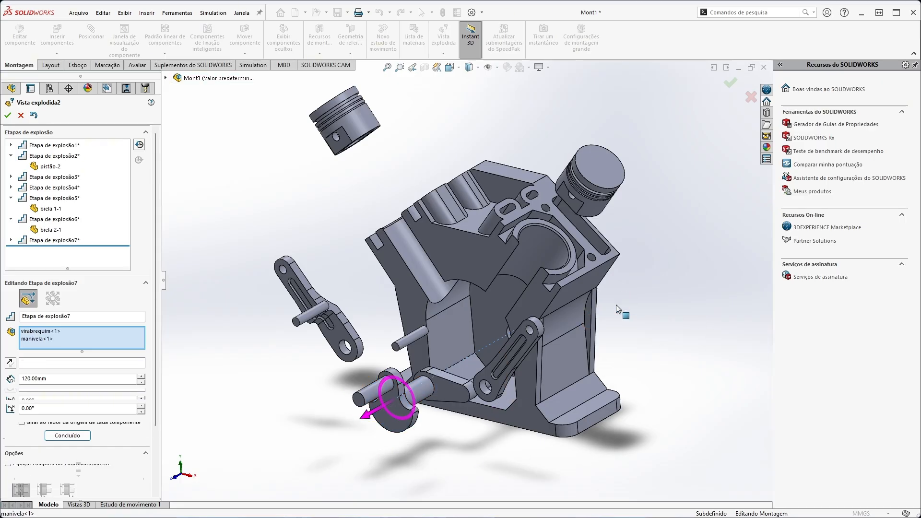
{"action": "left_click", "coordinate": [34, 362]}
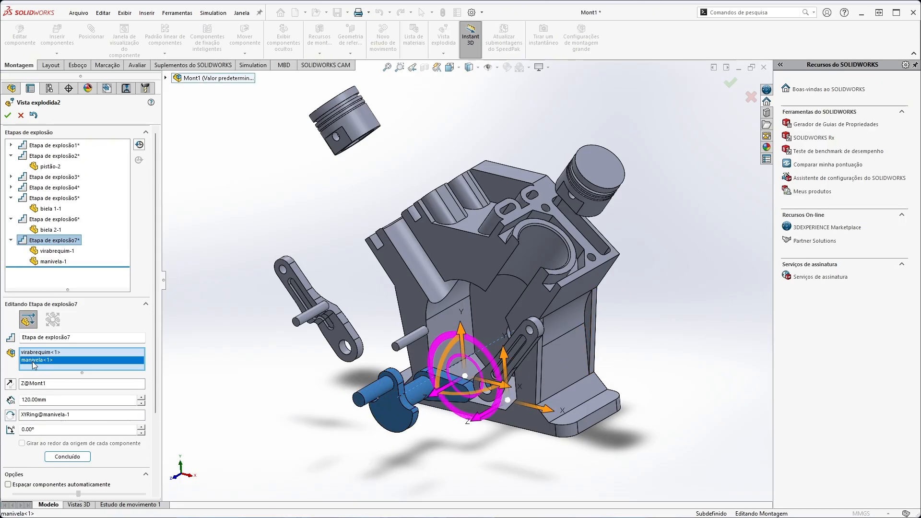
{"action": "right_click", "coordinate": [33, 363]}
{"action": "left_click", "coordinate": [59, 380]}
Complete the crankshaft step and add another that moves the crank handle (manivela<1>) 130 mm upward along Y.
{"action": "left_click", "coordinate": [70, 438]}
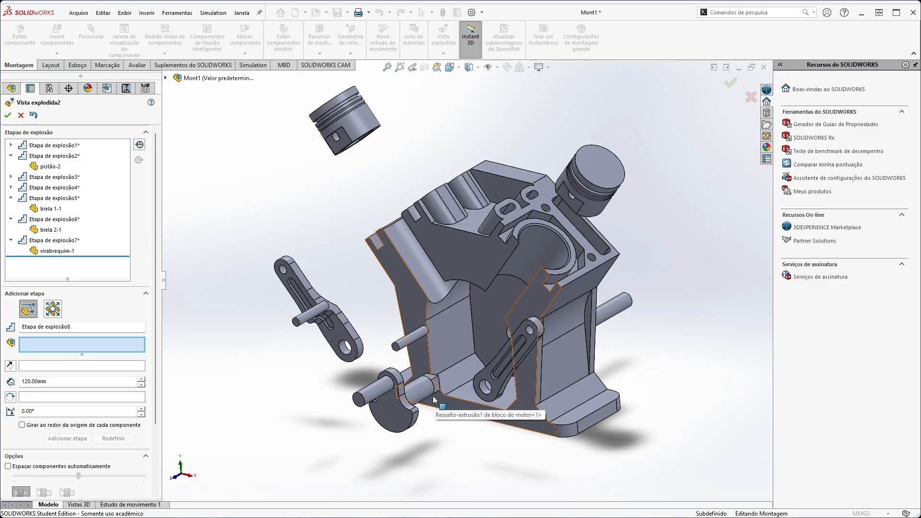
{"action": "left_click", "coordinate": [617, 314]}
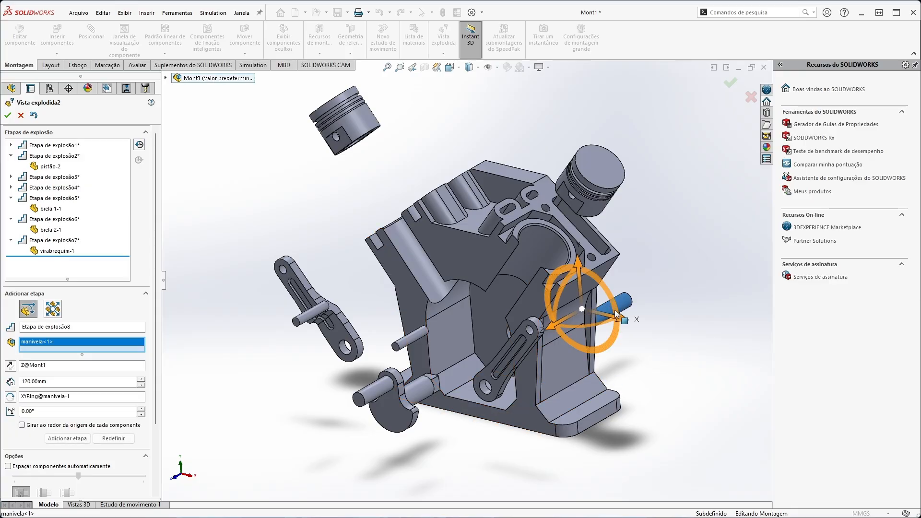
{"action": "left_click_drag", "start_coordinate": [580, 278], "coordinate": [550, 87]}
{"action": "double_click", "coordinate": [35, 395]}
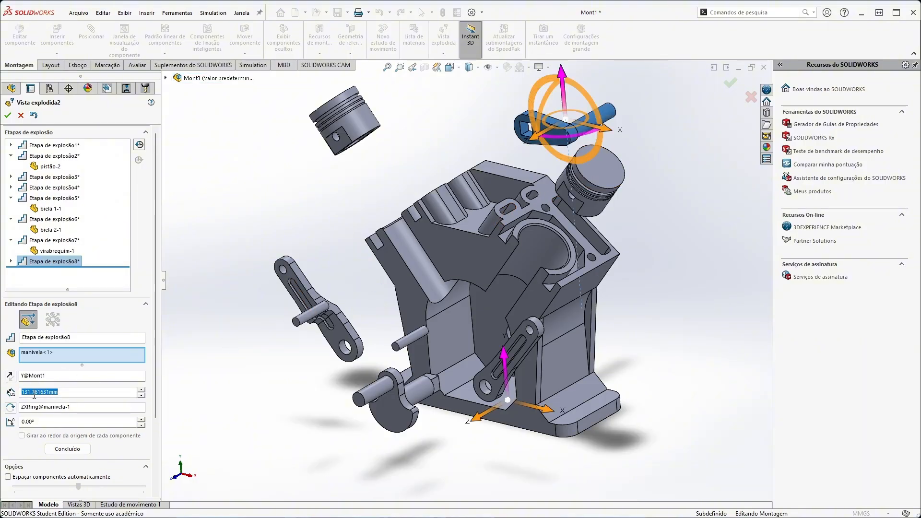
{"action": "type", "text": "130"}
{"action": "key", "text": "Return"}
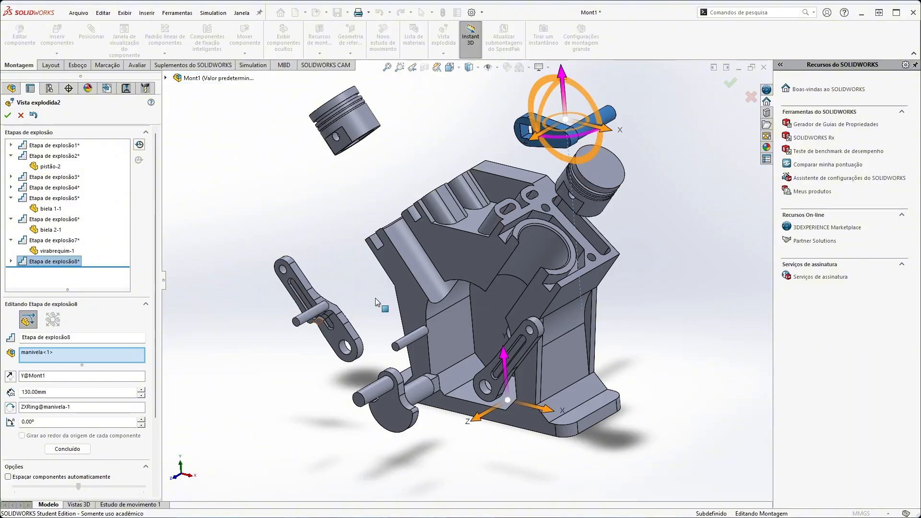
Complete the crank handle's explode step and accept the finished exploded view.
{"action": "middle_click_drag", "start_coordinate": [377, 302], "coordinate": [682, 292]}
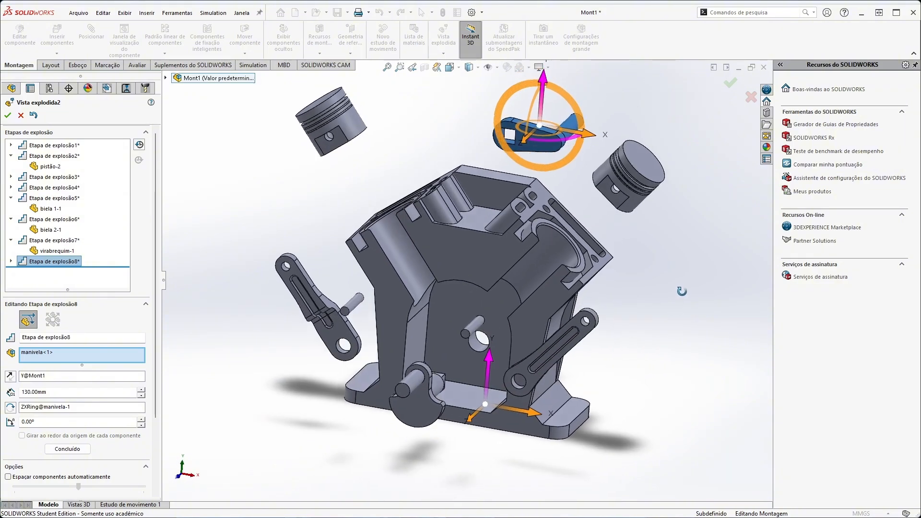
{"action": "left_click", "coordinate": [67, 449]}
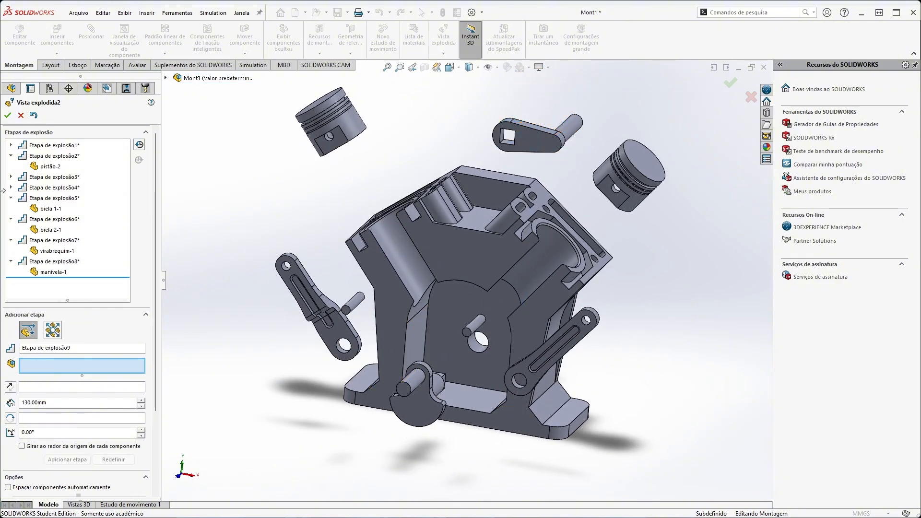
{"action": "left_click", "coordinate": [7, 116]}
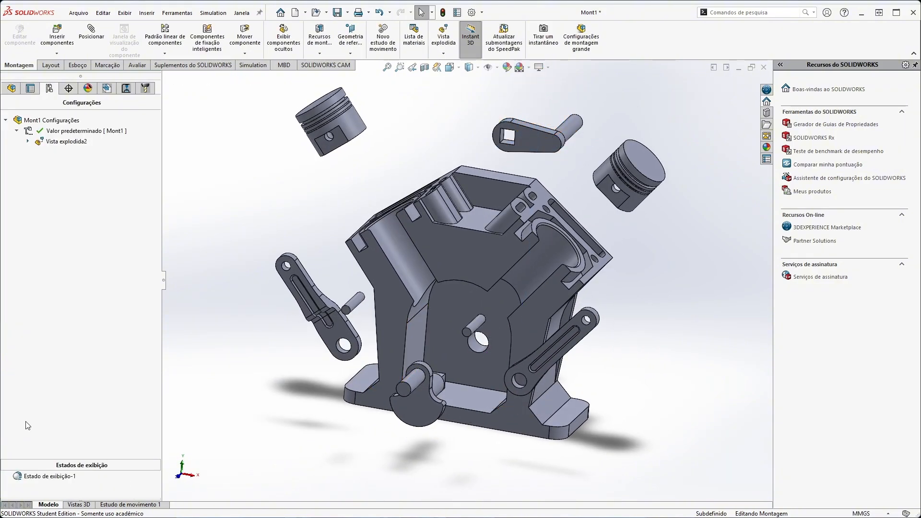
Examine the exploded view stored under the assembly's default configuration, including its explode steps and available commands.
{"action": "left_click", "coordinate": [12, 89]}
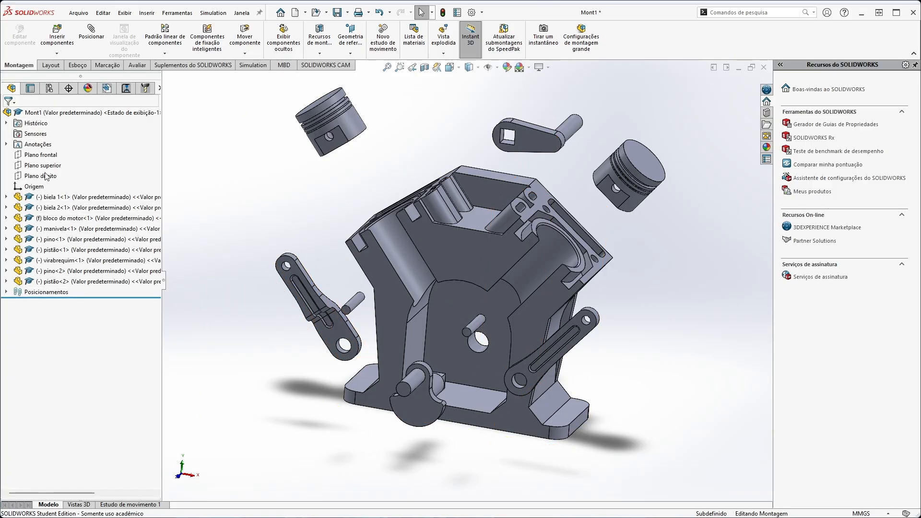
{"action": "left_click", "coordinate": [28, 91]}
{"action": "left_click", "coordinate": [49, 89]}
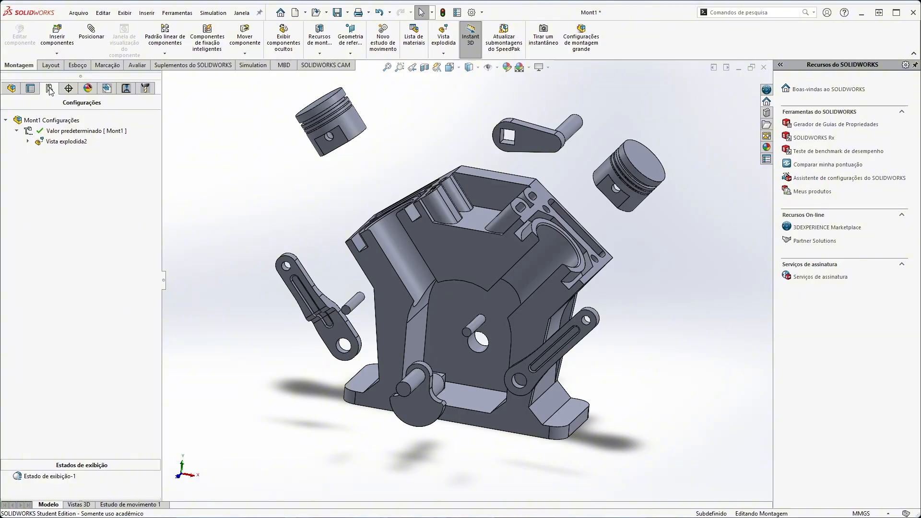
{"action": "left_click", "coordinate": [17, 131]}
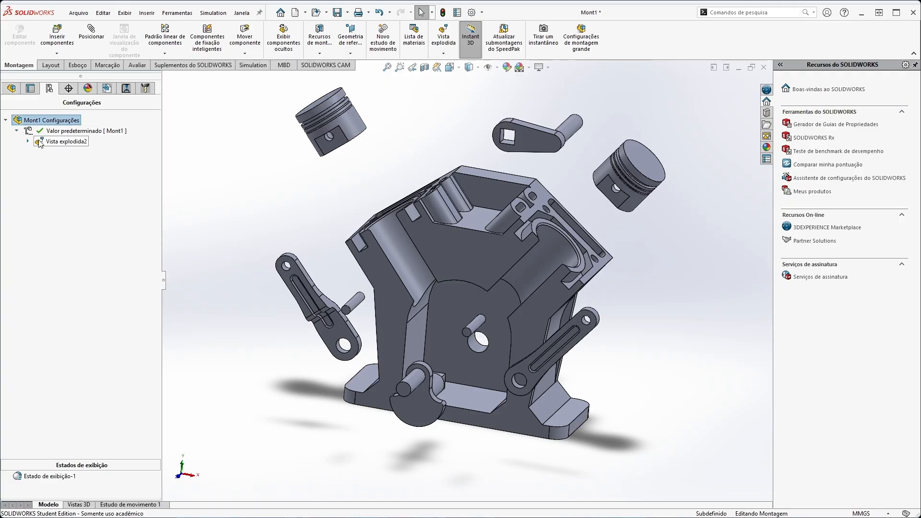
{"action": "left_click", "coordinate": [40, 142]}
{"action": "left_click", "coordinate": [27, 141]}
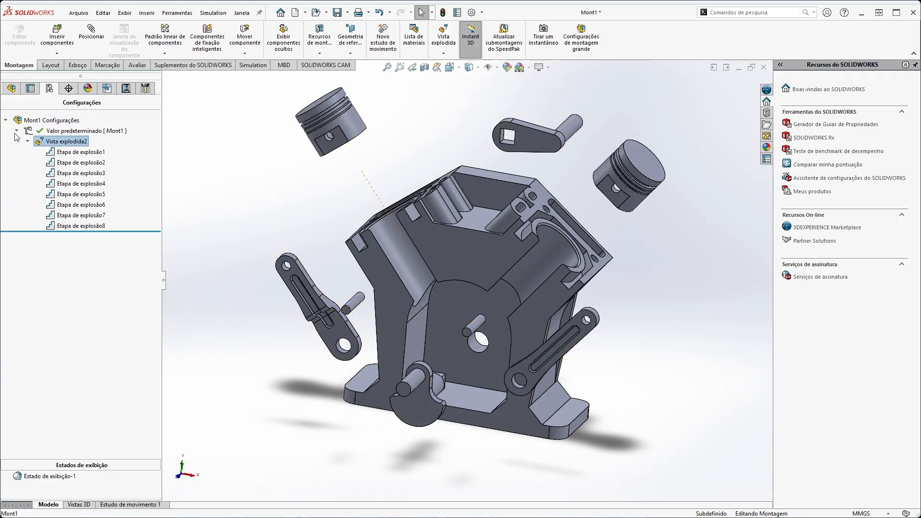
{"action": "left_click", "coordinate": [27, 141]}
{"action": "right_click", "coordinate": [66, 140]}
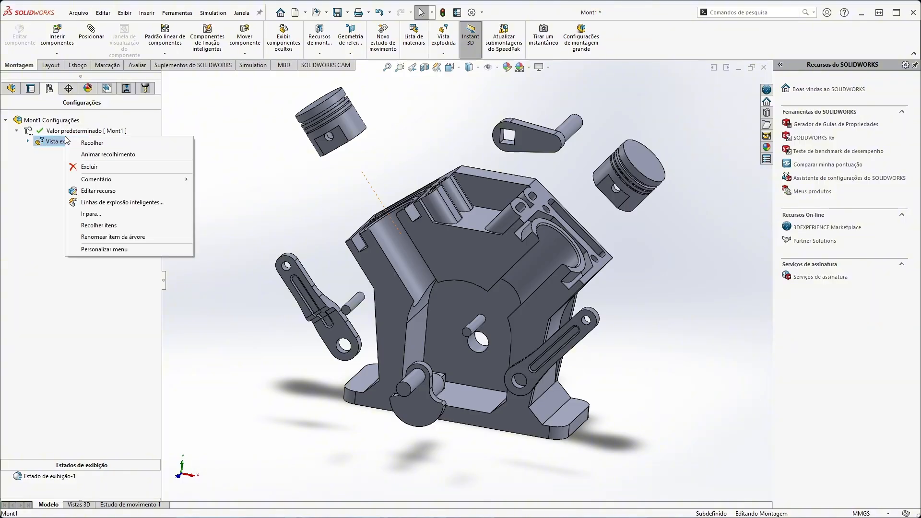
{"action": "right_click", "coordinate": [49, 145]}
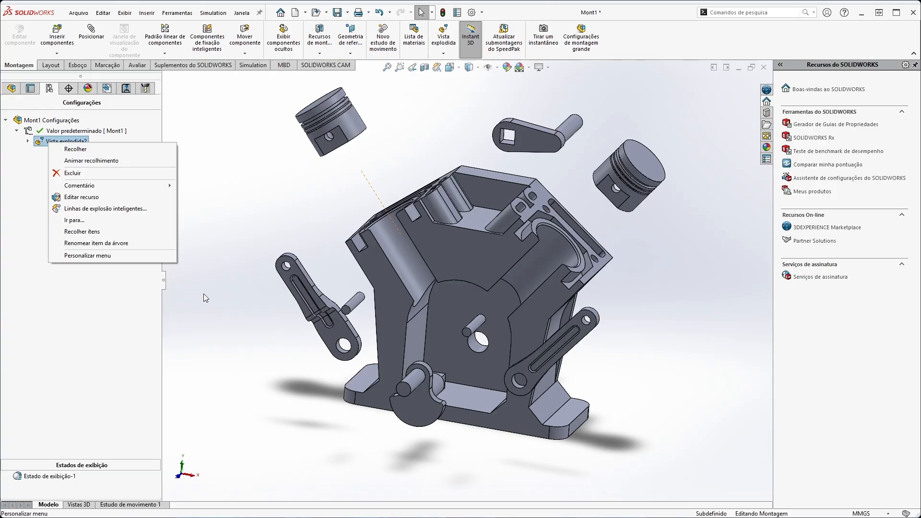
{"action": "left_click", "coordinate": [271, 201]}
{"action": "mouse_move", "coordinate": [293, 192]}
{"action": "middle_mouse_down"}
{"action": "mouse_move", "coordinate": [245, 205]}
{"action": "mouse_move", "coordinate": [302, 177]}
{"action": "mouse_move", "coordinate": [278, 192]}
{"action": "middle_mouse_up"}
{"action": "left_click", "coordinate": [12, 87]}
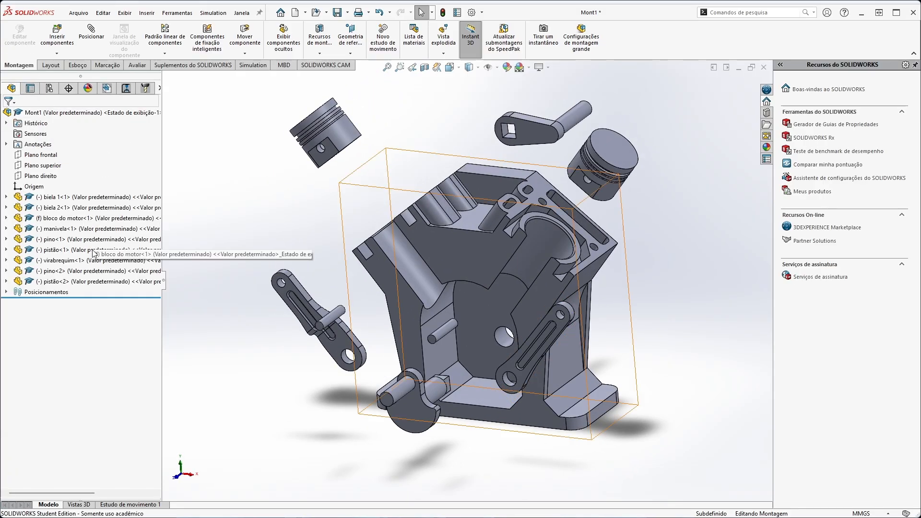
Open the motion study Estudo de movimento 1, return the time bar to 0 s and collapse the exploded assembly.
{"action": "left_click", "coordinate": [130, 504]}
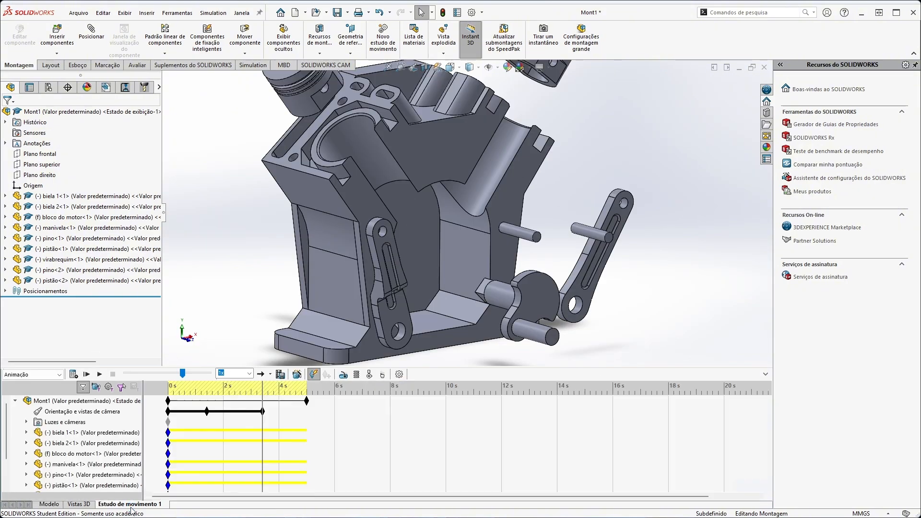
{"action": "left_click", "coordinate": [264, 393]}
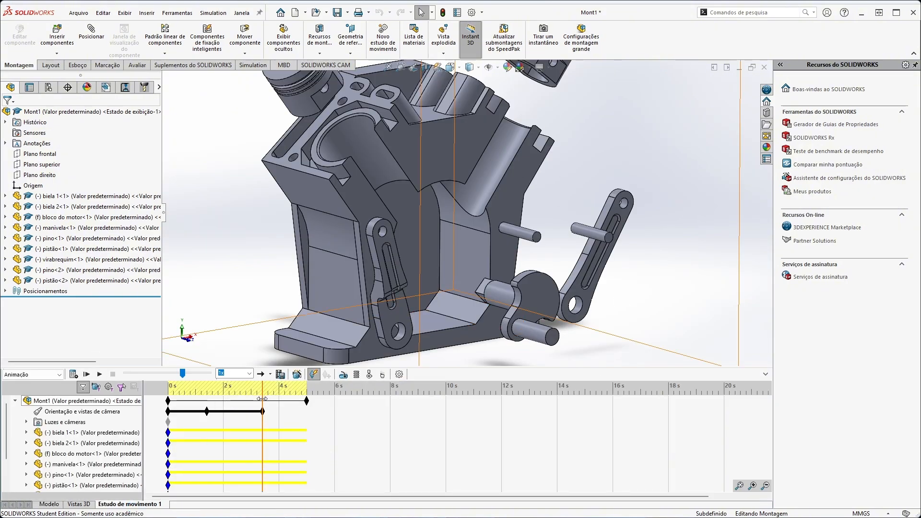
{"action": "left_click_drag", "start_coordinate": [262, 399], "coordinate": [168, 393]}
{"action": "middle_click_drag", "start_coordinate": [685, 194], "coordinate": [679, 298]}
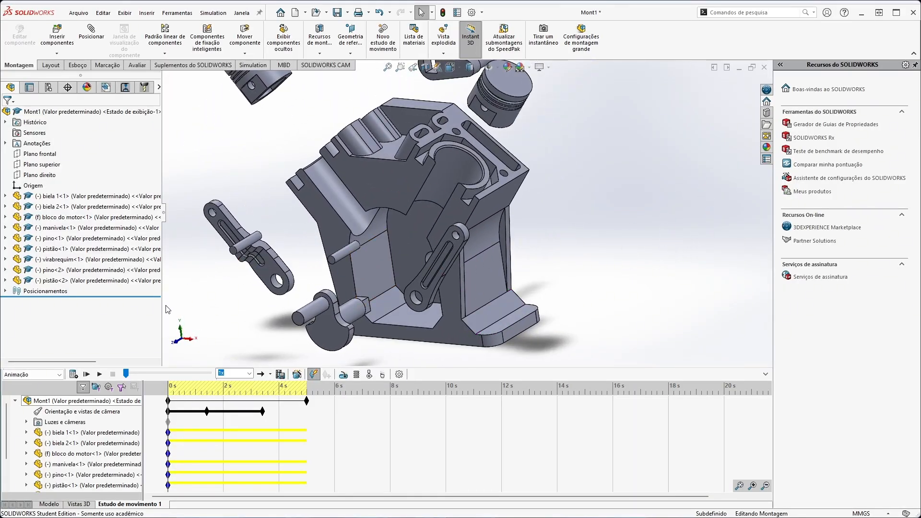
{"action": "right_click", "coordinate": [37, 115]}
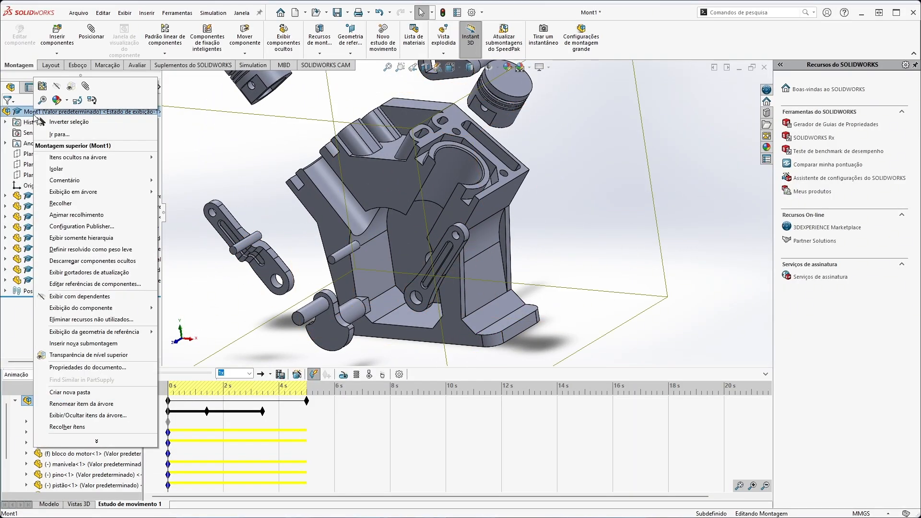
{"action": "left_click", "coordinate": [86, 214]}
{"action": "middle_click_drag", "start_coordinate": [642, 124], "coordinate": [652, 276]}
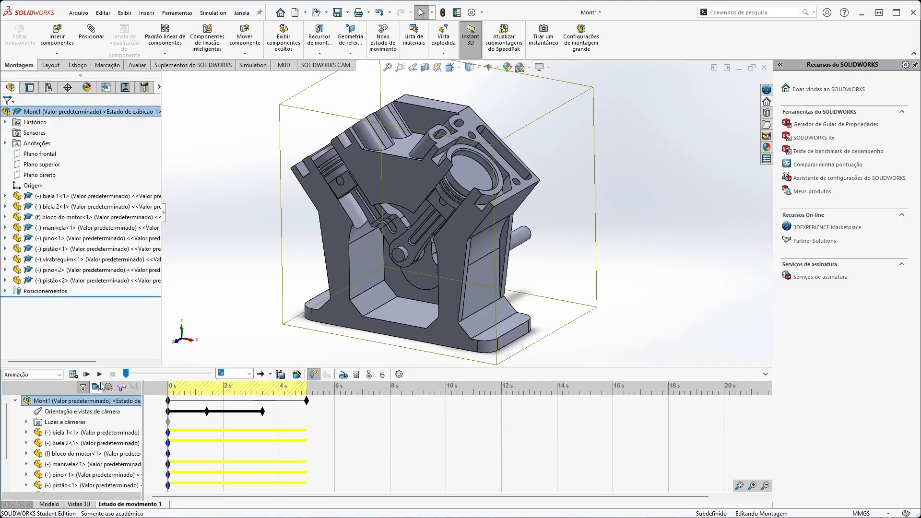
Play the motion study and recalculate it to check the movement of the collapsed engine.
{"action": "left_click", "coordinate": [99, 374]}
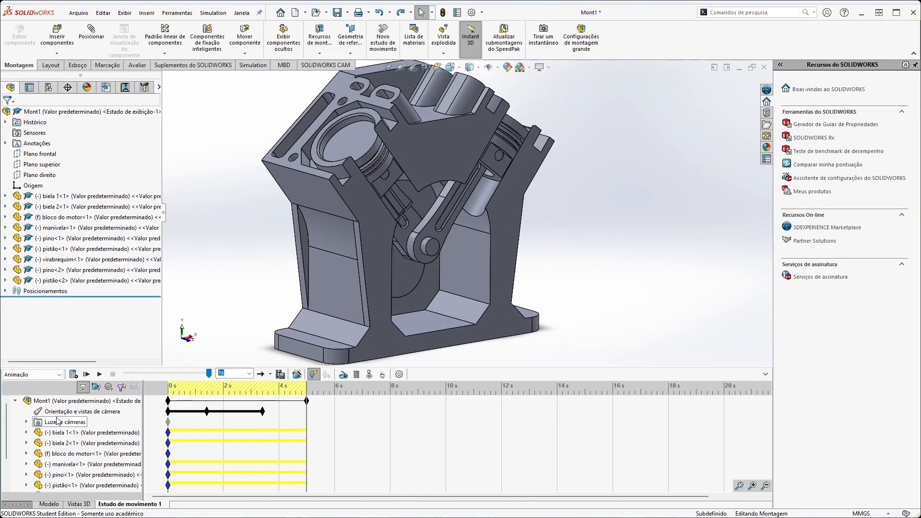
{"action": "left_click", "coordinate": [106, 372]}
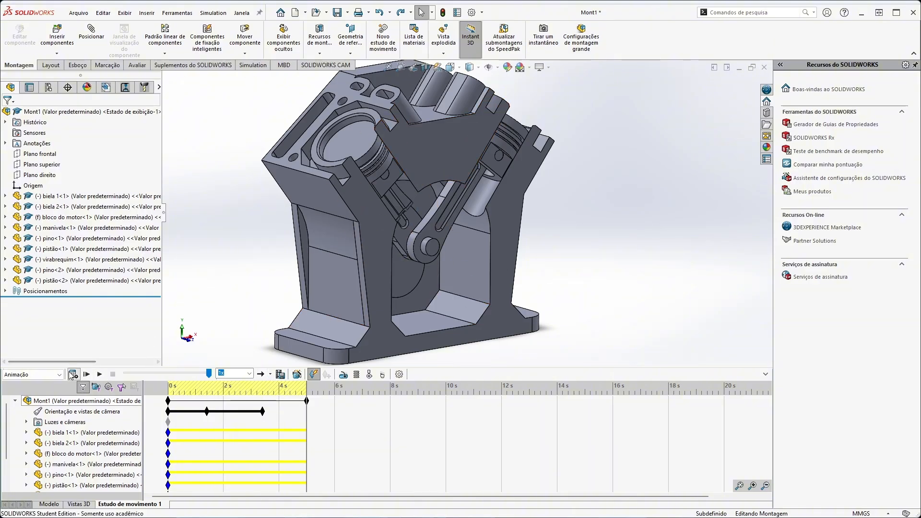
{"action": "left_click", "coordinate": [72, 375]}
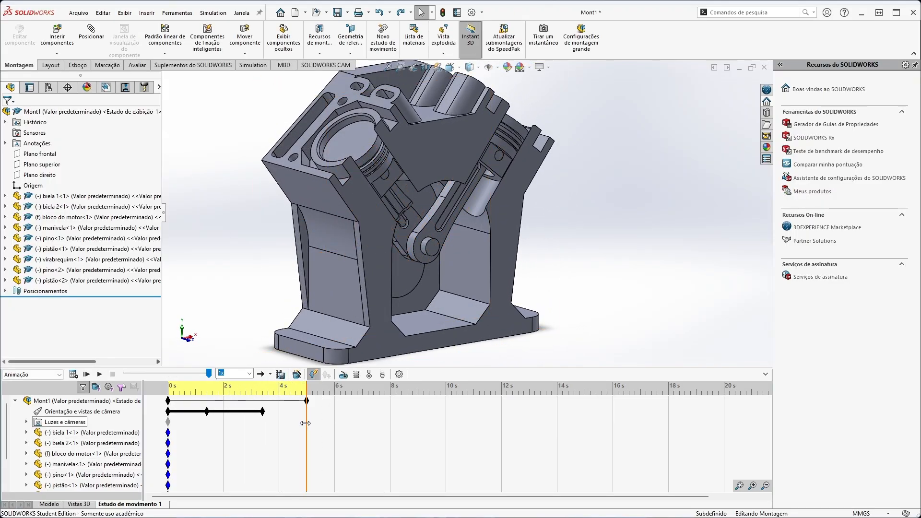
Add a constant-speed rotary motor of 60 RPM on the engine block's crankshaft bore, relative to the virabrequim<1> component.
{"action": "left_click", "coordinate": [350, 376]}
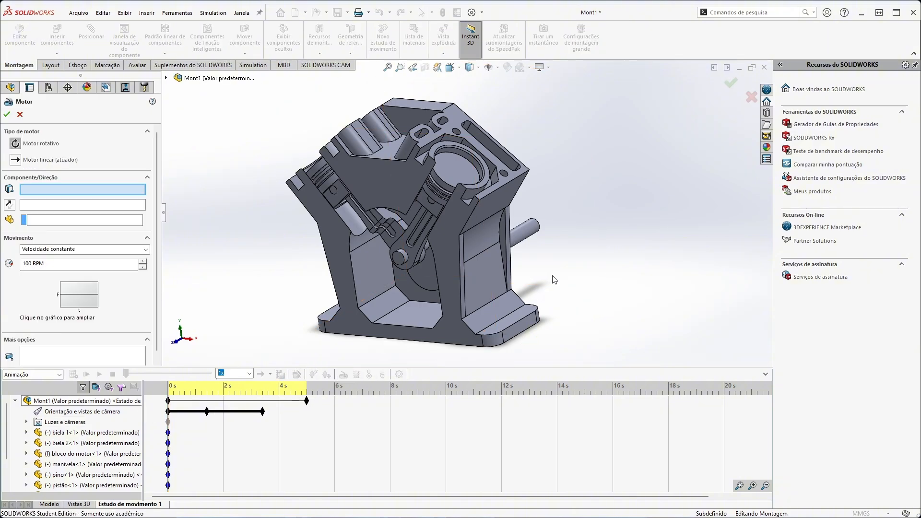
{"action": "middle_click_drag", "start_coordinate": [615, 257], "coordinate": [472, 266]}
{"action": "left_click", "coordinate": [447, 246]}
{"action": "left_click", "coordinate": [85, 220]}
{"action": "left_click", "coordinate": [472, 255]}
{"action": "left_click", "coordinate": [26, 264]}
{"action": "key", "text": "BackSpace"}
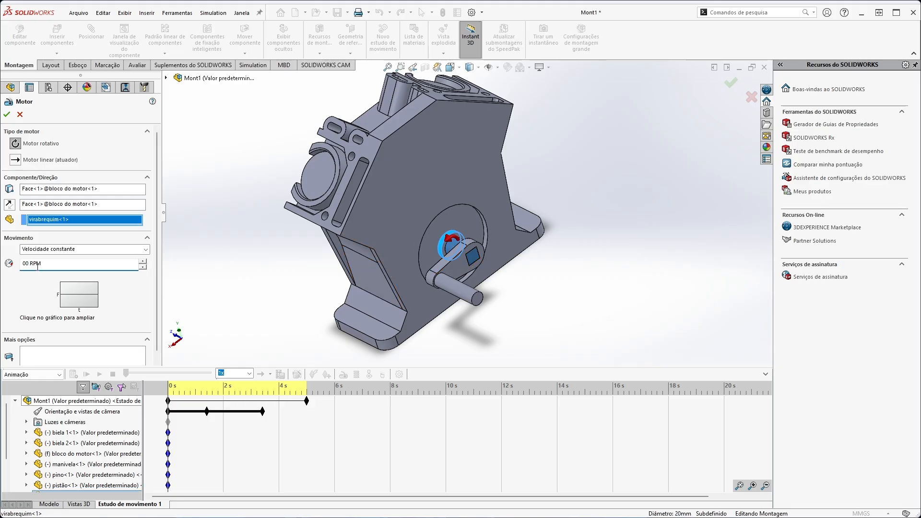
{"action": "left_click", "coordinate": [7, 114]}
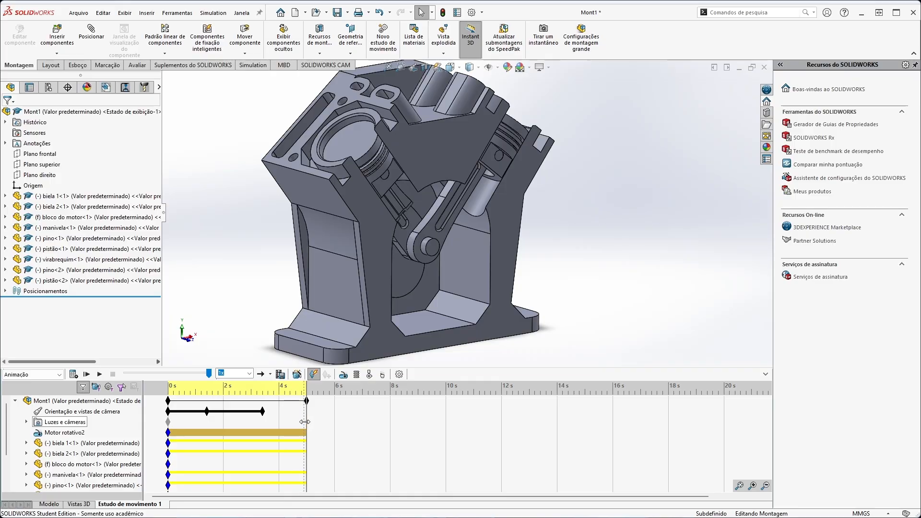
Place a key point for the rotary motor at 3.4 s, aligned with the last camera key.
{"action": "left_click_drag", "start_coordinate": [307, 422], "coordinate": [262, 422]}
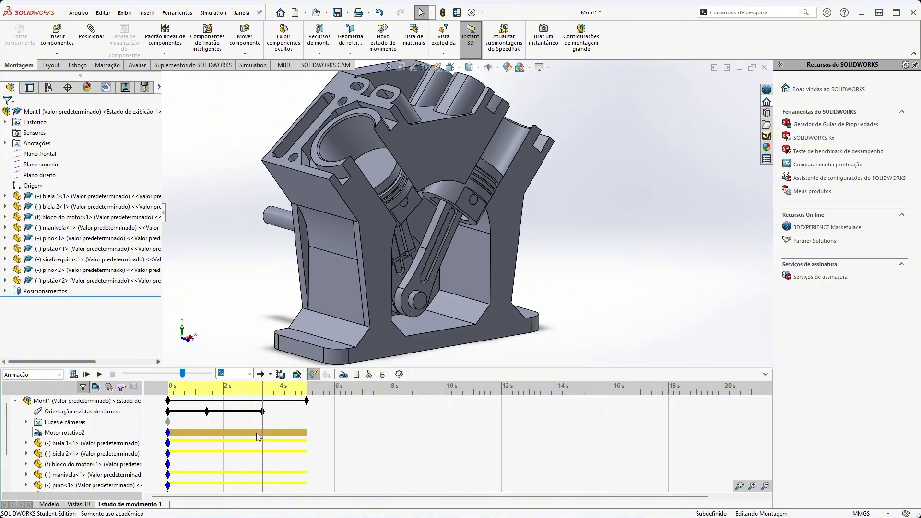
{"action": "left_click", "coordinate": [43, 437]}
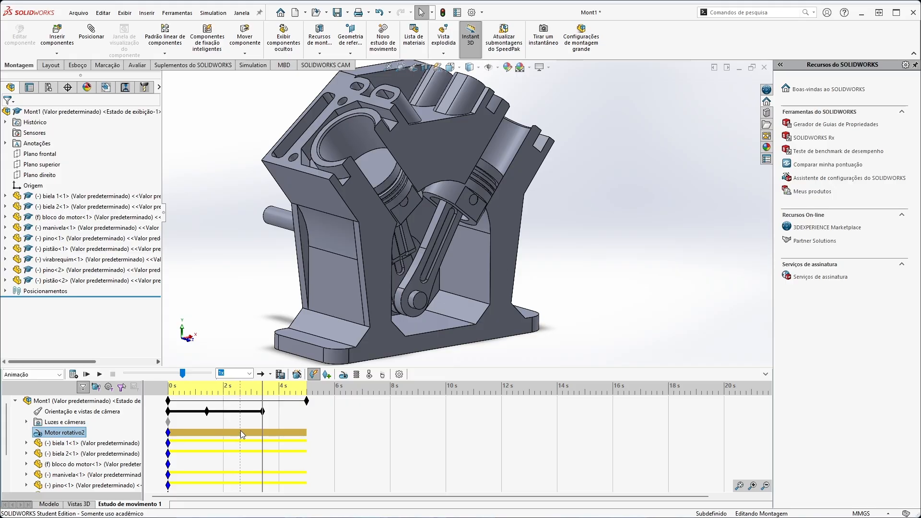
{"action": "right_click", "coordinate": [260, 435]}
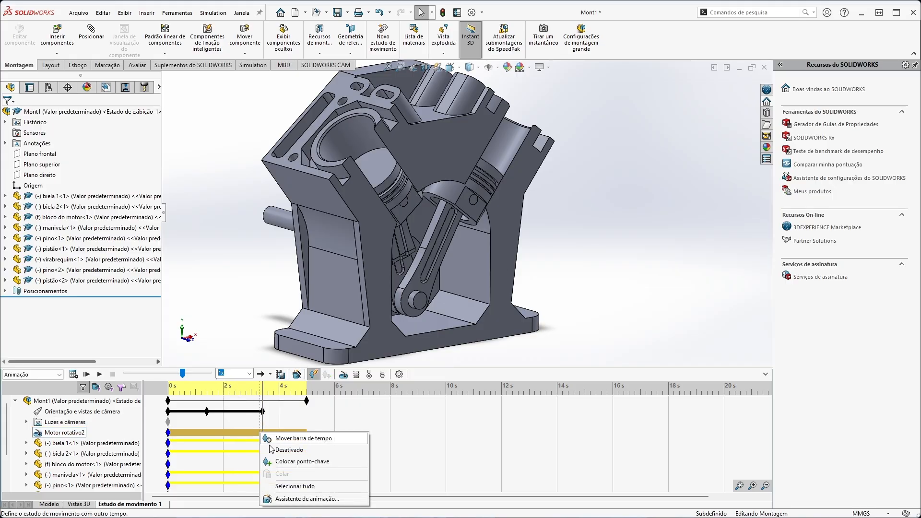
{"action": "left_click", "coordinate": [278, 461]}
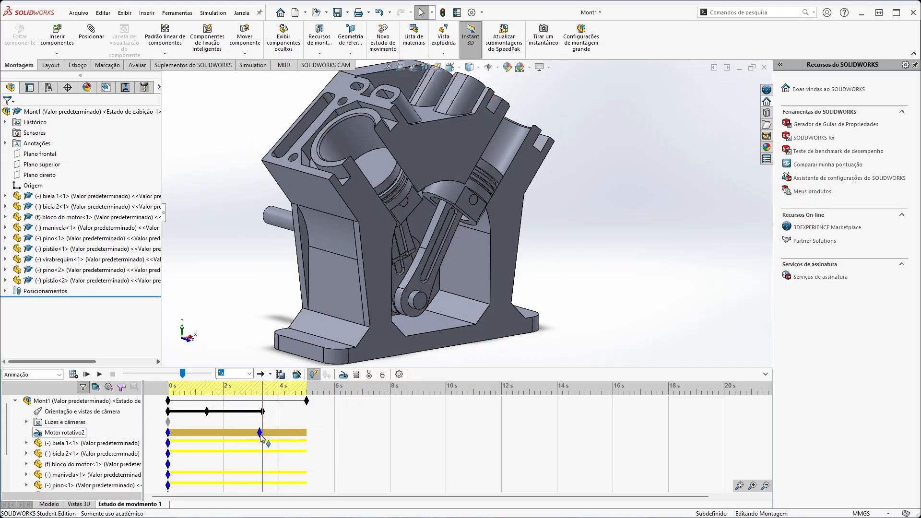
{"action": "left_click_drag", "start_coordinate": [260, 434], "coordinate": [263, 435]}
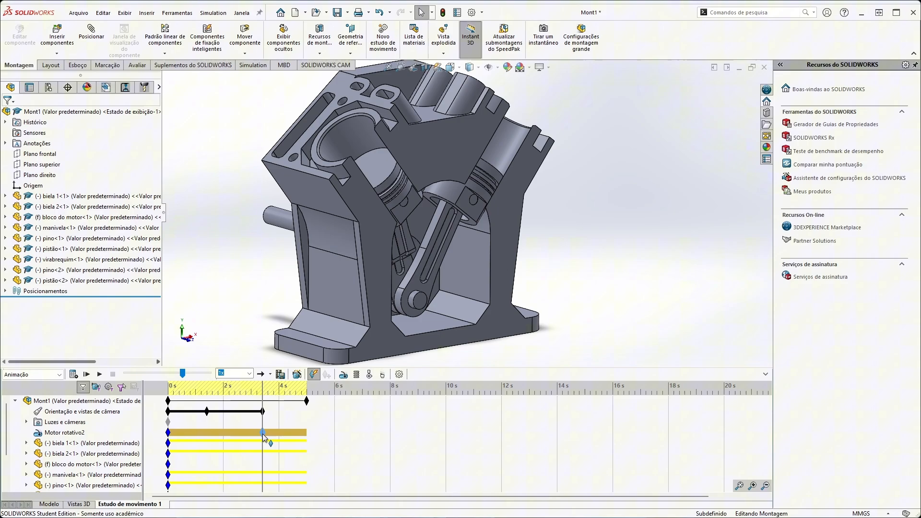
Deactivate the rotary motor at its 3.4 s key point and recalculate the motion study.
{"action": "right_click", "coordinate": [234, 432]}
{"action": "key", "text": "Escape"}
{"action": "right_click", "coordinate": [264, 432]}
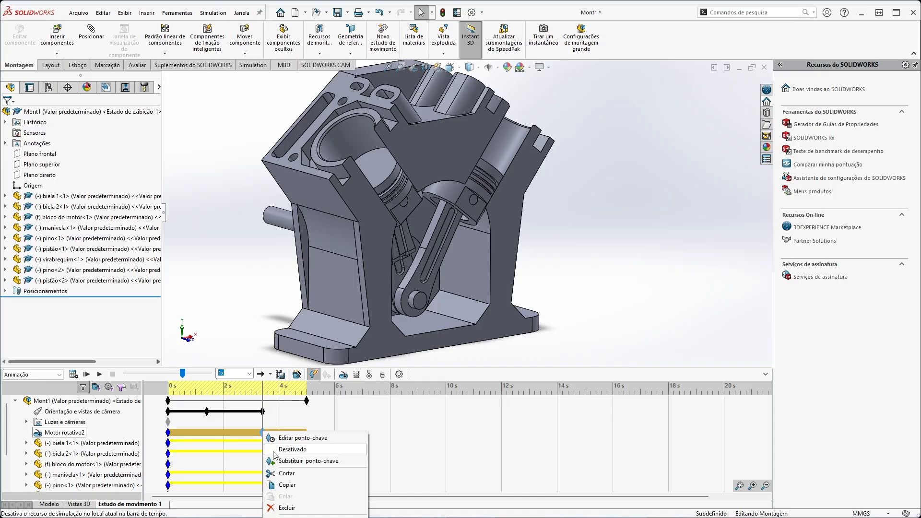
{"action": "left_click", "coordinate": [294, 450]}
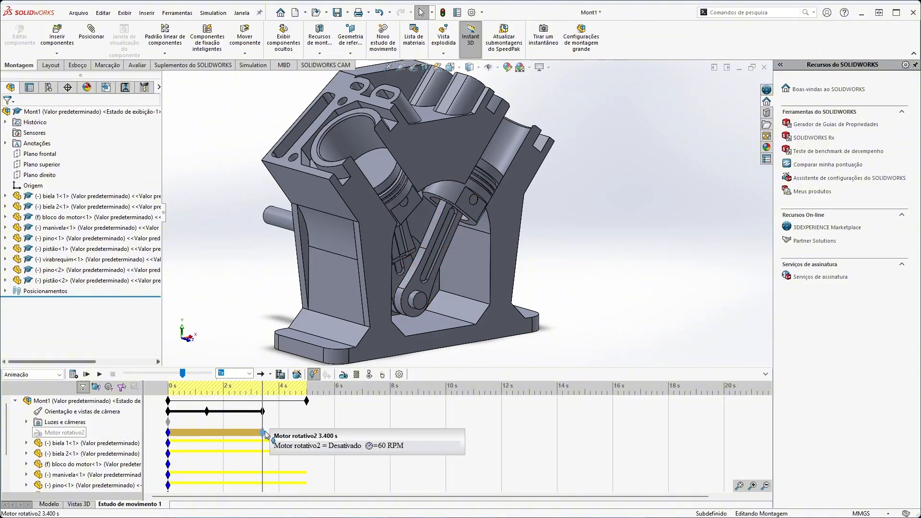
{"action": "left_click", "coordinate": [172, 417]}
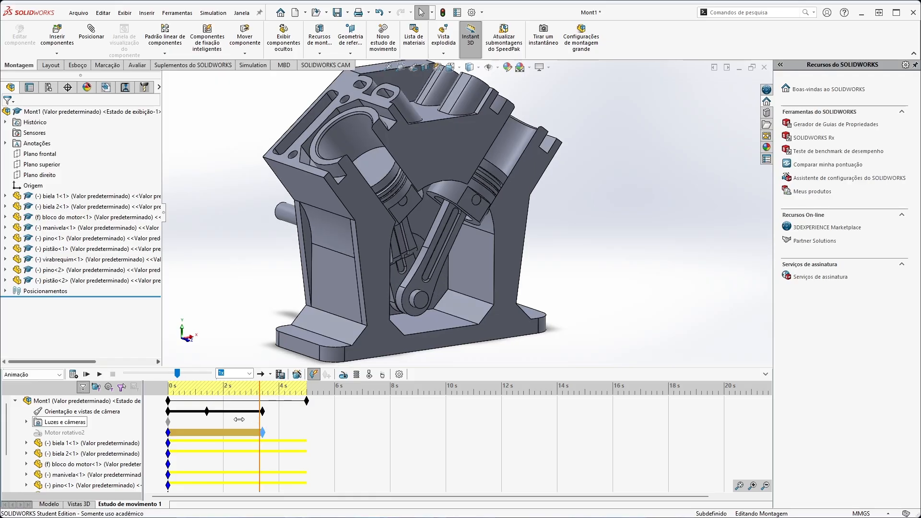
{"action": "left_click", "coordinate": [73, 374]}
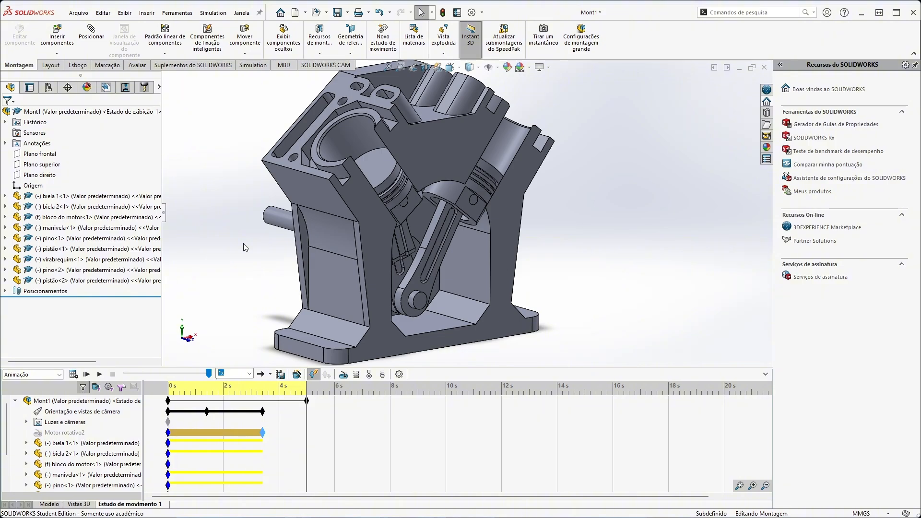
Generate an explode animation with the Animation Wizard, using a 5-second duration and a start time of 4 seconds.
{"action": "left_click_drag", "start_coordinate": [307, 425], "coordinate": [271, 425]}
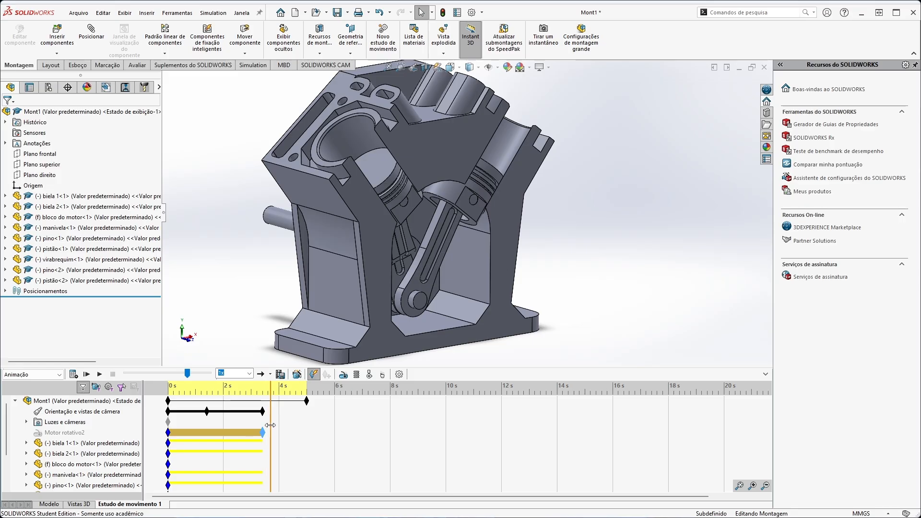
{"action": "left_click", "coordinate": [297, 374]}
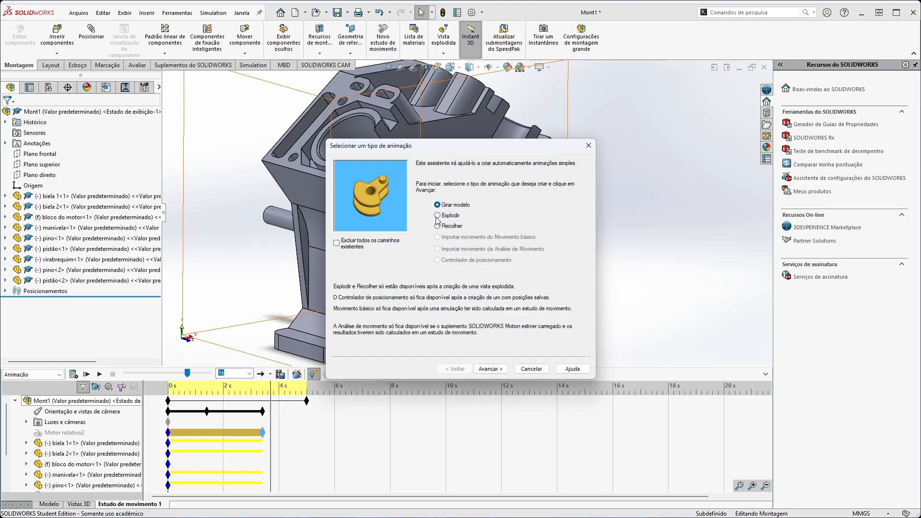
{"action": "left_click", "coordinate": [437, 216]}
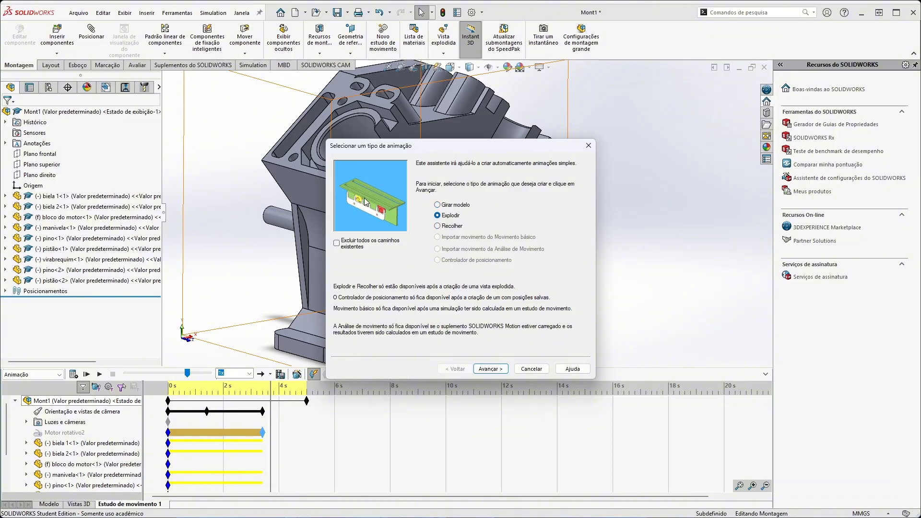
{"action": "left_click", "coordinate": [487, 370]}
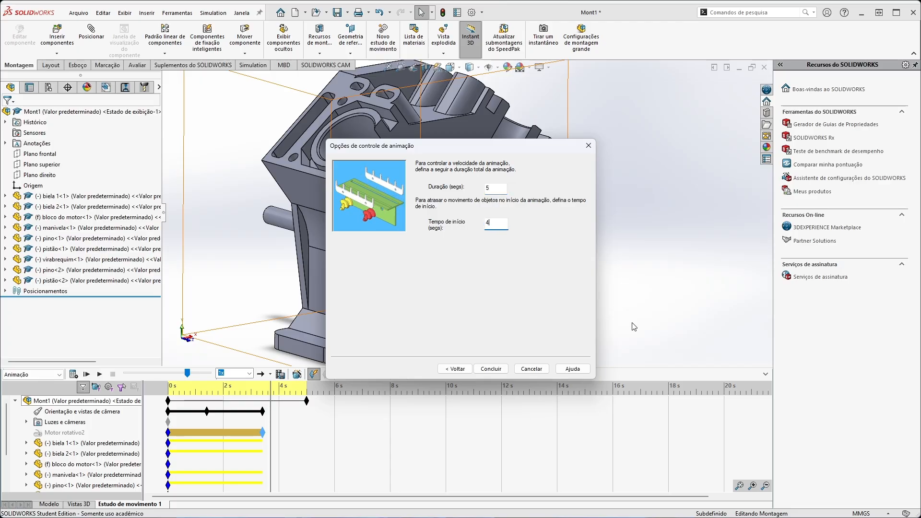
{"action": "left_click", "coordinate": [492, 369]}
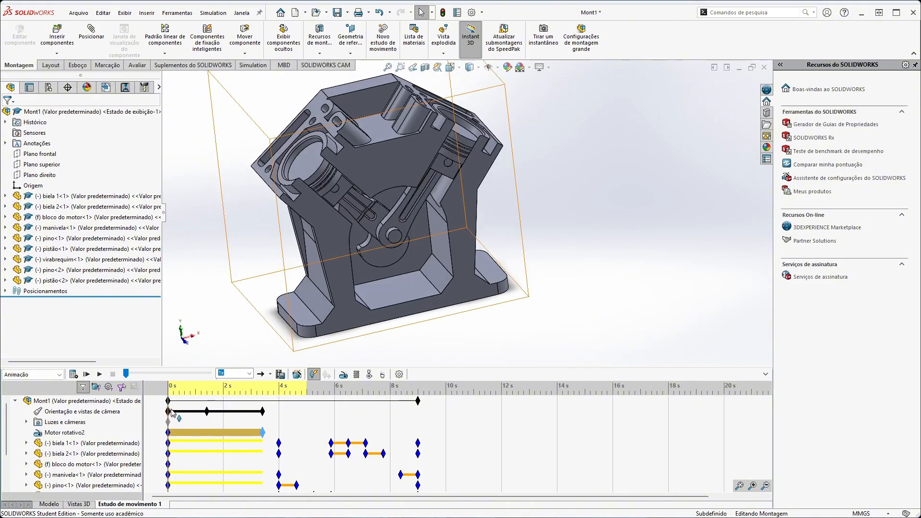
Play the combined animation from the start and recalculate the study to check the explosion sequence.
{"action": "left_click", "coordinate": [88, 373]}
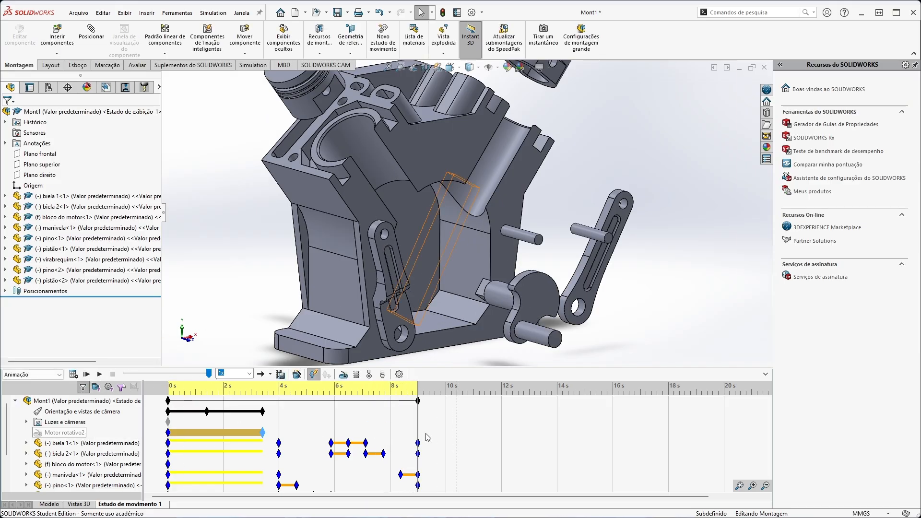
{"action": "left_click_drag", "start_coordinate": [419, 424], "coordinate": [138, 425]}
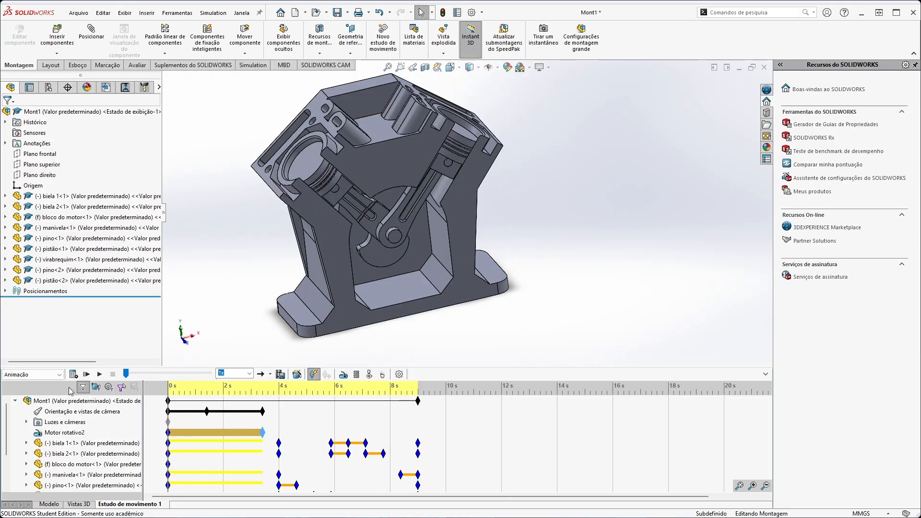
{"action": "left_click", "coordinate": [73, 374]}
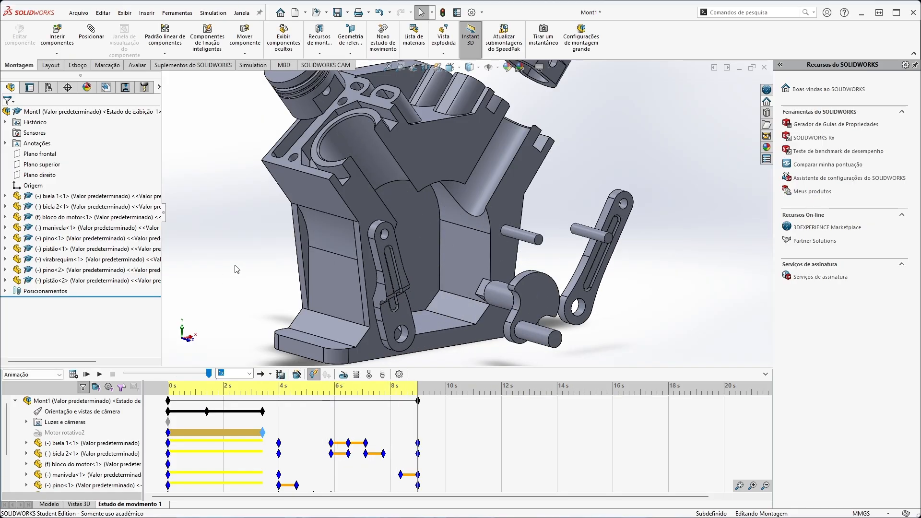
{"action": "scroll", "coordinate": [488, 232], "scroll_direction": "up", "scroll_amount": 3}
{"action": "scroll", "coordinate": [545, 179], "scroll_direction": "down", "scroll_amount": 2}
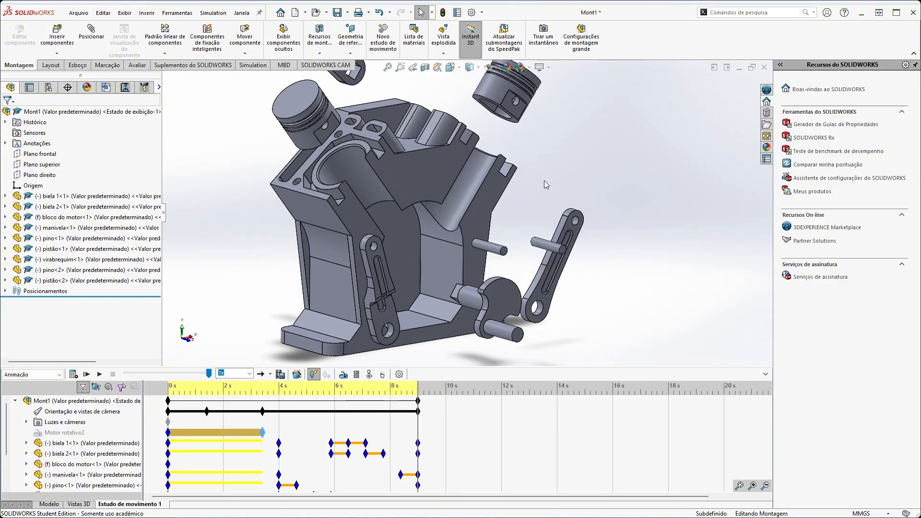
{"action": "right_click", "coordinate": [419, 419]}
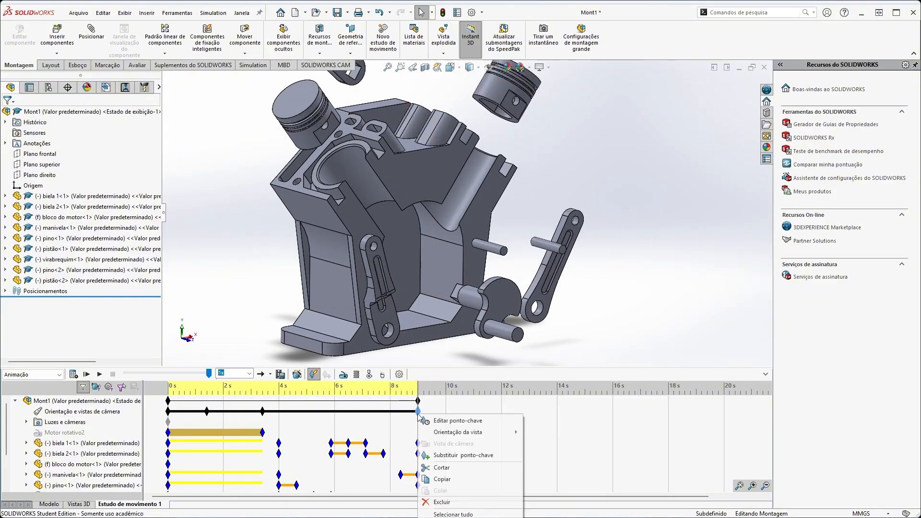
{"action": "left_click", "coordinate": [434, 499]}
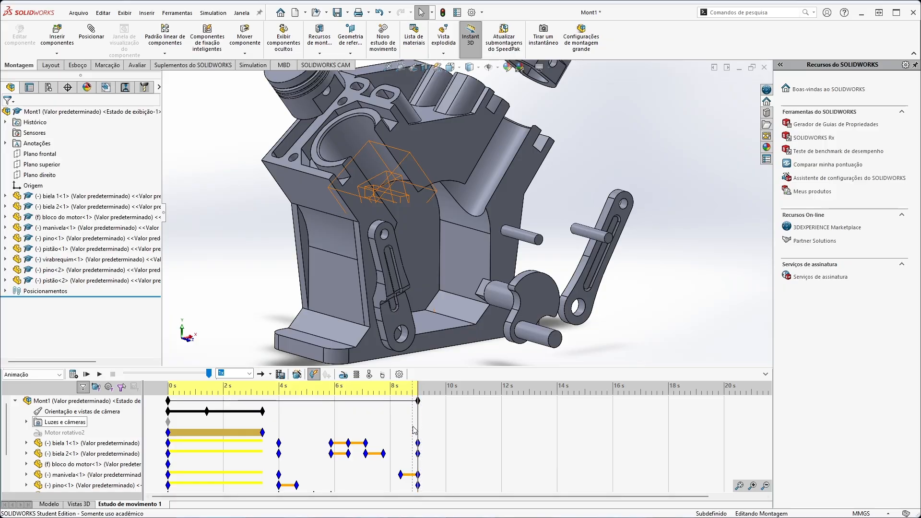
Add a camera key with a zoomed-out view of the assembled engine just before 4 s, and recalculate the motion study from the start.
{"action": "left_click_drag", "start_coordinate": [419, 420], "coordinate": [279, 415]}
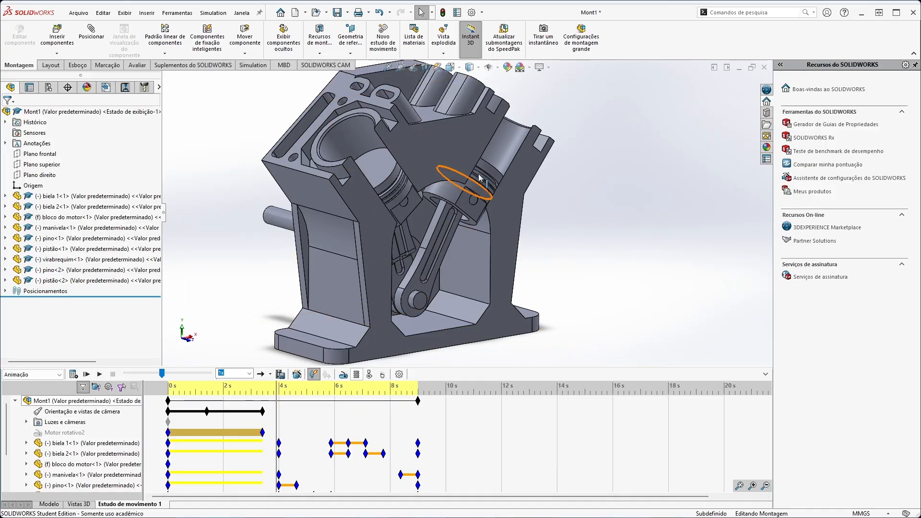
{"action": "scroll", "coordinate": [401, 232], "scroll_direction": "down", "scroll_amount": 5}
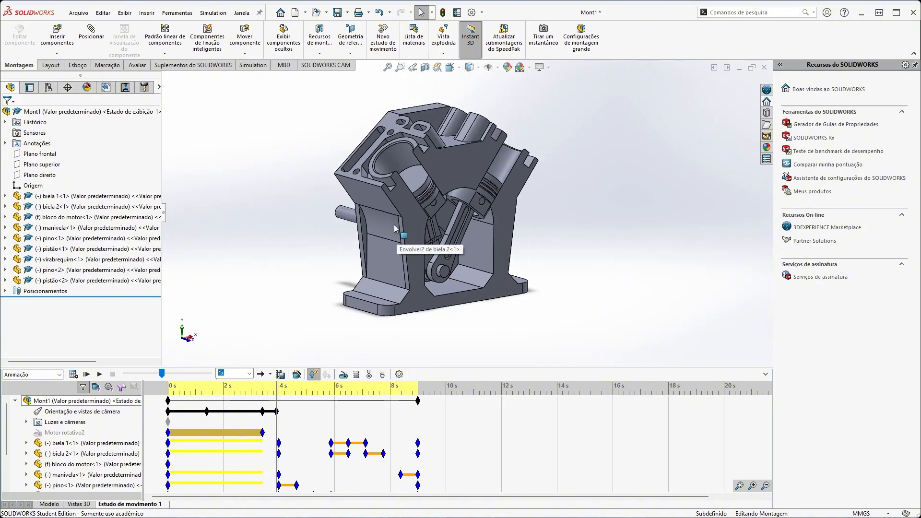
{"action": "scroll", "coordinate": [415, 187], "scroll_direction": "up", "scroll_amount": 2}
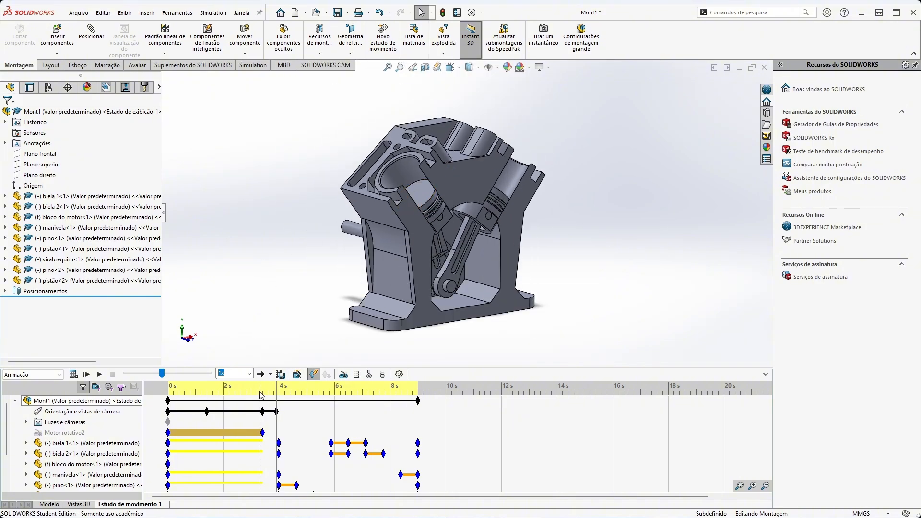
{"action": "left_click_drag", "start_coordinate": [271, 401], "coordinate": [126, 387]}
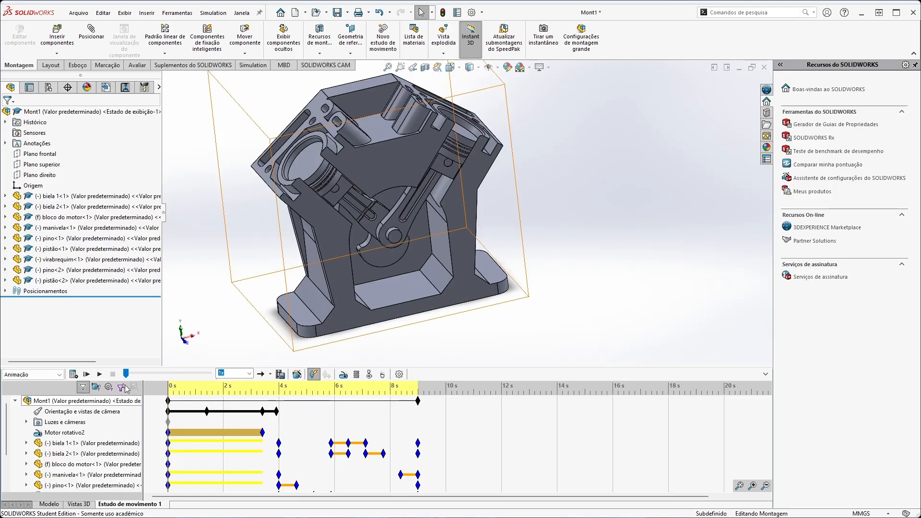
{"action": "left_click", "coordinate": [73, 375]}
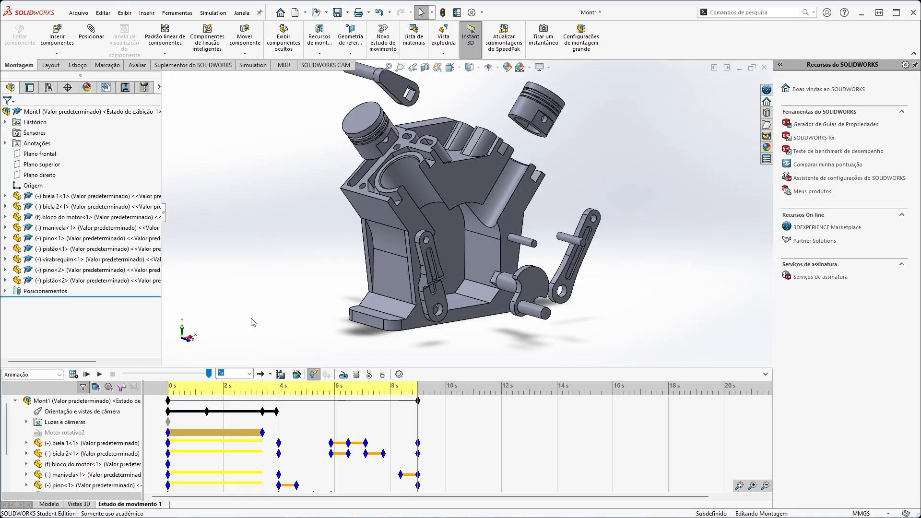
Rotate and reposition the exploded engine at 9 s to record an opposite-side camera view, and scrub the timeline to check the transition.
{"action": "left_click", "coordinate": [411, 422]}
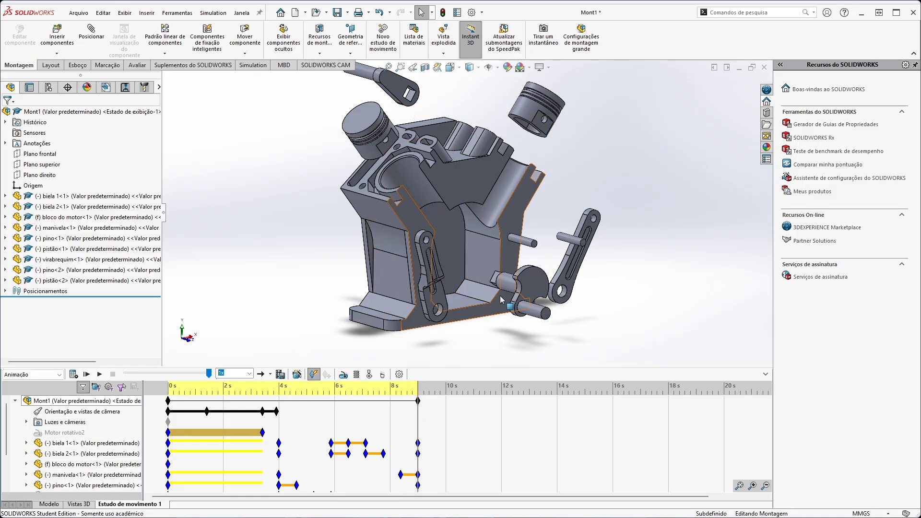
{"action": "mouse_move", "coordinate": [590, 336]}
{"action": "middle_mouse_down"}
{"action": "mouse_move", "coordinate": [588, 357]}
{"action": "mouse_move", "coordinate": [578, 327]}
{"action": "middle_mouse_up"}
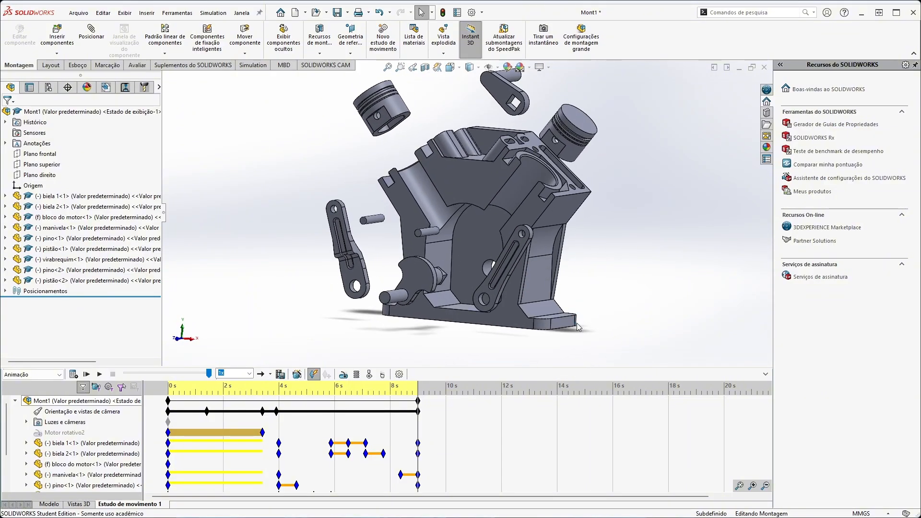
{"action": "middle_click_drag", "start_coordinate": [334, 334], "coordinate": [334, 353]}
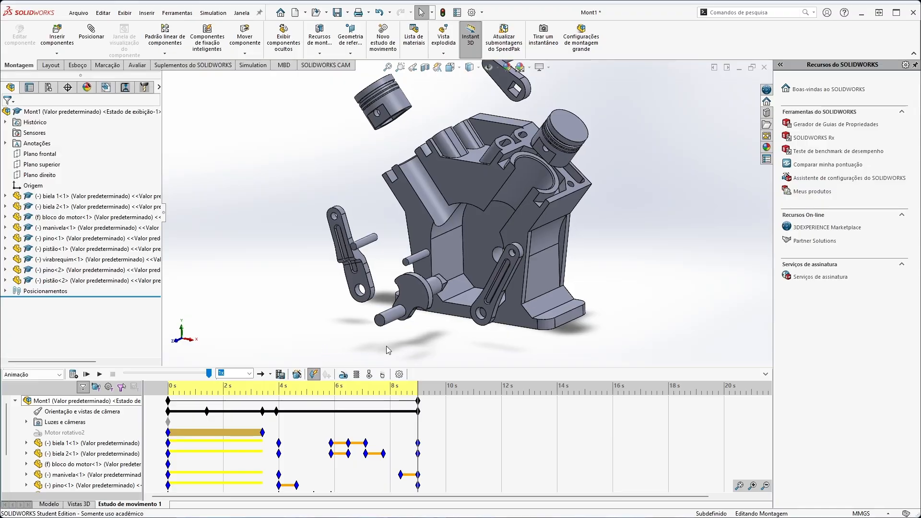
{"action": "middle_click_drag", "start_coordinate": [425, 333], "coordinate": [398, 349], "text": "ctrl"}
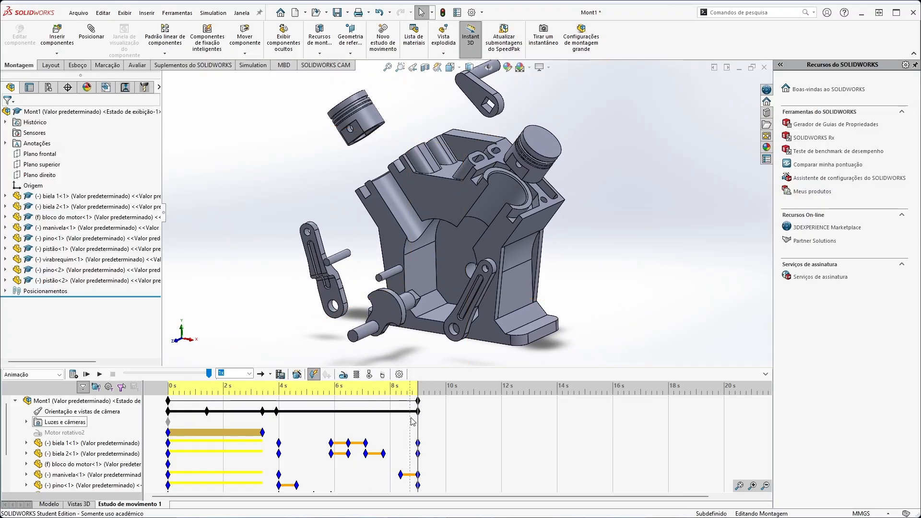
{"action": "left_click_drag", "start_coordinate": [420, 421], "coordinate": [253, 404]}
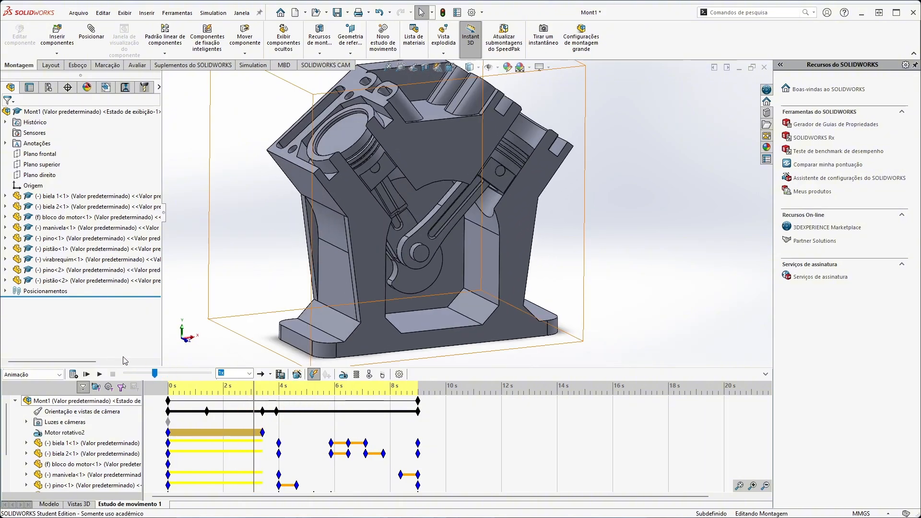
{"action": "left_click", "coordinate": [167, 374]}
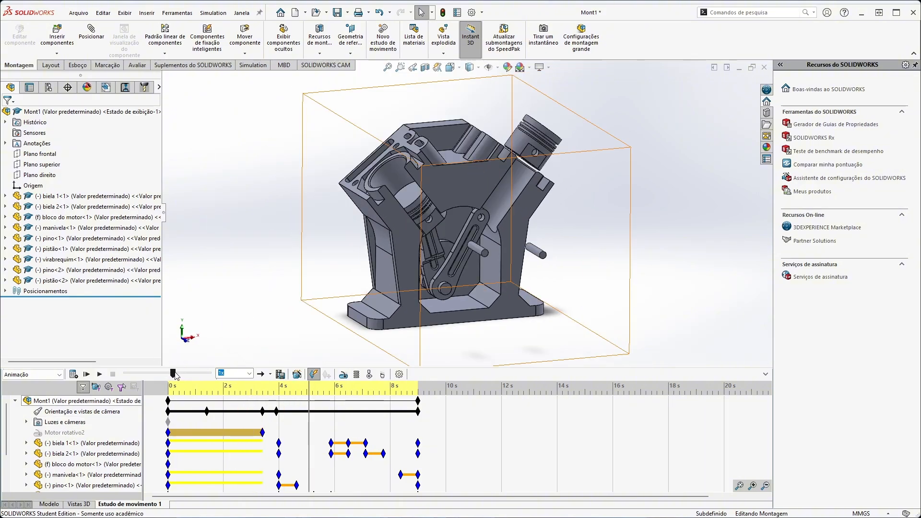
{"action": "left_click_drag", "start_coordinate": [175, 376], "coordinate": [182, 374]}
Generate a collapse animation with the Animation Wizard, using a 5-second duration and a 10-second start time, and play it.
{"action": "left_click_drag", "start_coordinate": [339, 407], "coordinate": [426, 417]}
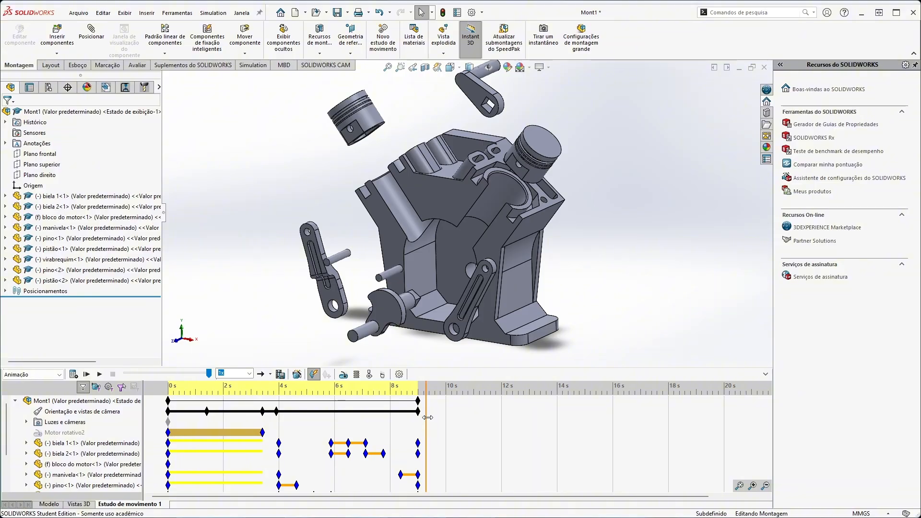
{"action": "left_click", "coordinate": [297, 375]}
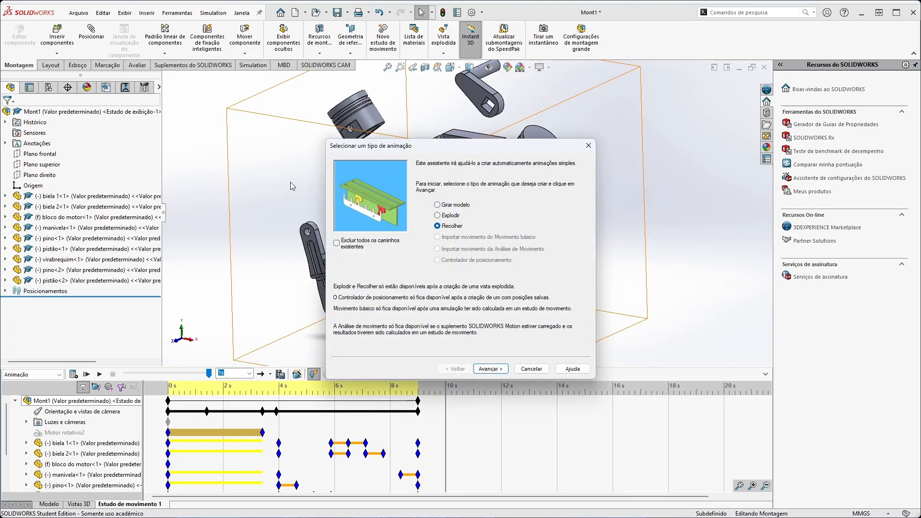
{"action": "left_click", "coordinate": [490, 369]}
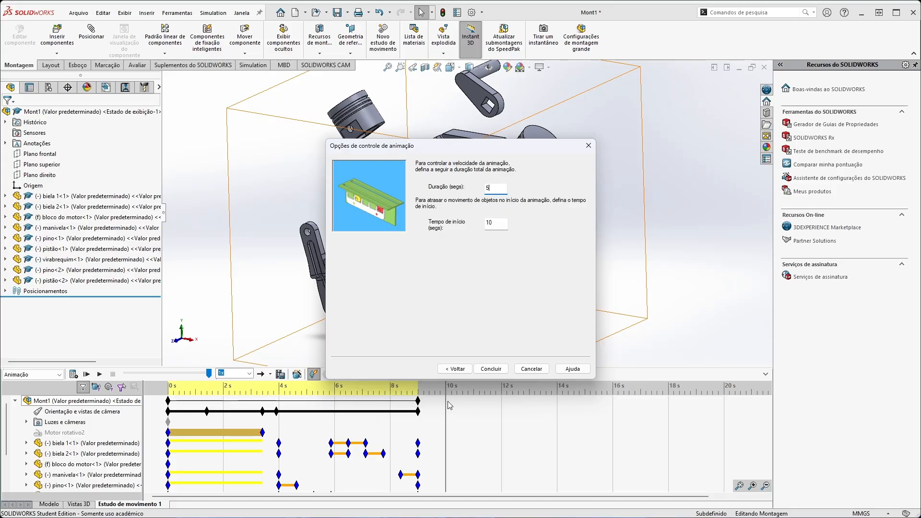
{"action": "left_click", "coordinate": [492, 369]}
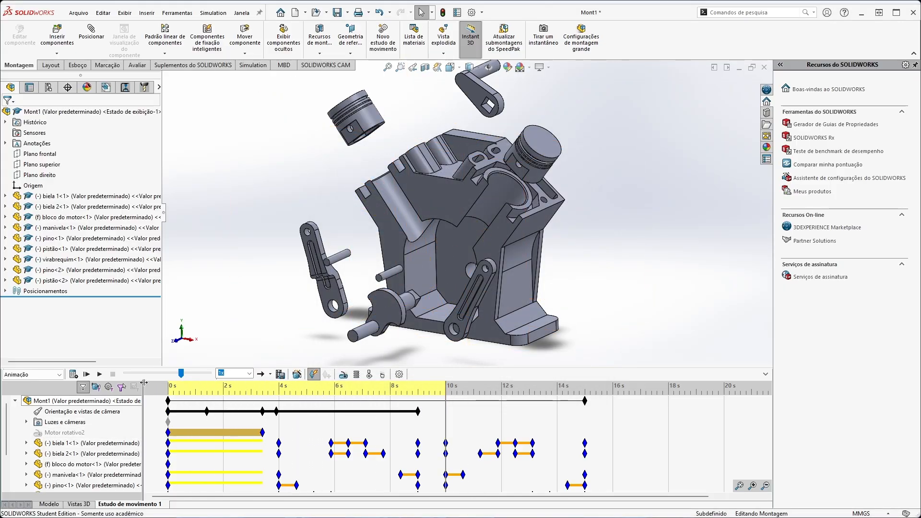
{"action": "left_click", "coordinate": [99, 374]}
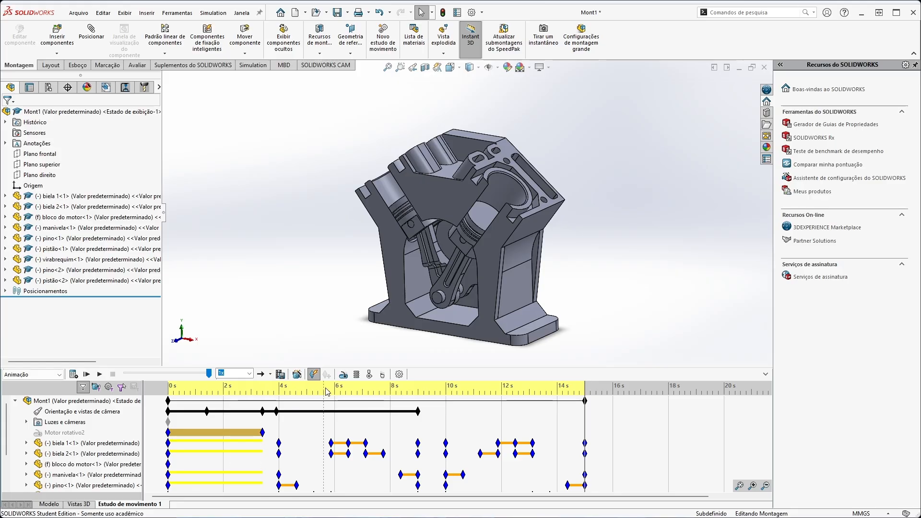
Orbit and reframe the collapsed engine at 15 s so a camera key records the rear side with the crank handle.
{"action": "left_click", "coordinate": [510, 321]}
{"action": "left_click", "coordinate": [591, 296]}
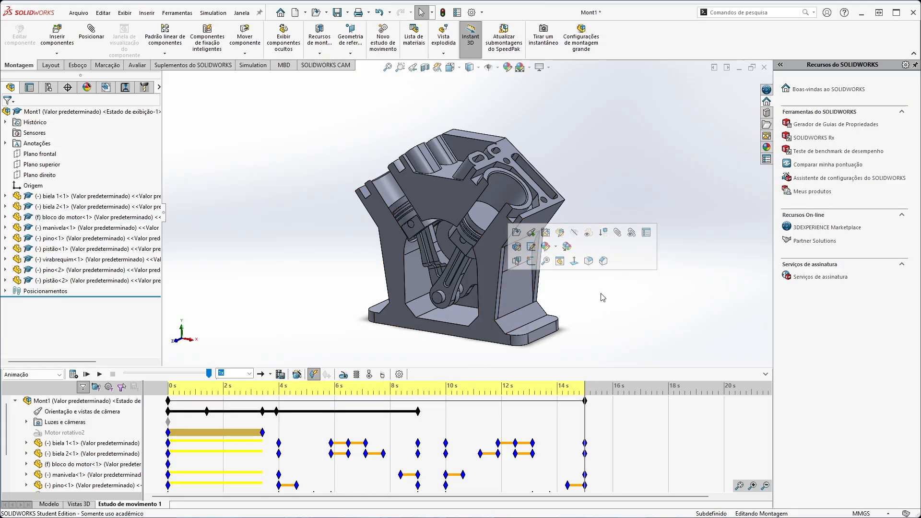
{"action": "middle_click_drag", "start_coordinate": [591, 296], "coordinate": [494, 324]}
{"action": "scroll", "coordinate": [492, 312], "scroll_direction": "down", "scroll_amount": 2}
{"action": "middle_click_drag", "start_coordinate": [439, 163], "coordinate": [440, 199]}
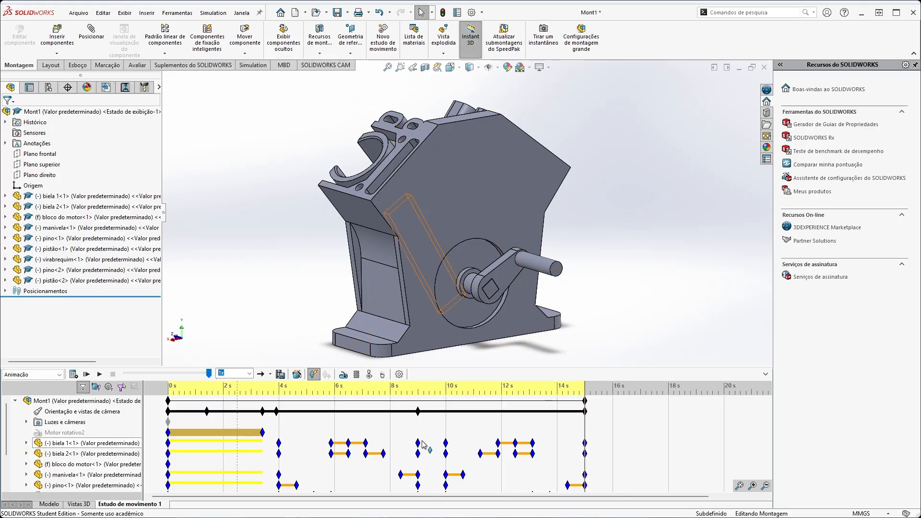
Activate the rotary motor at 15 s and deactivate it at about 18 s.
{"action": "right_click", "coordinate": [584, 430]}
{"action": "left_click", "coordinate": [611, 448]}
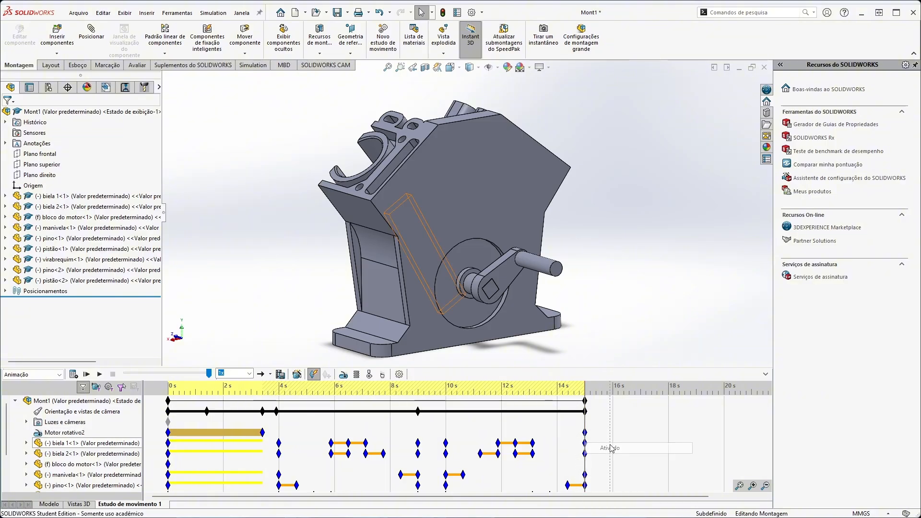
{"action": "right_click", "coordinate": [667, 433]}
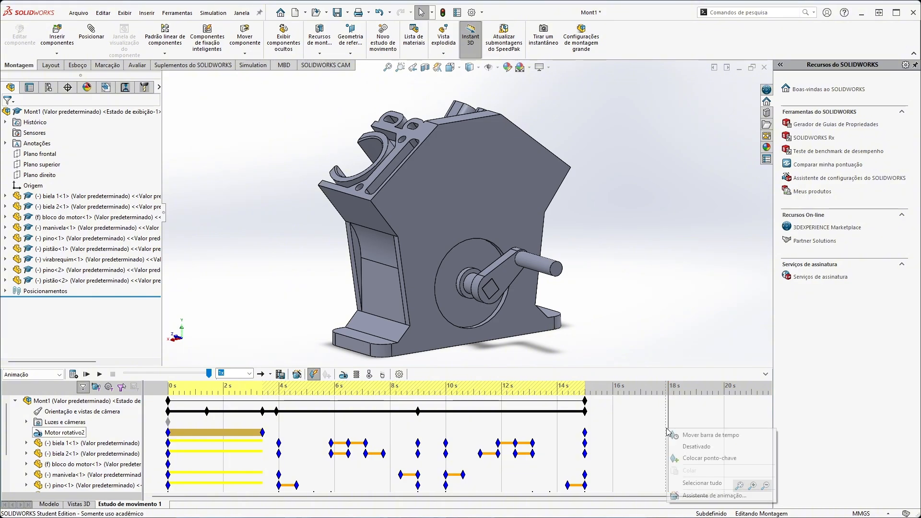
{"action": "left_click", "coordinate": [677, 453]}
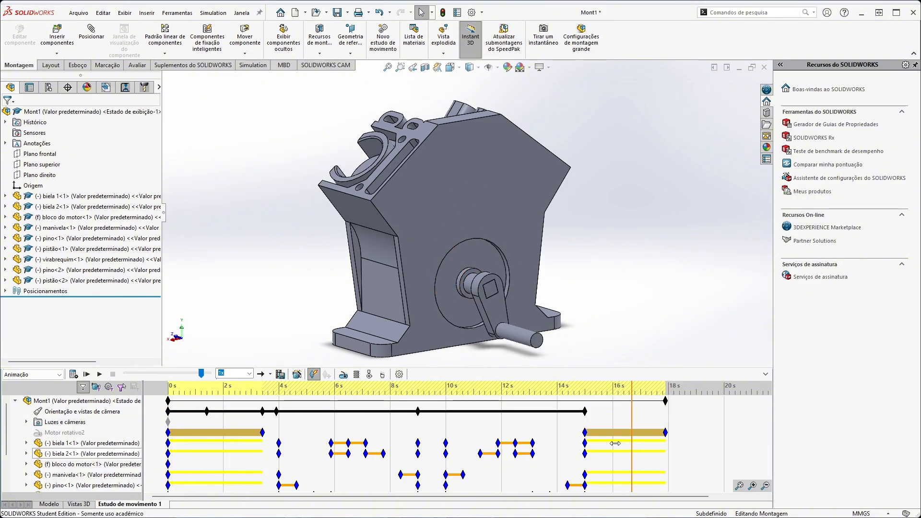
Add a camera key at about 16.5 s with the engine orbited back to an angled view of its open front.
{"action": "left_click_drag", "start_coordinate": [662, 438], "coordinate": [623, 436]}
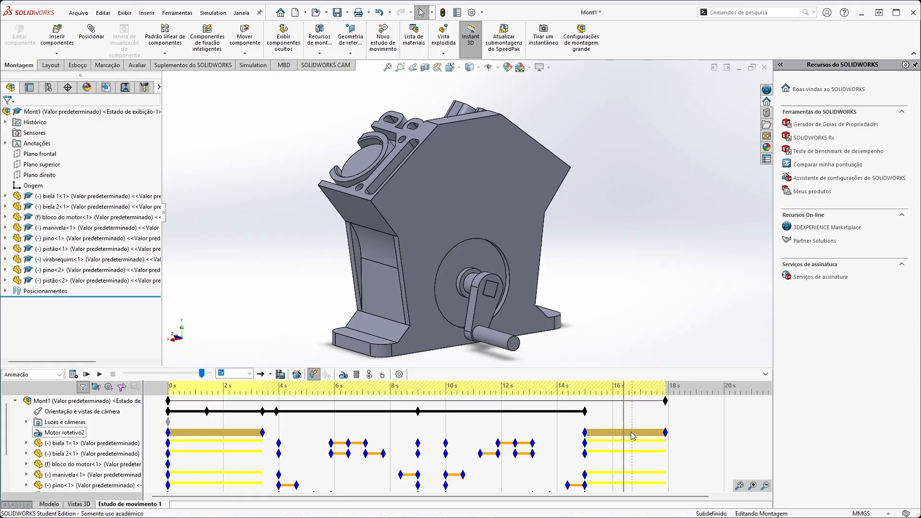
{"action": "left_click", "coordinate": [622, 309]}
{"action": "left_click_drag", "start_coordinate": [623, 420], "coordinate": [626, 420]}
{"action": "middle_click_drag", "start_coordinate": [626, 254], "coordinate": [494, 303]}
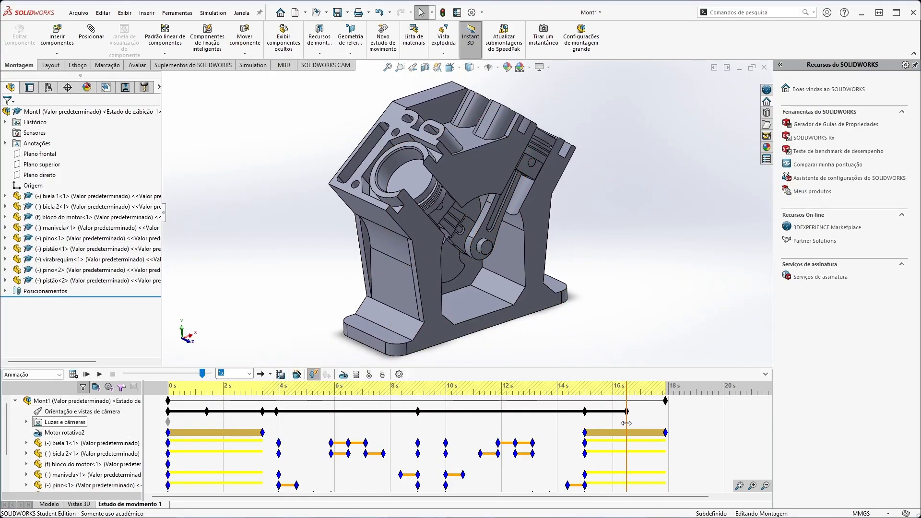
Orient the view normal to the engine block's front face at about 18 s to record a straight-on camera key.
{"action": "left_click_drag", "start_coordinate": [626, 423], "coordinate": [669, 423]}
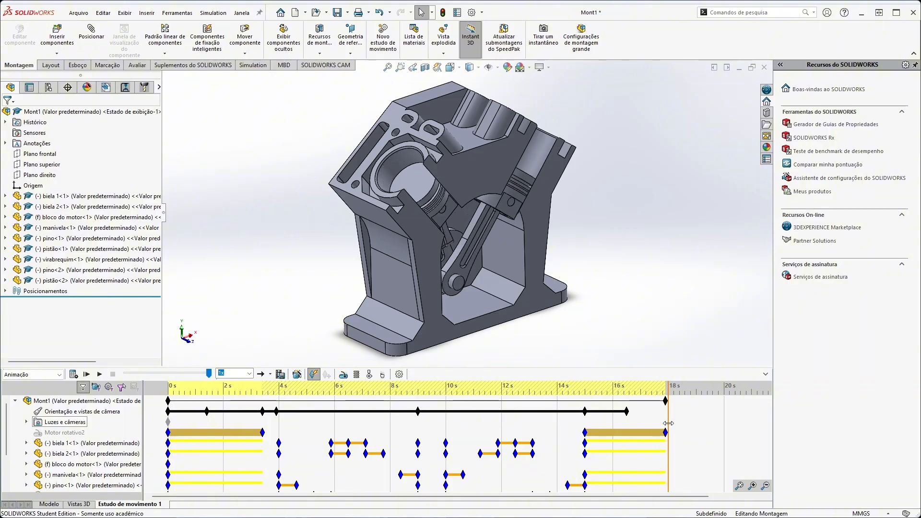
{"action": "right_click", "coordinate": [526, 247]}
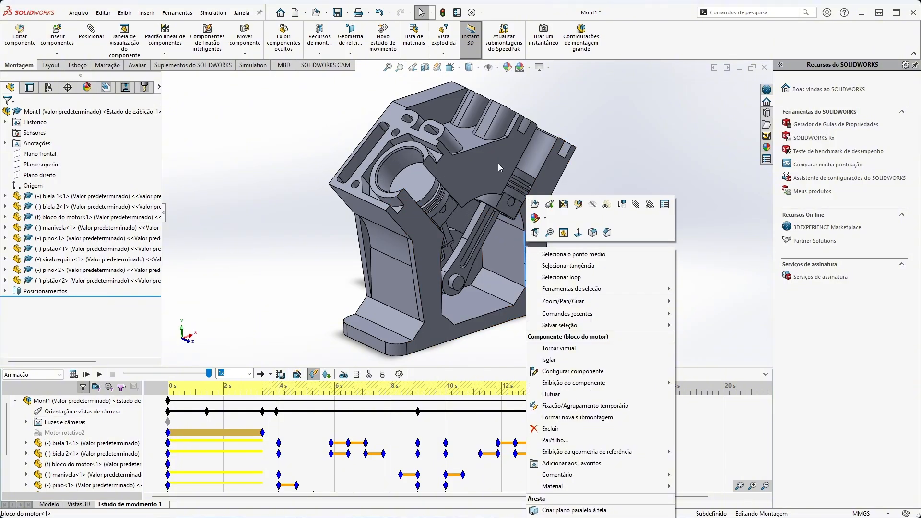
{"action": "right_click", "coordinate": [478, 158]}
{"action": "left_click", "coordinate": [542, 136]}
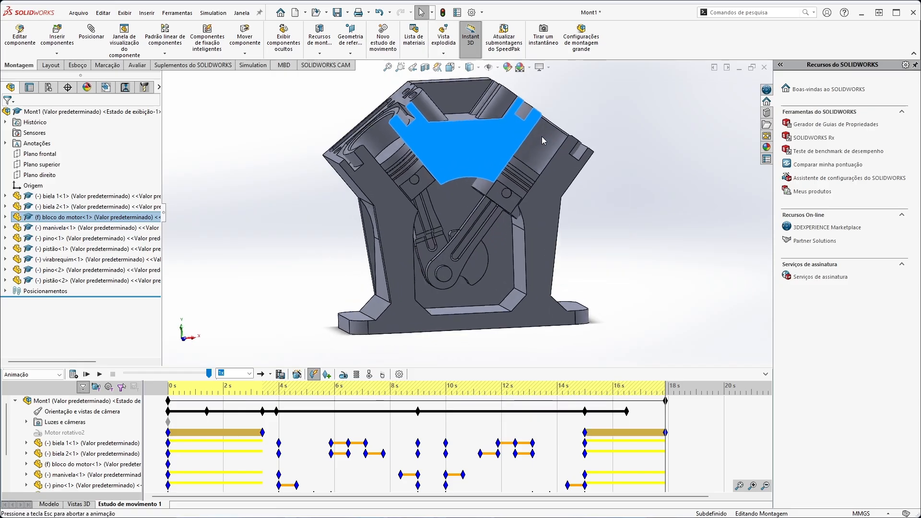
{"action": "left_click", "coordinate": [694, 207]}
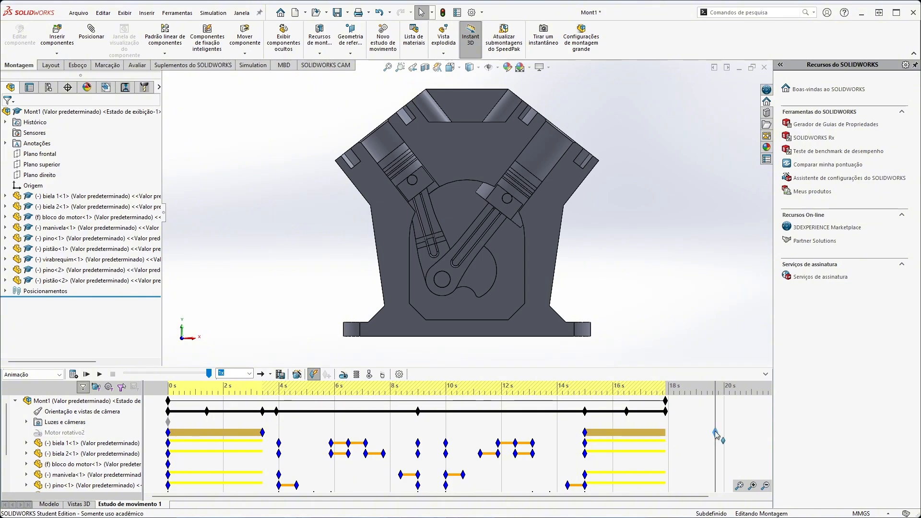
Move the rotary motor's final key point to about 19.7 s and recalculate the motion study.
{"action": "left_click_drag", "start_coordinate": [716, 434], "coordinate": [715, 433]}
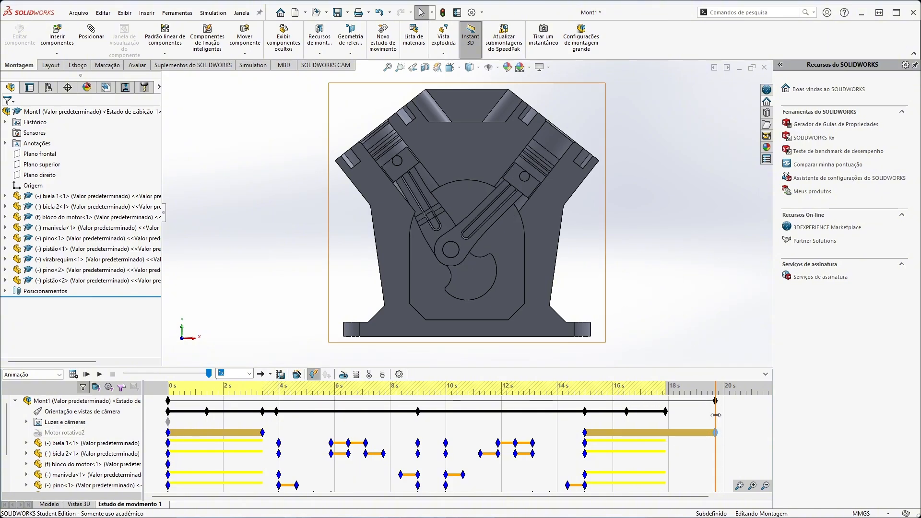
{"action": "left_click", "coordinate": [79, 374]}
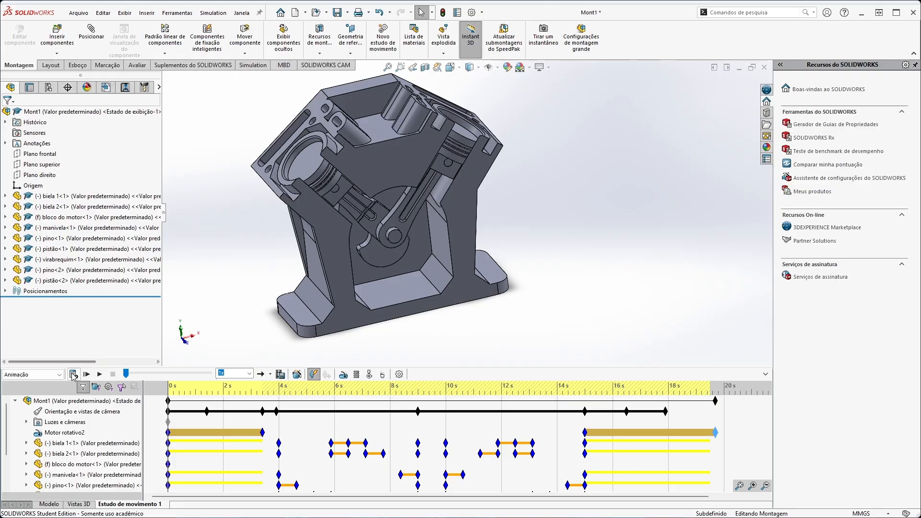
{"action": "left_click", "coordinate": [73, 374]}
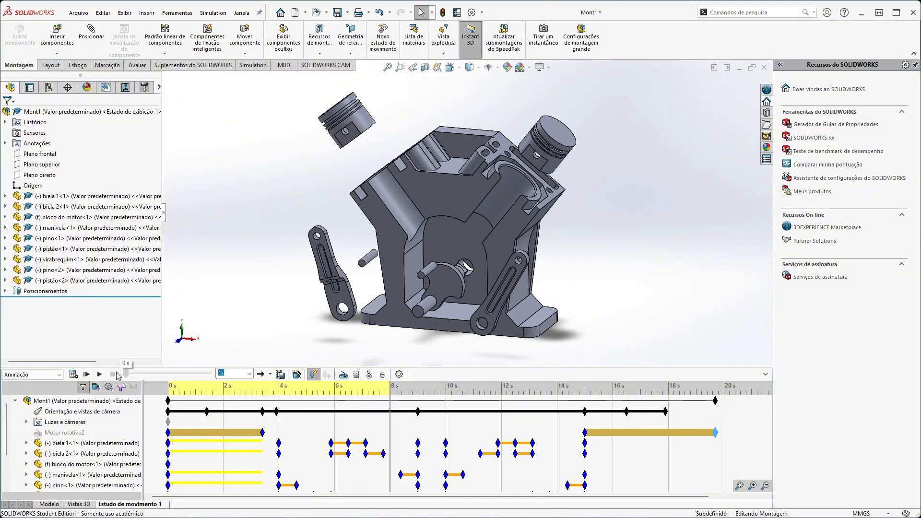
Play part of the animation, stop it, and return the time bar to 0 s.
{"action": "left_click", "coordinate": [100, 374]}
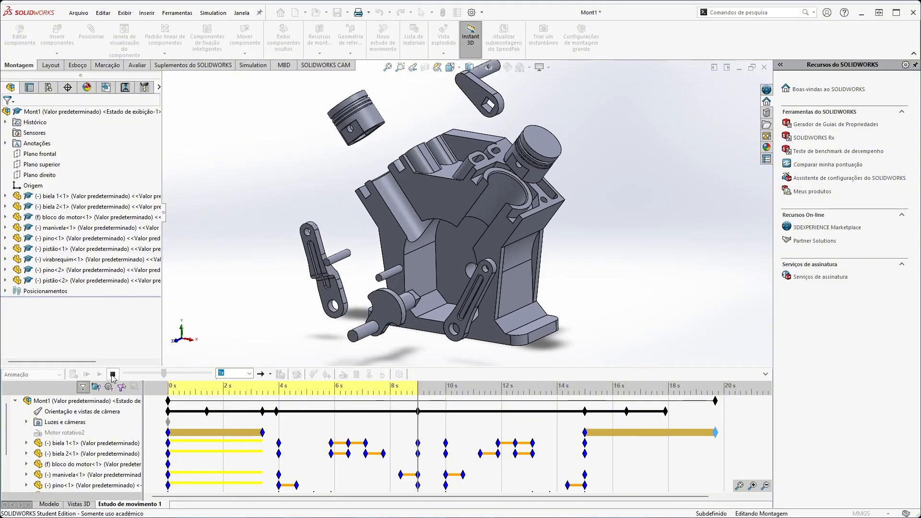
{"action": "left_click", "coordinate": [112, 375]}
{"action": "left_click_drag", "start_coordinate": [146, 374], "coordinate": [126, 373]}
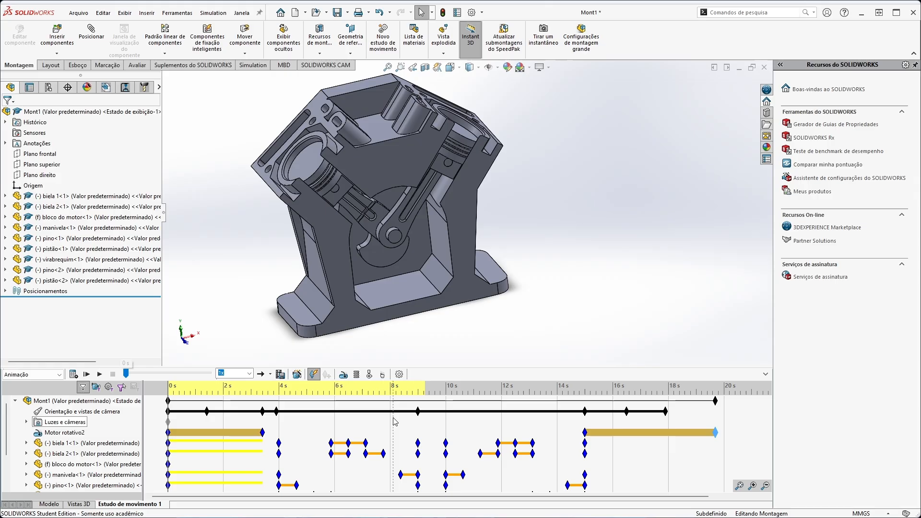
Recalculate the motion study from 0 s and play the complete animation.
{"action": "left_click", "coordinate": [168, 403]}
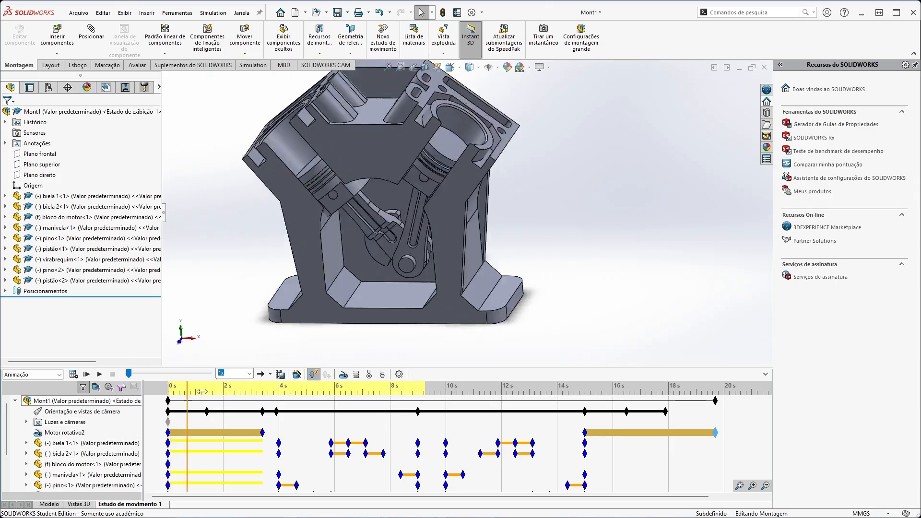
{"action": "left_click", "coordinate": [74, 375]}
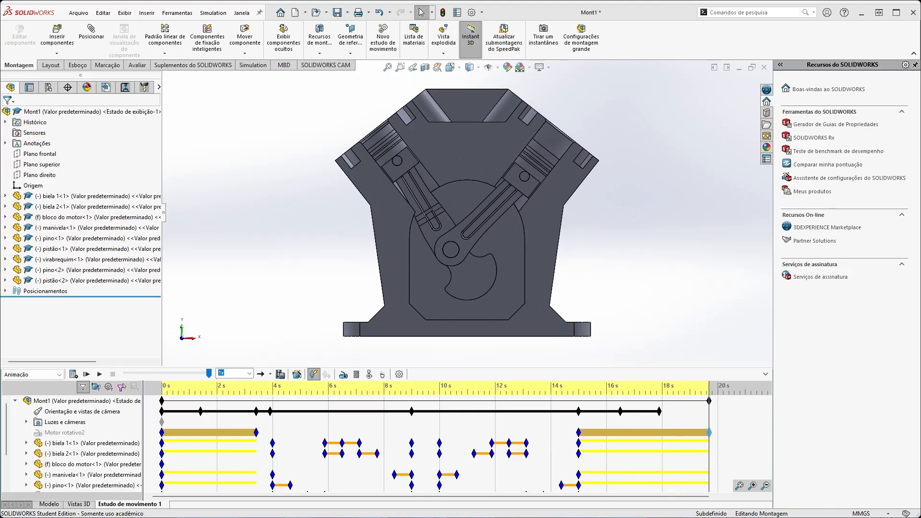
{"action": "left_click", "coordinate": [100, 374]}
Save the whole animation as an MP4 video file named Mont1.mp4 in the Peças folder.
{"action": "left_click", "coordinate": [272, 375]}
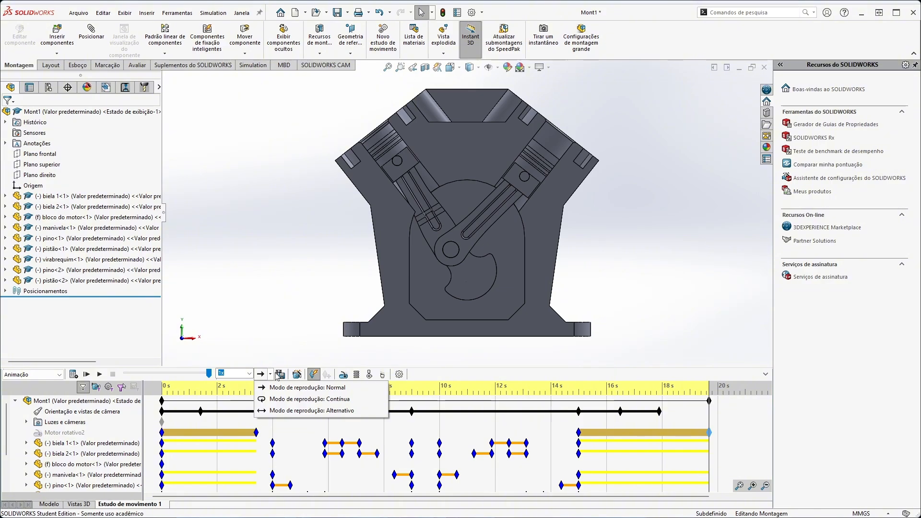
{"action": "left_click", "coordinate": [285, 378]}
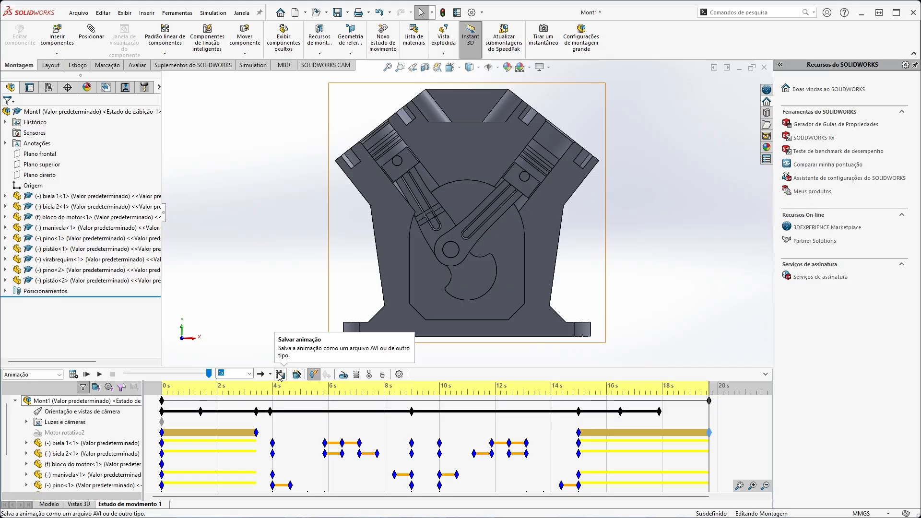
{"action": "left_click", "coordinate": [280, 375]}
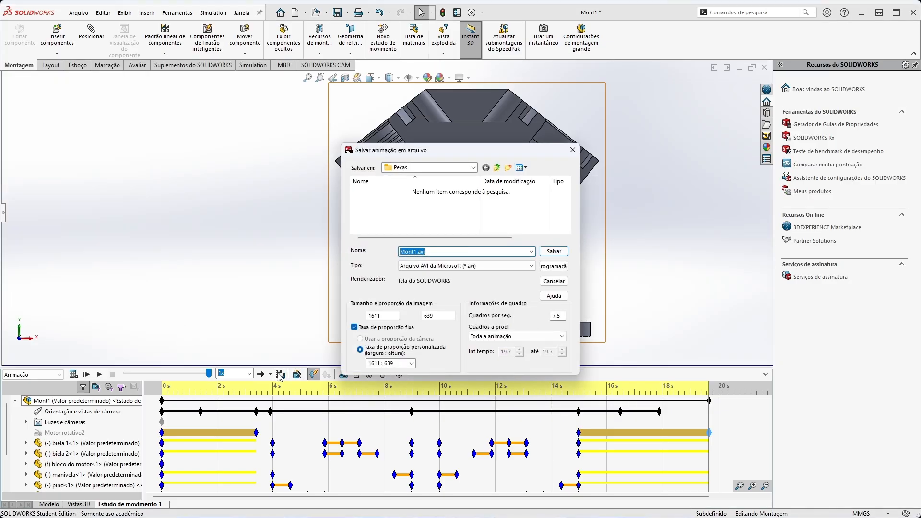
{"action": "left_click", "coordinate": [481, 267]}
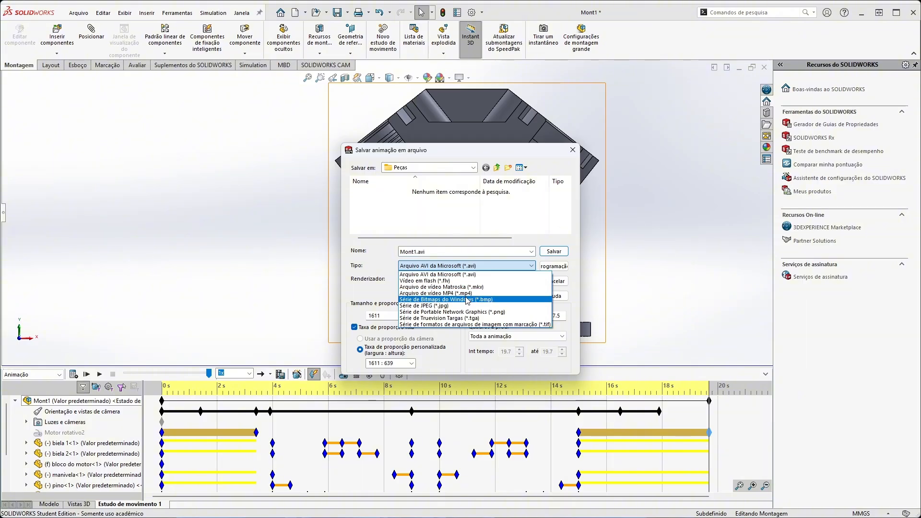
{"action": "left_click", "coordinate": [437, 293]}
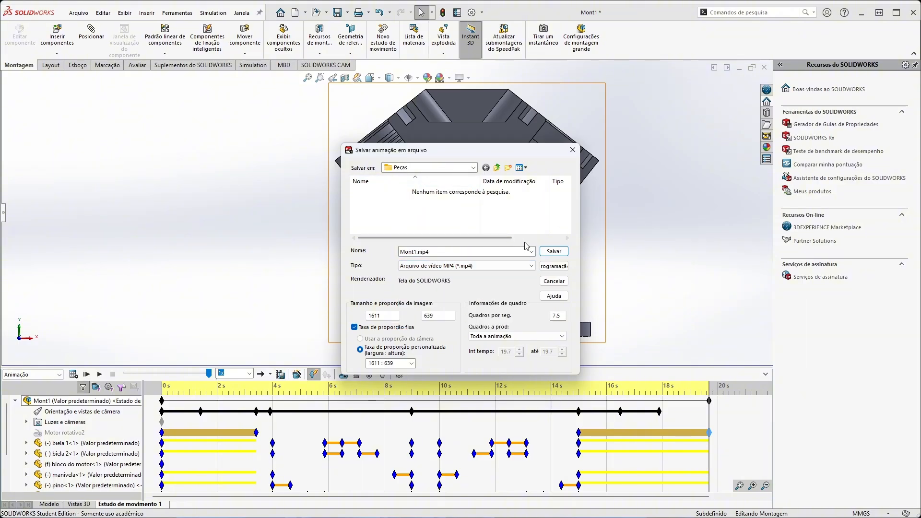
{"action": "left_click", "coordinate": [554, 252]}
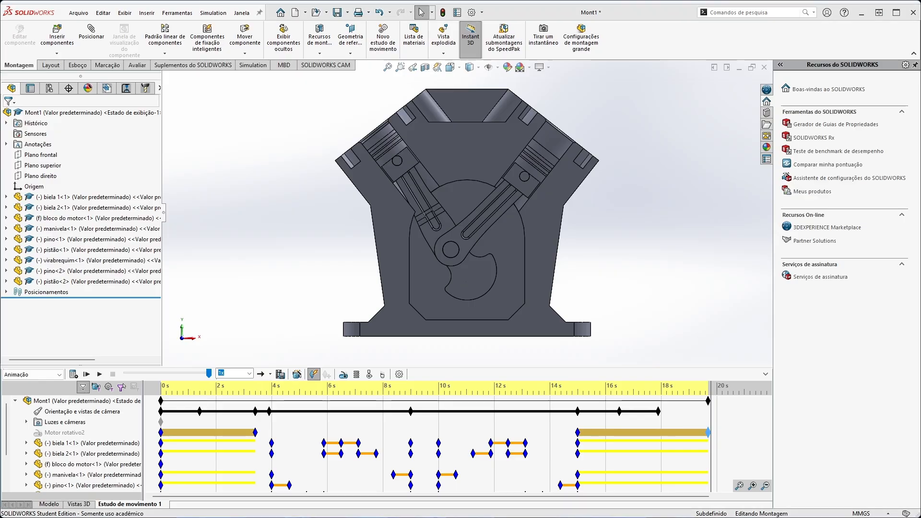
Switch to File Explorer and play the exported Mont1.mp4 from the Peças folder in the video player.
{"action": "key", "text": "alt+Tab"}
{"action": "left_click", "coordinate": [341, 294]}
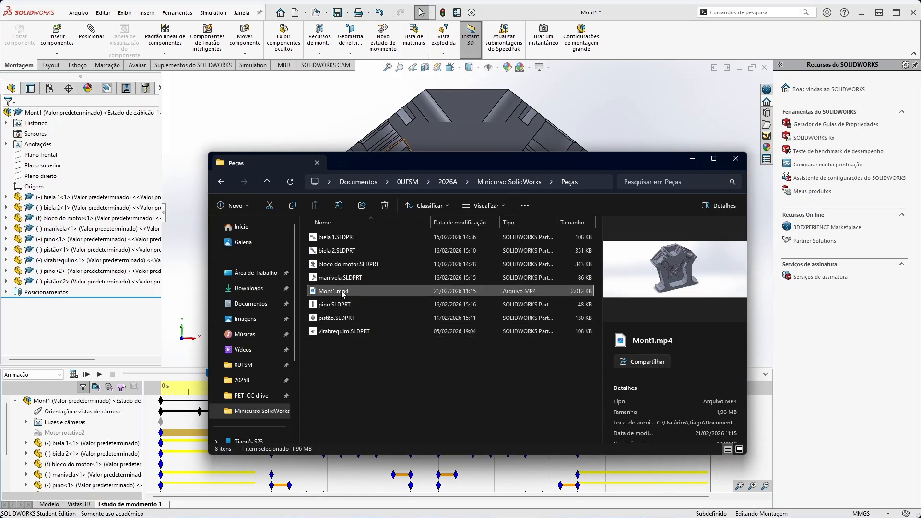
{"action": "double_click", "coordinate": [342, 293]}
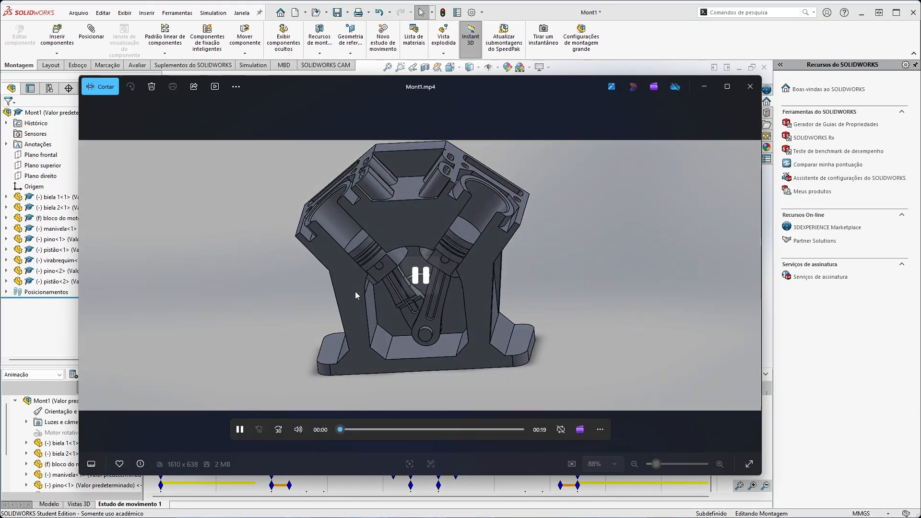